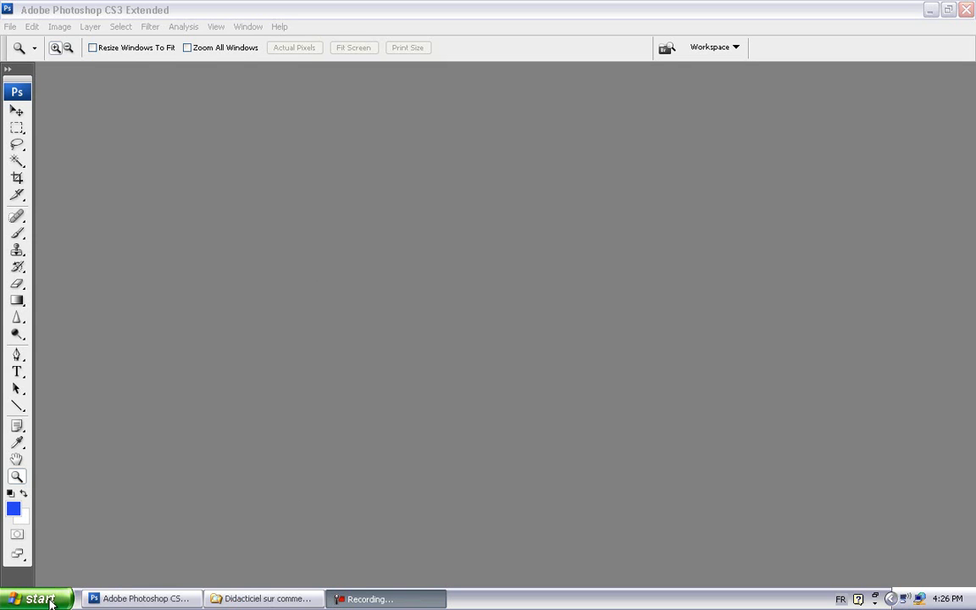
Open ngc4565.tif in Photoshop from the "Didacticiel sur comment utiliser Photoshop CS3" folder and activate the Rectangular Marquee tool.
{"action": "right_click", "coordinate": [50, 603]}
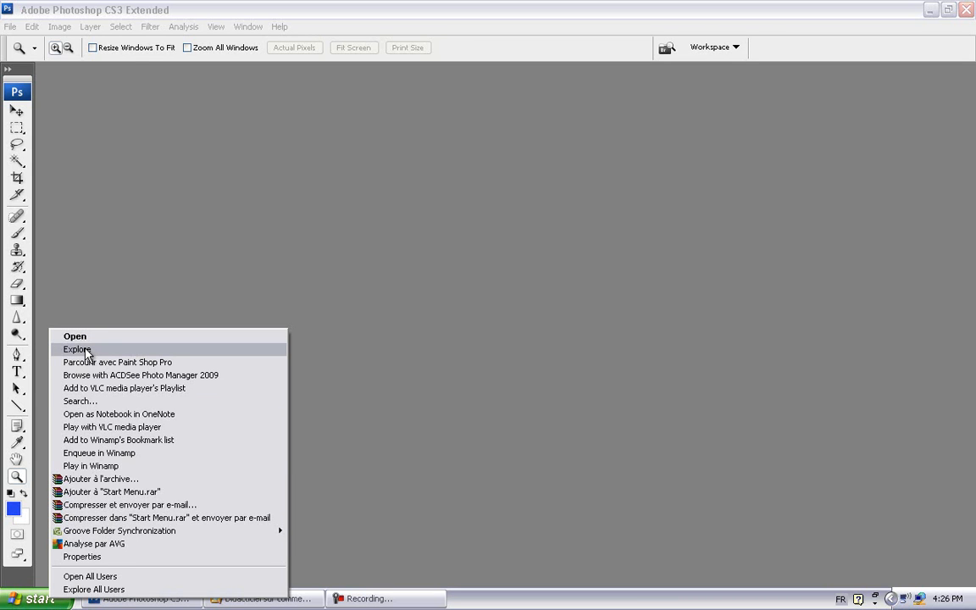
{"action": "left_click", "coordinate": [314, 601]}
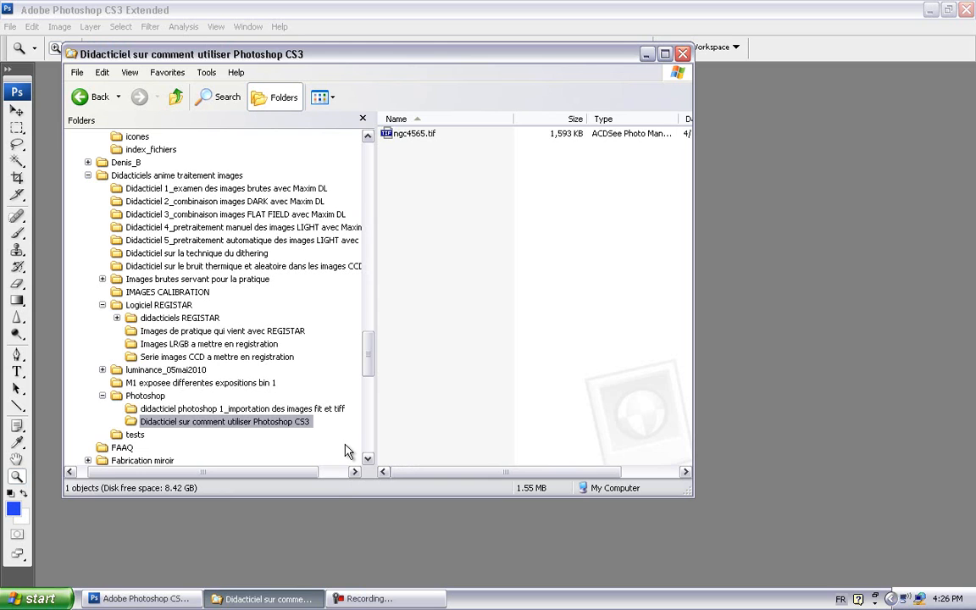
{"action": "left_click", "coordinate": [285, 422]}
{"action": "left_click", "coordinate": [389, 142]}
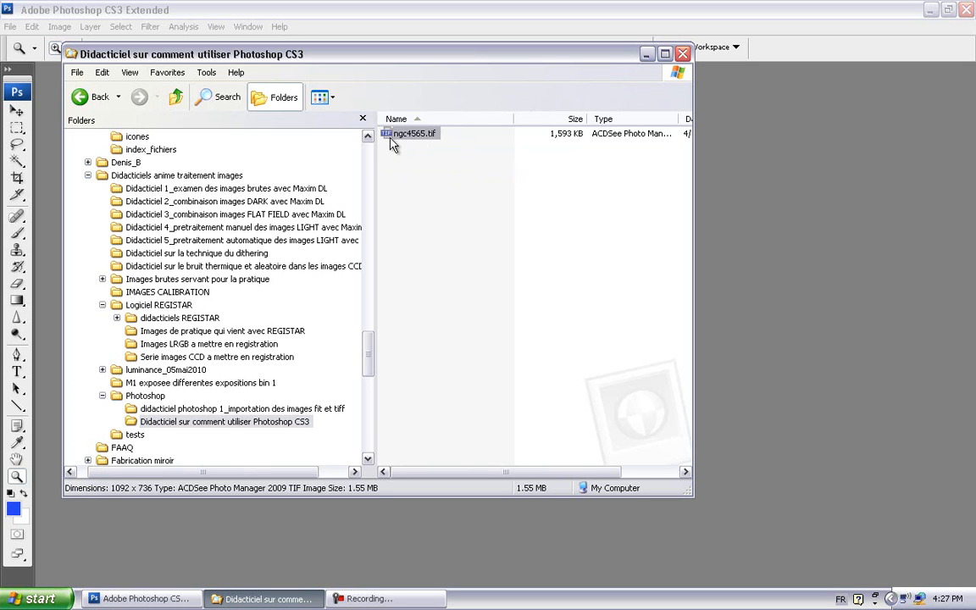
{"action": "left_click_drag", "start_coordinate": [392, 136], "coordinate": [683, 261]}
{"action": "left_click_drag", "start_coordinate": [746, 283], "coordinate": [743, 272]}
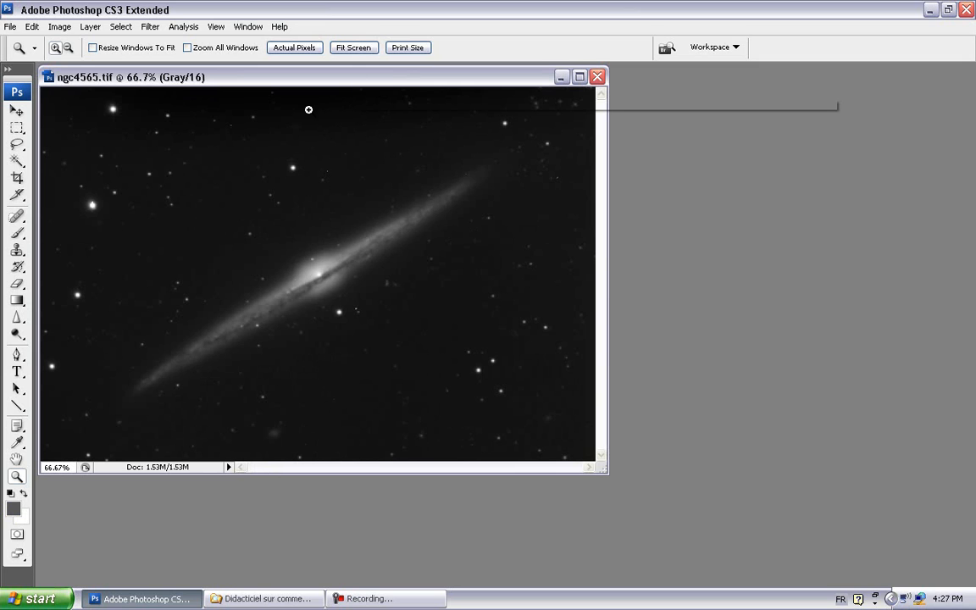
{"action": "left_click_drag", "start_coordinate": [35, 115], "coordinate": [28, 129]}
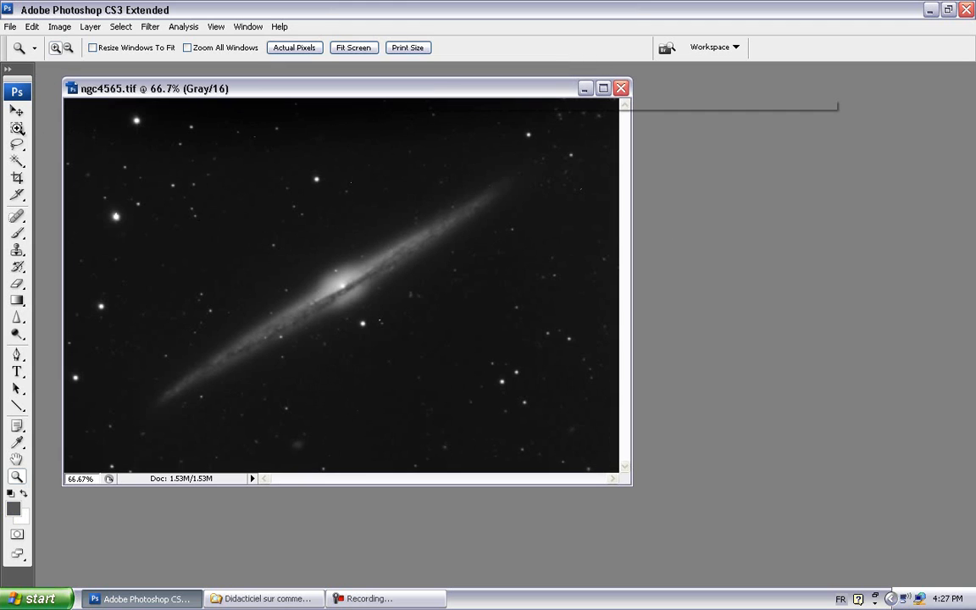
{"action": "left_click", "coordinate": [18, 129]}
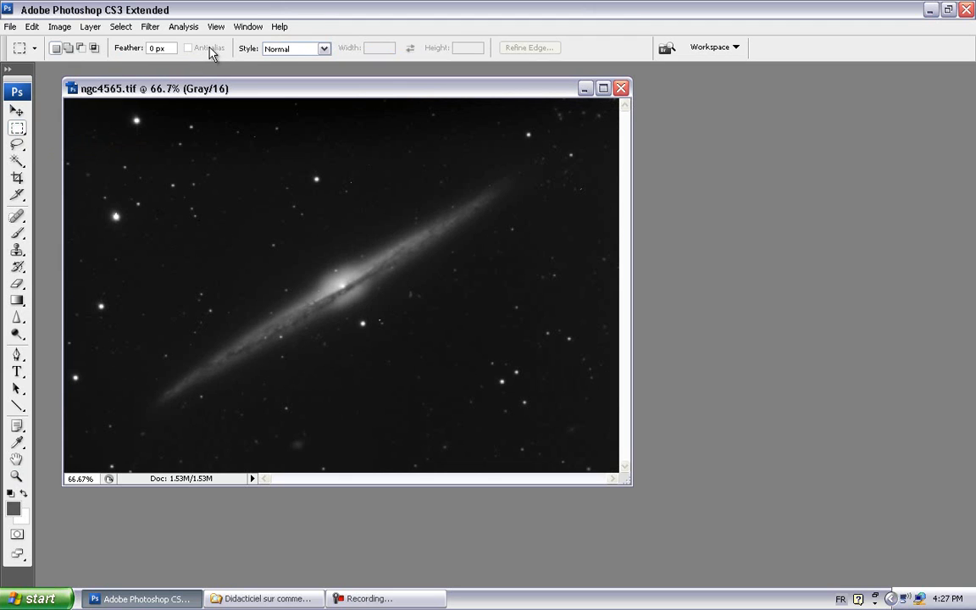
Hide the Tools palette and show it again.
{"action": "left_click", "coordinate": [248, 28]}
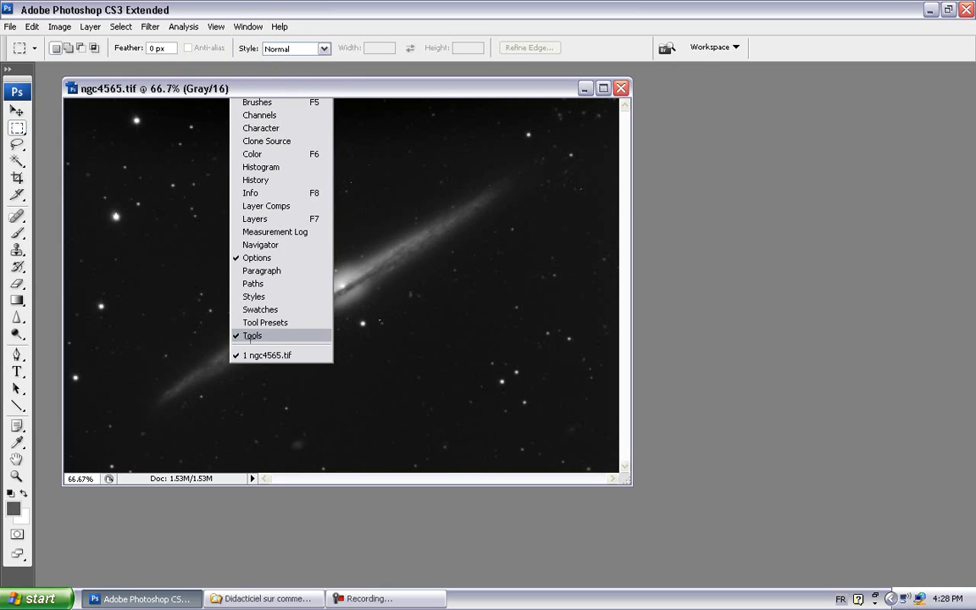
{"action": "left_click", "coordinate": [252, 336]}
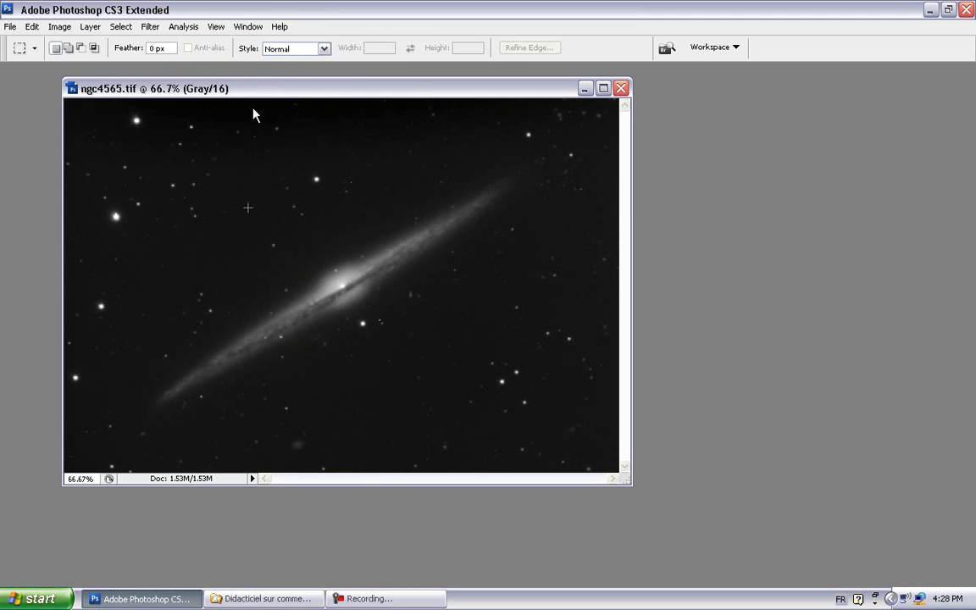
{"action": "left_click", "coordinate": [258, 32]}
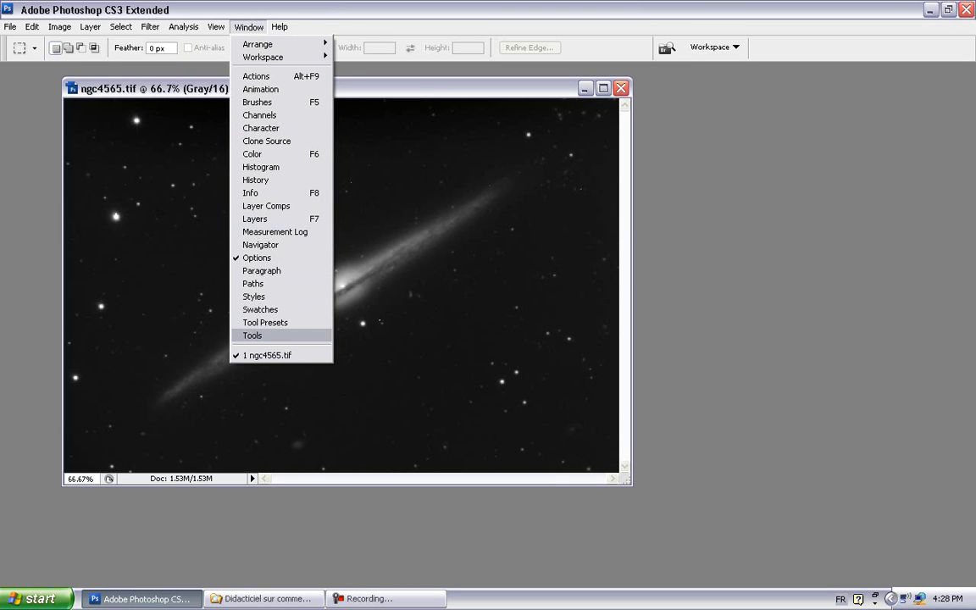
{"action": "left_click", "coordinate": [252, 336]}
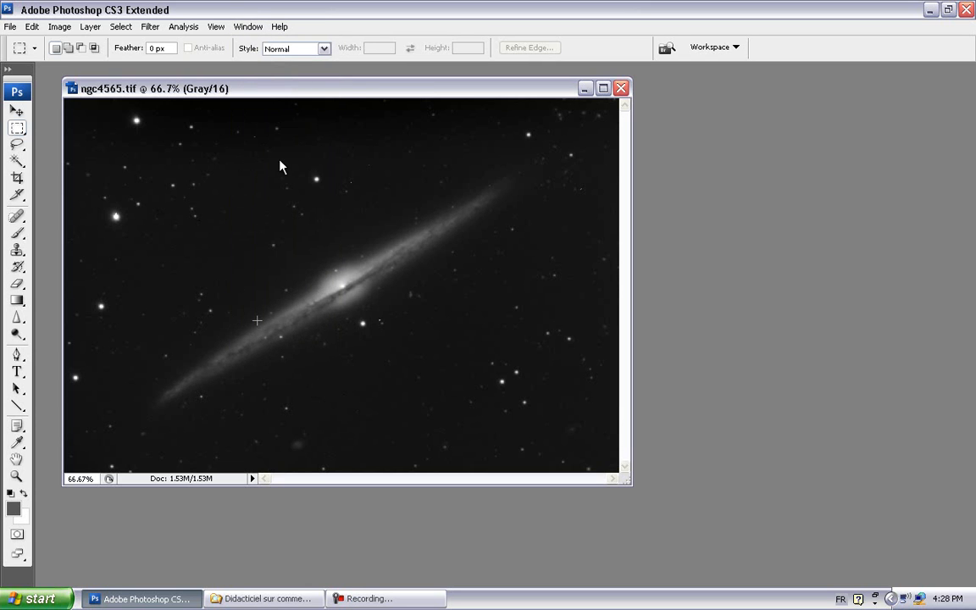
Show the History palette and move the image window clear of it.
{"action": "left_click", "coordinate": [251, 27]}
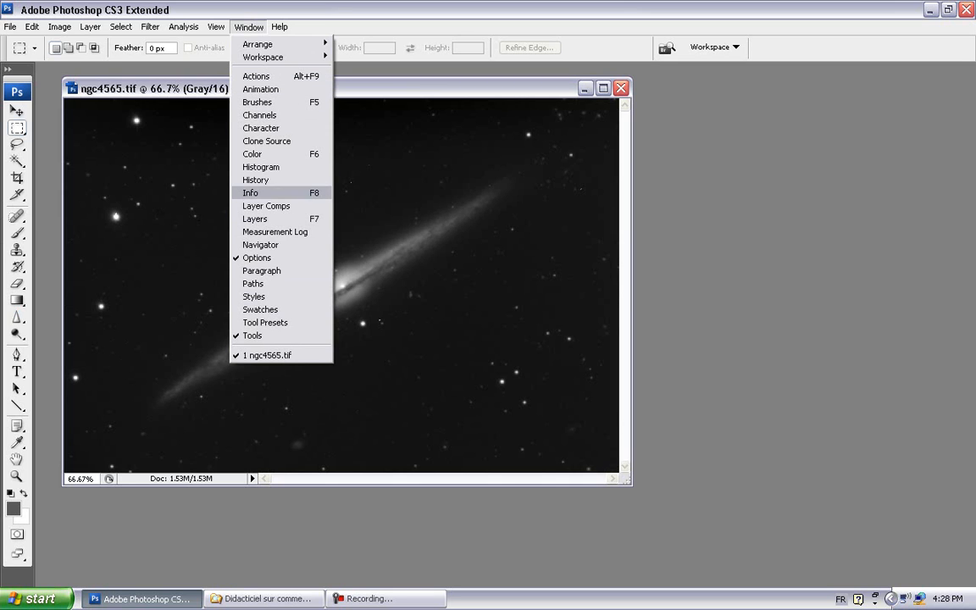
{"action": "left_click", "coordinate": [259, 179]}
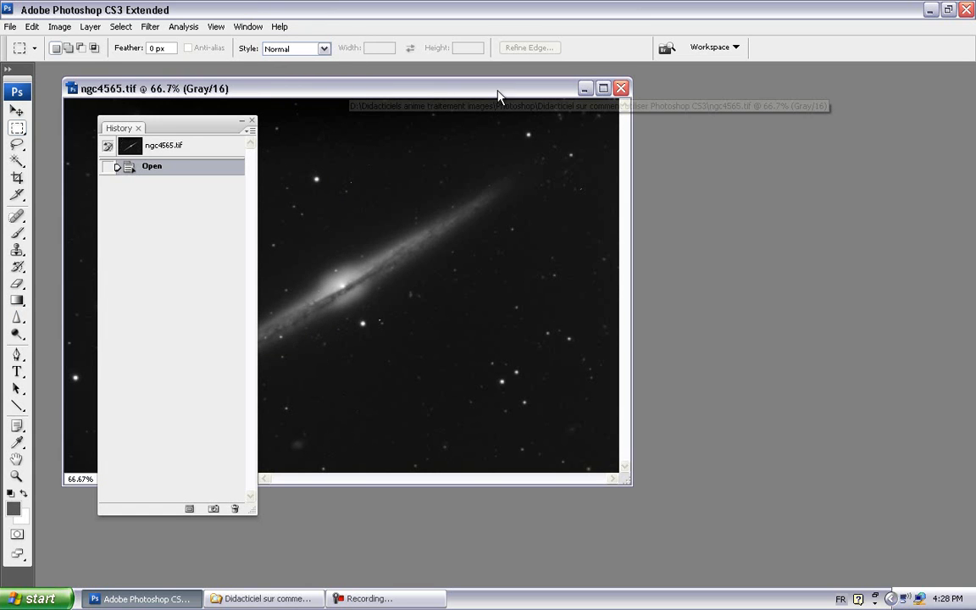
{"action": "left_click_drag", "start_coordinate": [541, 97], "coordinate": [780, 105]}
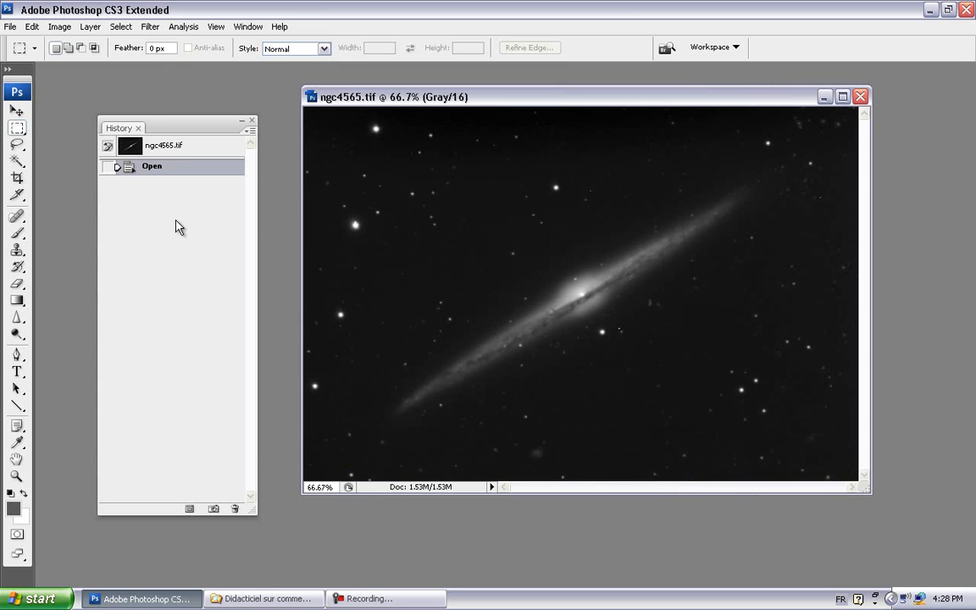
Collapse the History palette to its title bar and expand it again.
{"action": "left_click", "coordinate": [248, 26]}
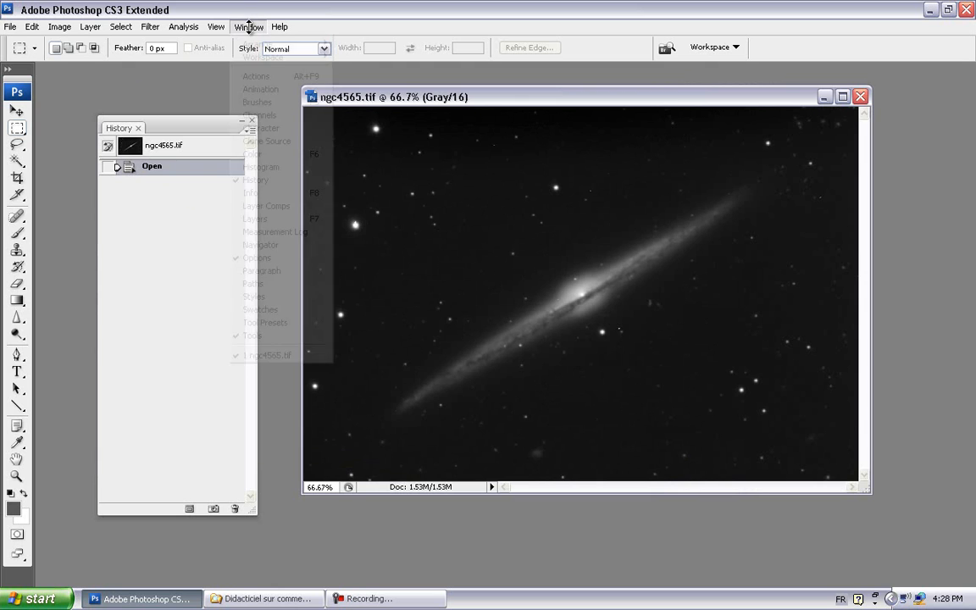
{"action": "left_click", "coordinate": [187, 136]}
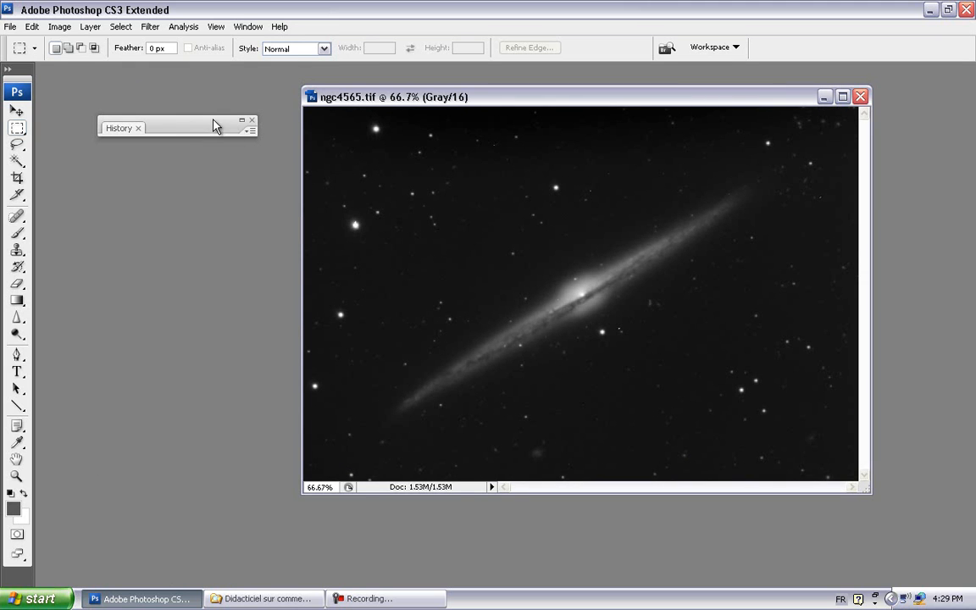
{"action": "left_click", "coordinate": [243, 123]}
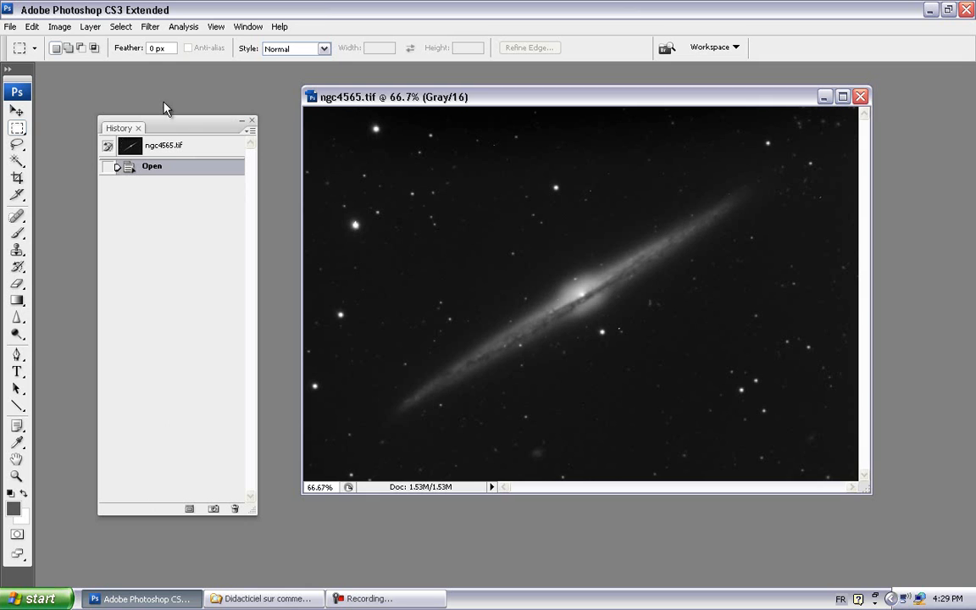
Place a shortened History palette next to the toolbox and move the image window closer to it.
{"action": "left_click_drag", "start_coordinate": [163, 129], "coordinate": [112, 103]}
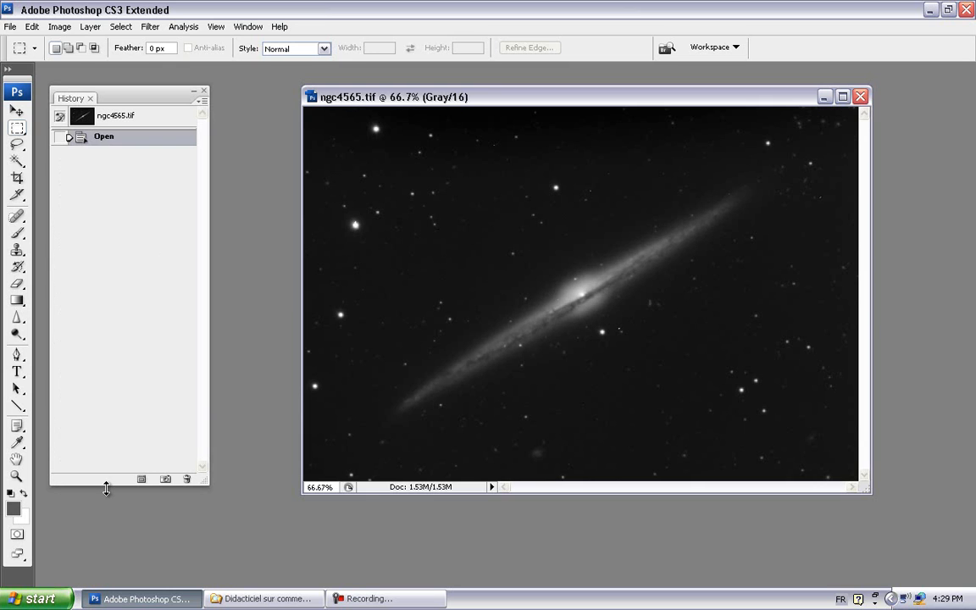
{"action": "left_click_drag", "start_coordinate": [106, 489], "coordinate": [147, 587]}
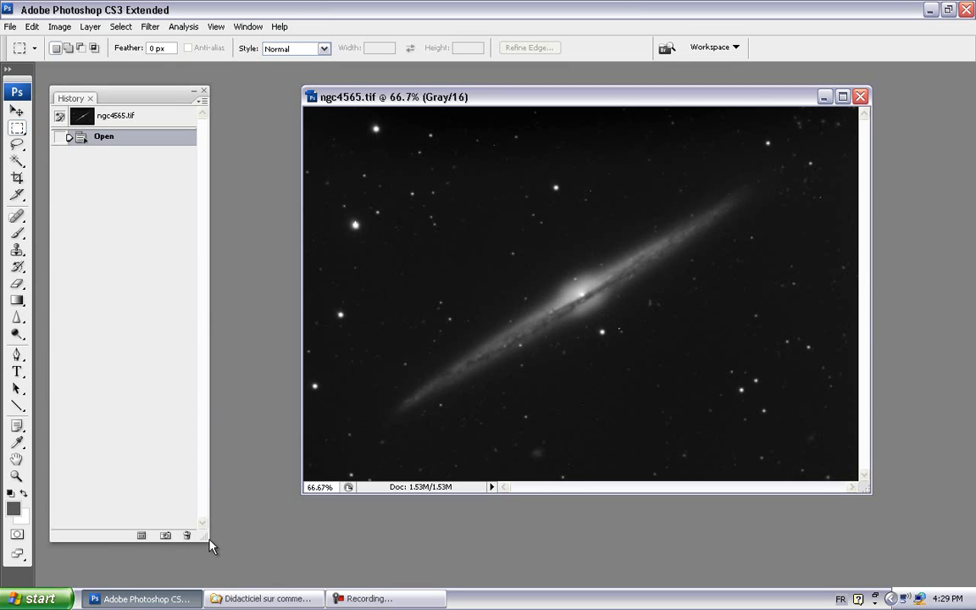
{"action": "left_click_drag", "start_coordinate": [209, 544], "coordinate": [148, 321]}
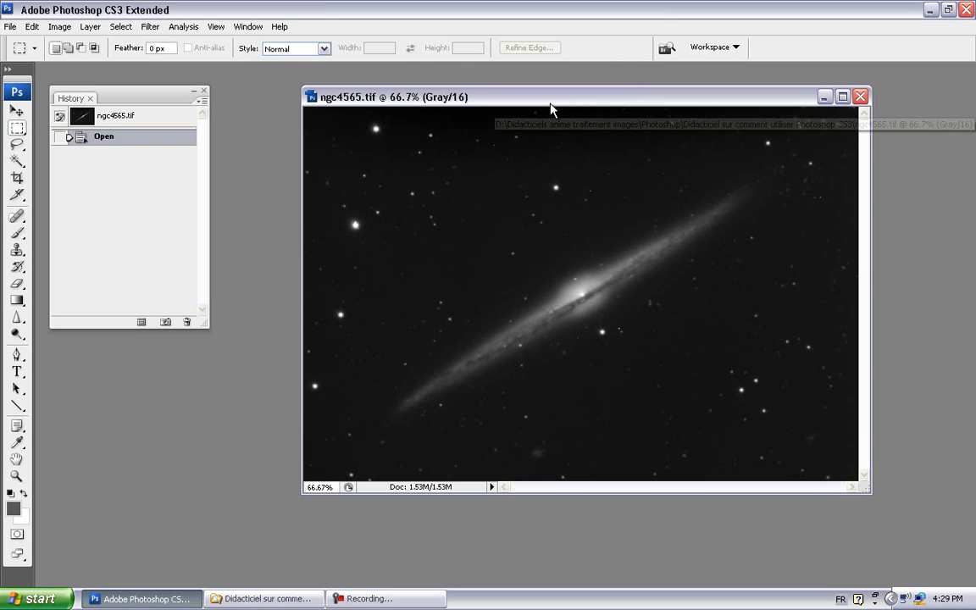
{"action": "left_click_drag", "start_coordinate": [488, 100], "coordinate": [362, 109]}
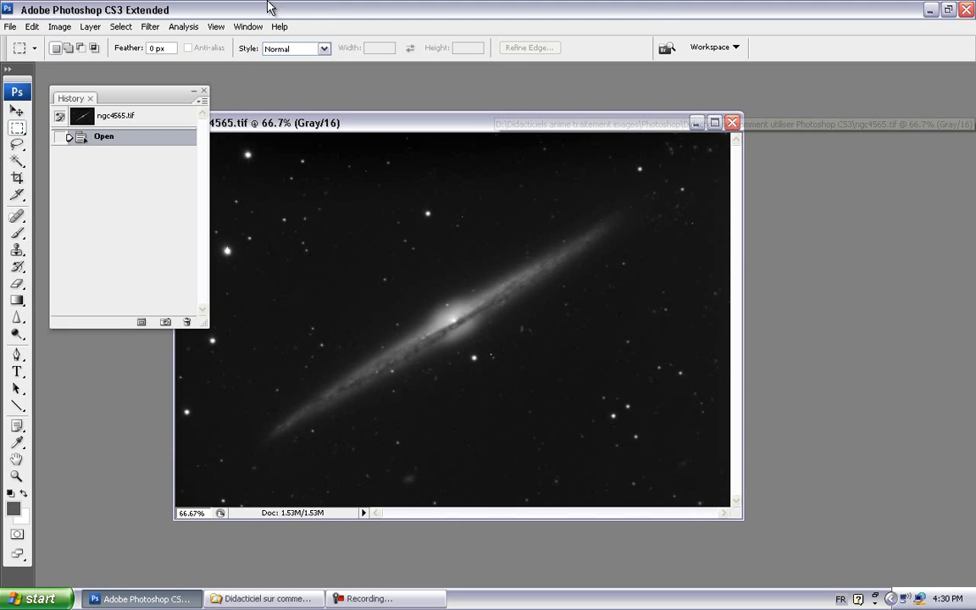
Show the Layers palette, viewing the image's channels before returning to its layers.
{"action": "left_click", "coordinate": [250, 29]}
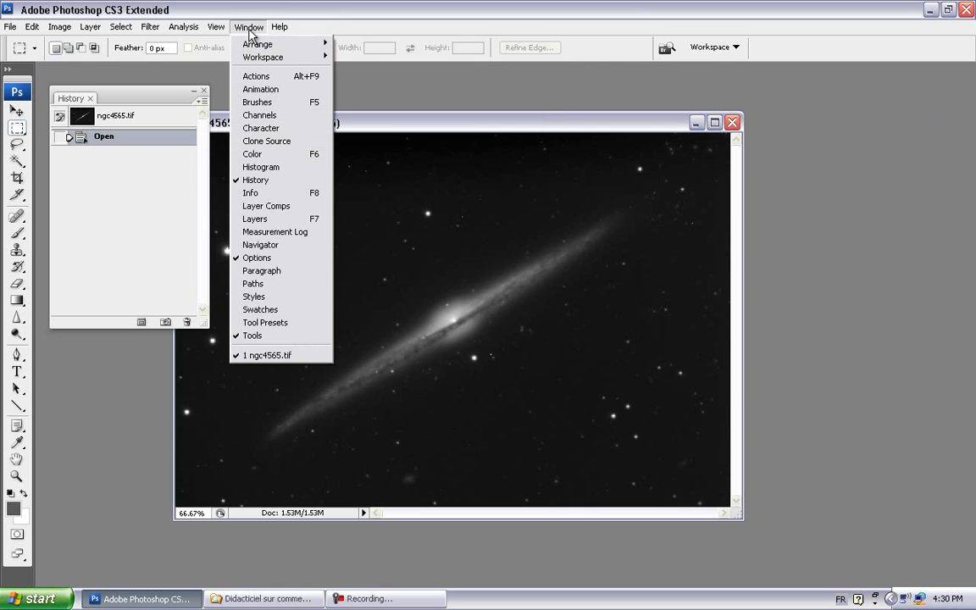
{"action": "left_click", "coordinate": [255, 218]}
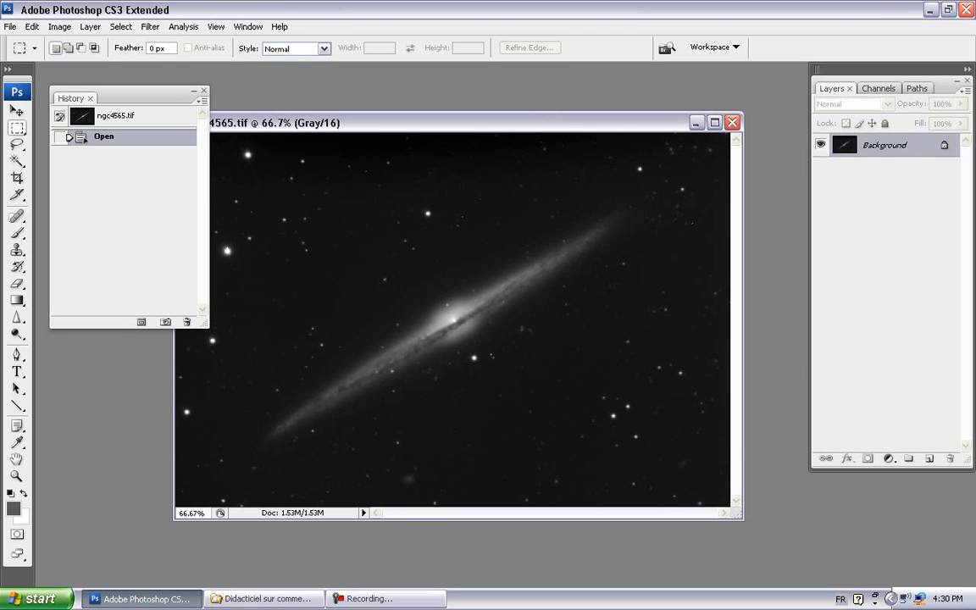
{"action": "left_click", "coordinate": [875, 90]}
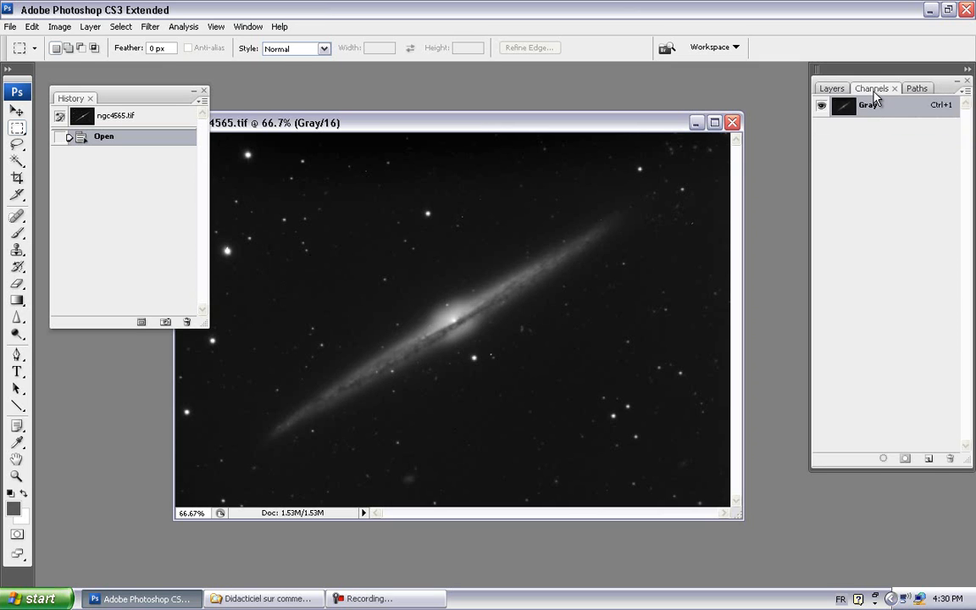
{"action": "left_click", "coordinate": [832, 89]}
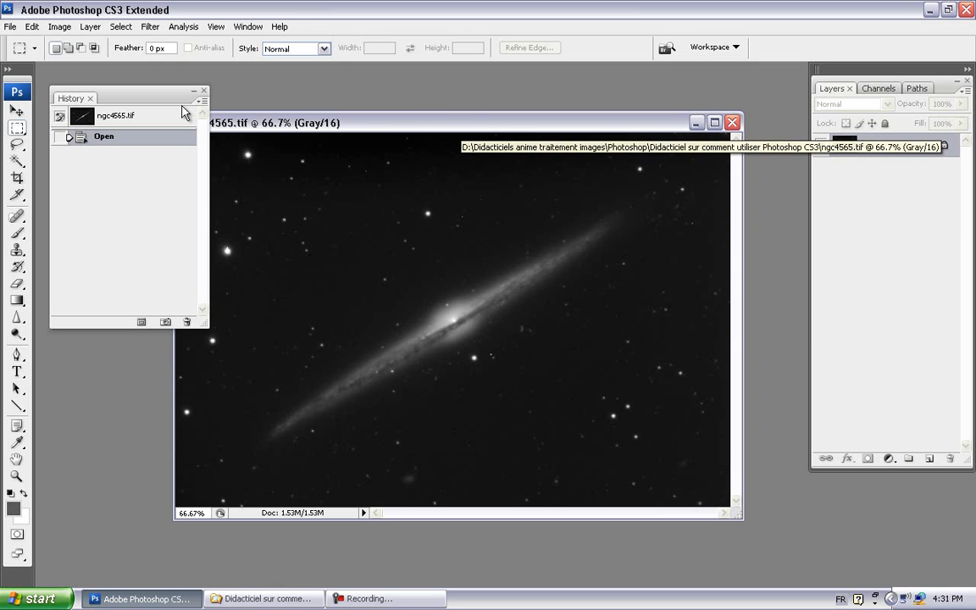
Convert the ngc4565.tif image to RGB Color mode and move its window away from the History palette.
{"action": "left_click", "coordinate": [59, 30]}
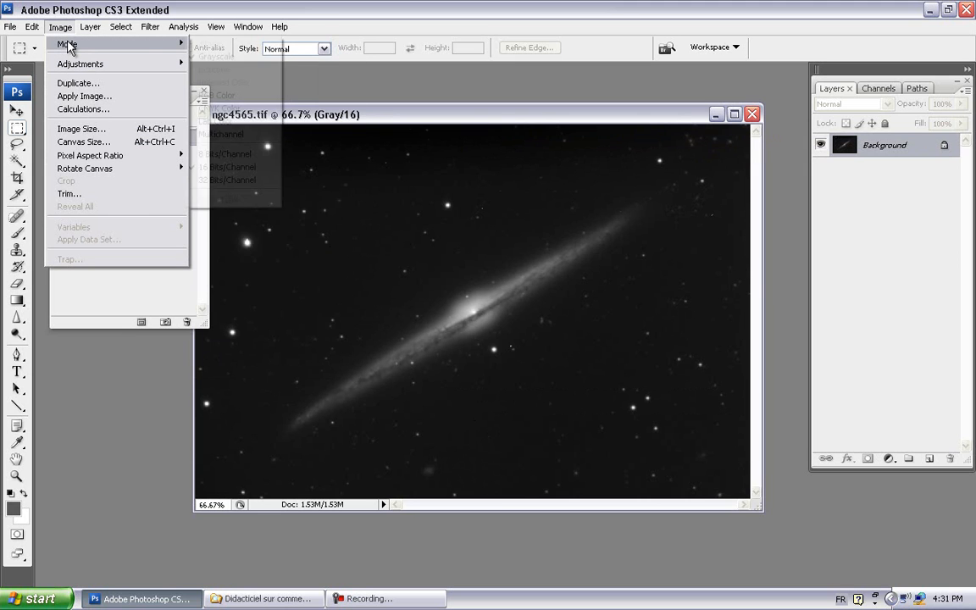
{"action": "mouse_move", "coordinate": [70, 47]}
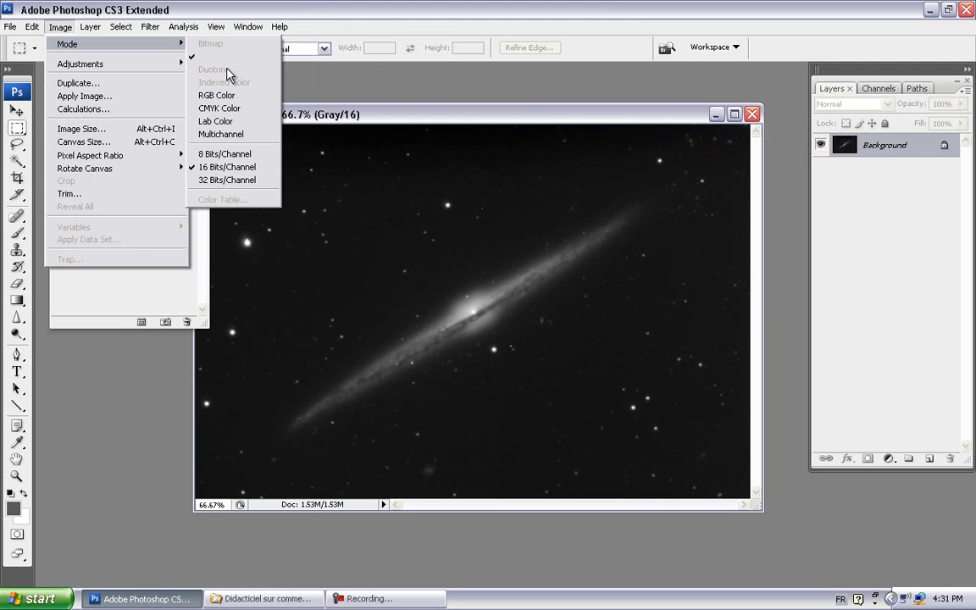
{"action": "left_click", "coordinate": [216, 96]}
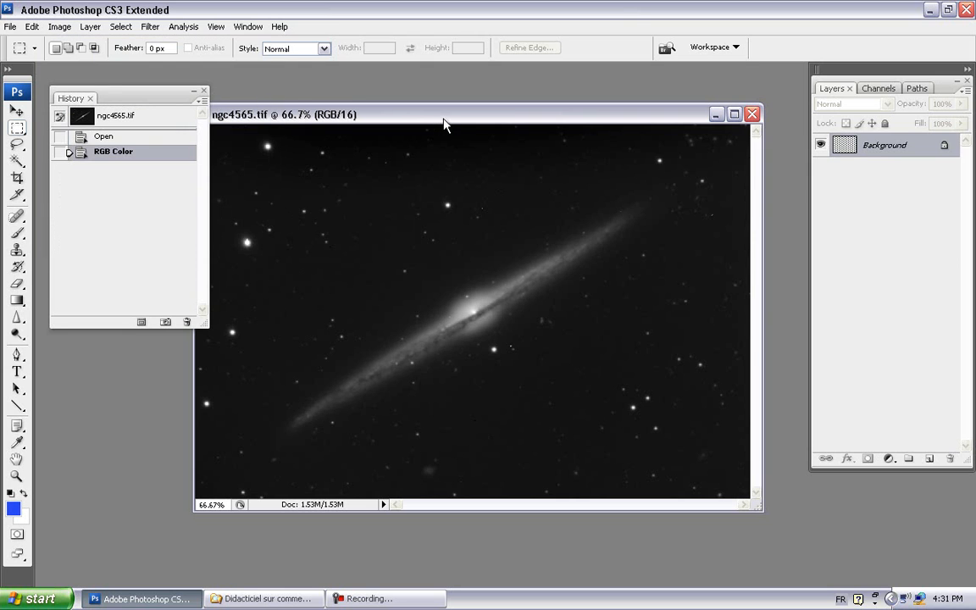
{"action": "left_click_drag", "start_coordinate": [441, 119], "coordinate": [501, 118]}
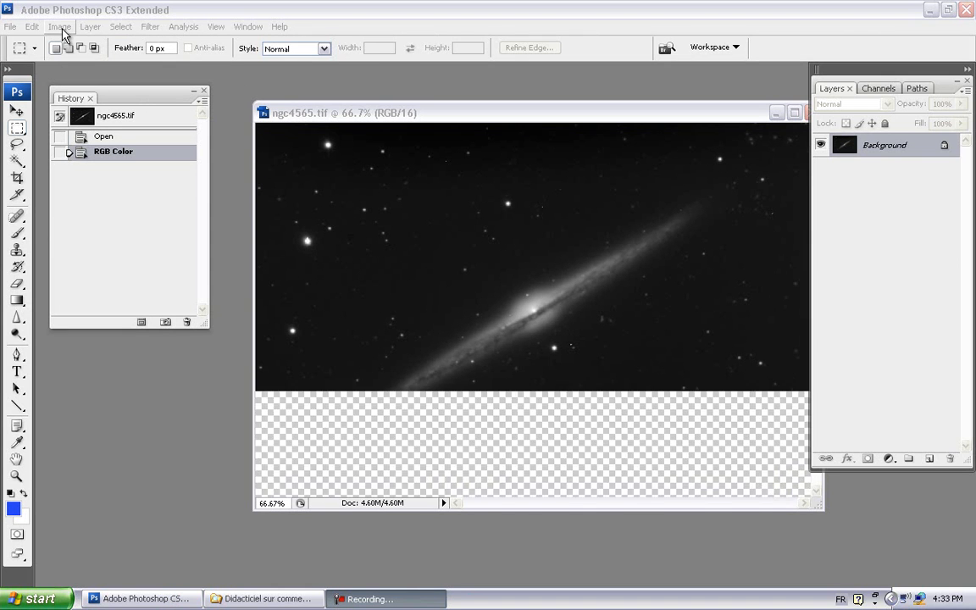
Try a Levels adjustment on the RGB channel with input white point 181 and black point 24, and discard it.
{"action": "left_click", "coordinate": [61, 32]}
{"action": "left_click", "coordinate": [61, 32]}
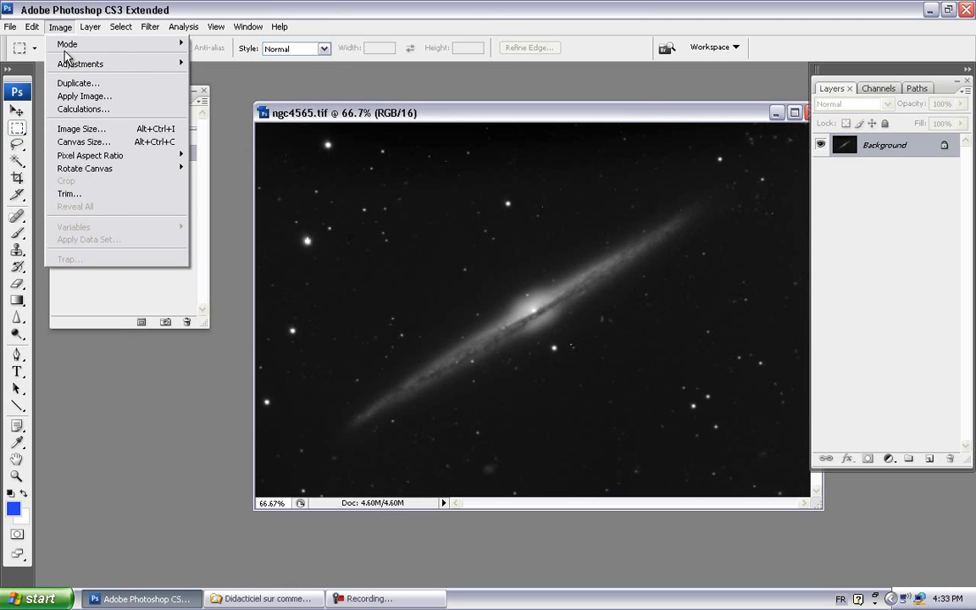
{"action": "mouse_move", "coordinate": [67, 71]}
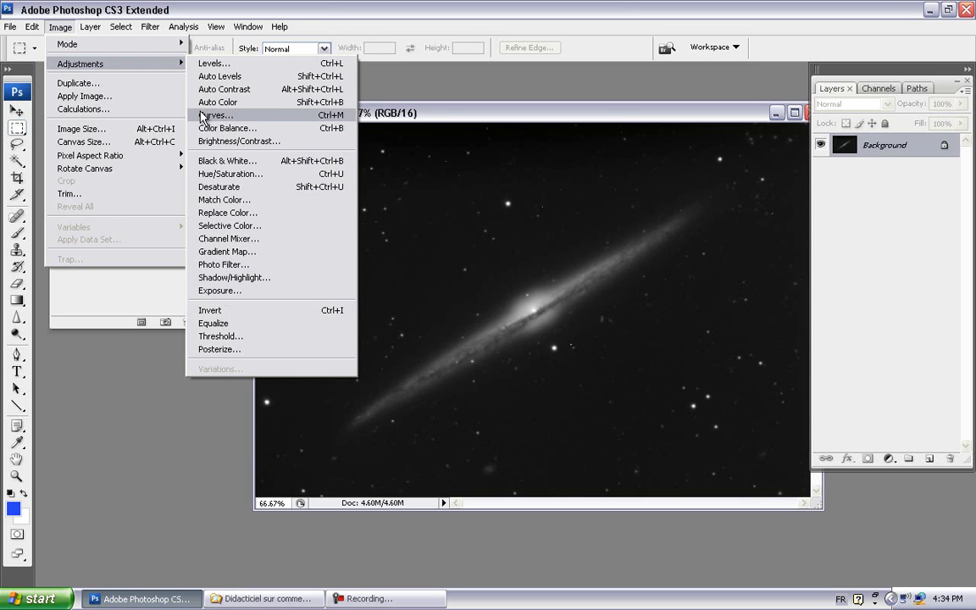
{"action": "left_click", "coordinate": [205, 64]}
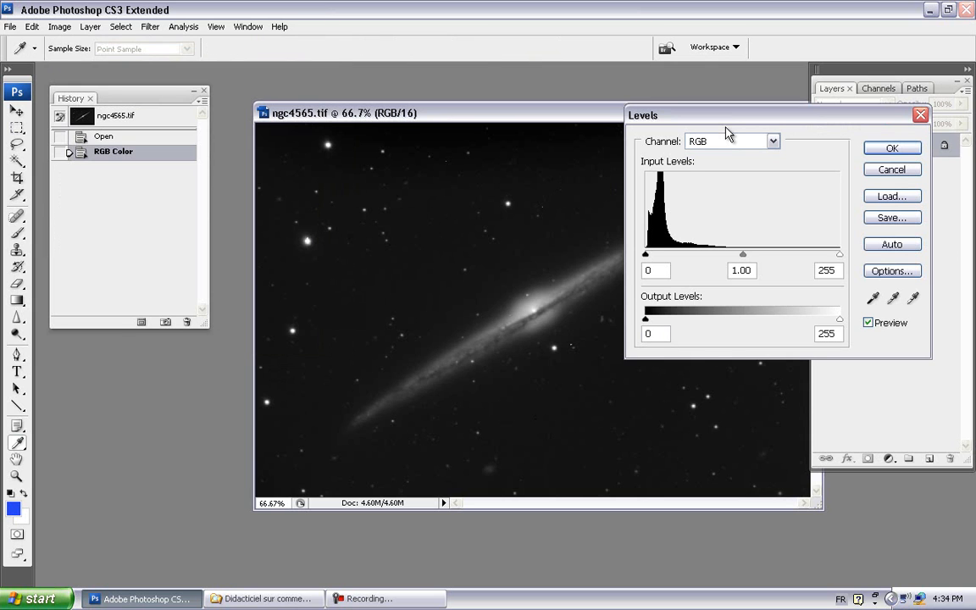
{"action": "left_click_drag", "start_coordinate": [727, 122], "coordinate": [751, 107]}
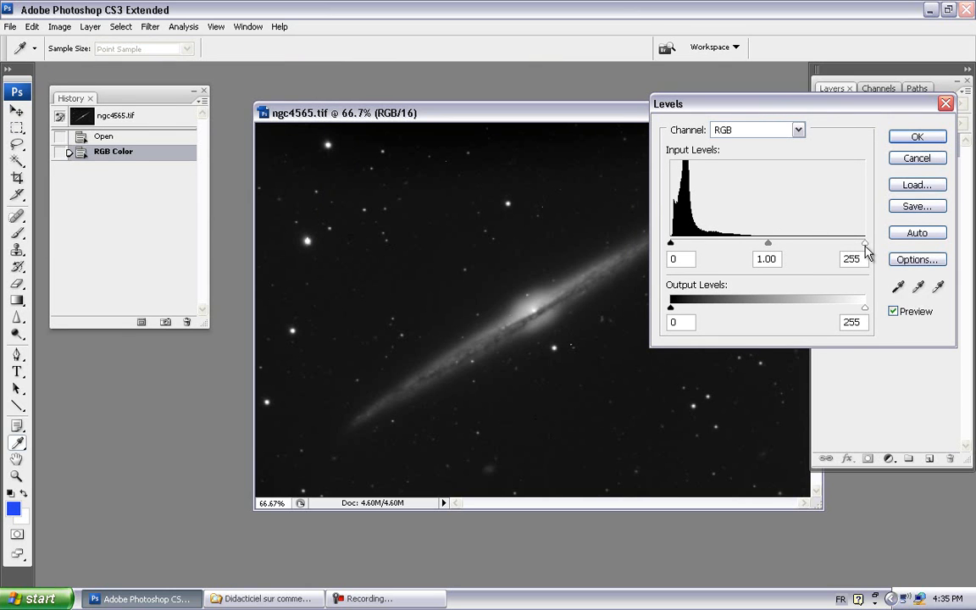
{"action": "left_click_drag", "start_coordinate": [866, 245], "coordinate": [810, 252]}
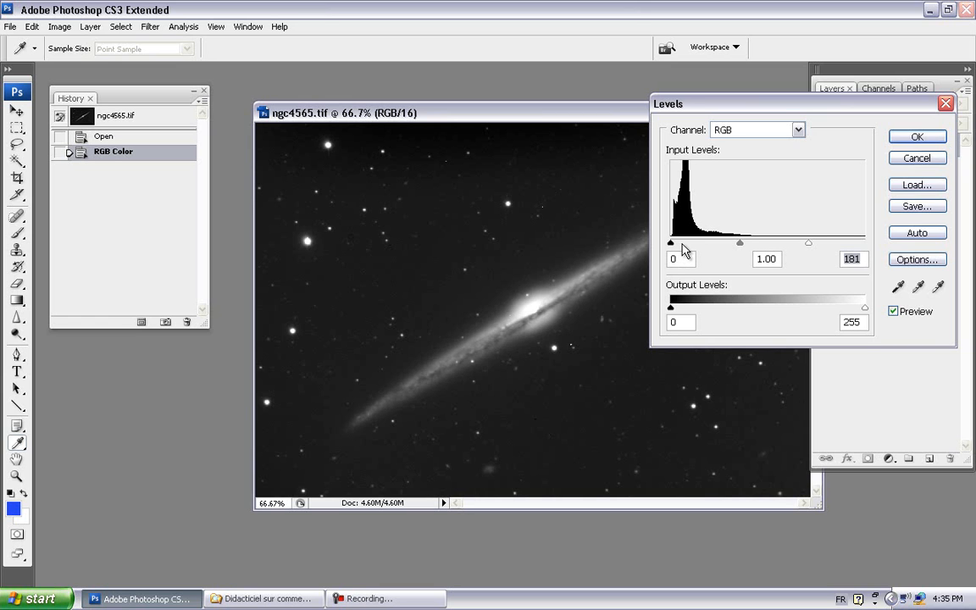
{"action": "left_click_drag", "start_coordinate": [671, 243], "coordinate": [689, 243]}
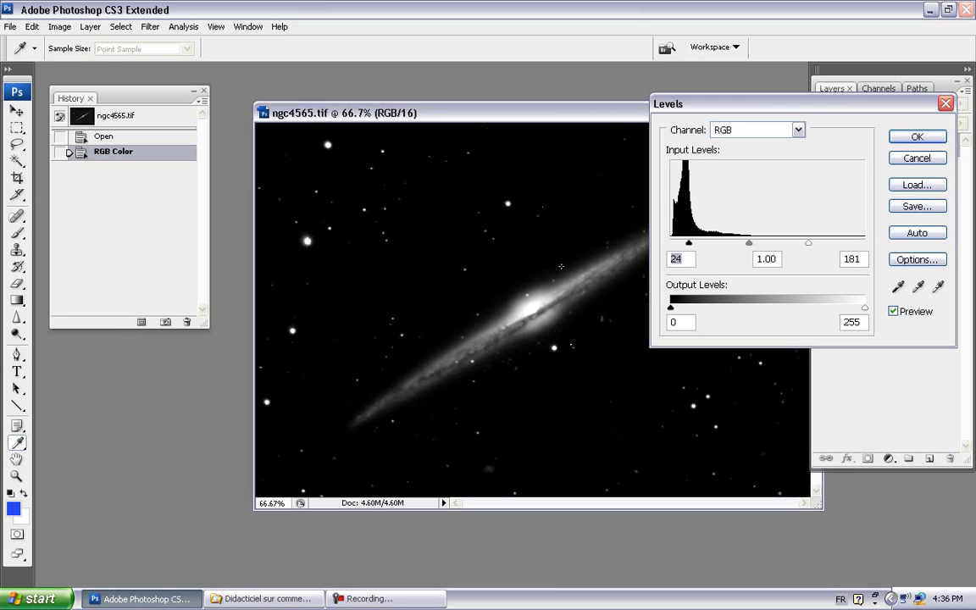
{"action": "left_click", "coordinate": [916, 159]}
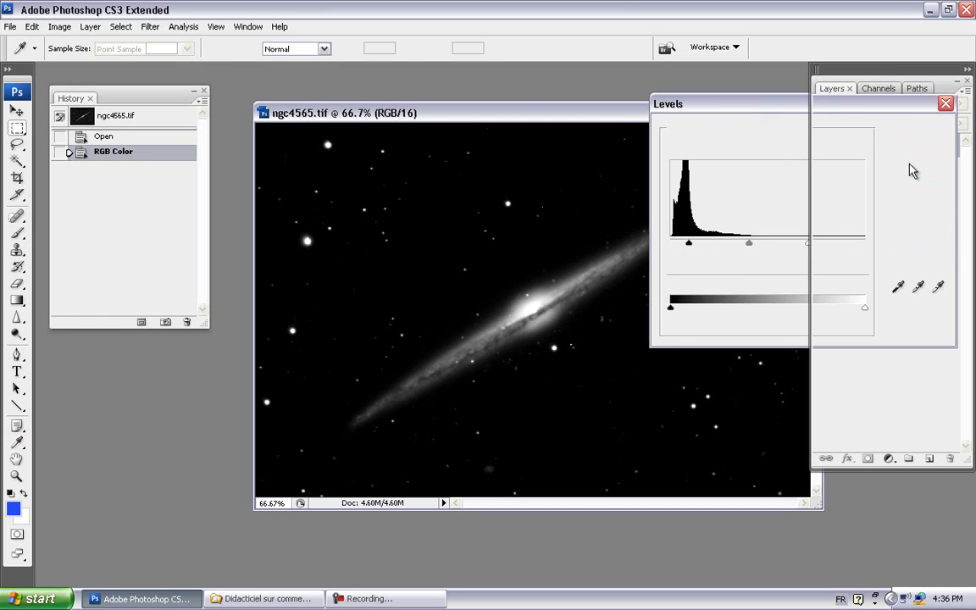
Try a Curves adjustment on the RGB channel with points at input 14, output 77 and input 53, output 169, and discard it.
{"action": "left_click", "coordinate": [60, 29]}
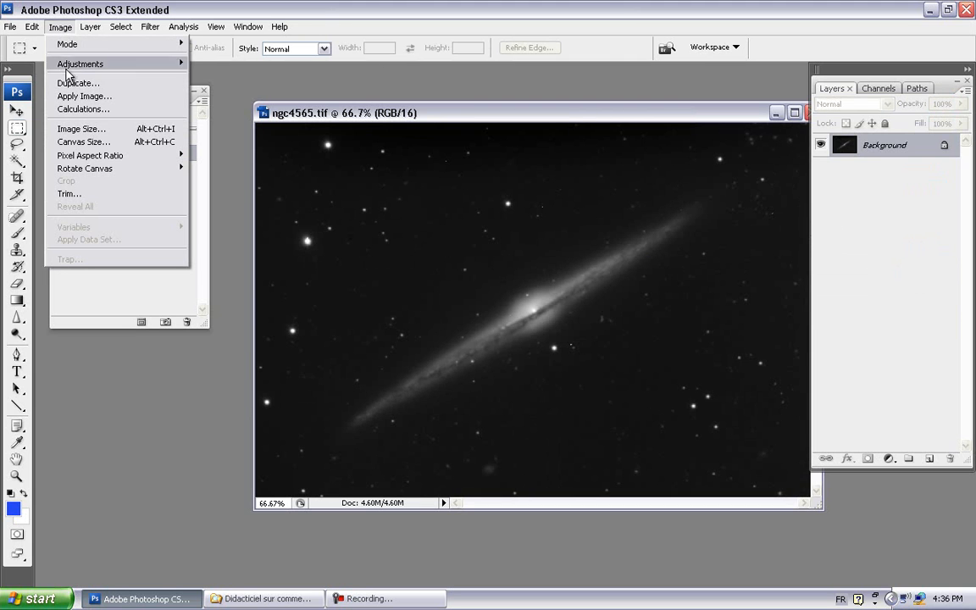
{"action": "mouse_move", "coordinate": [67, 64]}
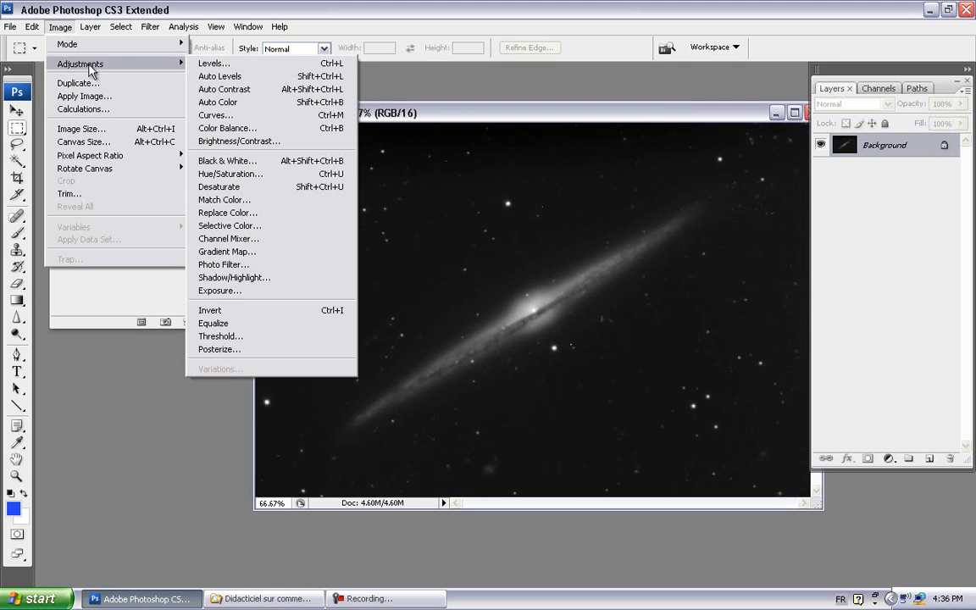
{"action": "left_click", "coordinate": [215, 115]}
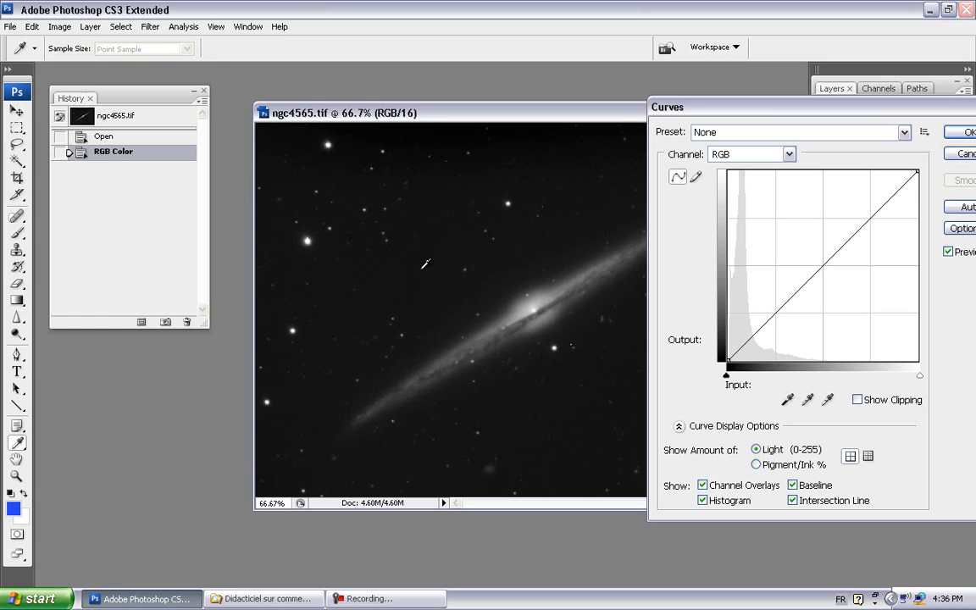
{"action": "left_click", "coordinate": [754, 336]}
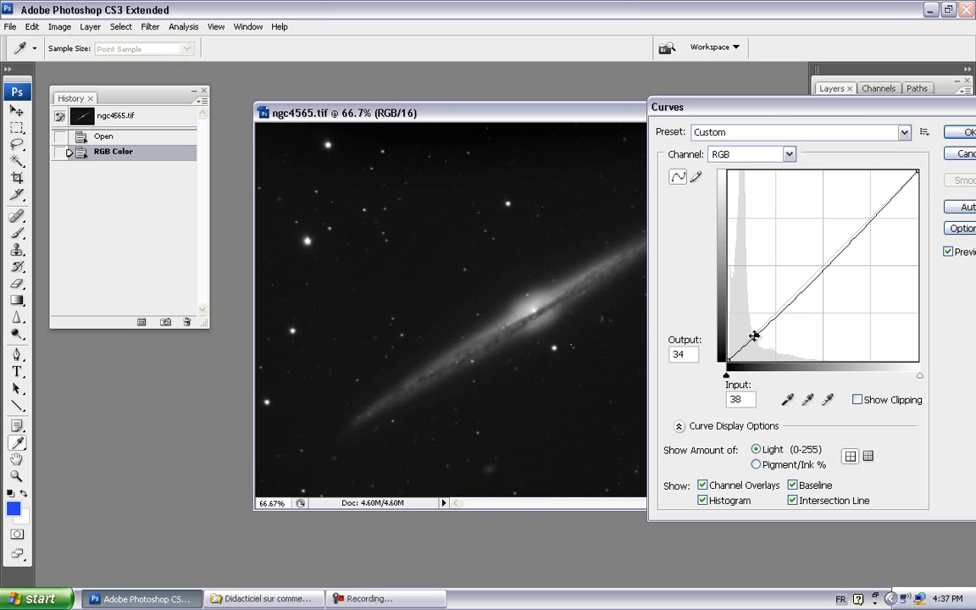
{"action": "left_click_drag", "start_coordinate": [737, 301], "coordinate": [739, 303]}
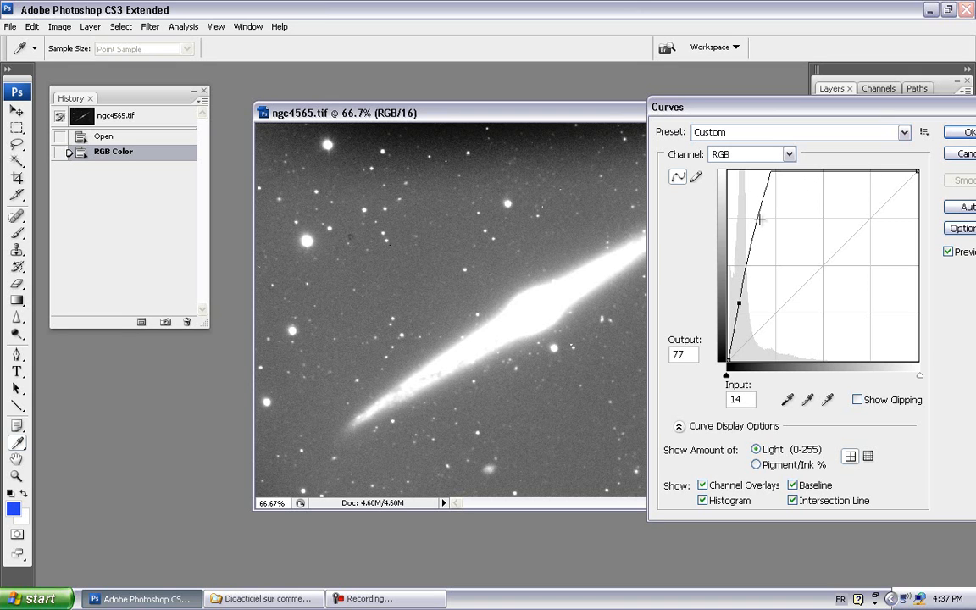
{"action": "left_click", "coordinate": [758, 220]}
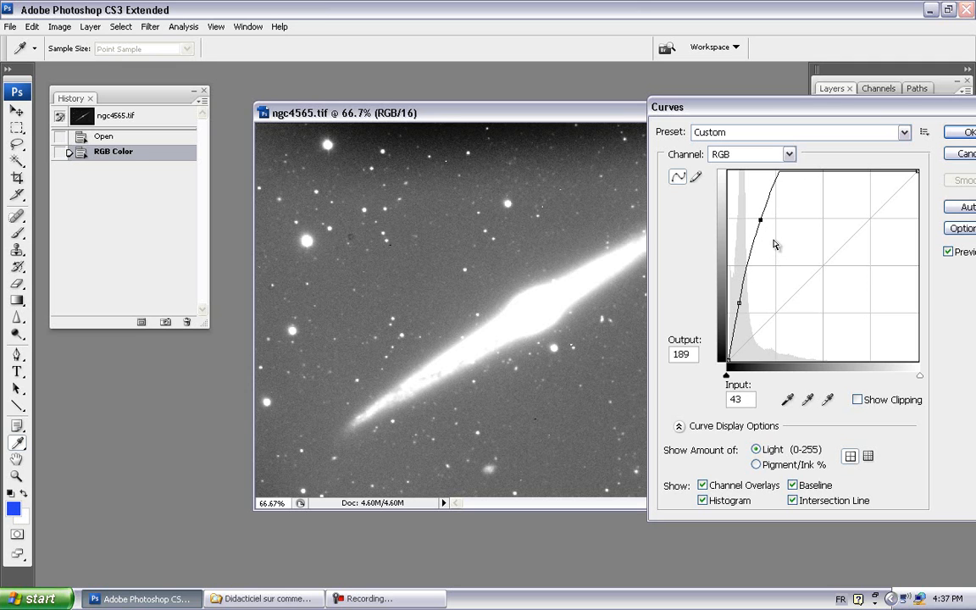
{"action": "left_click_drag", "start_coordinate": [758, 217], "coordinate": [775, 238]}
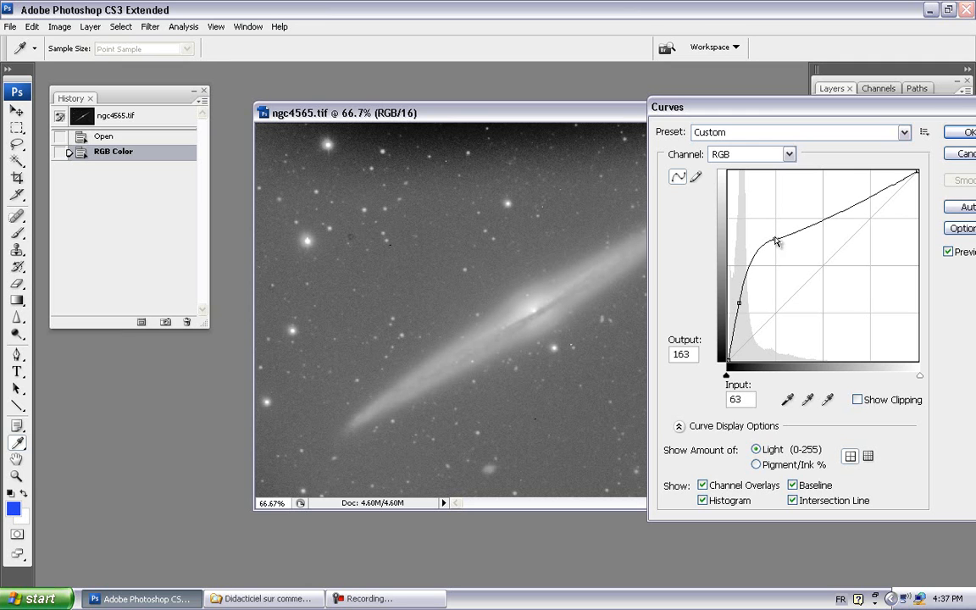
{"action": "left_click_drag", "start_coordinate": [739, 213], "coordinate": [766, 233]}
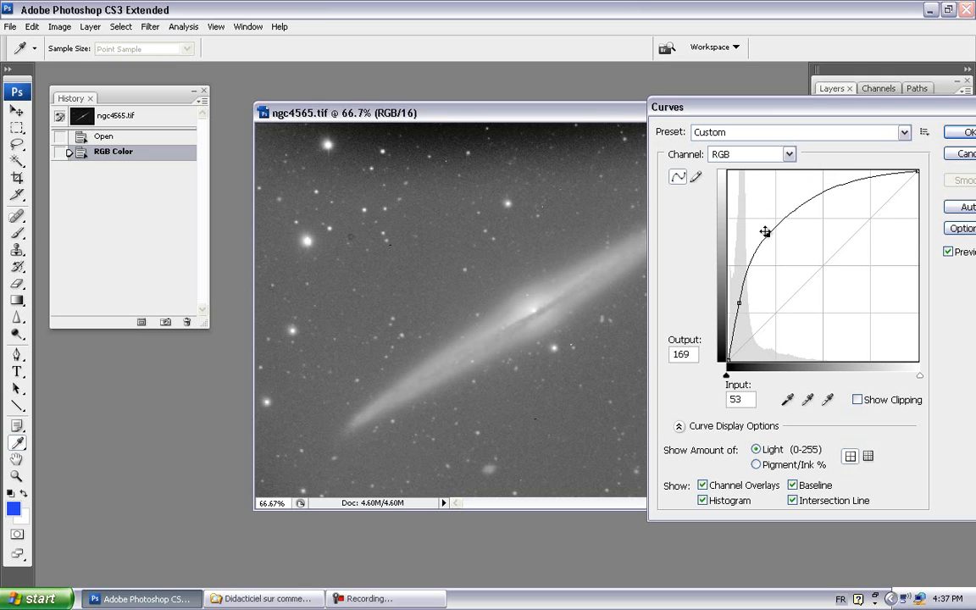
{"action": "left_click", "coordinate": [956, 161]}
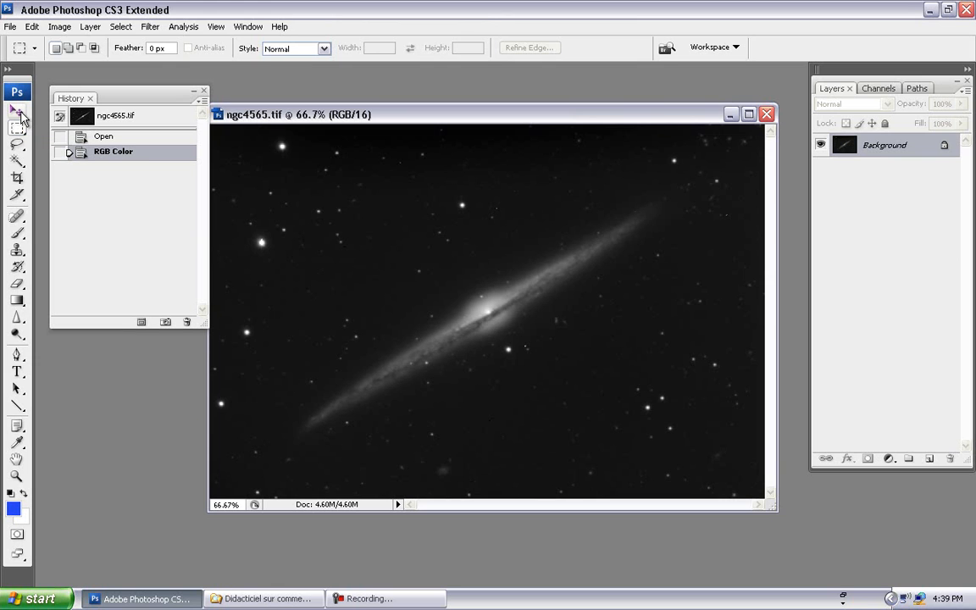
Switch from the Move tool to the Rectangular Marquee tool and on to the Elliptical Marquee tool.
{"action": "left_click", "coordinate": [20, 116]}
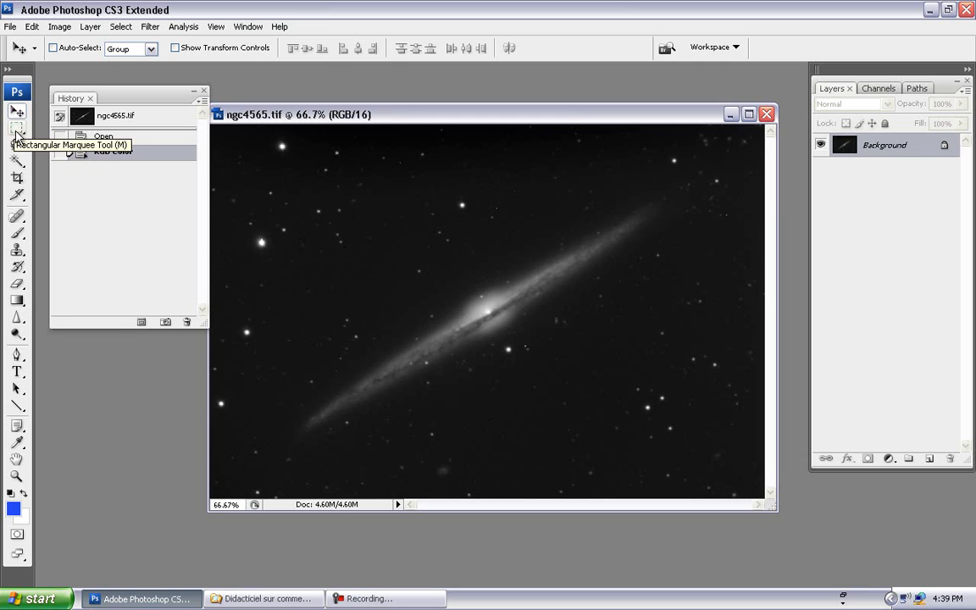
{"action": "left_click", "coordinate": [16, 134]}
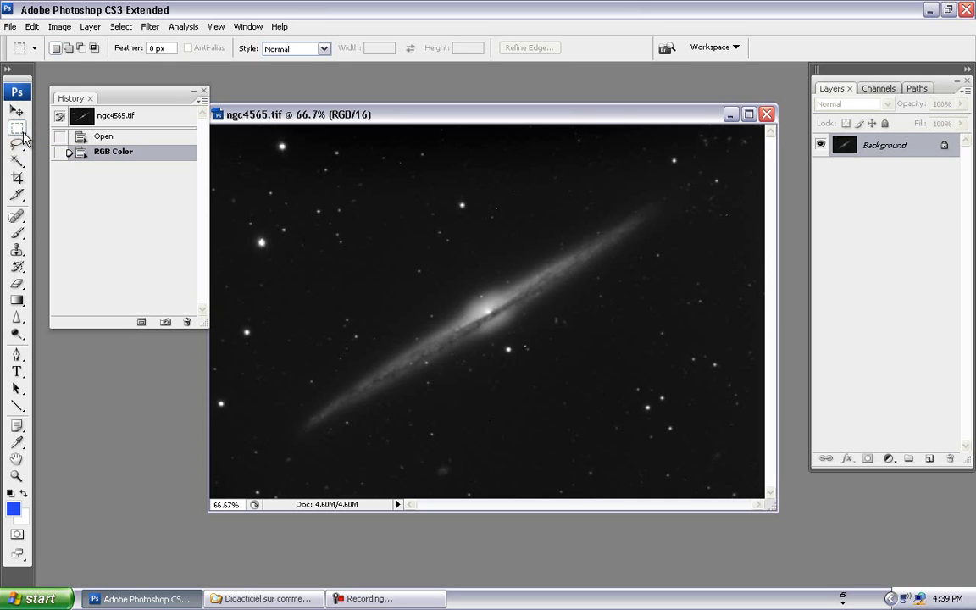
{"action": "left_click", "coordinate": [20, 130]}
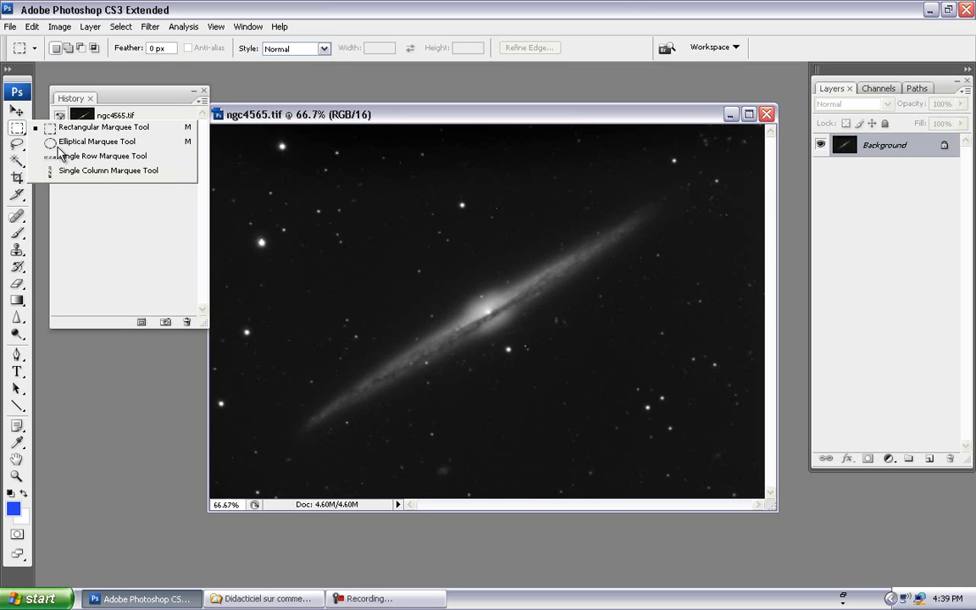
{"action": "left_click", "coordinate": [58, 148]}
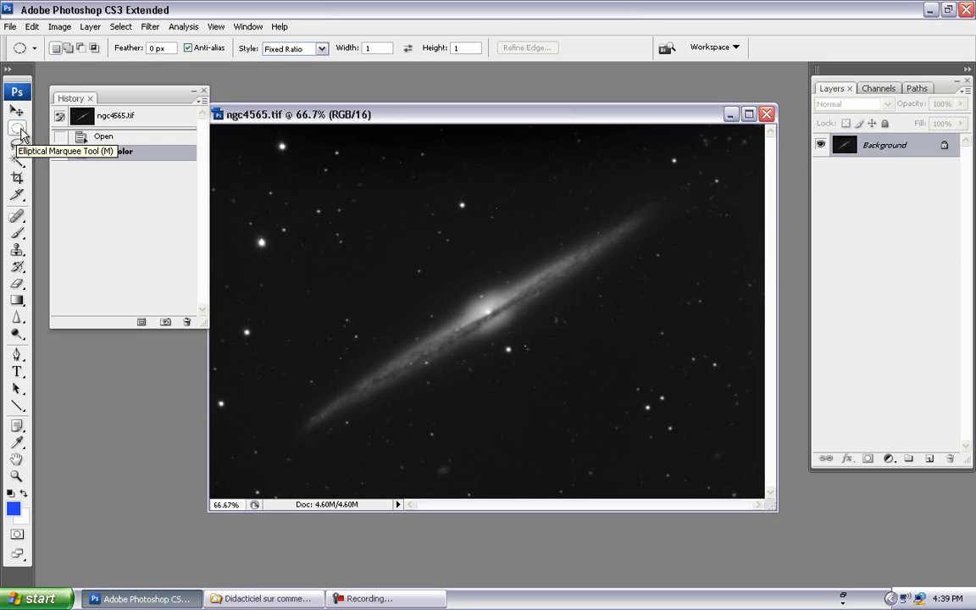
Draw a rectangular selection in the dark sky above the galaxy with the Rectangular Marquee tool, and deselect it.
{"action": "left_click", "coordinate": [23, 133]}
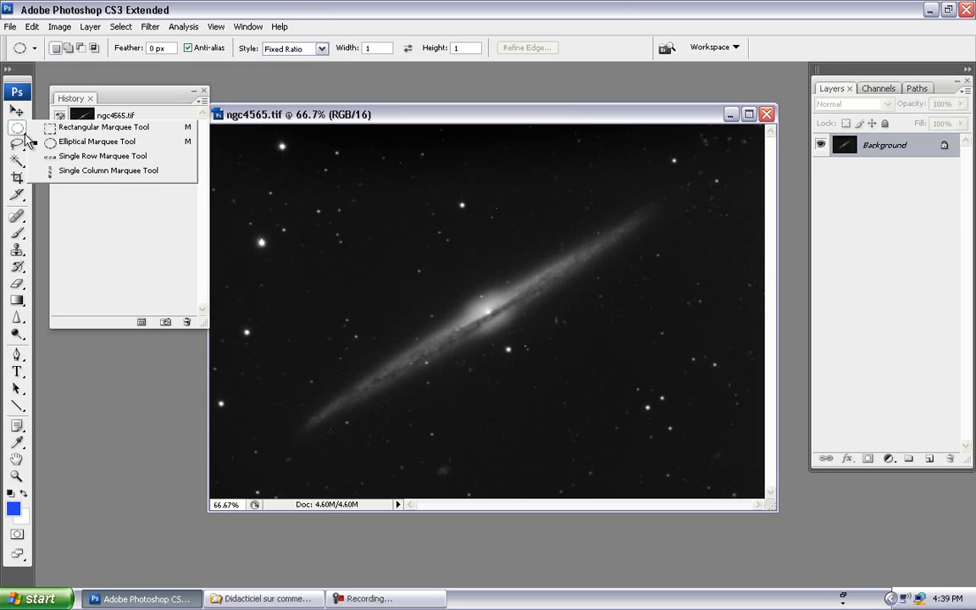
{"action": "left_click", "coordinate": [85, 127]}
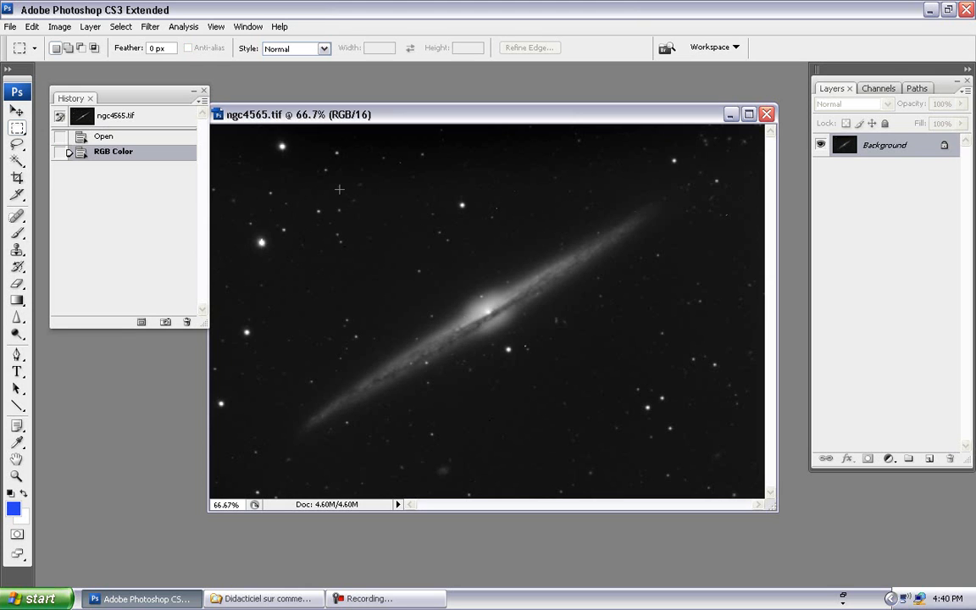
{"action": "left_click_drag", "start_coordinate": [319, 185], "coordinate": [442, 291]}
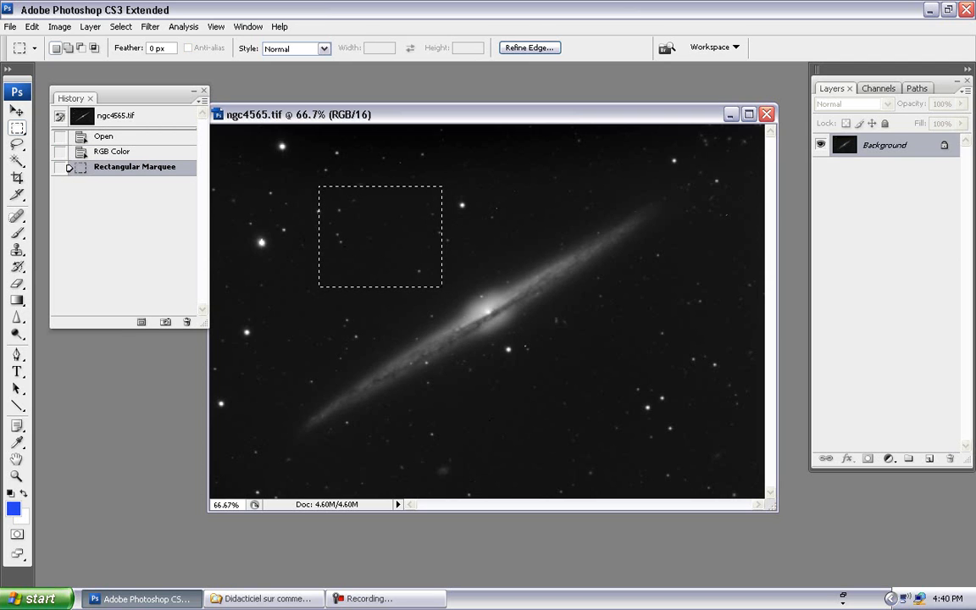
{"action": "left_click", "coordinate": [471, 230]}
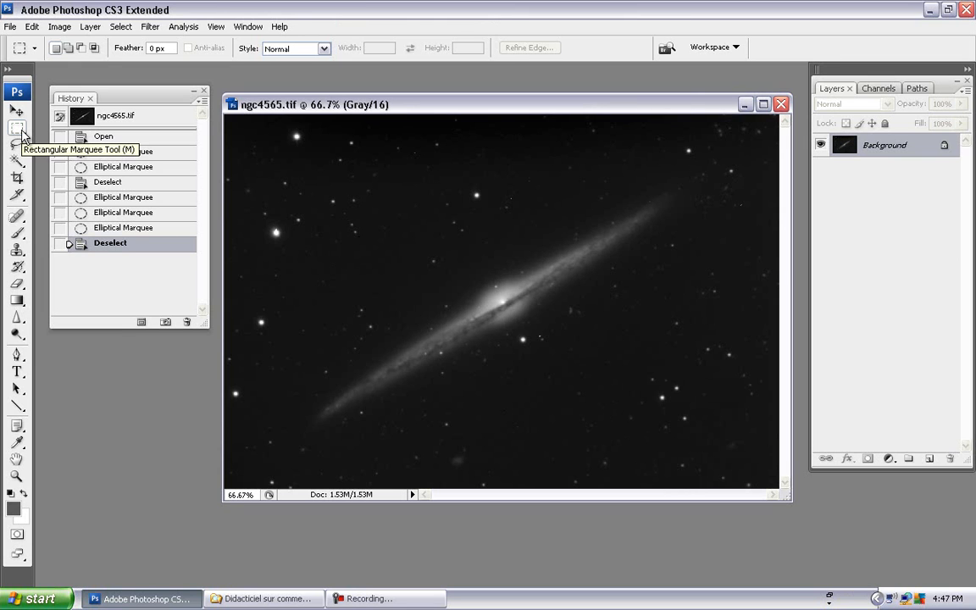
Draw a wide elliptical selection overlapping the upper side of the galaxy's core, and deselect it.
{"action": "left_click", "coordinate": [23, 131]}
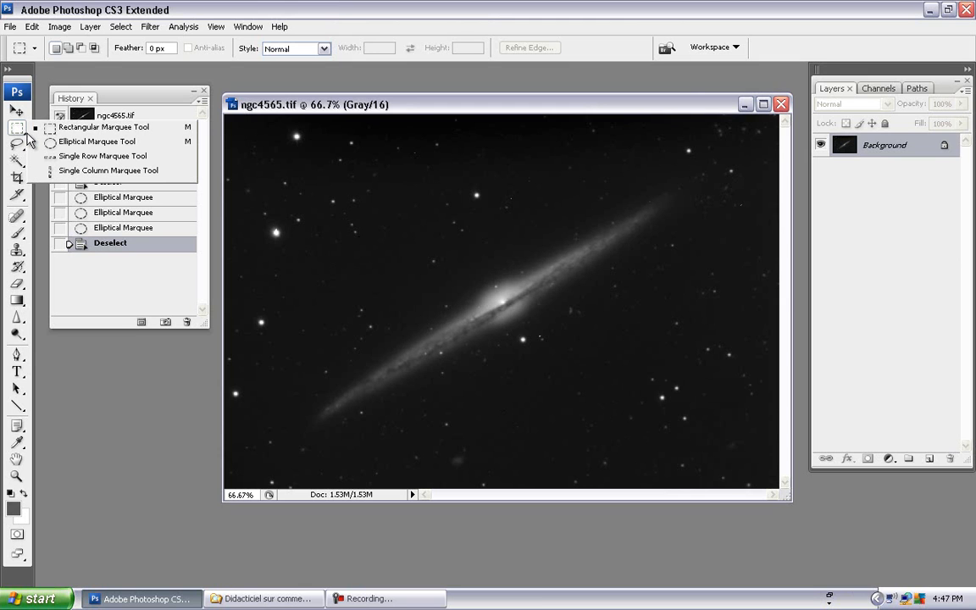
{"action": "left_click", "coordinate": [94, 143]}
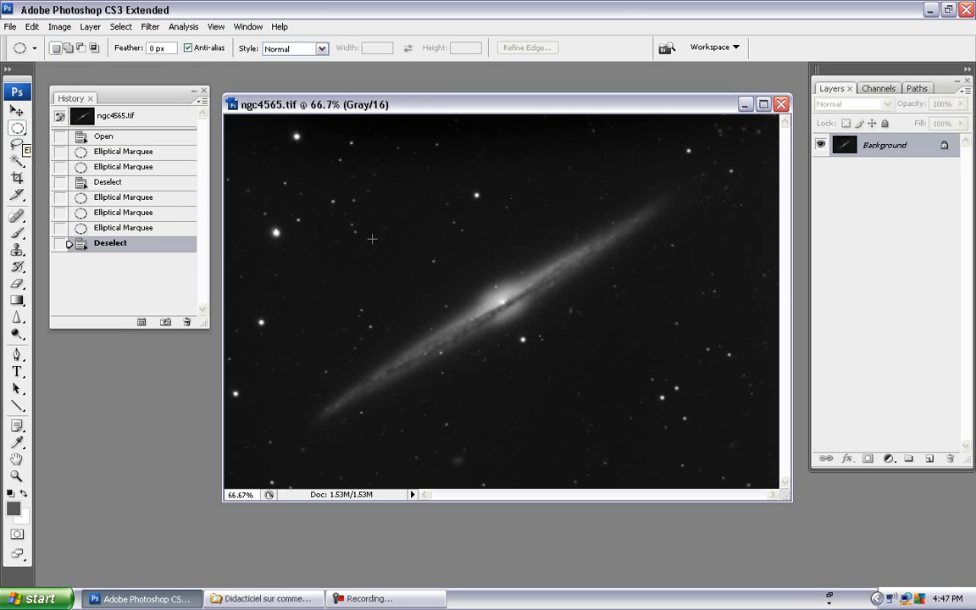
{"action": "left_click_drag", "start_coordinate": [372, 213], "coordinate": [548, 316]}
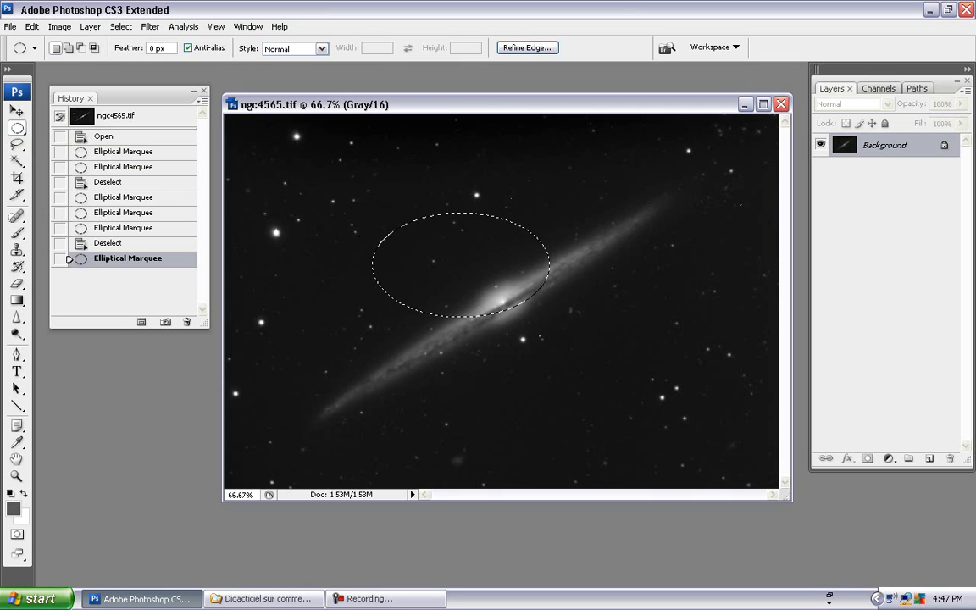
{"action": "left_click", "coordinate": [347, 262]}
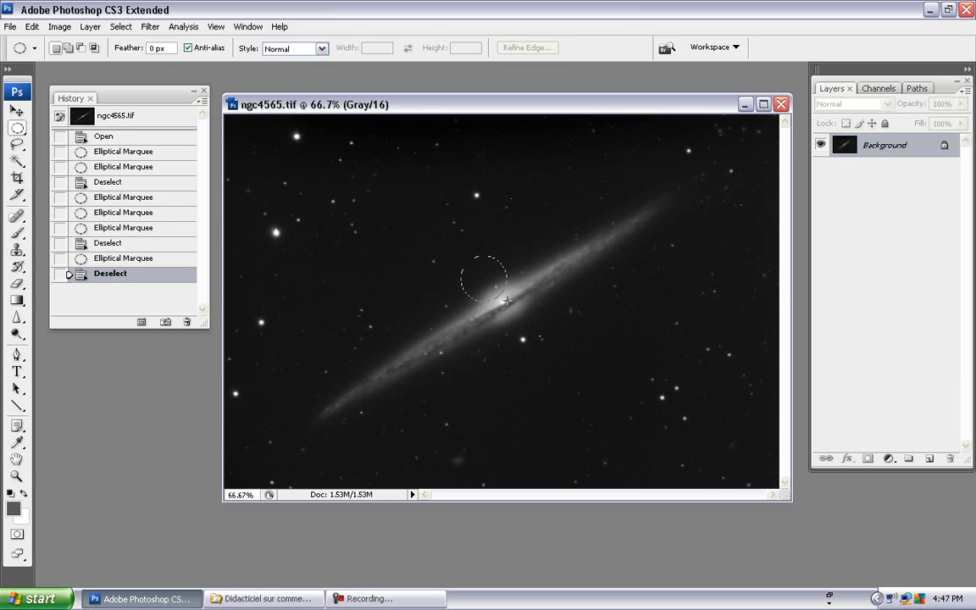
Draw a circular selection over the galaxy's core, move the selection around the image, and deselect it.
{"action": "left_click_drag", "start_coordinate": [461, 257], "coordinate": [688, 412]}
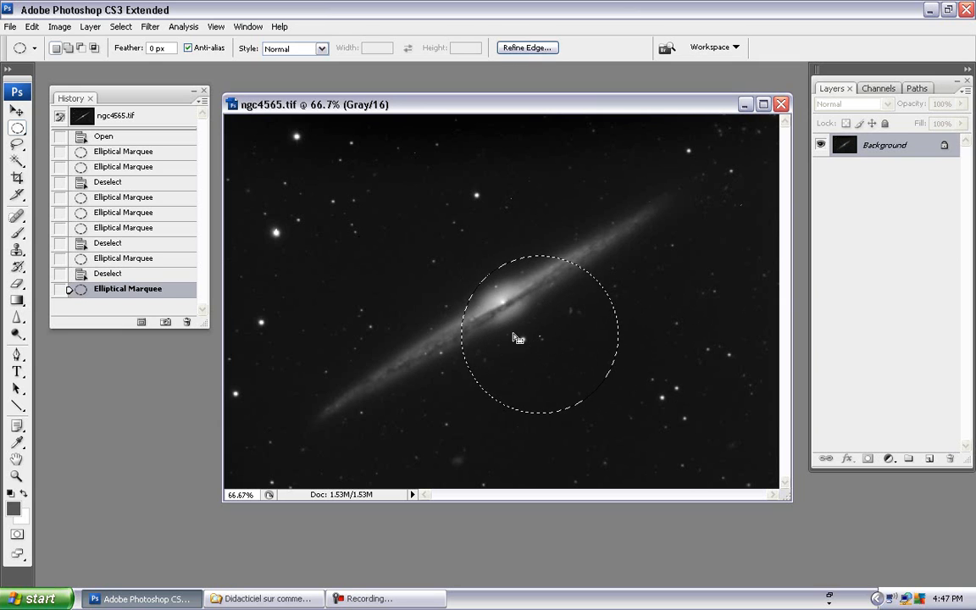
{"action": "left_click_drag", "start_coordinate": [514, 336], "coordinate": [417, 236]}
{"action": "left_click_drag", "start_coordinate": [470, 285], "coordinate": [476, 306]}
{"action": "left_click", "coordinate": [654, 281]}
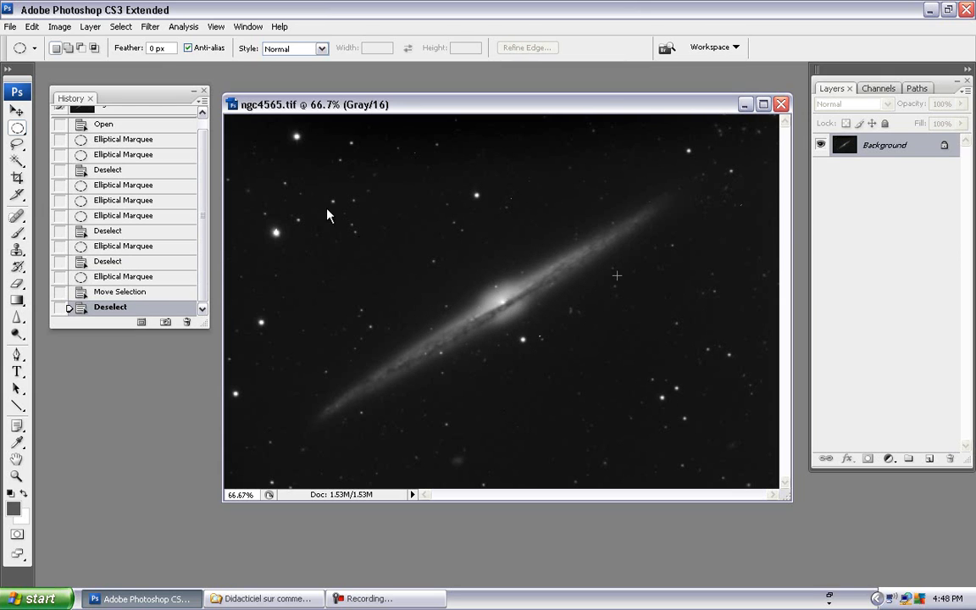
Draw an elliptical selection outward from the galaxy's core so that it is centred there, and deselect it.
{"action": "left_click", "coordinate": [133, 27]}
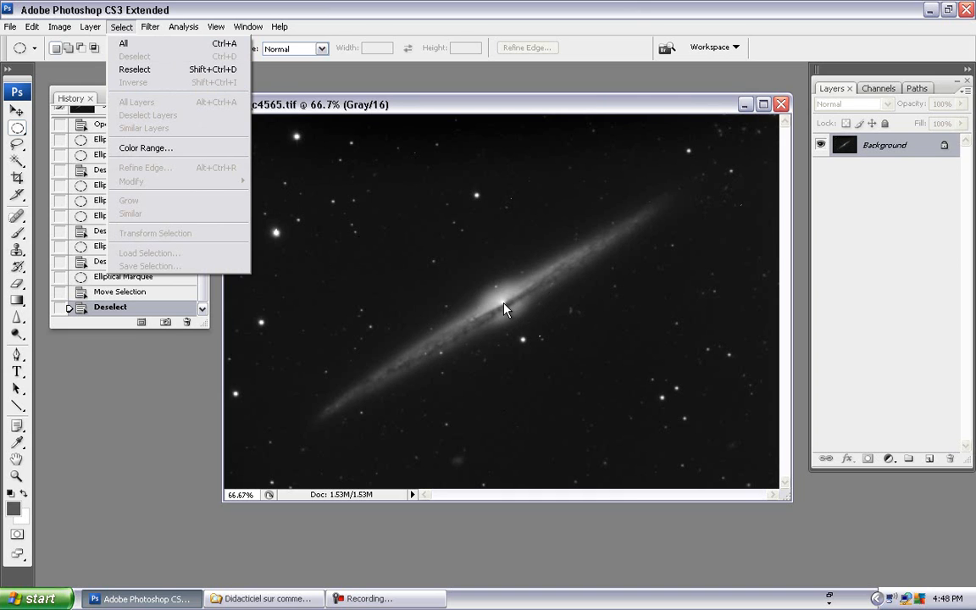
{"action": "key", "text": "Escape"}
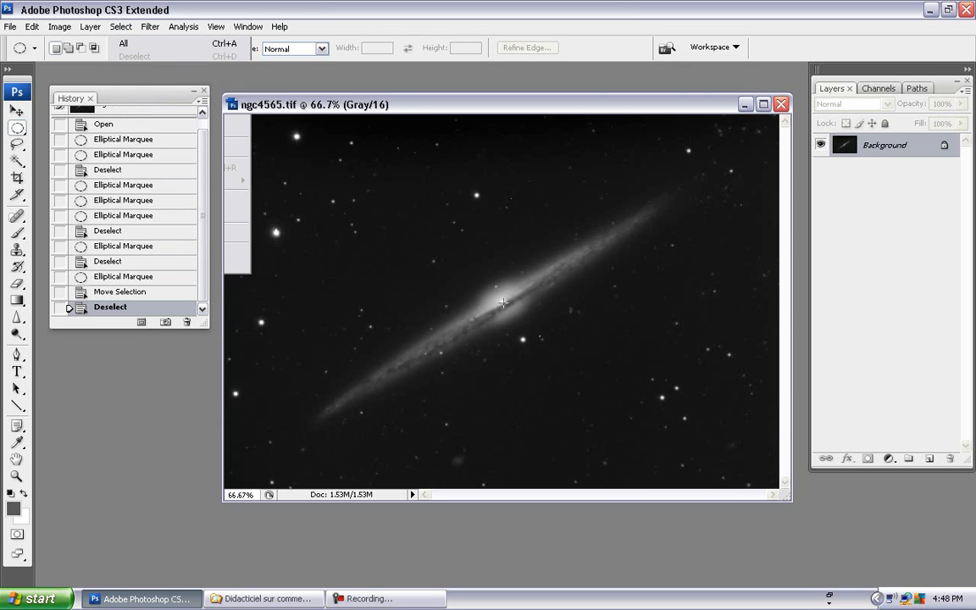
{"action": "mouse_move", "coordinate": [503, 302]}
{"action": "left_mouse_down"}
{"action": "mouse_move", "coordinate": [579, 379]}
{"action": "mouse_move", "coordinate": [603, 389]}
{"action": "left_mouse_up"}
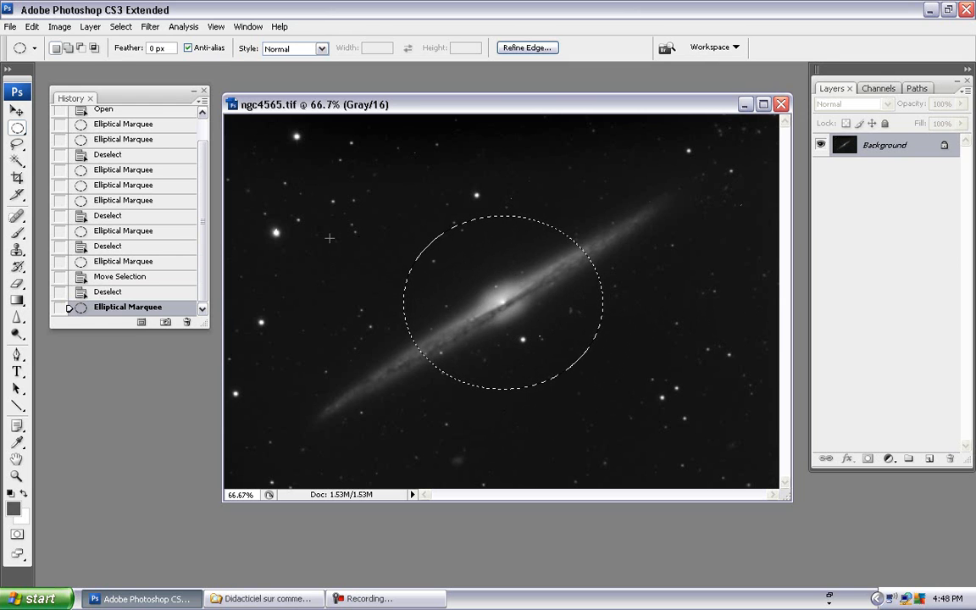
{"action": "left_click", "coordinate": [334, 234]}
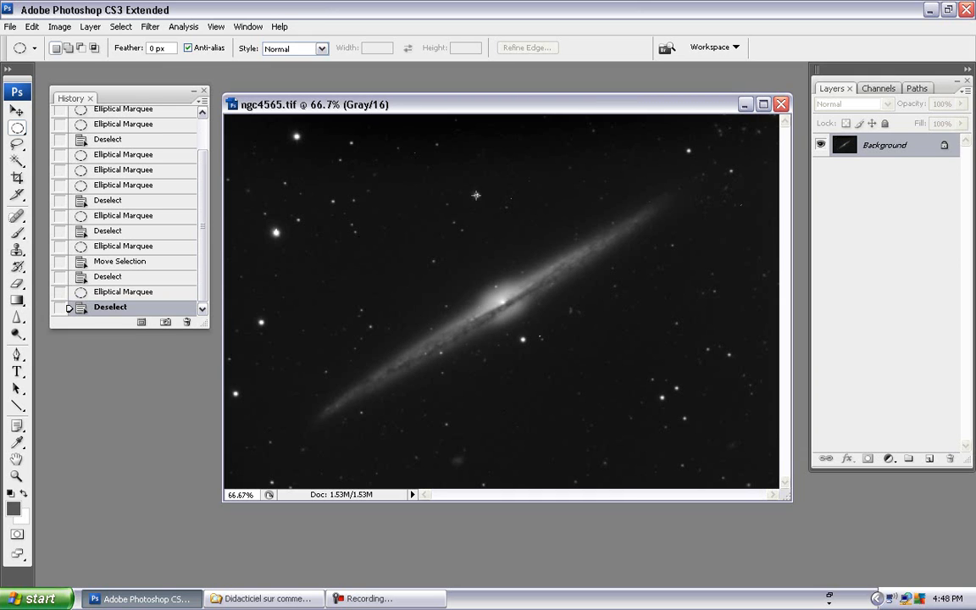
Draw a circular selection centred on the bright star above the galaxy, shift the image window slightly, and clear the selection.
{"action": "left_click_drag", "start_coordinate": [476, 195], "coordinate": [577, 240]}
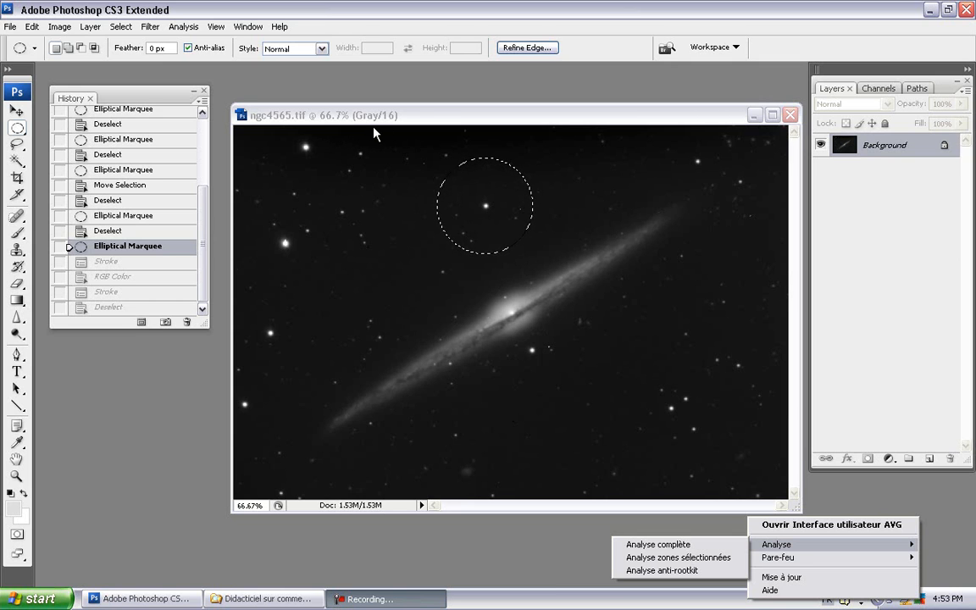
{"action": "left_click", "coordinate": [442, 166]}
{"action": "left_click_drag", "start_coordinate": [475, 114], "coordinate": [461, 119]}
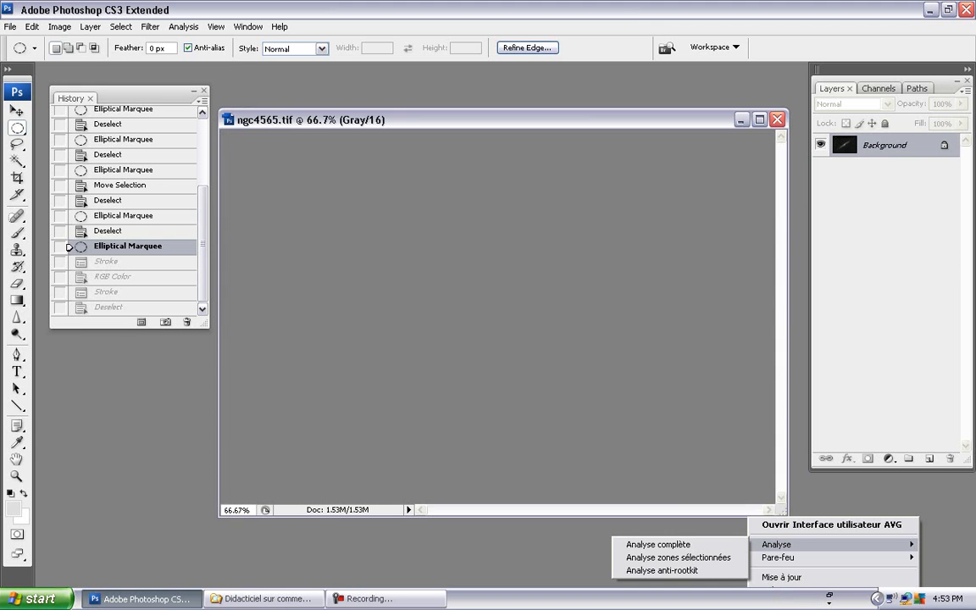
{"action": "left_click", "coordinate": [403, 285]}
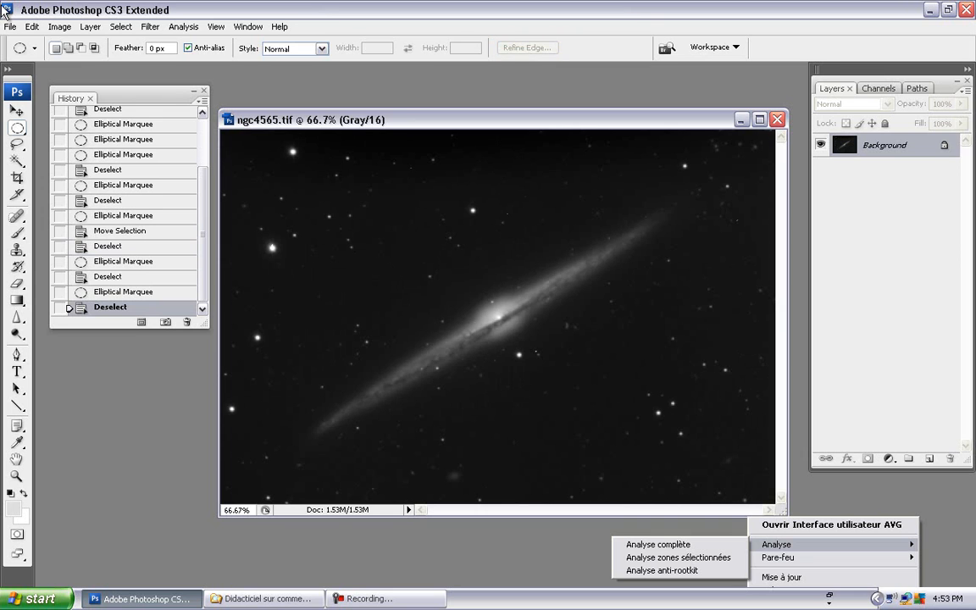
Convert the grayscale ngc4565.tif image to RGB Color mode.
{"action": "left_click", "coordinate": [61, 27]}
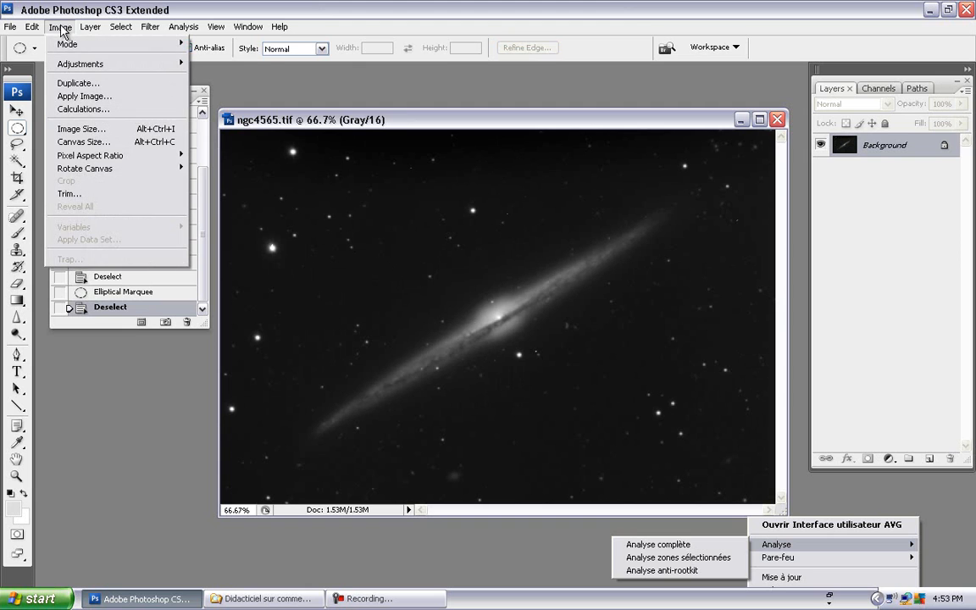
{"action": "mouse_move", "coordinate": [75, 44]}
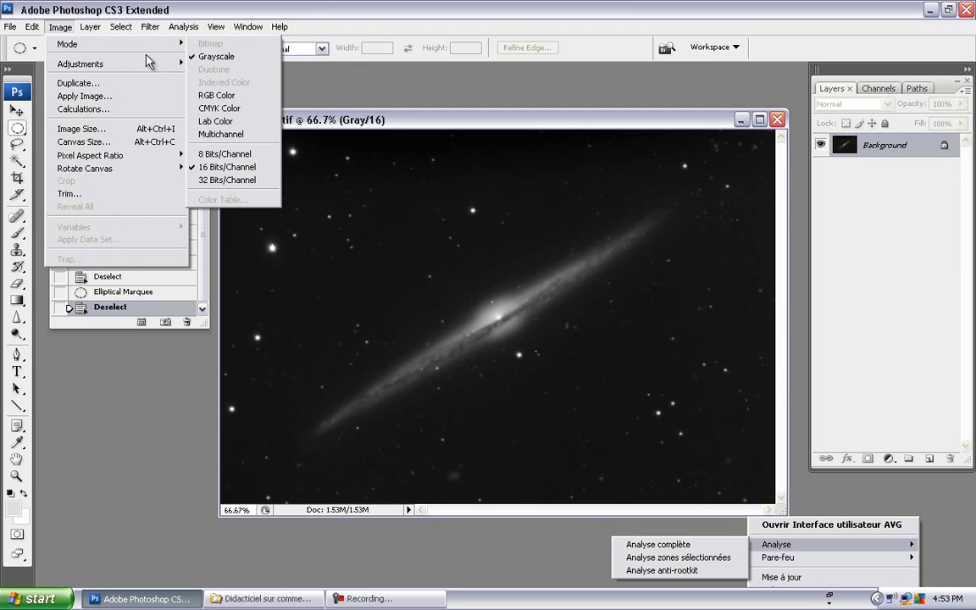
{"action": "left_click", "coordinate": [207, 96]}
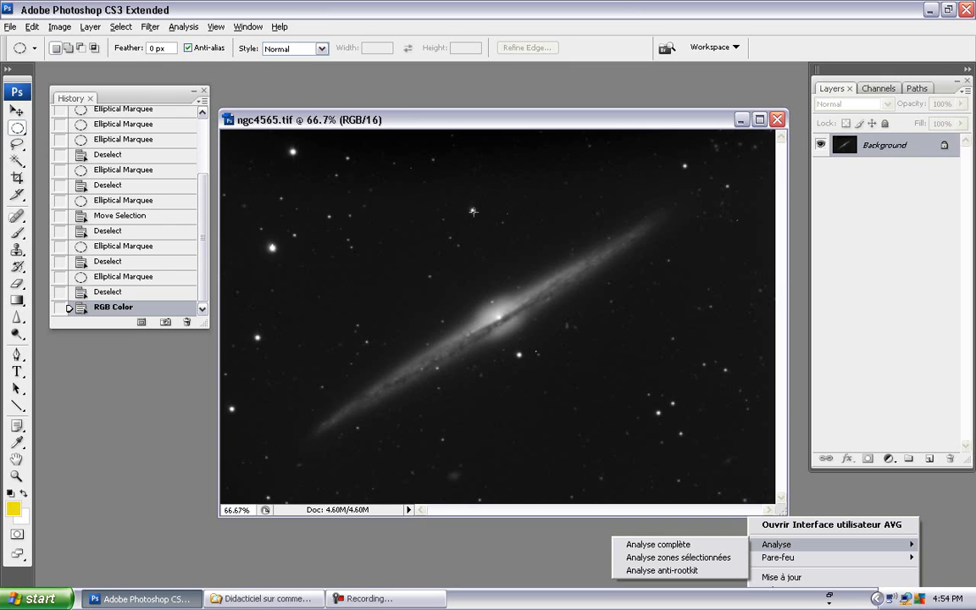
Draw a small elliptical selection beside the star above the galaxy, and revert the image to the RGB Color history state.
{"action": "left_click_drag", "start_coordinate": [473, 210], "coordinate": [502, 251]}
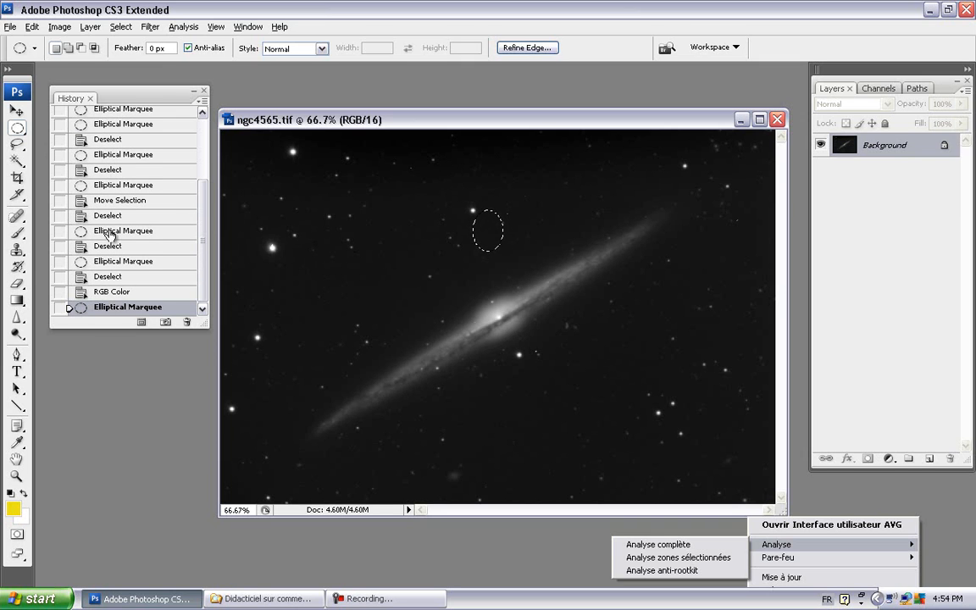
{"action": "left_click", "coordinate": [119, 293]}
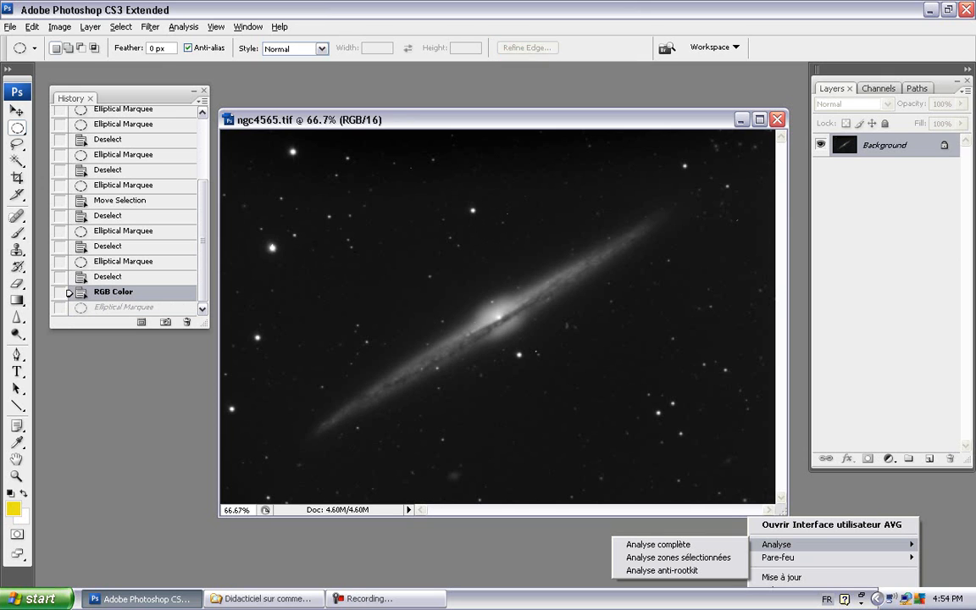
Step back to the earlier large Elliptical Marquee state in the History, and return to the RGB Color state.
{"action": "left_click", "coordinate": [101, 202]}
{"action": "left_click", "coordinate": [117, 157]}
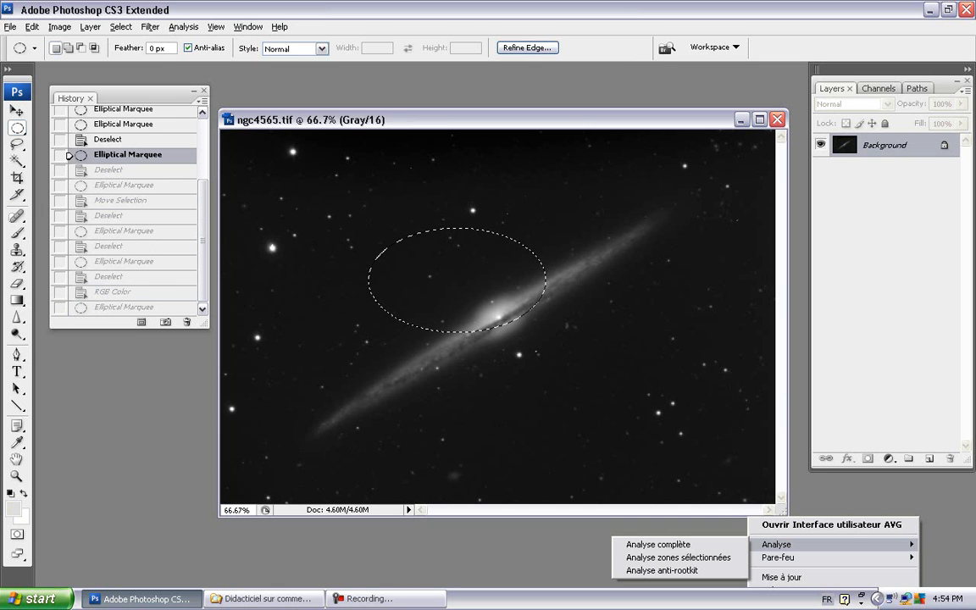
{"action": "left_click", "coordinate": [108, 293]}
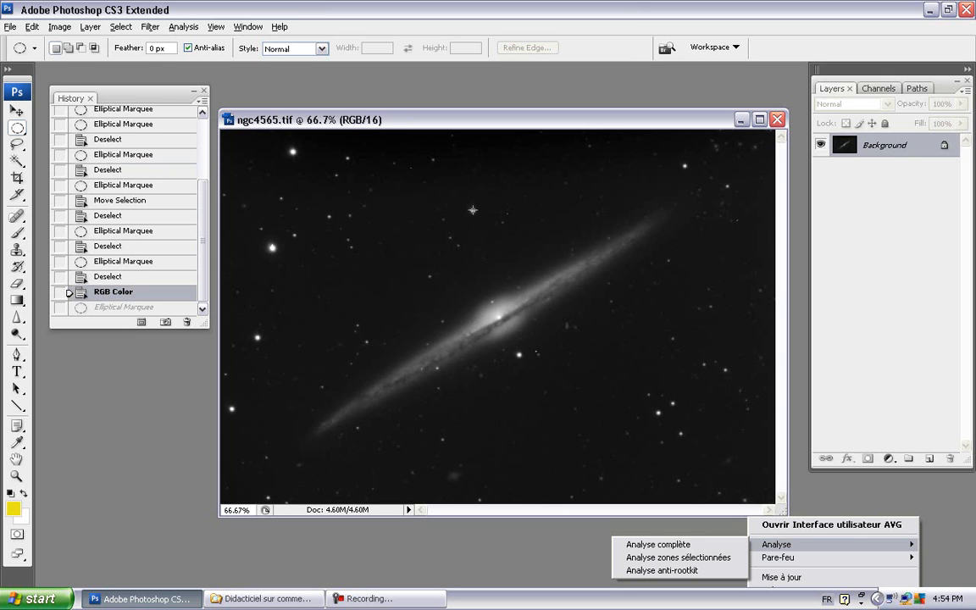
Draw a circular selection around the bright star above the galaxy, and set up a stroke 3 px wide on it.
{"action": "left_click_drag", "start_coordinate": [449, 184], "coordinate": [484, 221]}
{"action": "left_click_drag", "start_coordinate": [558, 219], "coordinate": [576, 183]}
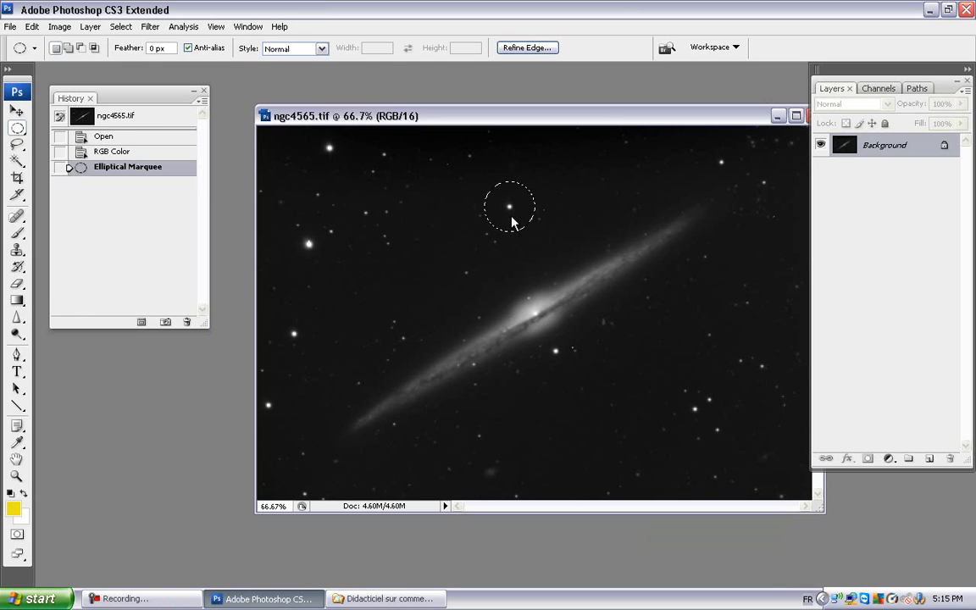
{"action": "right_click", "coordinate": [512, 222]}
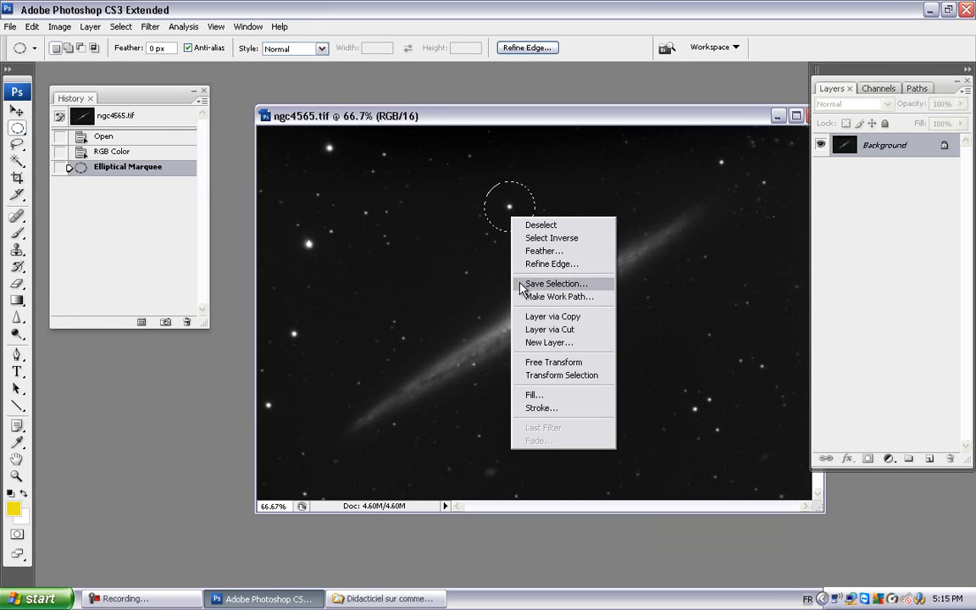
{"action": "left_click", "coordinate": [535, 411]}
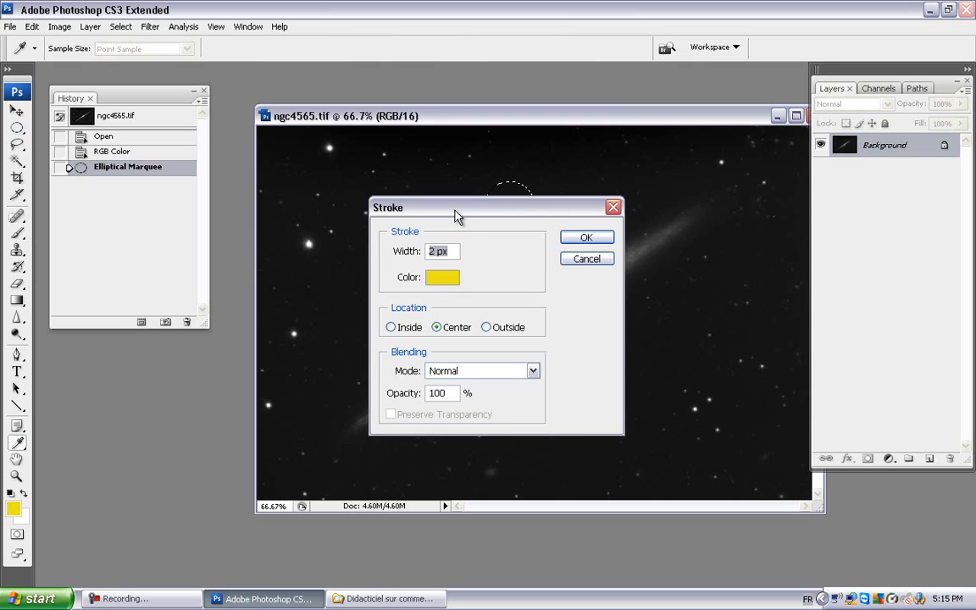
{"action": "left_click_drag", "start_coordinate": [455, 215], "coordinate": [411, 215]}
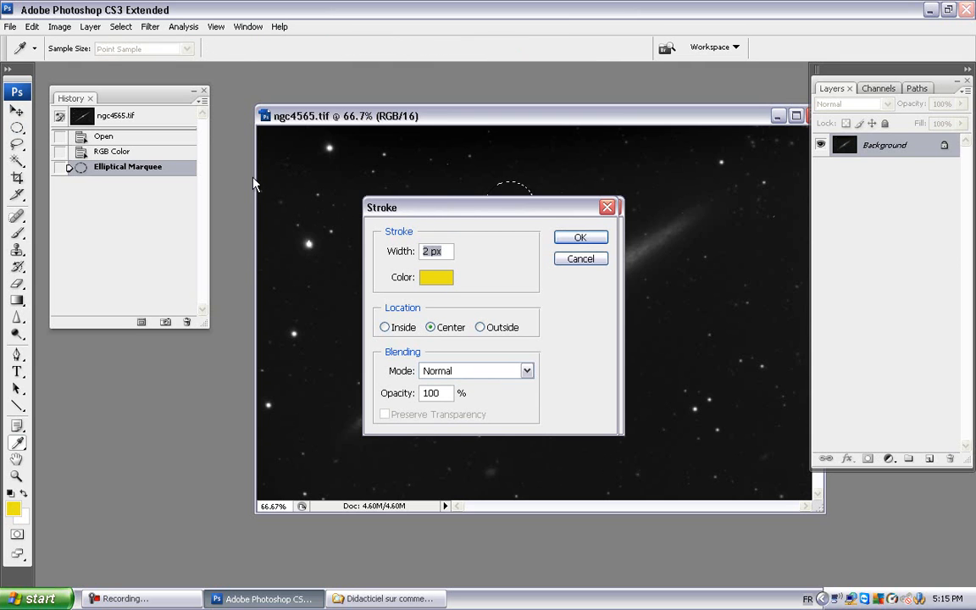
{"action": "left_click_drag", "start_coordinate": [452, 216], "coordinate": [256, 184]}
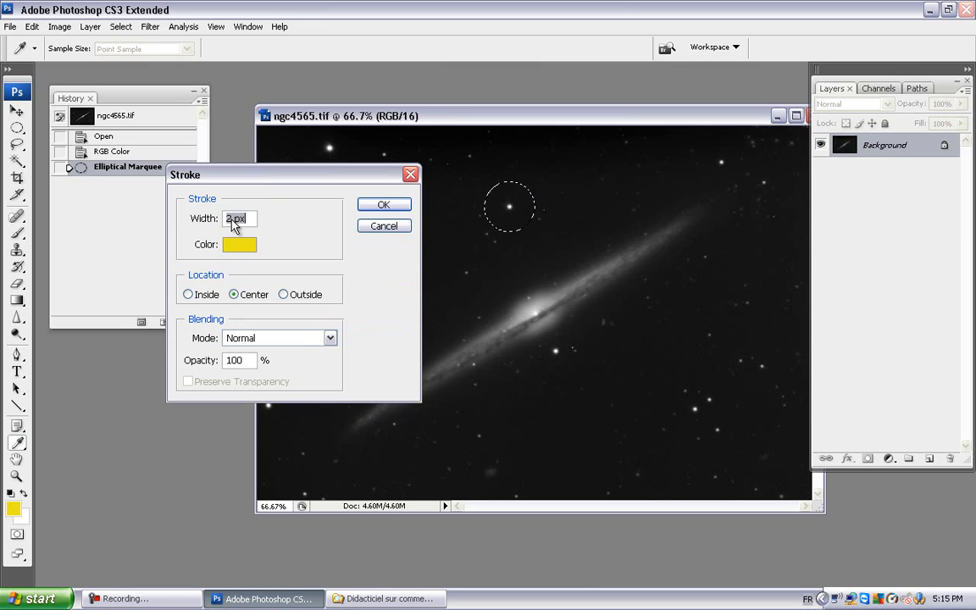
{"action": "left_click", "coordinate": [224, 219]}
{"action": "key", "text": "Delete"}
{"action": "type", "text": "3"}
Set the stroke color to bright red (R 248, G 9, B 61), apply it around the star, and deselect.
{"action": "left_click", "coordinate": [246, 256]}
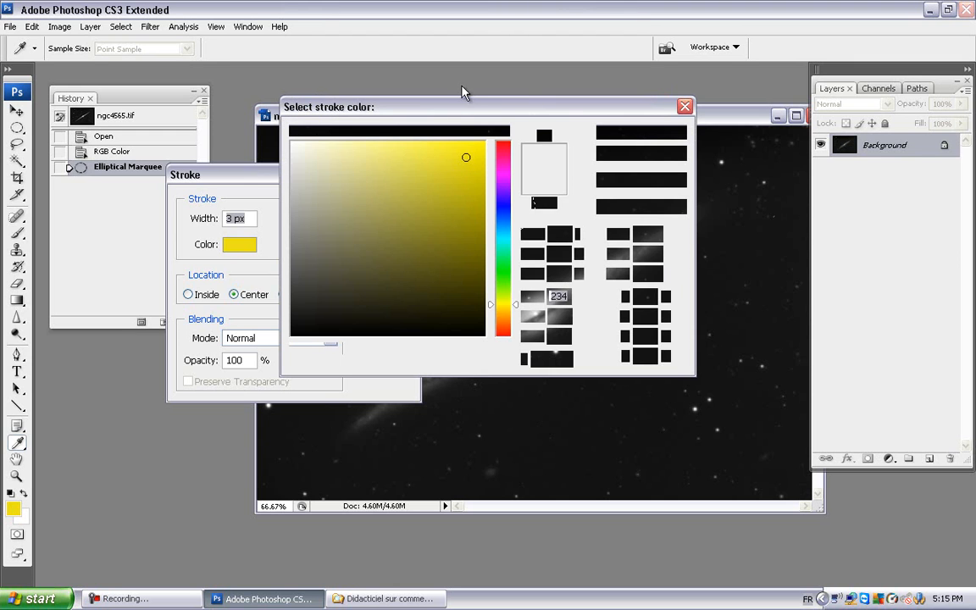
{"action": "left_click_drag", "start_coordinate": [458, 110], "coordinate": [633, 152]}
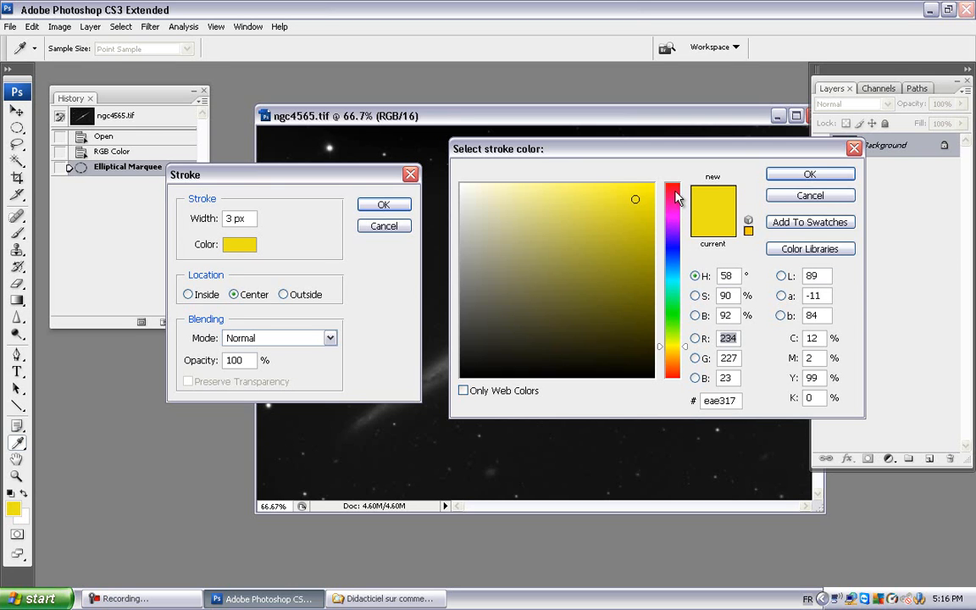
{"action": "left_click", "coordinate": [676, 193]}
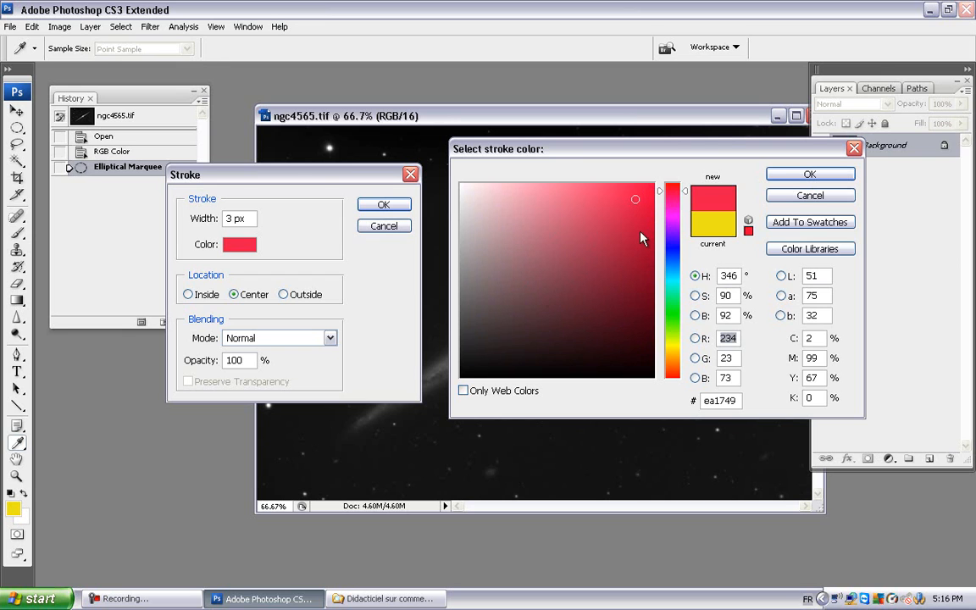
{"action": "left_click", "coordinate": [648, 189]}
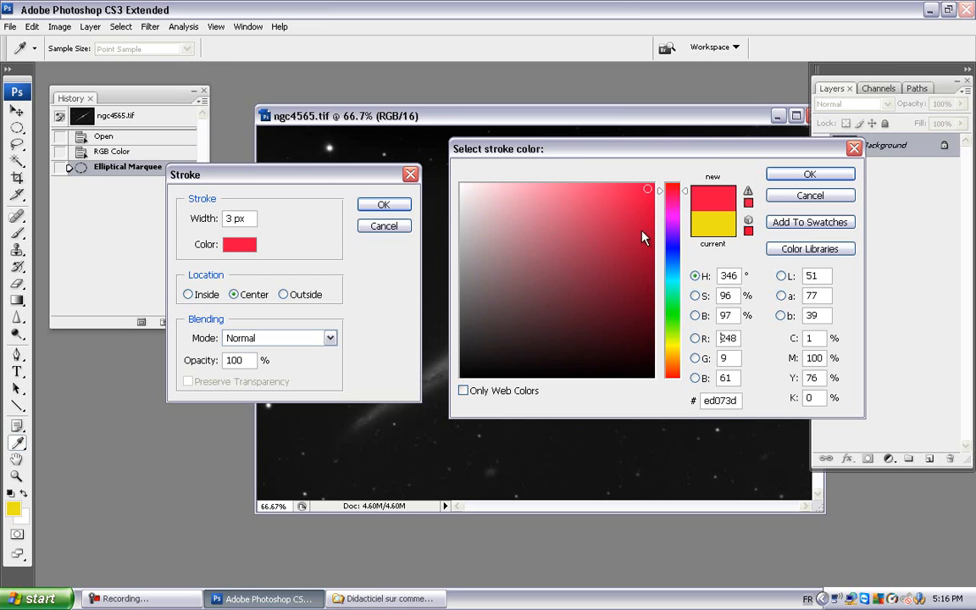
{"action": "left_click", "coordinate": [776, 175]}
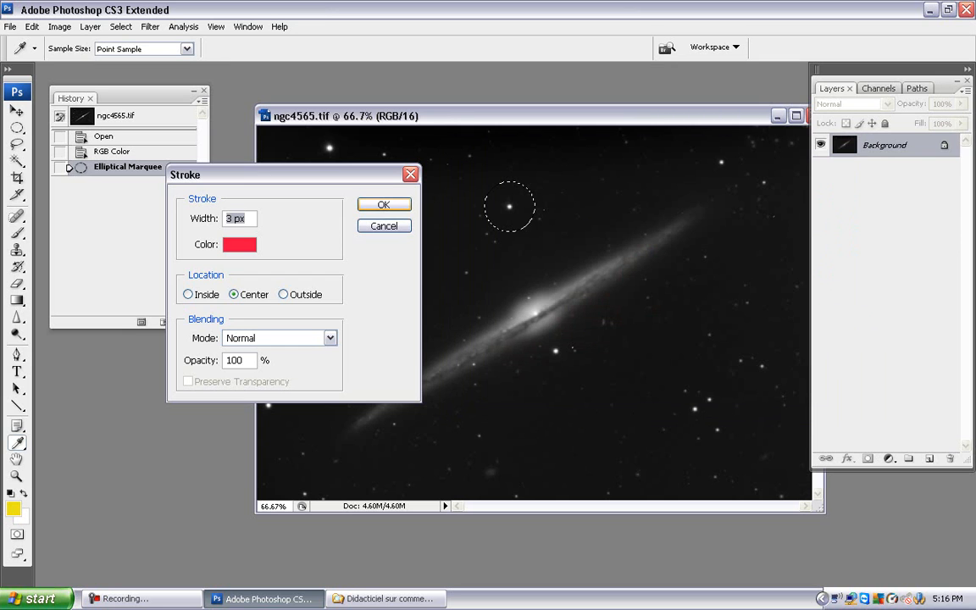
{"action": "left_click", "coordinate": [384, 206]}
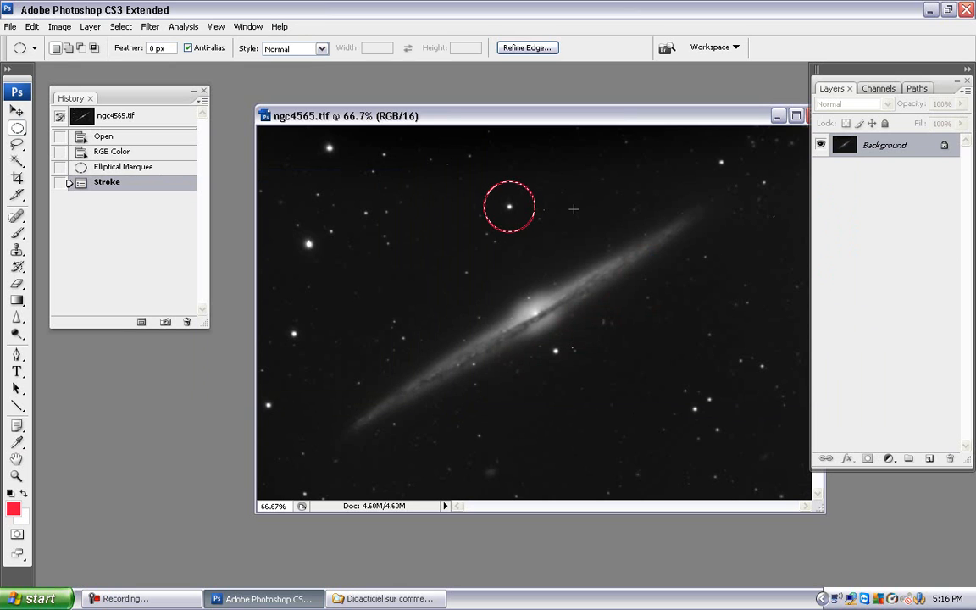
{"action": "key", "text": "ctrl+d"}
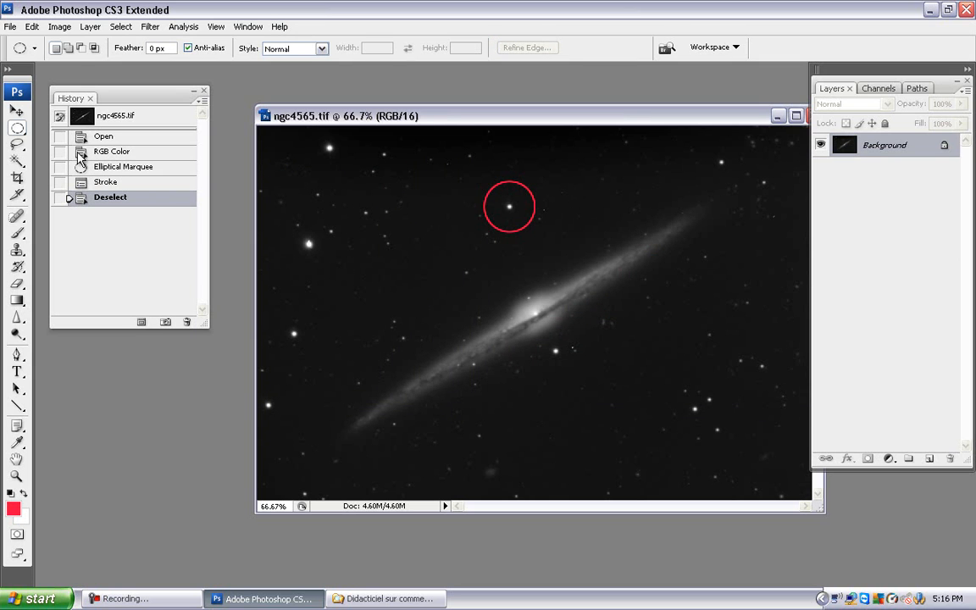
Switch through the Rectangular Marquee and Lasso tools to the Polygonal Lasso tool.
{"action": "left_click", "coordinate": [16, 129]}
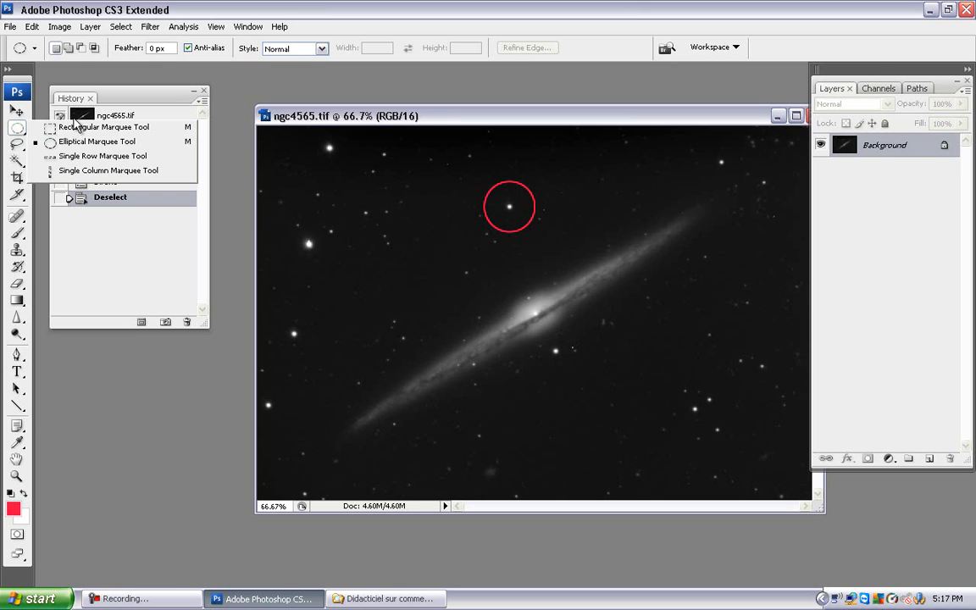
{"action": "left_click", "coordinate": [71, 129]}
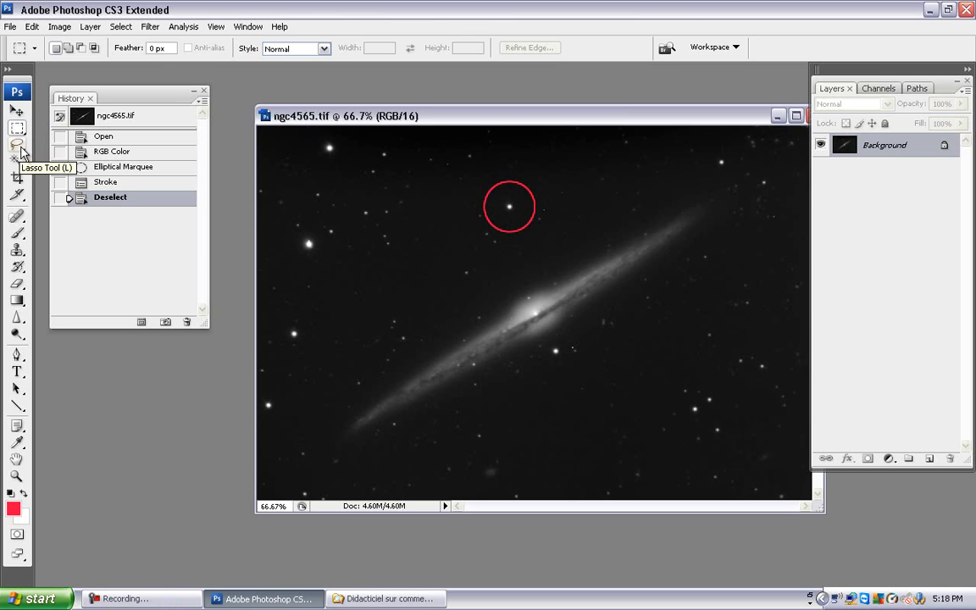
{"action": "left_click", "coordinate": [20, 147]}
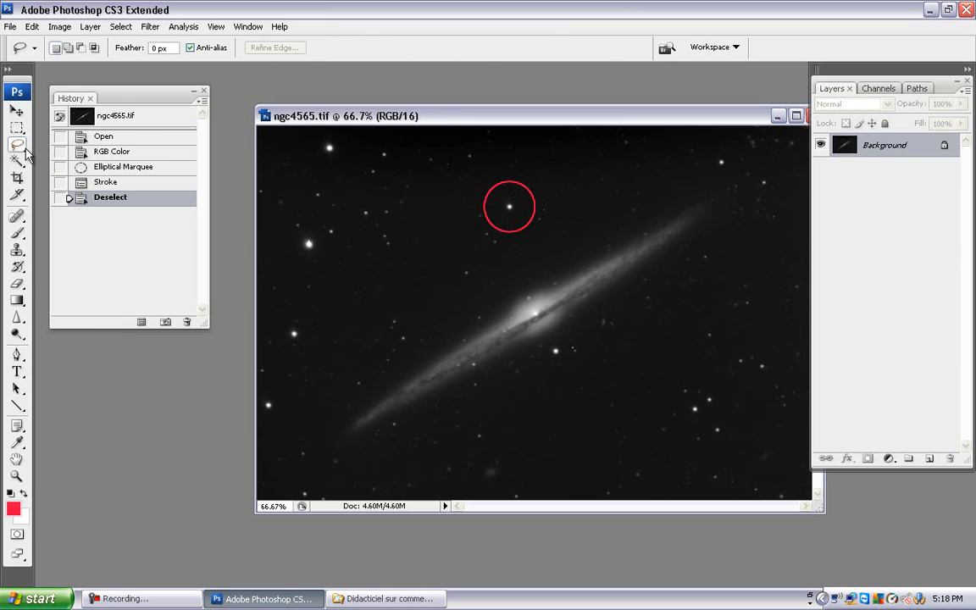
{"action": "left_click", "coordinate": [19, 146]}
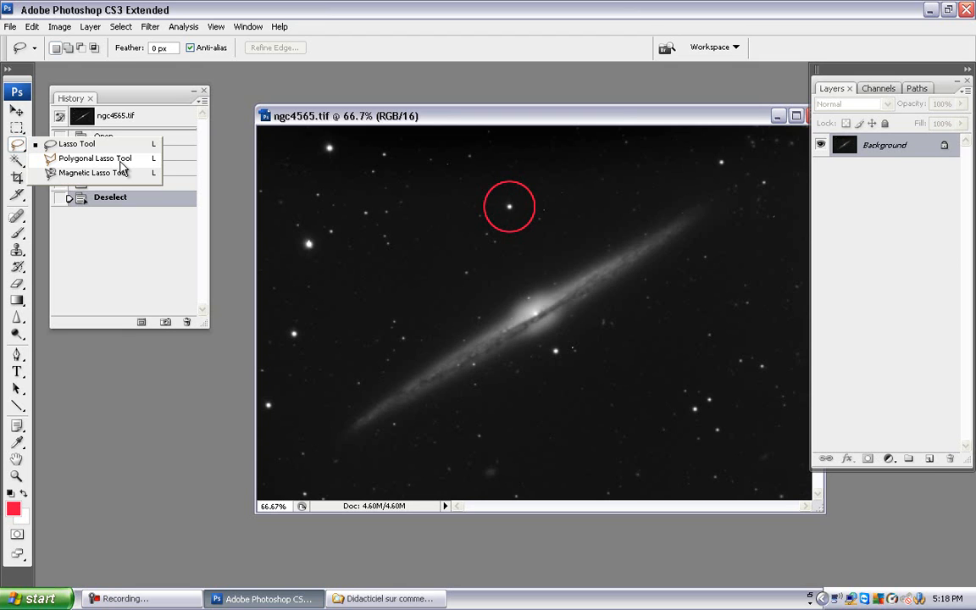
{"action": "left_click", "coordinate": [106, 158]}
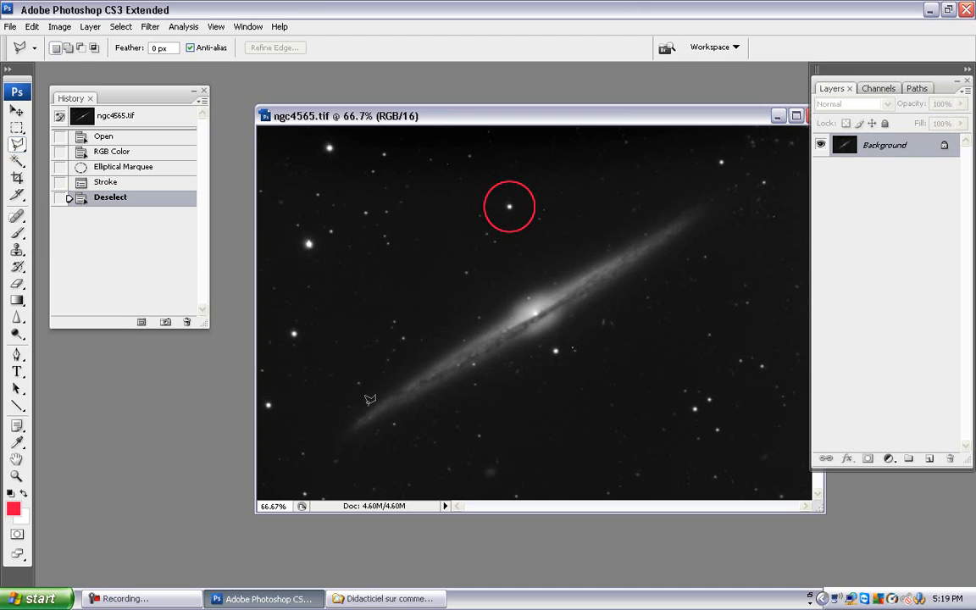
{"action": "left_click", "coordinate": [417, 370]}
{"action": "double_click", "coordinate": [496, 318]}
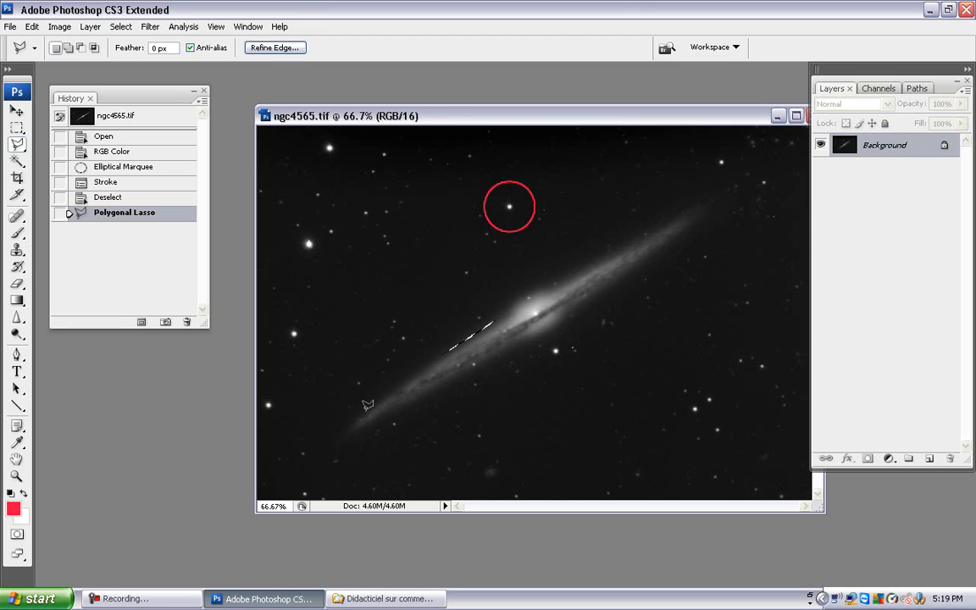
{"action": "right_click", "coordinate": [415, 363]}
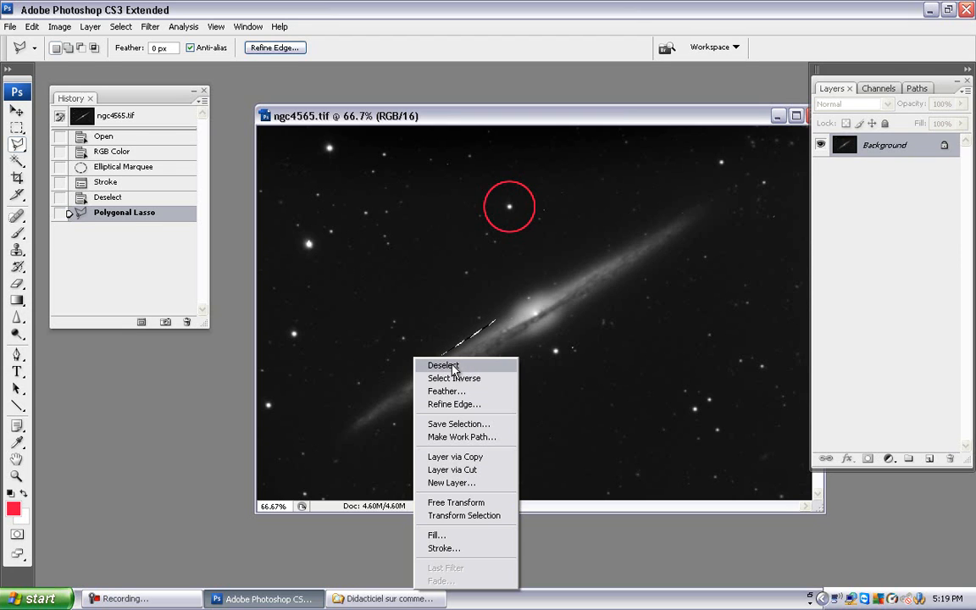
{"action": "left_click", "coordinate": [453, 368]}
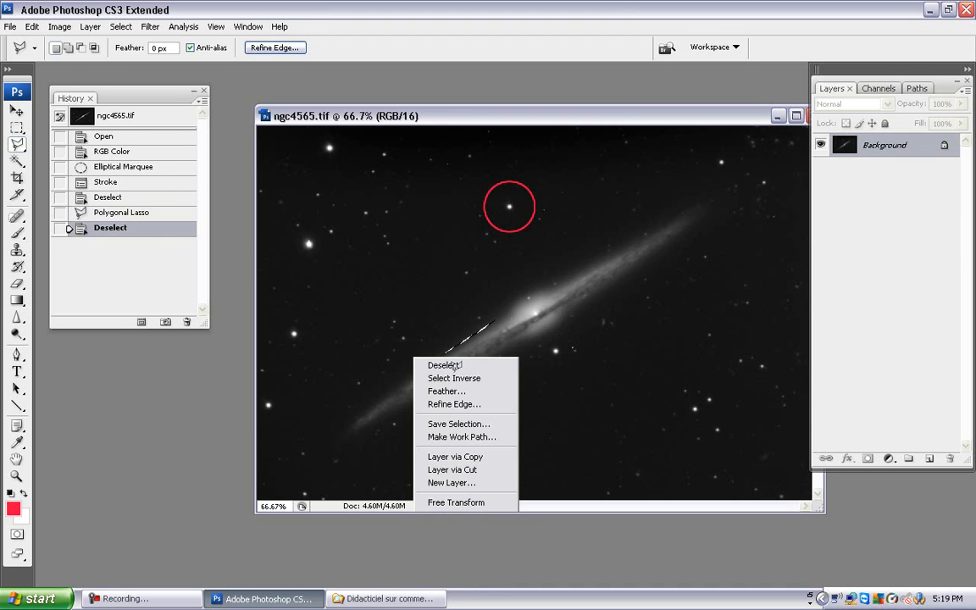
Outline the whole galaxy, including its central bulge, with a closed Polygonal Lasso selection.
{"action": "left_click", "coordinate": [359, 415]}
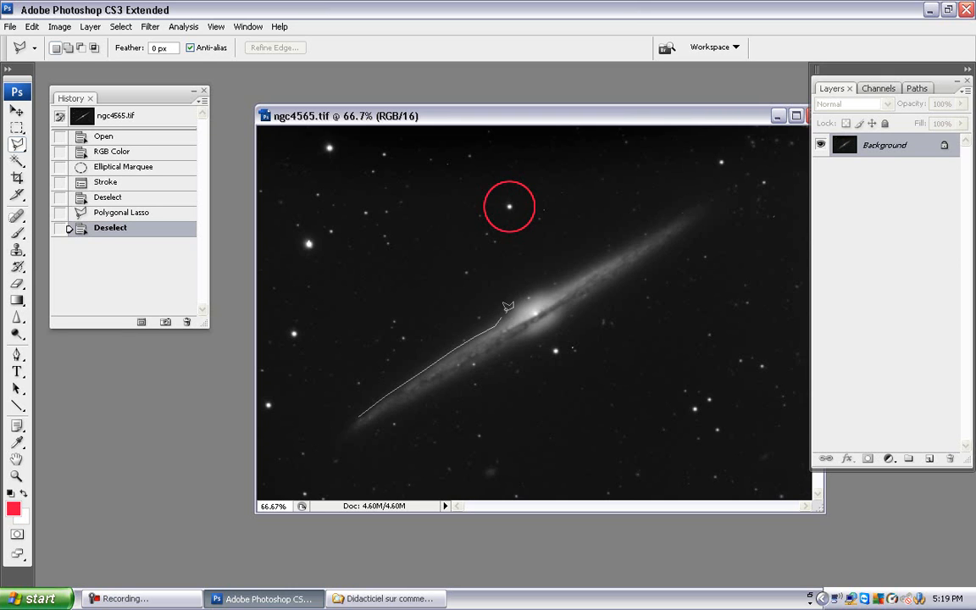
{"action": "left_click", "coordinate": [547, 287]}
{"action": "left_click", "coordinate": [717, 194]}
{"action": "left_click", "coordinate": [706, 222]}
{"action": "left_click", "coordinate": [638, 280]}
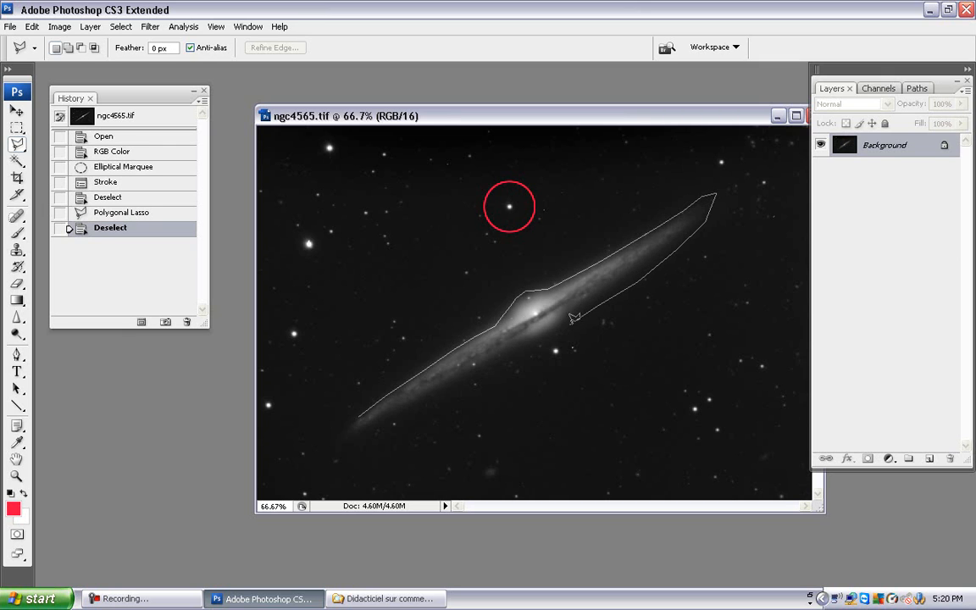
{"action": "left_click", "coordinate": [553, 345]}
{"action": "left_click", "coordinate": [514, 354]}
{"action": "left_click", "coordinate": [474, 381]}
{"action": "left_click", "coordinate": [425, 402]}
{"action": "left_click", "coordinate": [383, 433]}
{"action": "left_click", "coordinate": [343, 441]}
{"action": "left_click", "coordinate": [333, 439]}
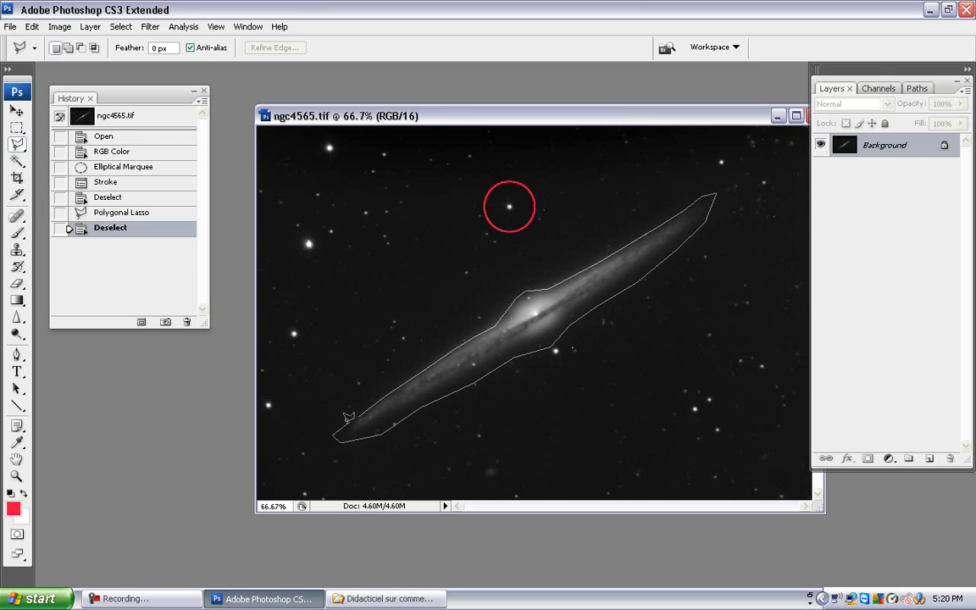
{"action": "left_click", "coordinate": [373, 405]}
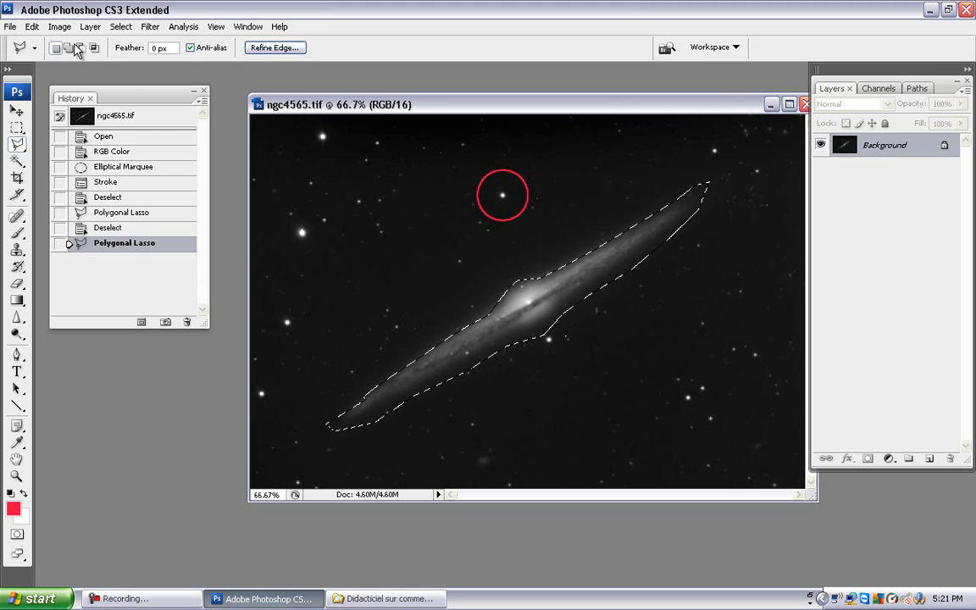
Try a Levels adjustment on the selected galaxy with the input black point at 27 and the white point at 214.
{"action": "left_click", "coordinate": [60, 27]}
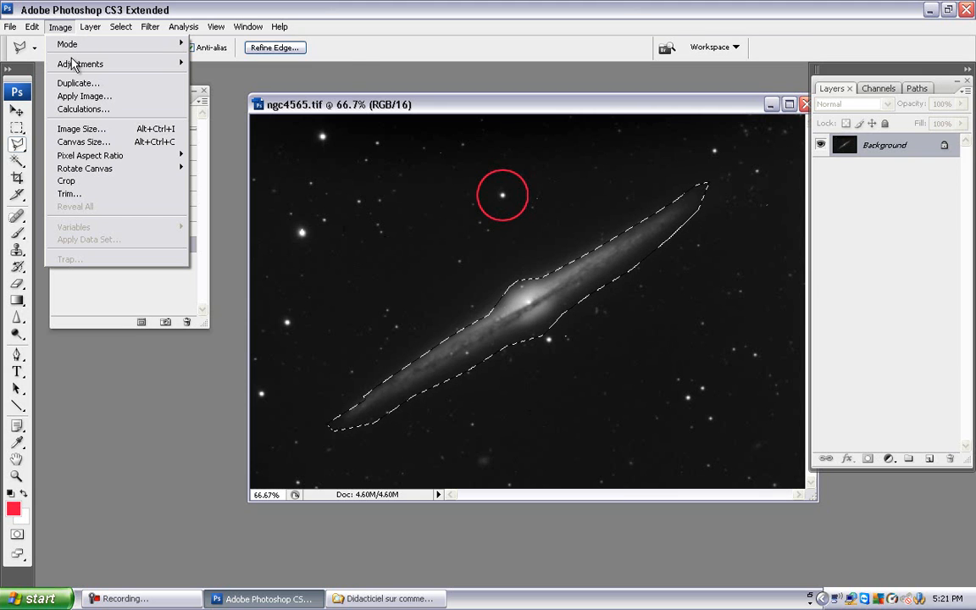
{"action": "mouse_move", "coordinate": [74, 68]}
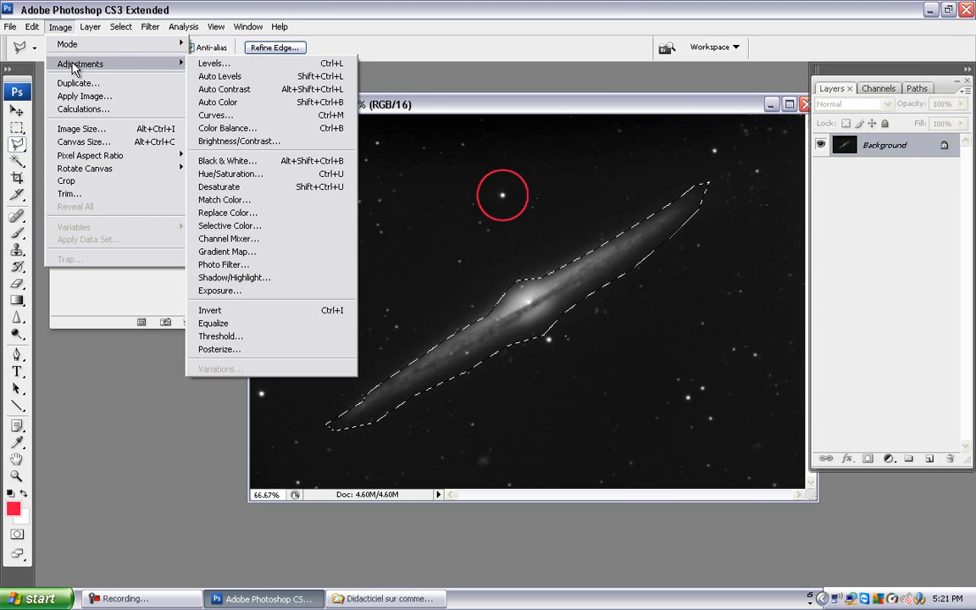
{"action": "left_click", "coordinate": [213, 66]}
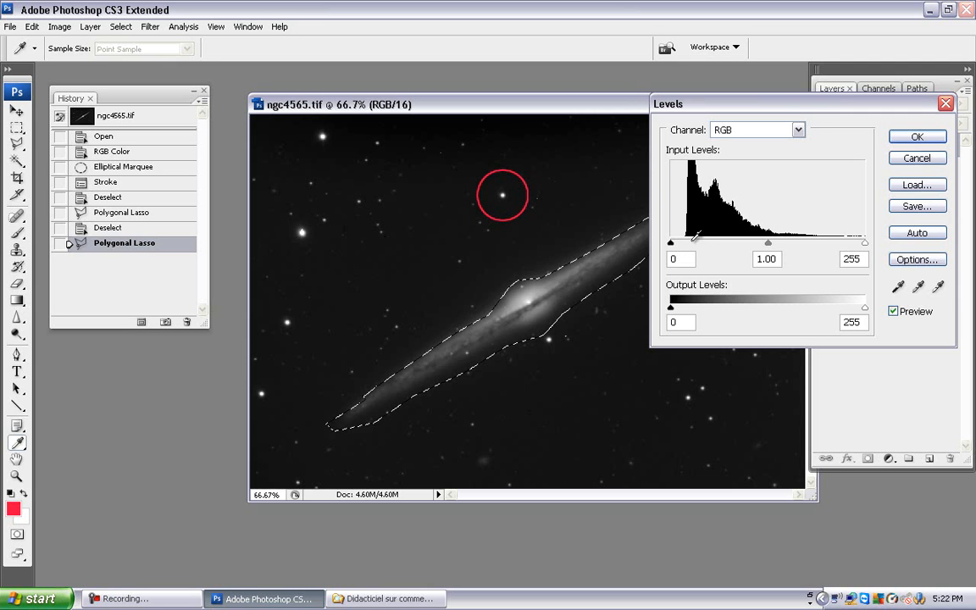
{"action": "left_click_drag", "start_coordinate": [671, 242], "coordinate": [692, 242]}
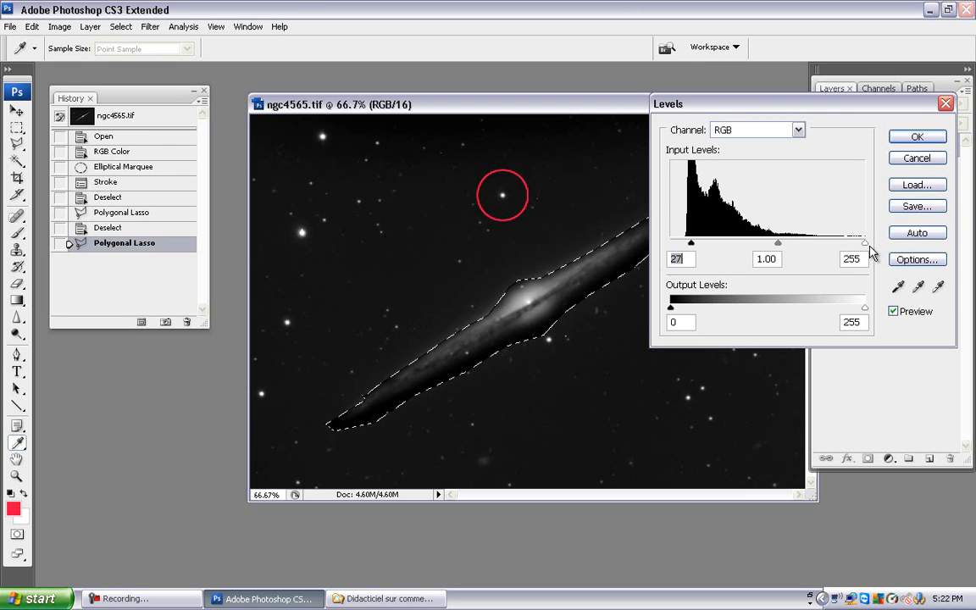
{"action": "left_click_drag", "start_coordinate": [866, 244], "coordinate": [833, 244]}
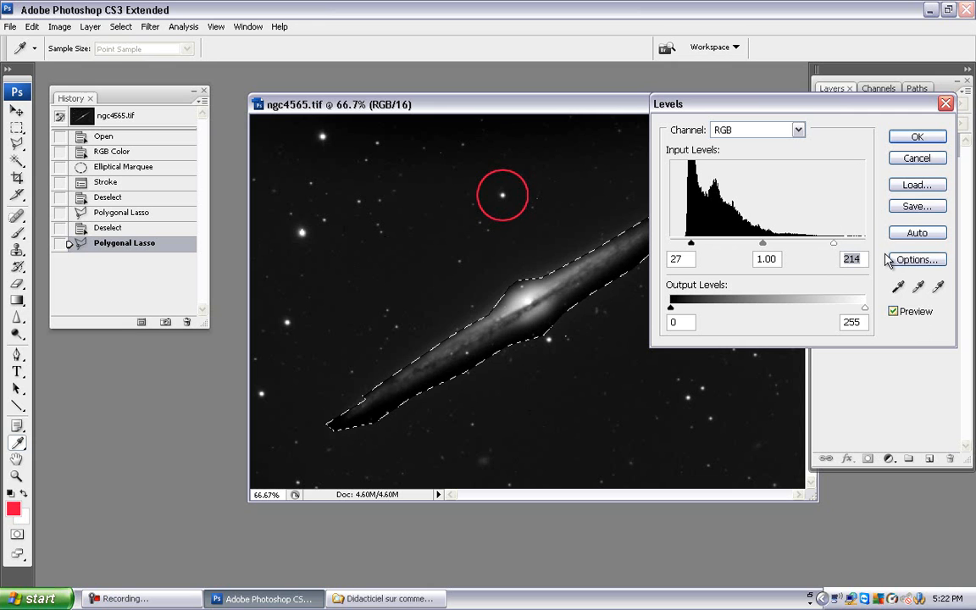
Compare the galaxy with and without the Levels preview, and cancel the adjustment.
{"action": "left_click", "coordinate": [900, 314]}
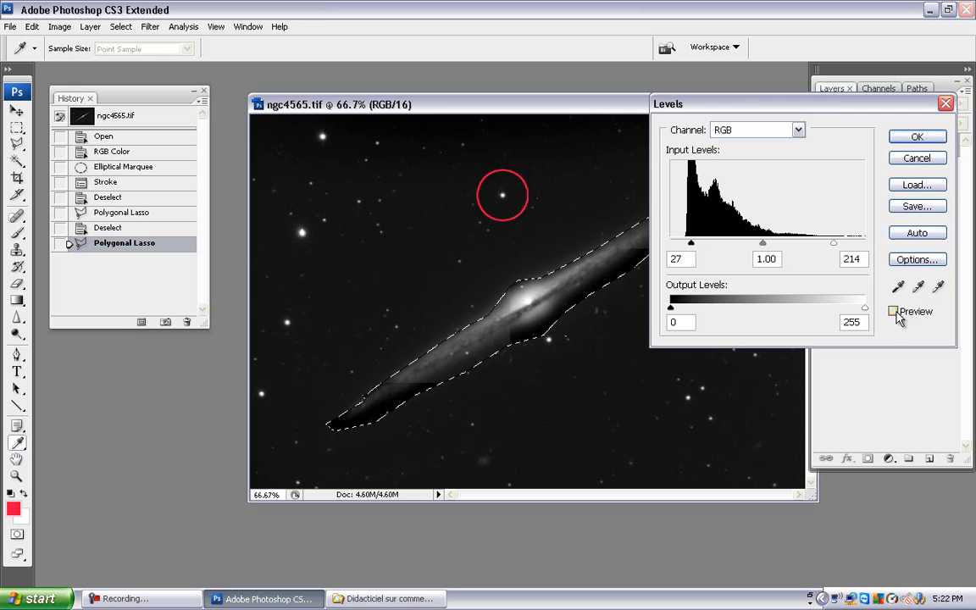
{"action": "left_click", "coordinate": [896, 313]}
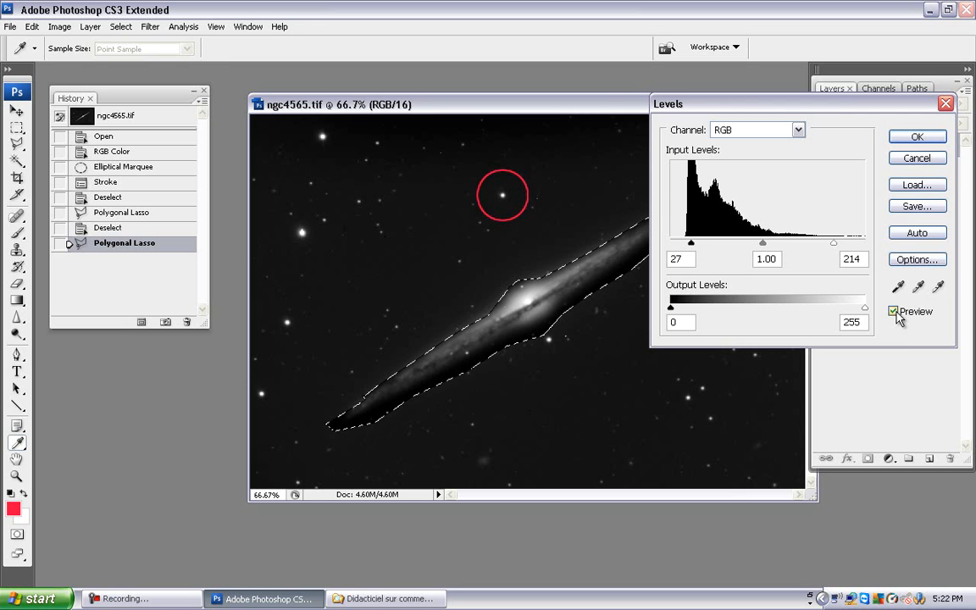
{"action": "left_click", "coordinate": [896, 313]}
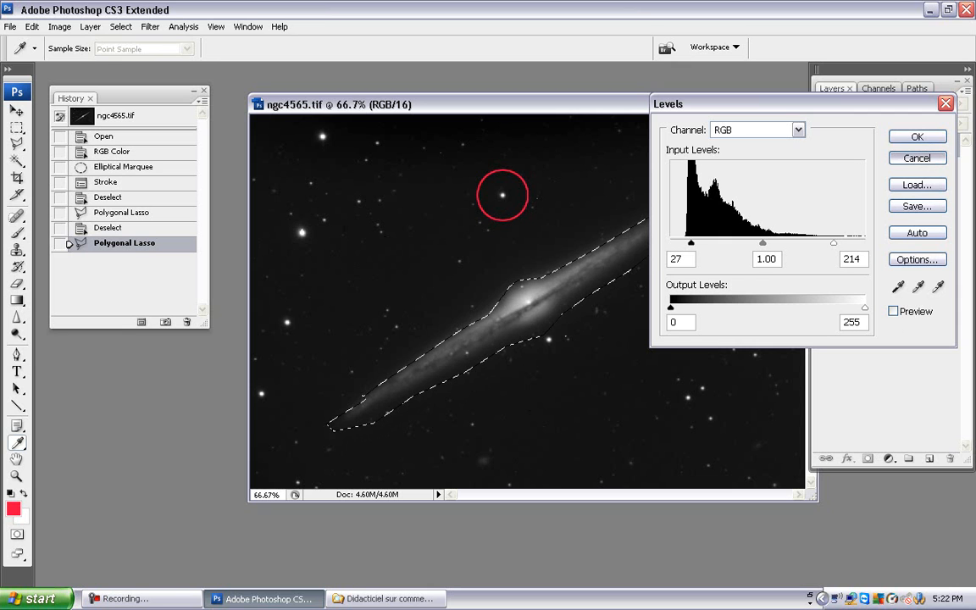
{"action": "left_click", "coordinate": [929, 159]}
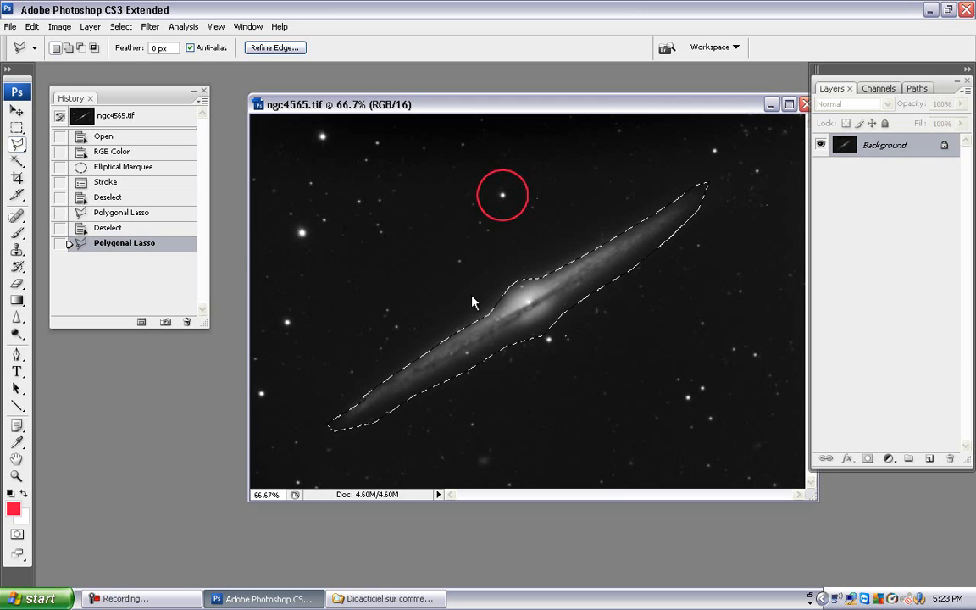
Hide the galaxy selection's outline by switching off Extras, show it again, and leave it hidden.
{"action": "left_click", "coordinate": [214, 28]}
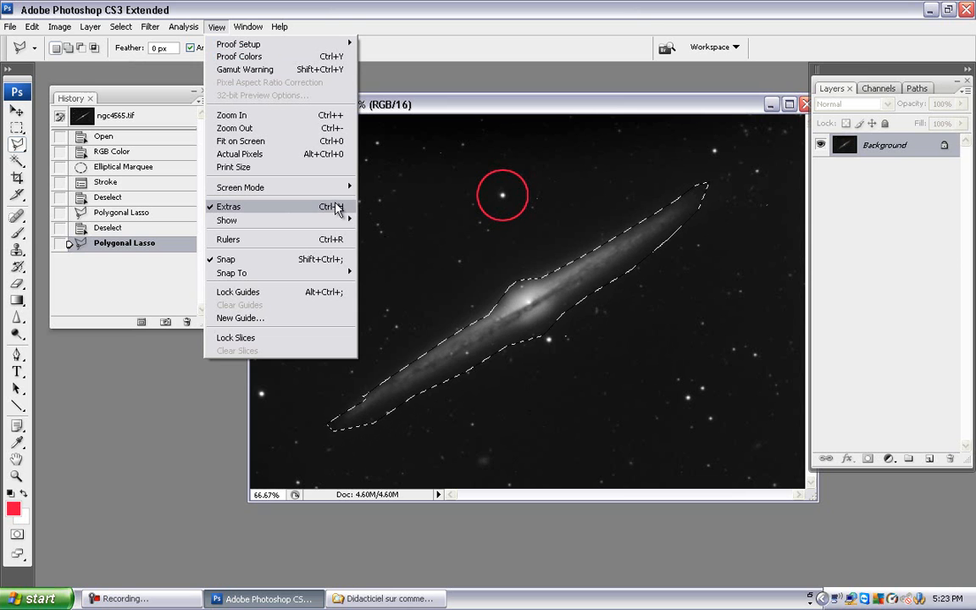
{"action": "left_click", "coordinate": [259, 208]}
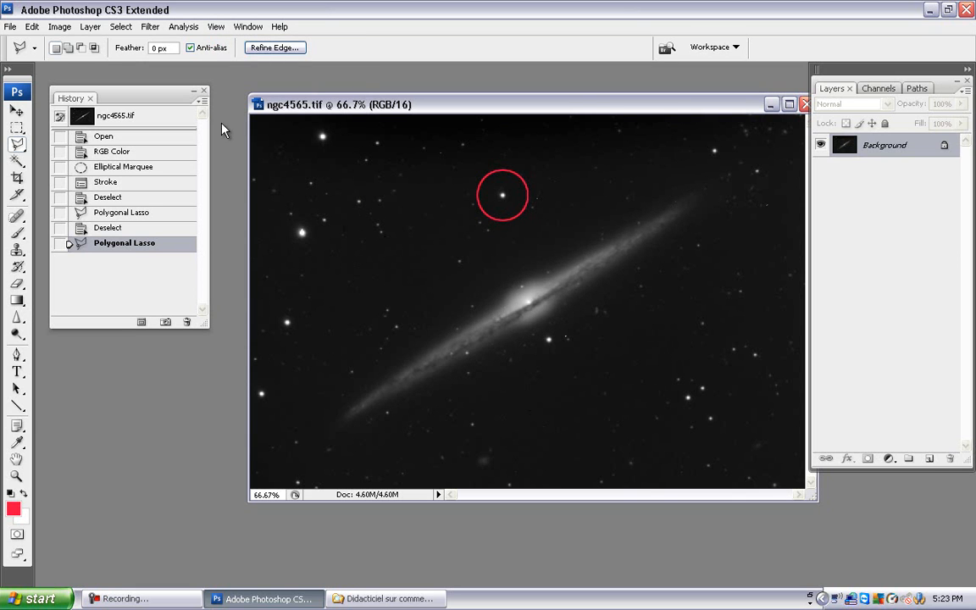
{"action": "key", "text": "ctrl+h"}
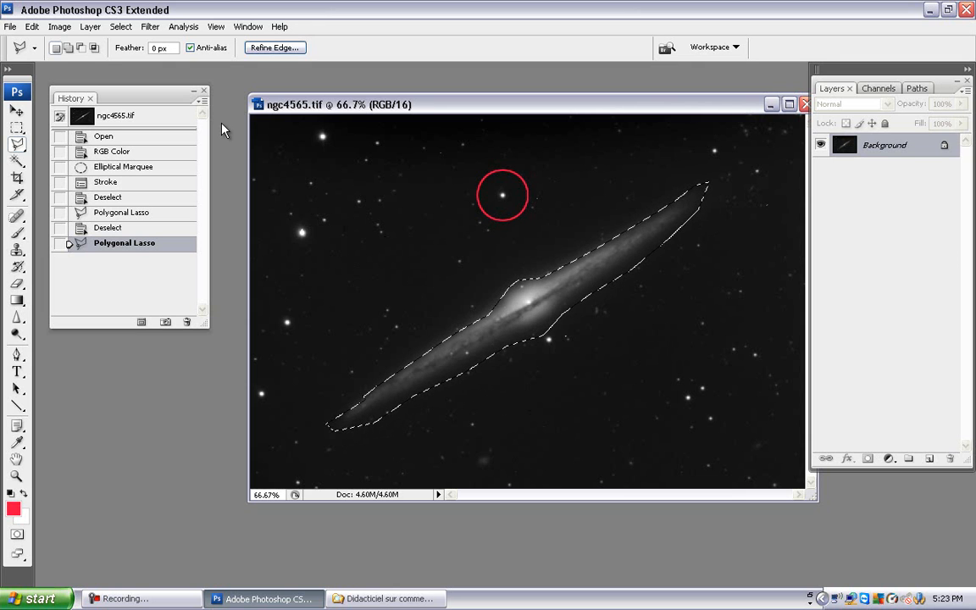
{"action": "key", "text": "ctrl+h"}
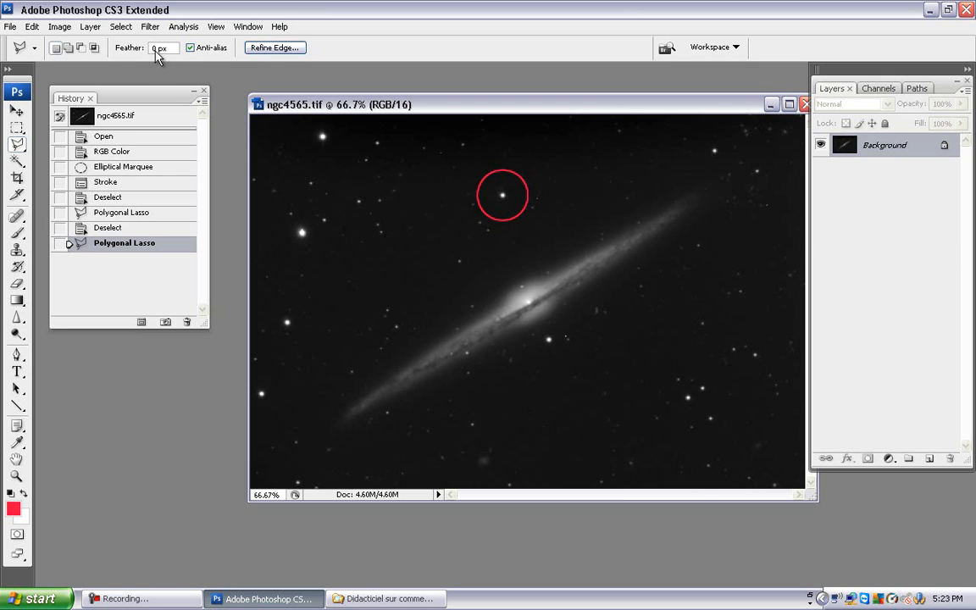
{"action": "left_click", "coordinate": [216, 33]}
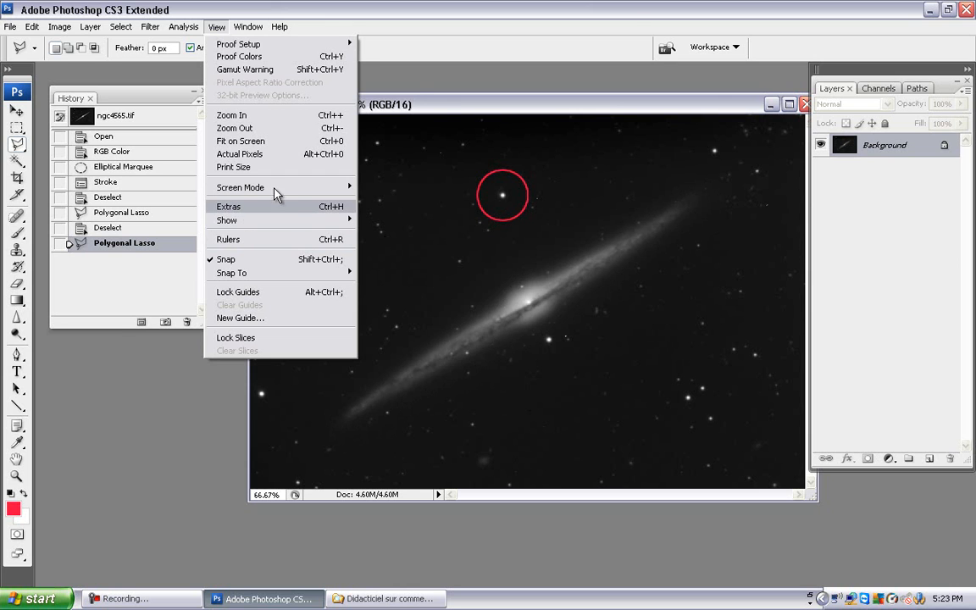
{"action": "left_click", "coordinate": [53, 37]}
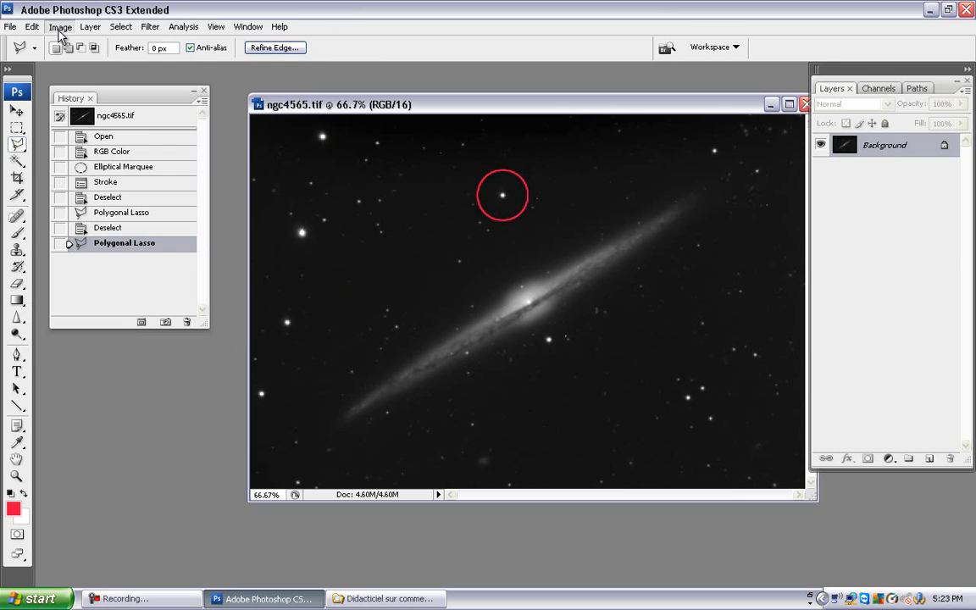
Try a Levels adjustment on the selected galaxy with midtone values of 1.49, 2.13 and 1.40, and cancel it.
{"action": "left_click", "coordinate": [60, 28]}
{"action": "mouse_move", "coordinate": [88, 66]}
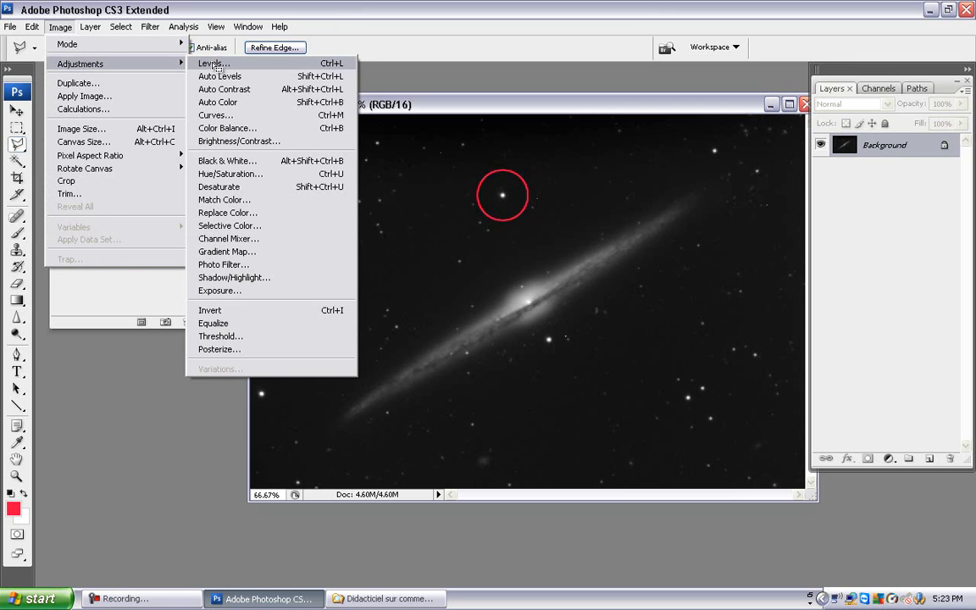
{"action": "left_click", "coordinate": [274, 85]}
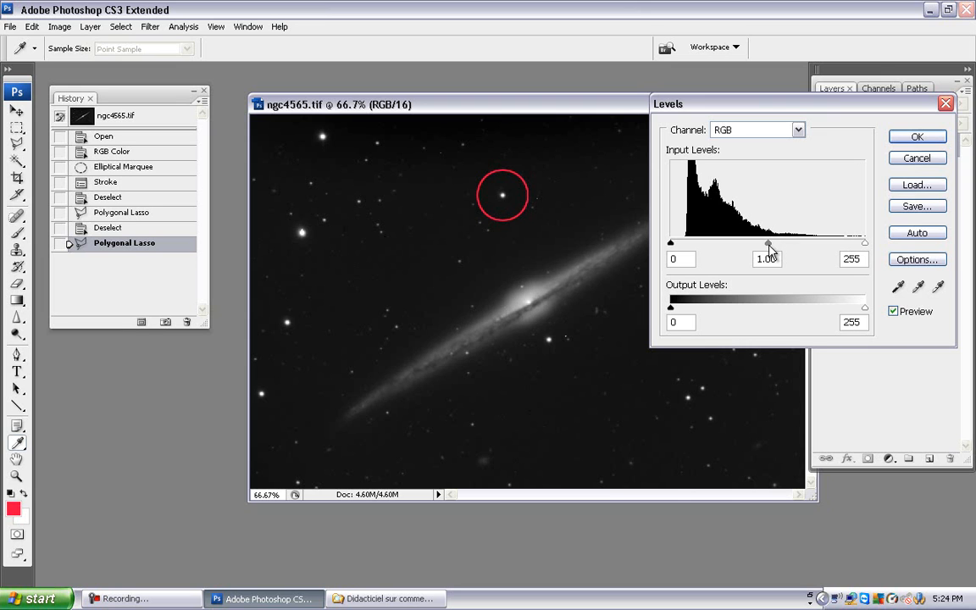
{"action": "left_click_drag", "start_coordinate": [771, 247], "coordinate": [742, 255]}
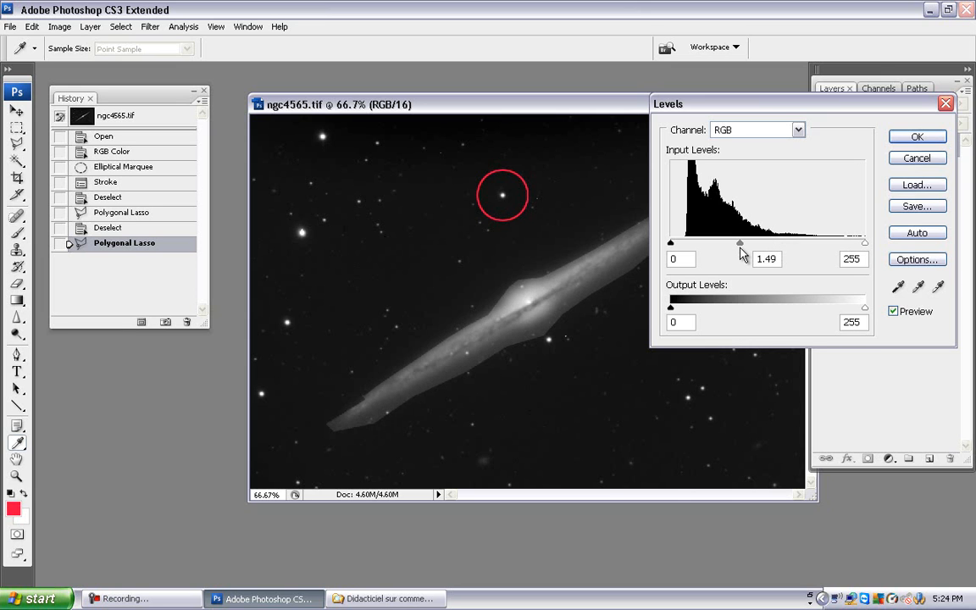
{"action": "left_click_drag", "start_coordinate": [742, 253], "coordinate": [717, 256]}
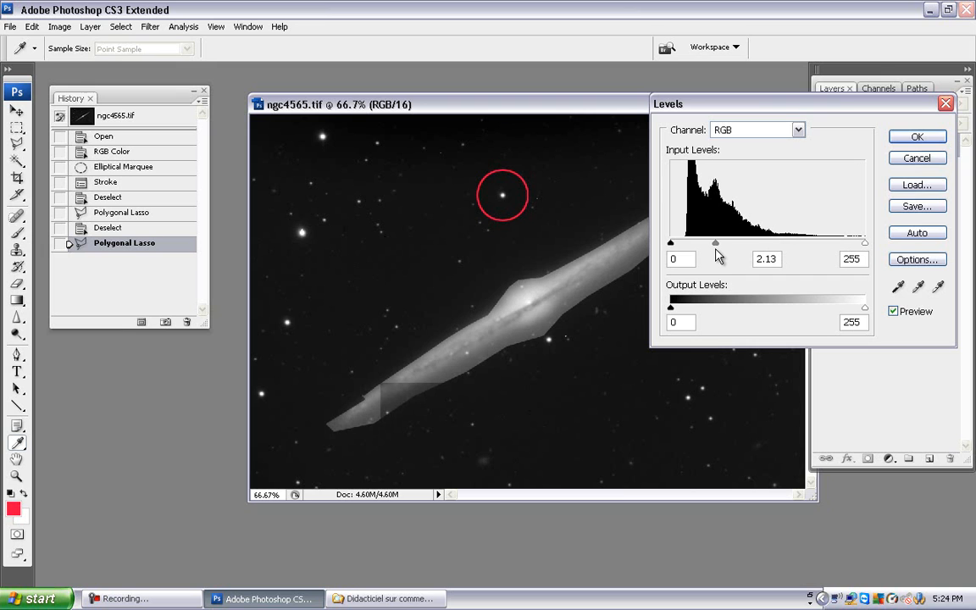
{"action": "left_click_drag", "start_coordinate": [719, 255], "coordinate": [744, 249]}
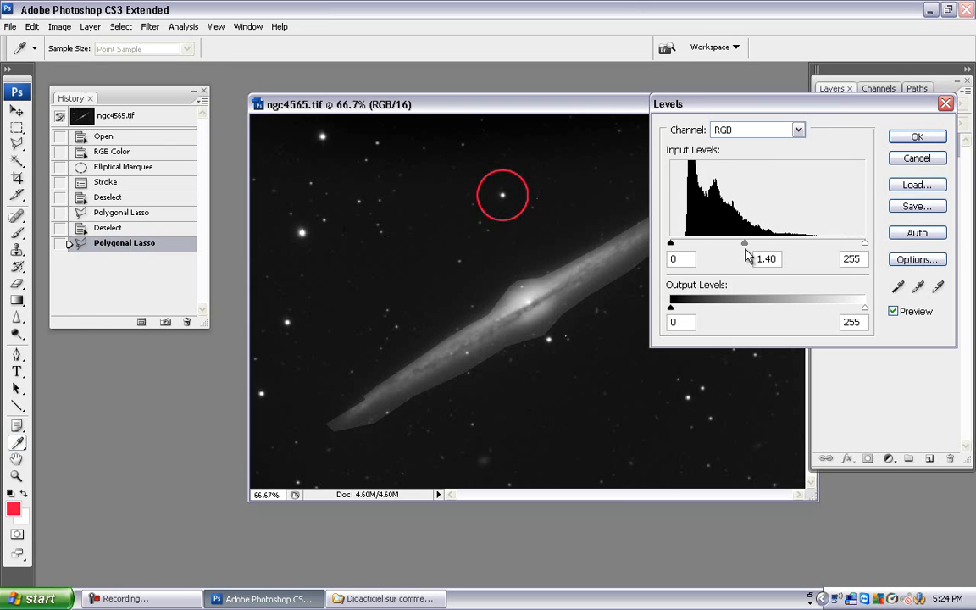
{"action": "left_click", "coordinate": [746, 251]}
{"action": "key", "text": "BackSpace"}
{"action": "type", "text": "1"}
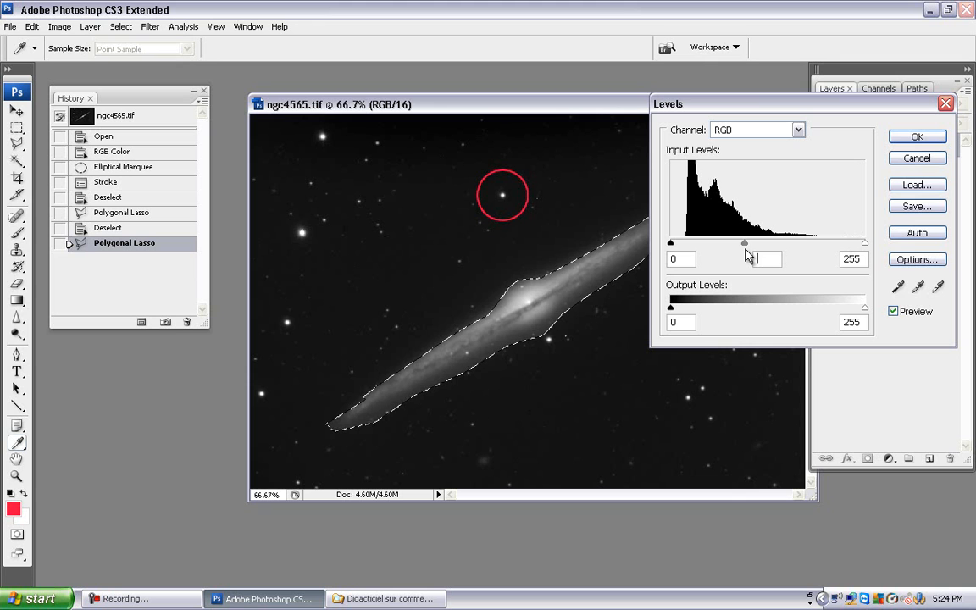
{"action": "type", "text": "0.74"}
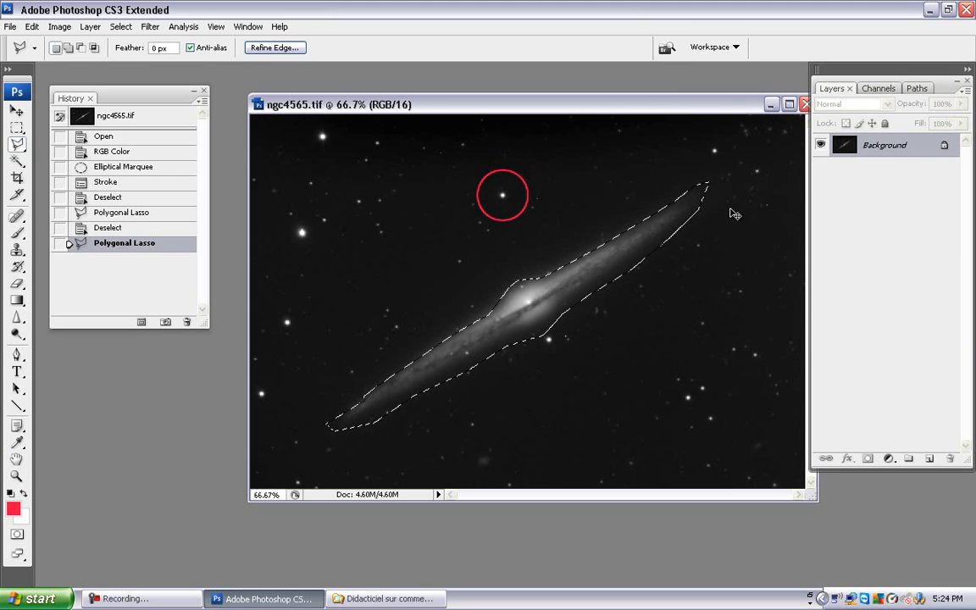
Deselect the polygonal selection around the galaxy.
{"action": "key", "text": "ctrl+d"}
{"action": "right_click", "coordinate": [642, 254]}
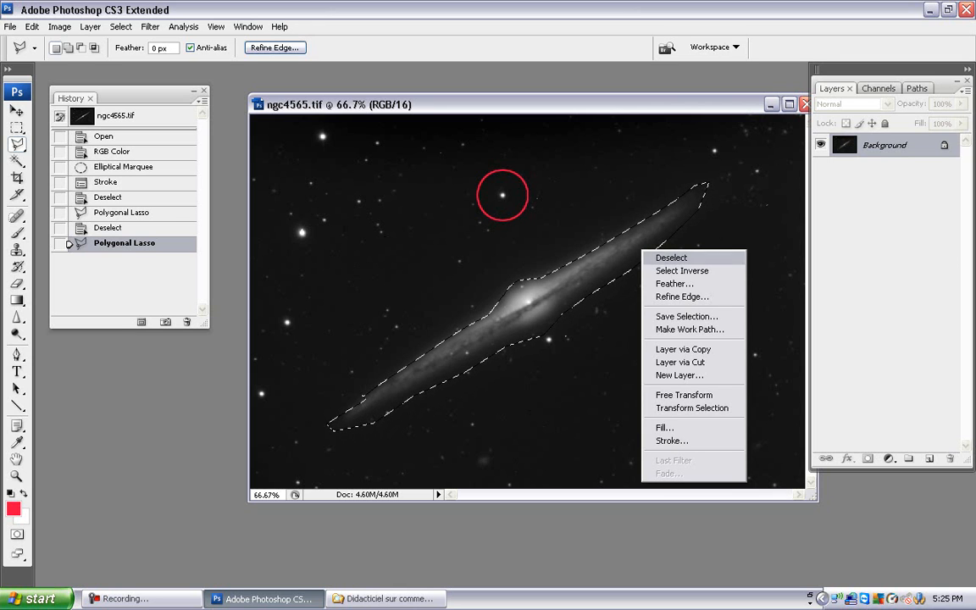
{"action": "left_click", "coordinate": [666, 257]}
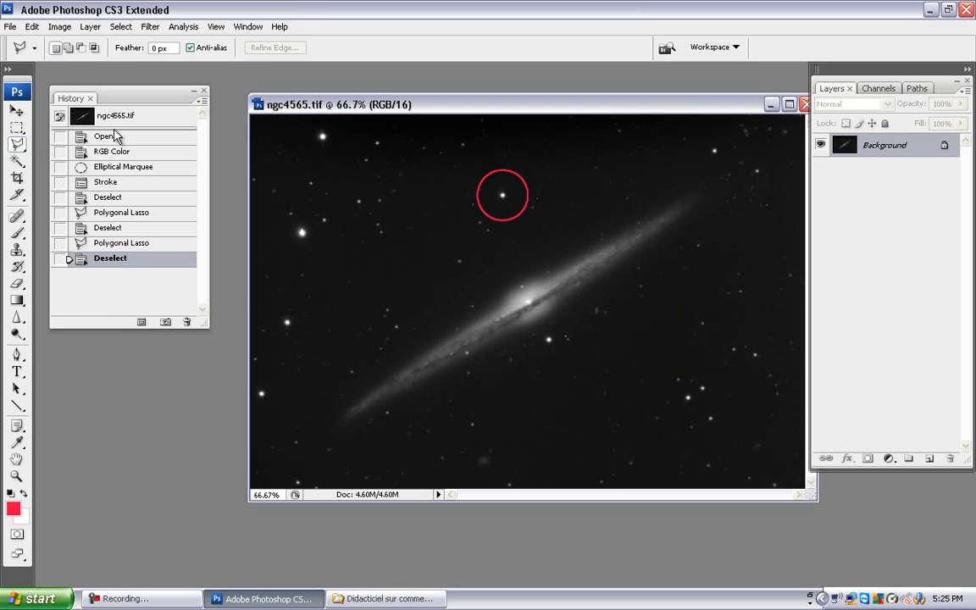
Step through earlier and later History states, including Open and the last Deselect, and return the image to the RGB Color state.
{"action": "left_click", "coordinate": [123, 245]}
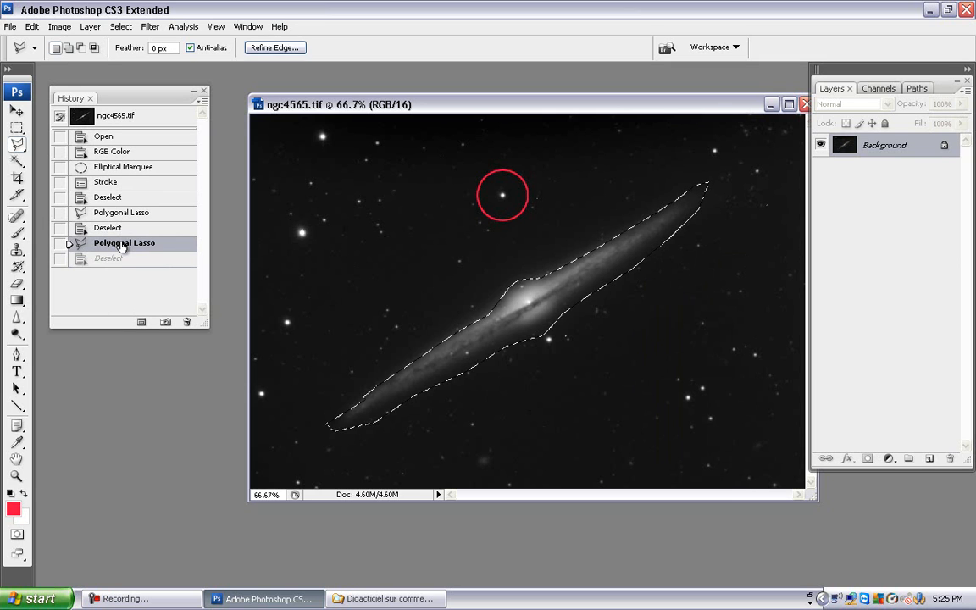
{"action": "left_click", "coordinate": [118, 154]}
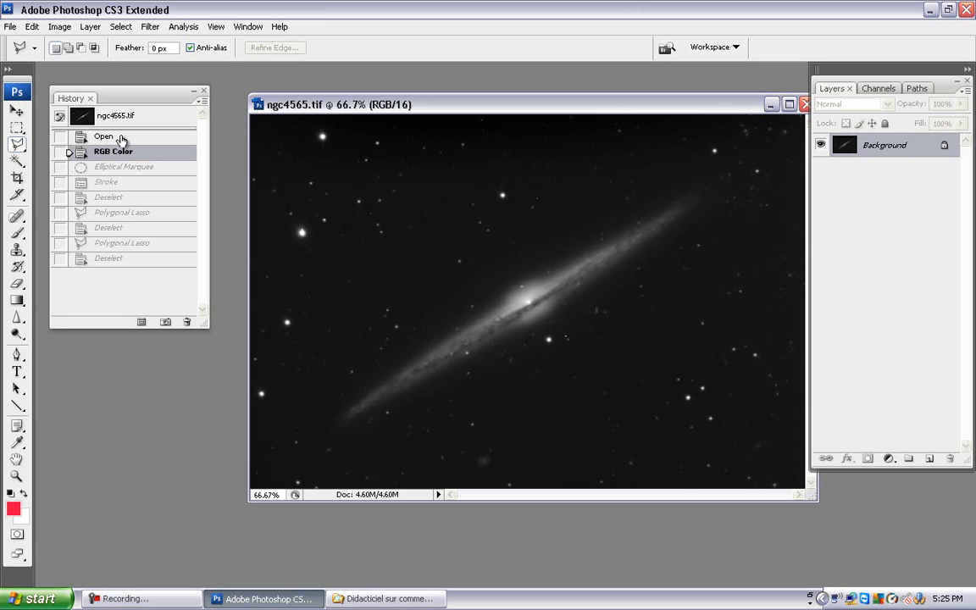
{"action": "left_click", "coordinate": [121, 140]}
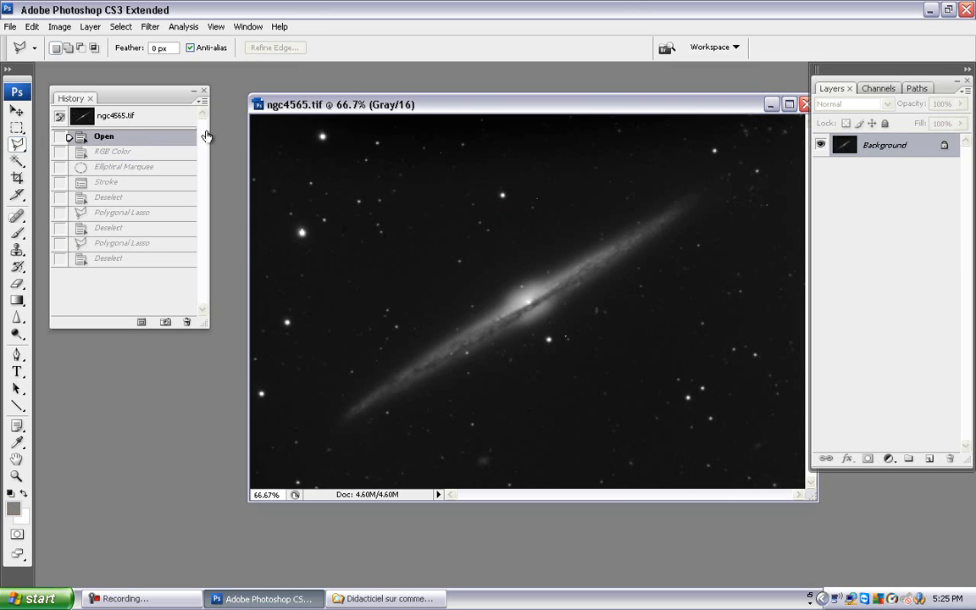
{"action": "left_click", "coordinate": [145, 158]}
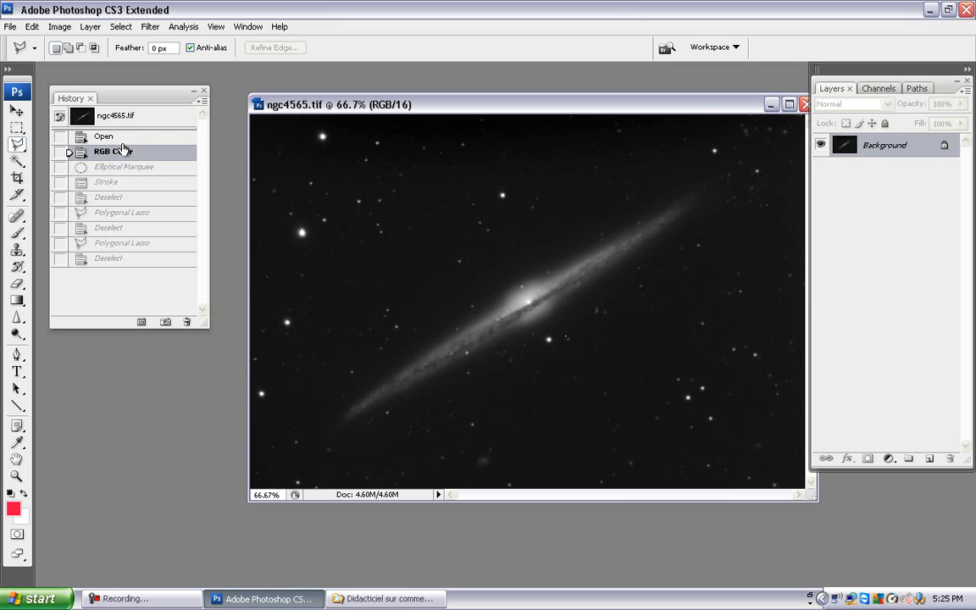
{"action": "left_click", "coordinate": [115, 259]}
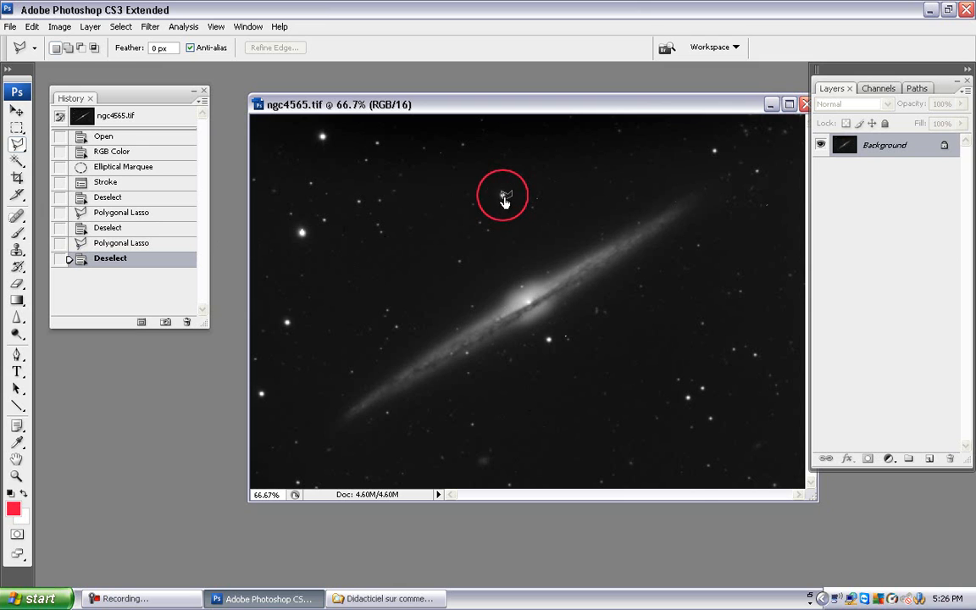
{"action": "left_click", "coordinate": [119, 151]}
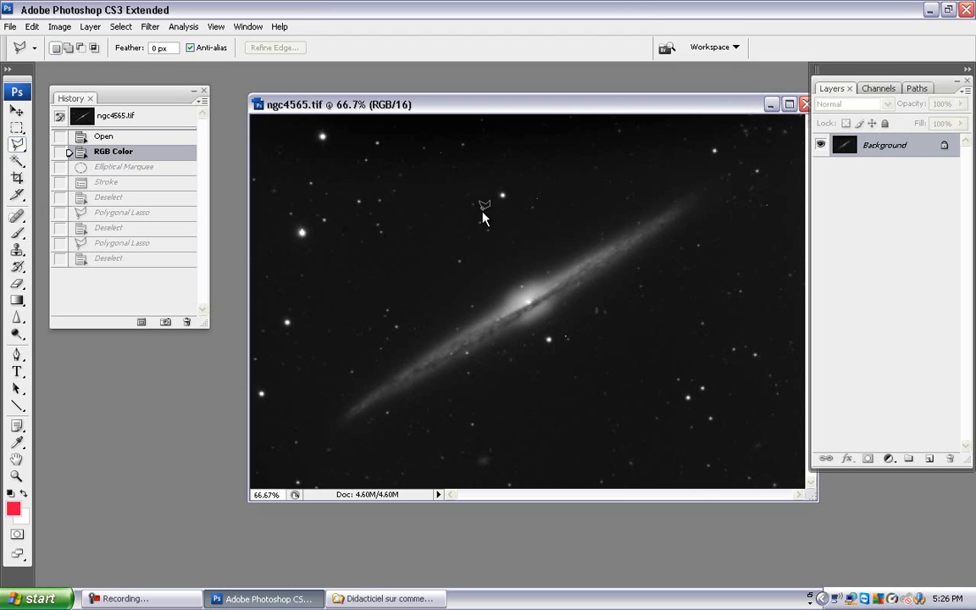
Switch to the Lasso tool and draw a freehand selection around the whole galaxy.
{"action": "right_click", "coordinate": [18, 148]}
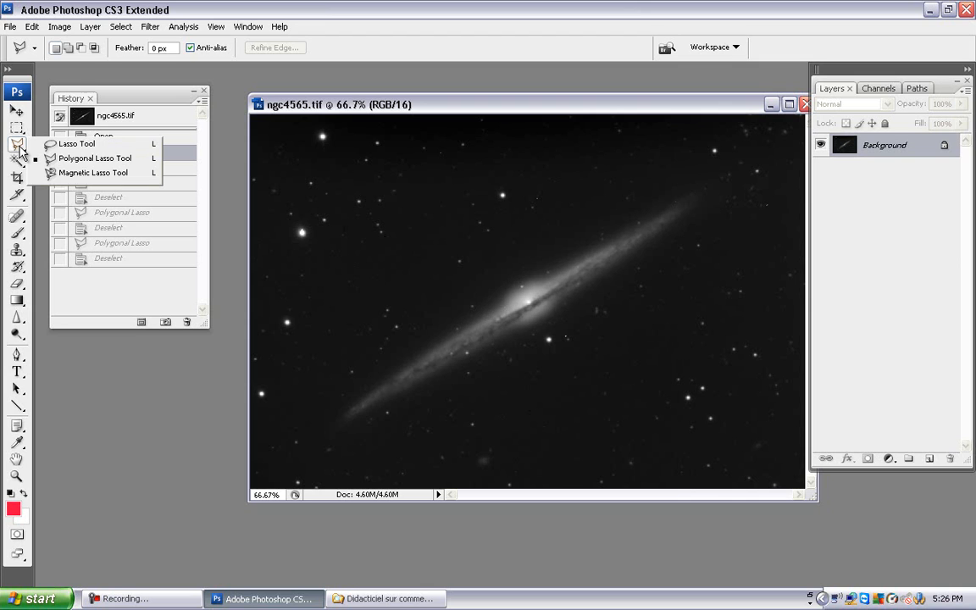
{"action": "left_click", "coordinate": [79, 147]}
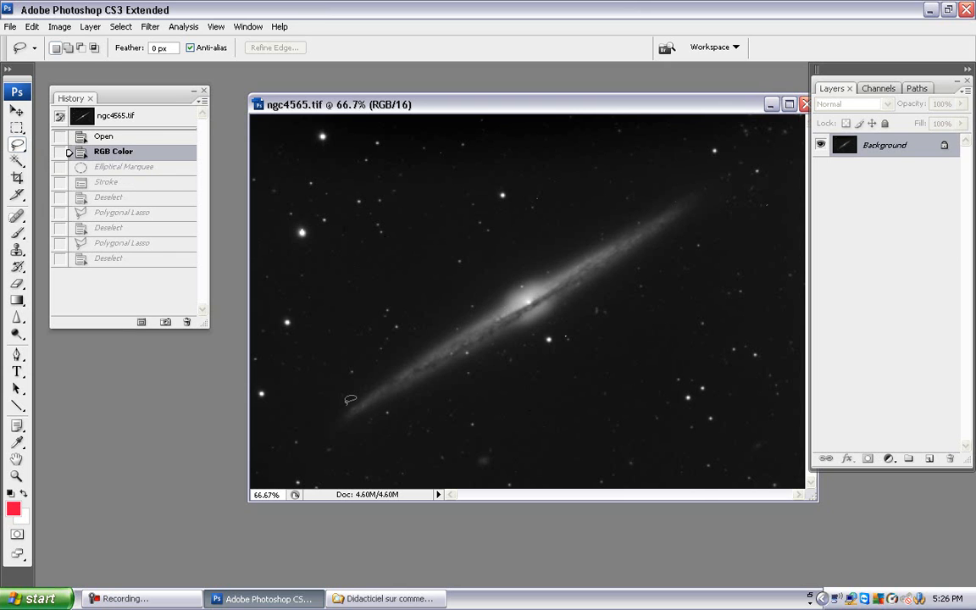
{"action": "mouse_move", "coordinate": [342, 399]}
{"action": "left_mouse_down"}
{"action": "mouse_move", "coordinate": [511, 280]}
{"action": "mouse_move", "coordinate": [586, 245]}
{"action": "mouse_move", "coordinate": [636, 207]}
{"action": "mouse_move", "coordinate": [713, 179]}
{"action": "mouse_move", "coordinate": [717, 190]}
{"action": "mouse_move", "coordinate": [695, 218]}
{"action": "mouse_move", "coordinate": [562, 328]}
{"action": "mouse_move", "coordinate": [462, 390]}
{"action": "mouse_move", "coordinate": [365, 429]}
{"action": "mouse_move", "coordinate": [322, 428]}
{"action": "mouse_move", "coordinate": [356, 389]}
{"action": "left_mouse_up"}
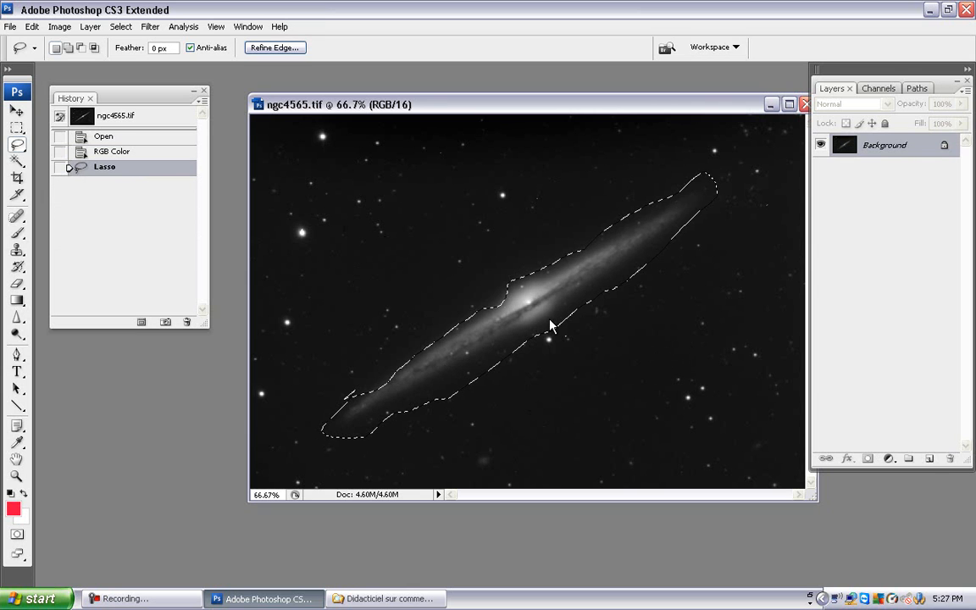
Add areas to the selection along the galaxy's upper-left edge beside the bulge and beyond its upper-right tip.
{"action": "left_click", "coordinate": [69, 49]}
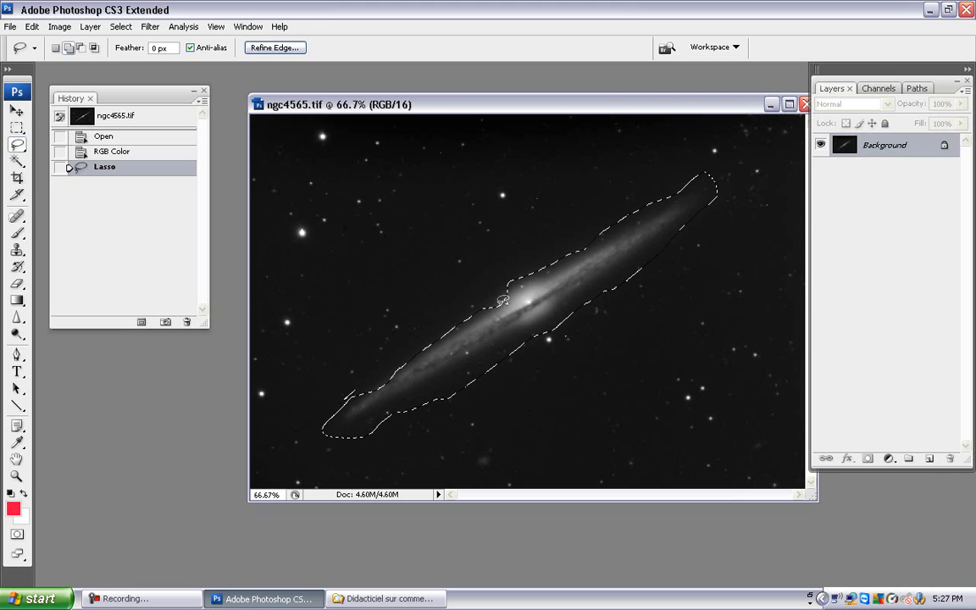
{"action": "mouse_move", "coordinate": [498, 294]}
{"action": "left_mouse_down"}
{"action": "mouse_move", "coordinate": [366, 380]}
{"action": "mouse_move", "coordinate": [351, 404]}
{"action": "mouse_move", "coordinate": [404, 393]}
{"action": "mouse_move", "coordinate": [476, 353]}
{"action": "mouse_move", "coordinate": [541, 289]}
{"action": "mouse_move", "coordinate": [512, 281]}
{"action": "left_mouse_up"}
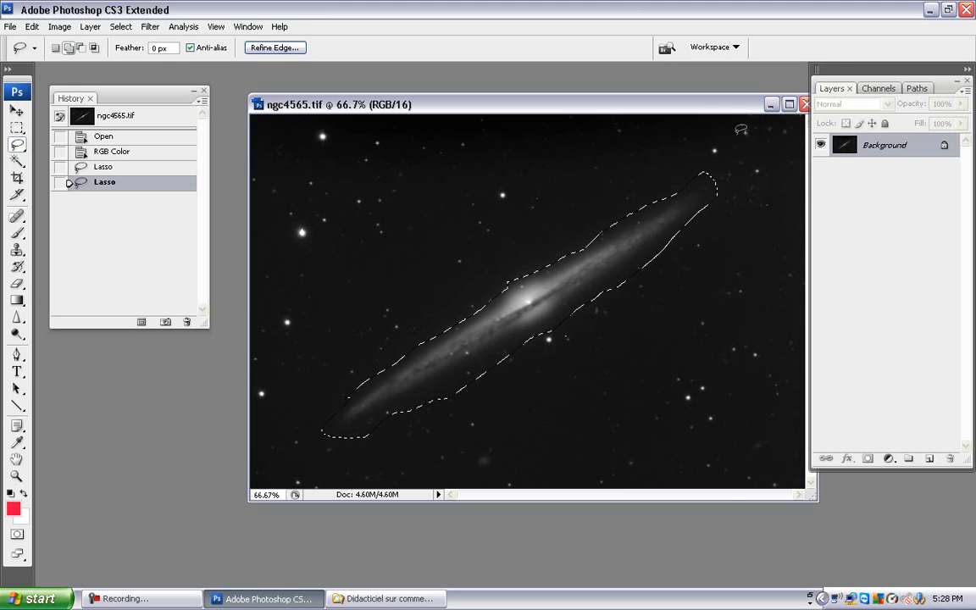
{"action": "mouse_move", "coordinate": [721, 152]}
{"action": "left_mouse_down"}
{"action": "mouse_move", "coordinate": [699, 179]}
{"action": "mouse_move", "coordinate": [717, 205]}
{"action": "mouse_move", "coordinate": [767, 170]}
{"action": "mouse_move", "coordinate": [776, 127]}
{"action": "mouse_move", "coordinate": [734, 135]}
{"action": "left_mouse_up"}
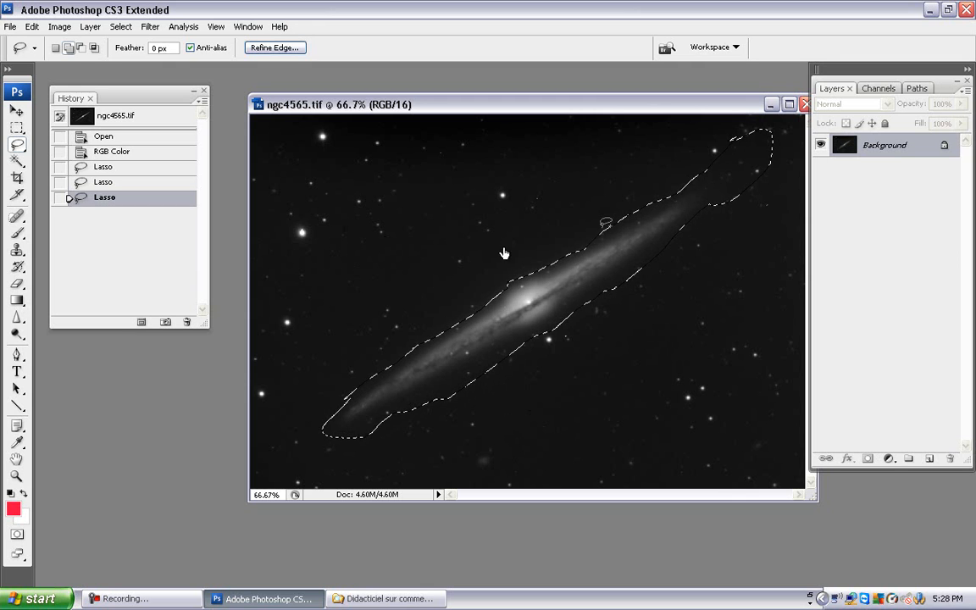
Subtract a freehand strip from the selection along the galaxy's upper edge, from the lower-left tip to the bulge.
{"action": "left_click", "coordinate": [80, 48]}
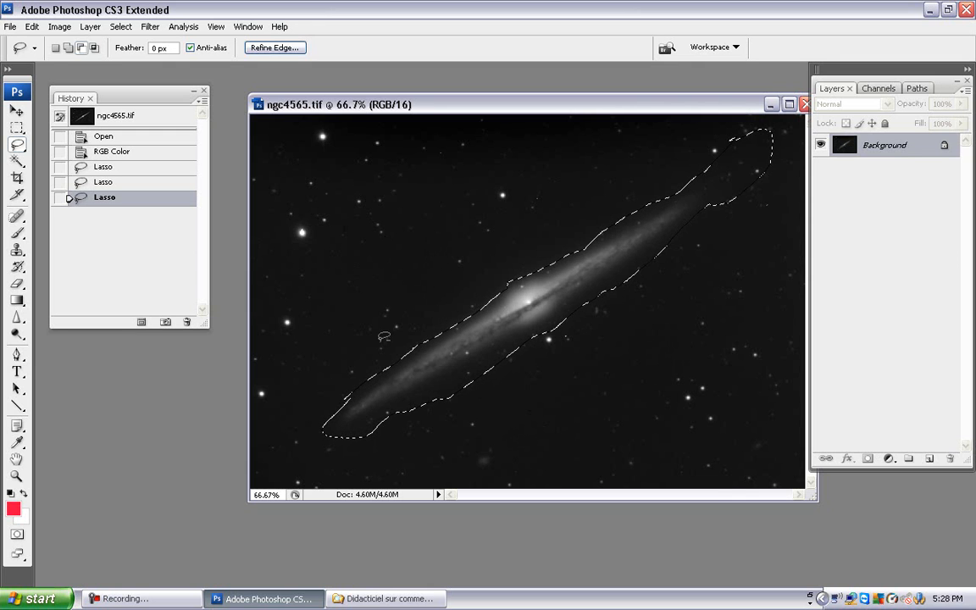
{"action": "mouse_move", "coordinate": [405, 348]}
{"action": "left_mouse_down"}
{"action": "mouse_move", "coordinate": [310, 412]}
{"action": "mouse_move", "coordinate": [307, 427]}
{"action": "mouse_move", "coordinate": [323, 434]}
{"action": "mouse_move", "coordinate": [511, 298]}
{"action": "mouse_move", "coordinate": [502, 282]}
{"action": "mouse_move", "coordinate": [420, 319]}
{"action": "mouse_move", "coordinate": [400, 347]}
{"action": "mouse_move", "coordinate": [437, 294]}
{"action": "left_mouse_up"}
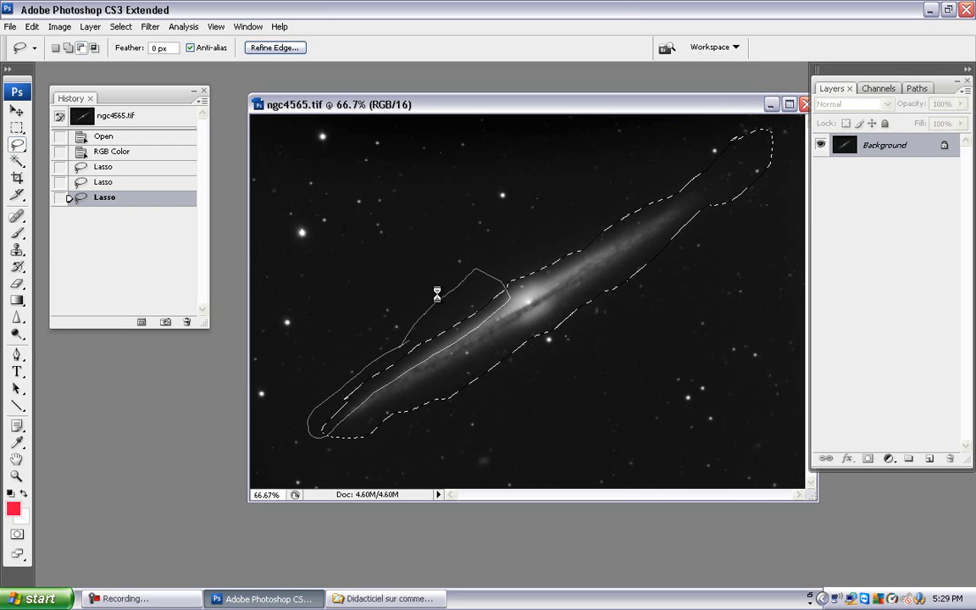
{"action": "left_click_drag", "start_coordinate": [509, 295], "coordinate": [510, 297]}
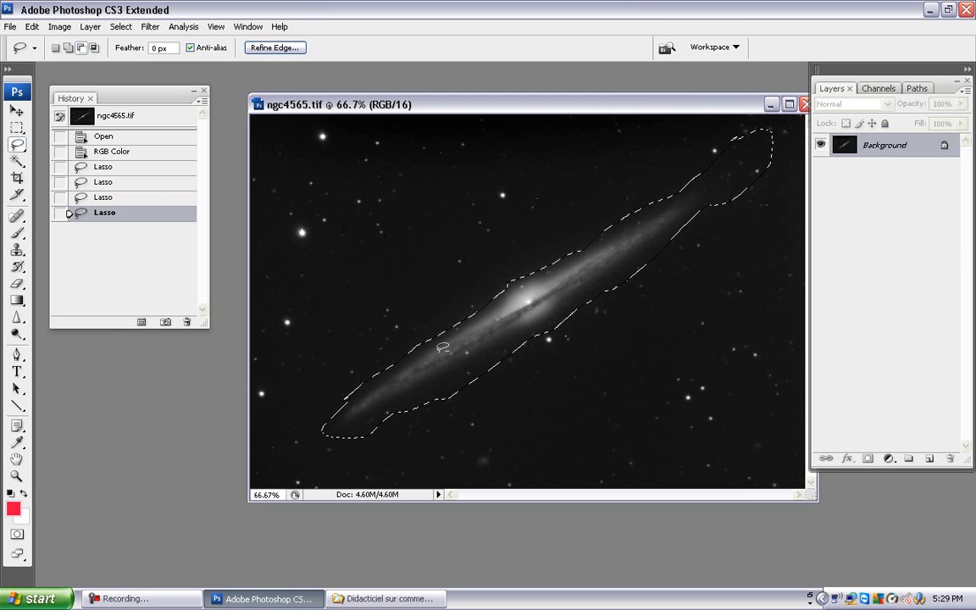
{"action": "key", "text": "ctrl+z"}
{"action": "left_click_drag", "start_coordinate": [312, 362], "coordinate": [379, 384]}
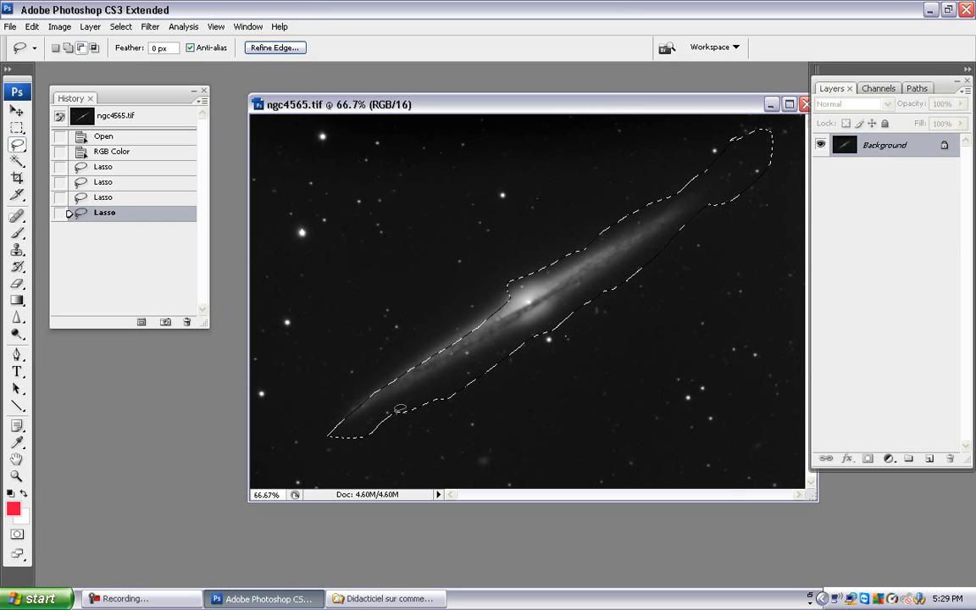
Subtract the bump under the selection's upper-right extension and a strip along the galaxy's upper edge from the bulge to the upper-right end.
{"action": "mouse_move", "coordinate": [679, 216]}
{"action": "left_mouse_down"}
{"action": "mouse_move", "coordinate": [655, 188]}
{"action": "mouse_move", "coordinate": [644, 192]}
{"action": "mouse_move", "coordinate": [720, 194]}
{"action": "mouse_move", "coordinate": [790, 146]}
{"action": "mouse_move", "coordinate": [752, 201]}
{"action": "mouse_move", "coordinate": [713, 211]}
{"action": "mouse_move", "coordinate": [709, 201]}
{"action": "left_mouse_up"}
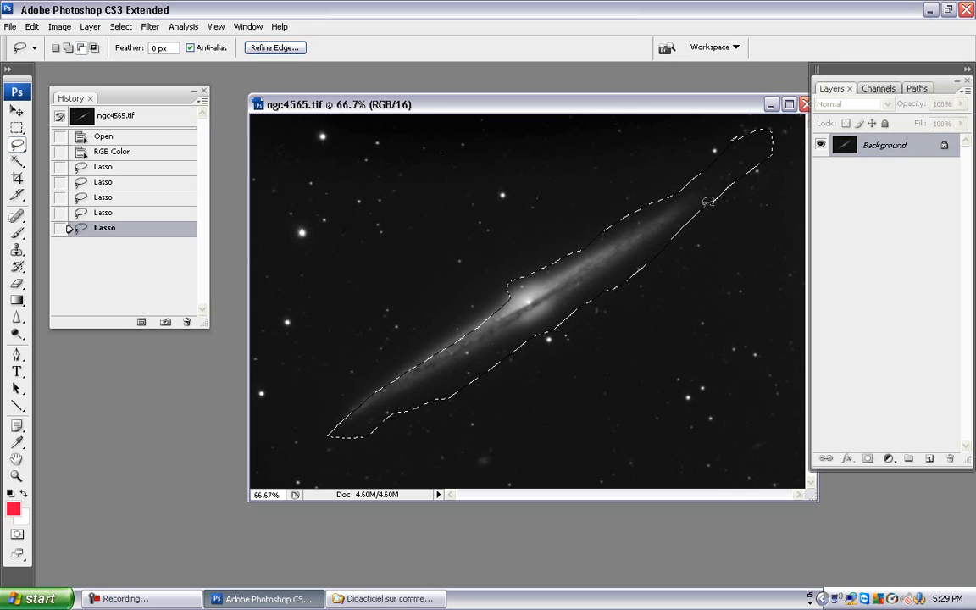
{"action": "mouse_move", "coordinate": [505, 233]}
{"action": "left_mouse_down"}
{"action": "mouse_move", "coordinate": [486, 273]}
{"action": "mouse_move", "coordinate": [504, 293]}
{"action": "mouse_move", "coordinate": [589, 259]}
{"action": "mouse_move", "coordinate": [580, 264]}
{"action": "mouse_move", "coordinate": [685, 183]}
{"action": "mouse_move", "coordinate": [640, 185]}
{"action": "mouse_move", "coordinate": [491, 245]}
{"action": "left_mouse_up"}
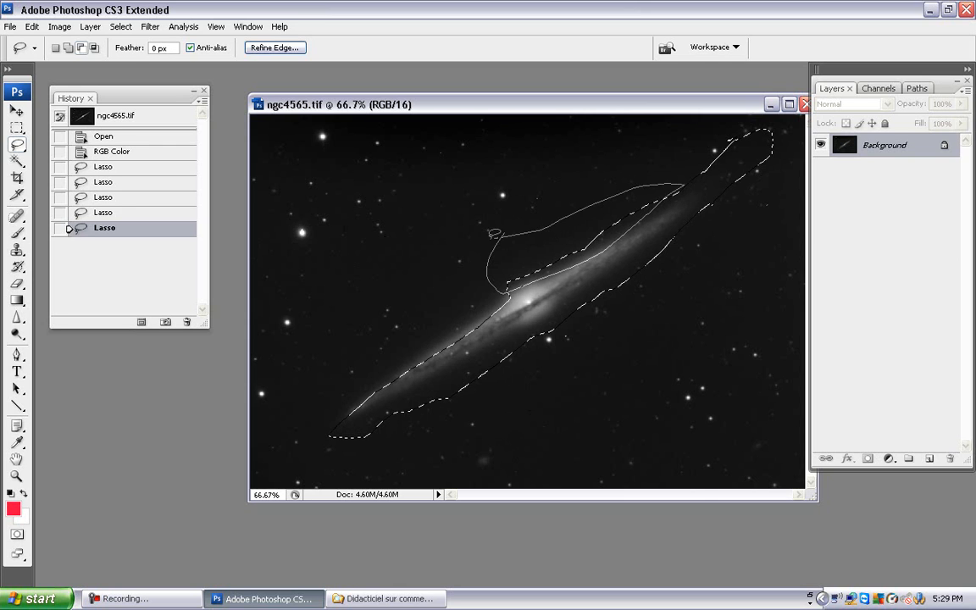
{"action": "left_click_drag", "start_coordinate": [507, 291], "coordinate": [508, 293]}
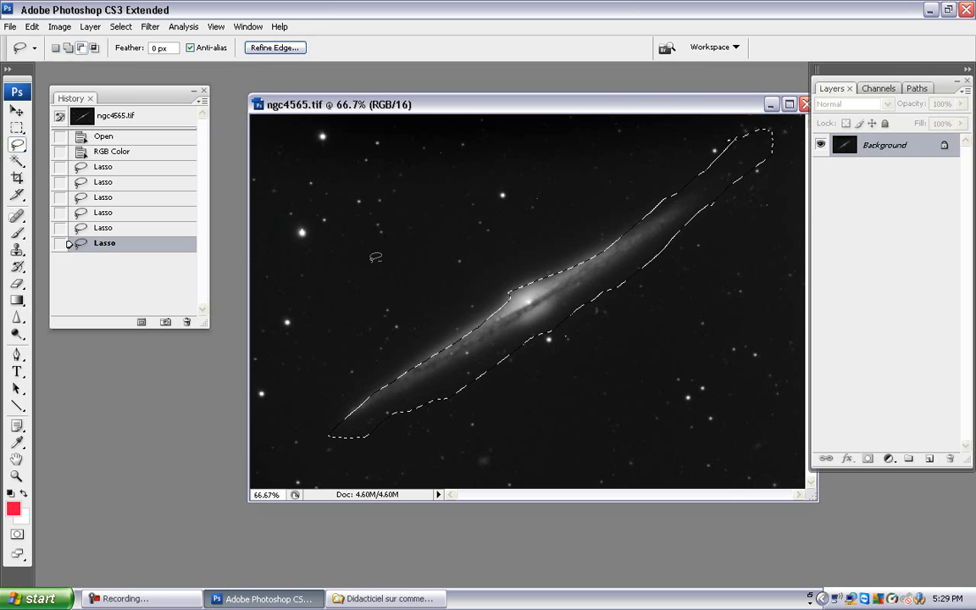
{"action": "key", "text": "shift"}
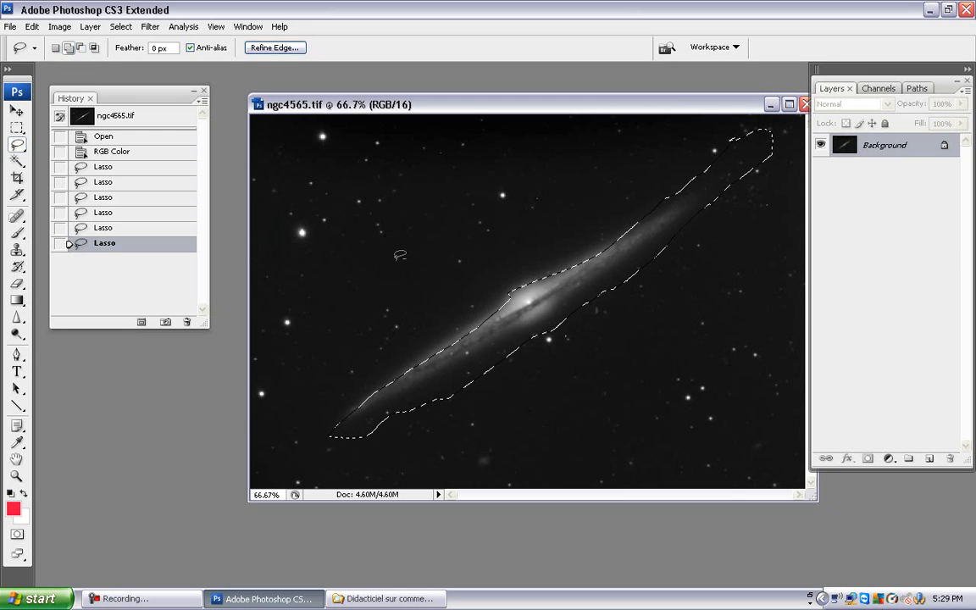
Subtract a freehand strip from the selection along the galaxy's lower edge, below and beside the bulge.
{"action": "key", "text": "shift"}
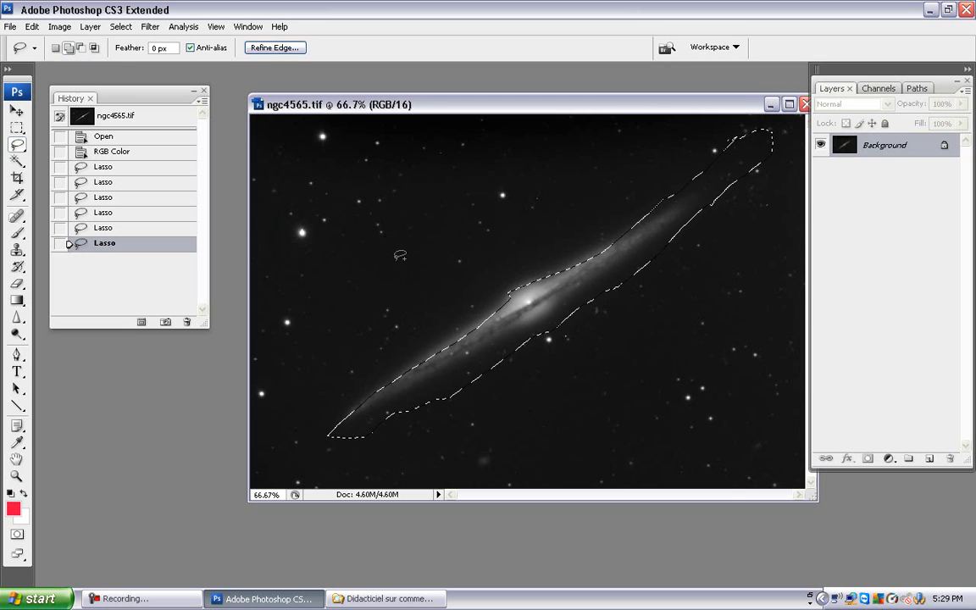
{"action": "key", "text": "alt"}
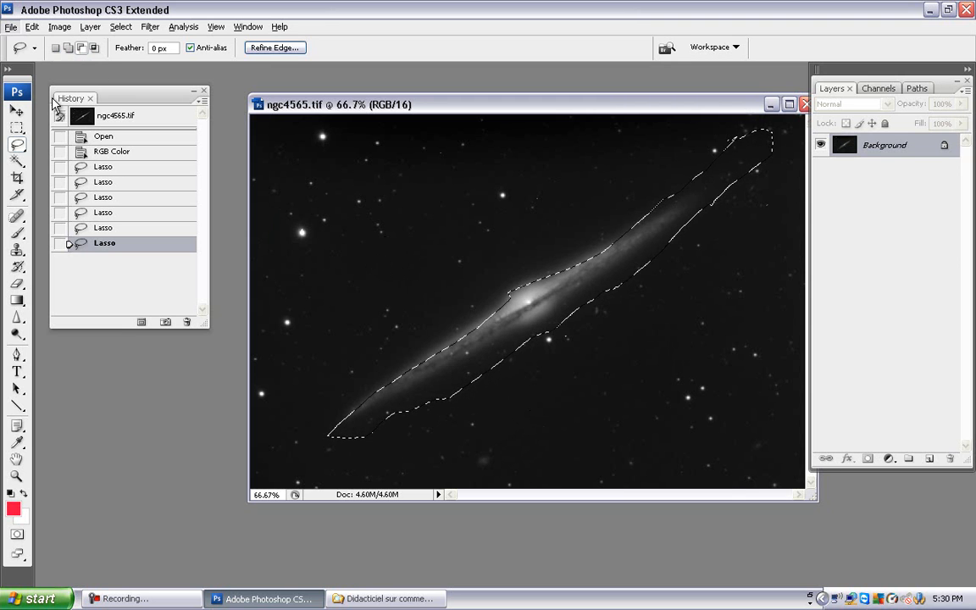
{"action": "left_click", "coordinate": [56, 48]}
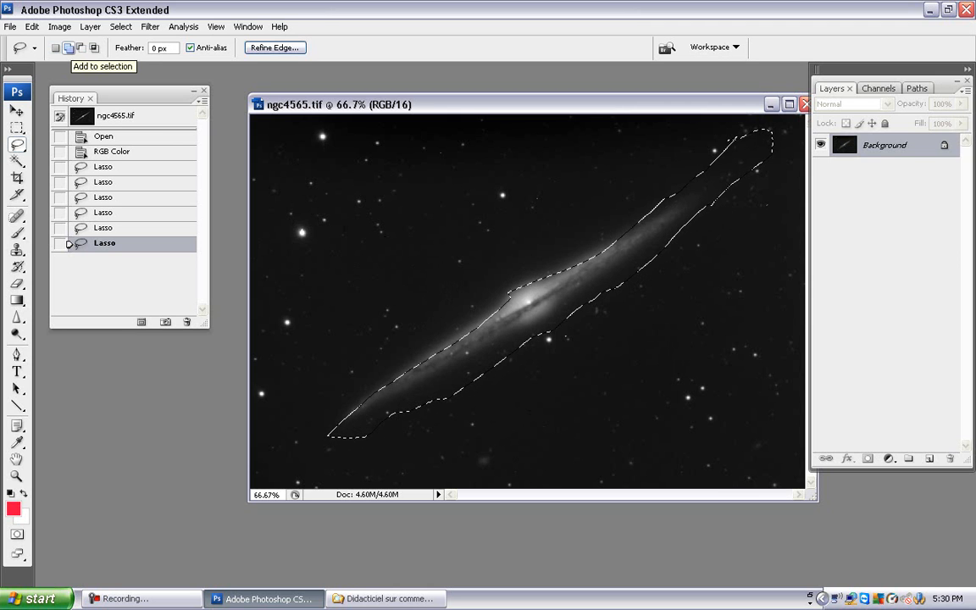
{"action": "left_click", "coordinate": [70, 48]}
{"action": "key", "text": "alt"}
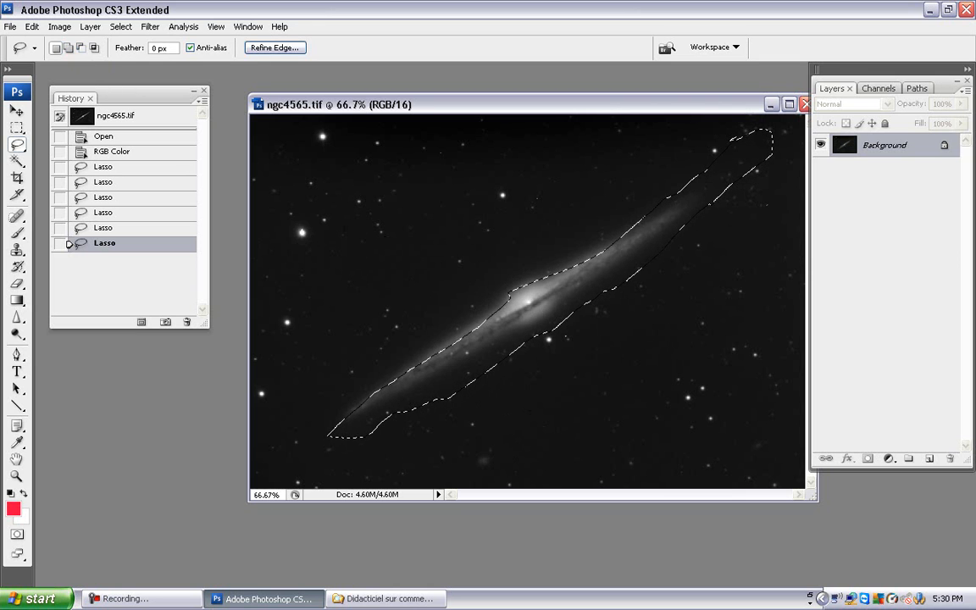
{"action": "key", "text": "alt"}
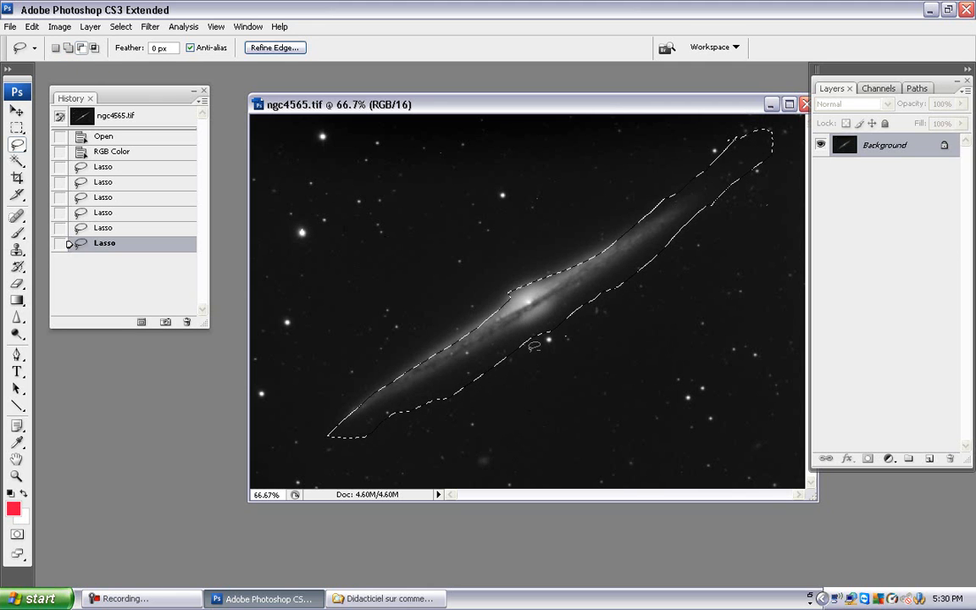
{"action": "mouse_move", "coordinate": [540, 346]}
{"action": "left_mouse_down"}
{"action": "mouse_move", "coordinate": [527, 339]}
{"action": "mouse_move", "coordinate": [466, 365]}
{"action": "mouse_move", "coordinate": [397, 418]}
{"action": "mouse_move", "coordinate": [427, 429]}
{"action": "mouse_move", "coordinate": [528, 364]}
{"action": "mouse_move", "coordinate": [560, 319]}
{"action": "left_mouse_up"}
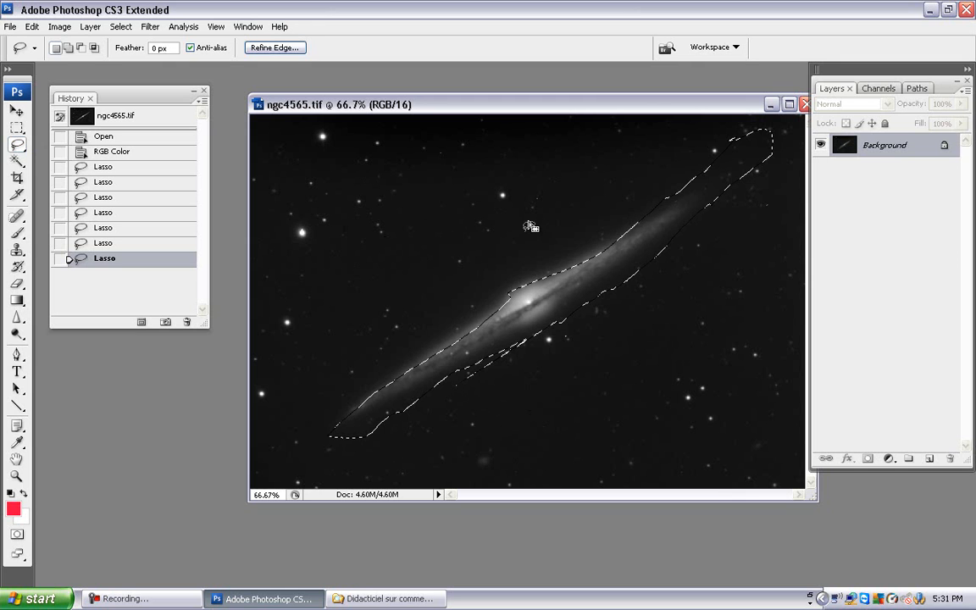
Deselect the lasso selection and switch to the Polygonal Lasso tool.
{"action": "right_click", "coordinate": [547, 310]}
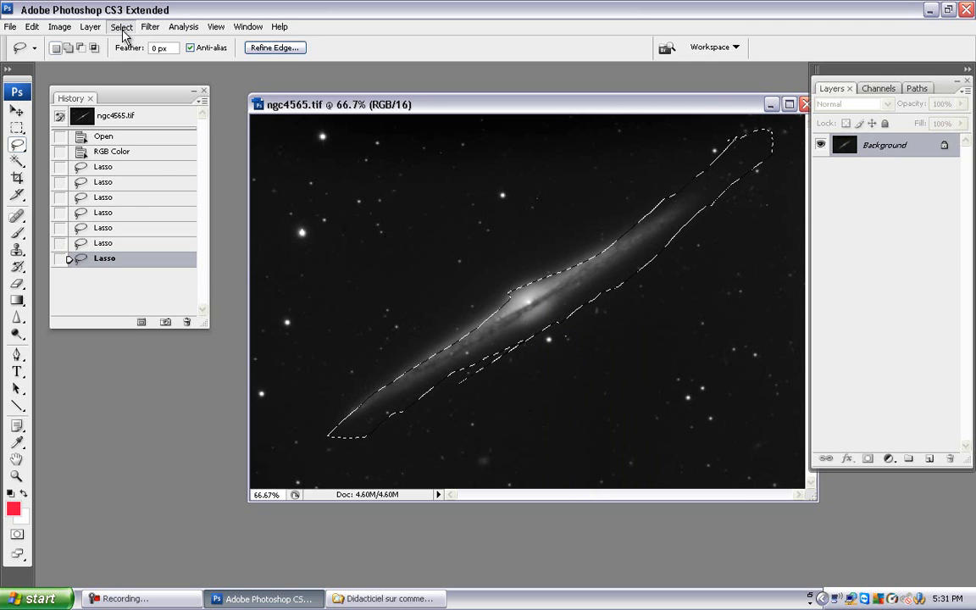
{"action": "left_click", "coordinate": [122, 28]}
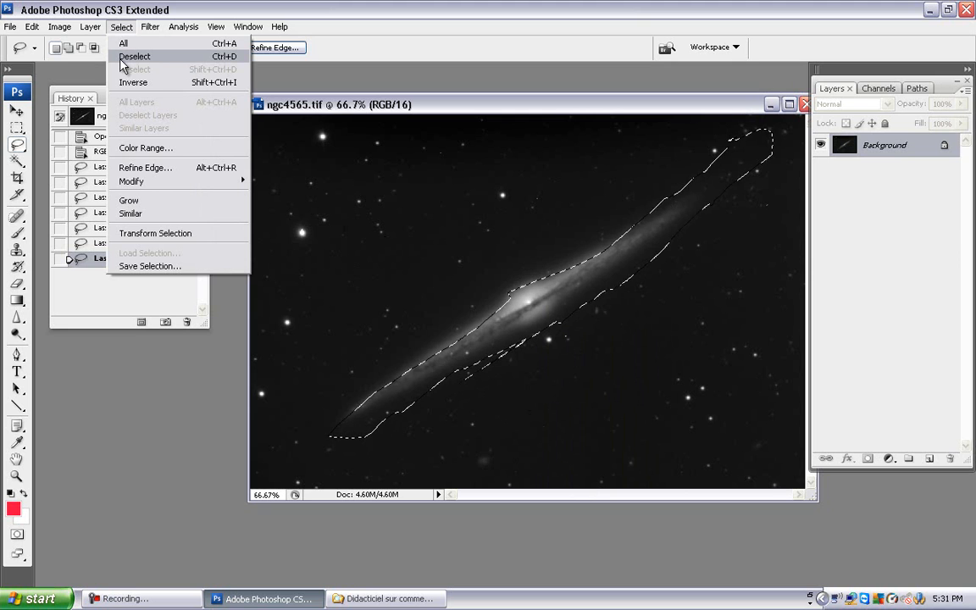
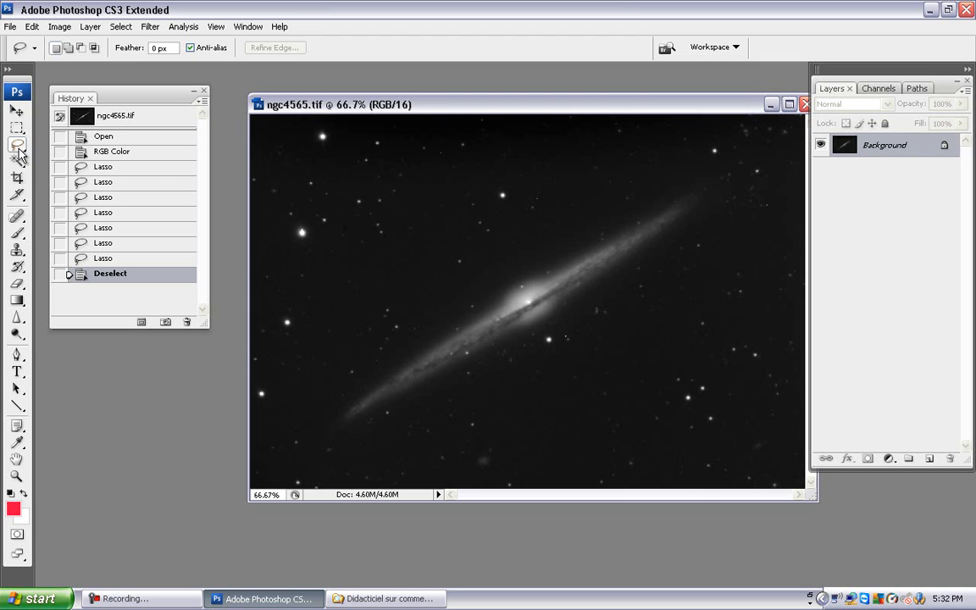
{"action": "right_click", "coordinate": [19, 148]}
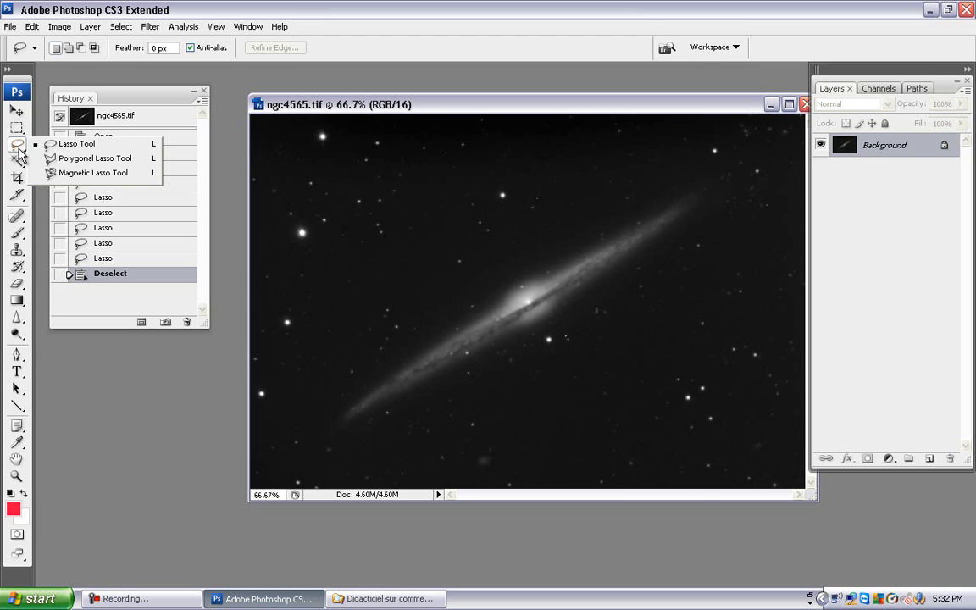
{"action": "left_click", "coordinate": [71, 161]}
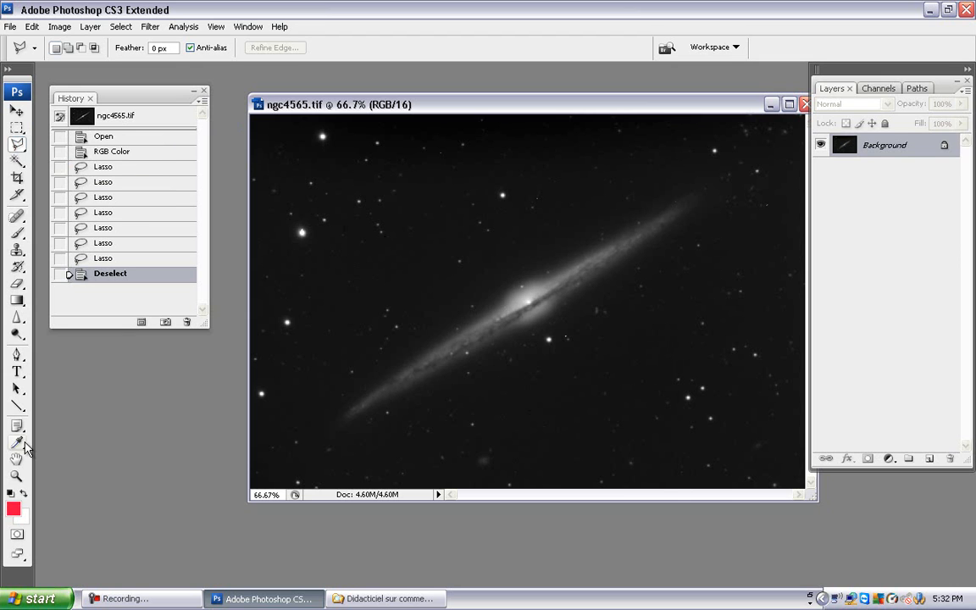
Zoom the image to 100%, maximize its window and pan with the Hand tool until the whole galaxy is in view.
{"action": "left_click", "coordinate": [16, 475]}
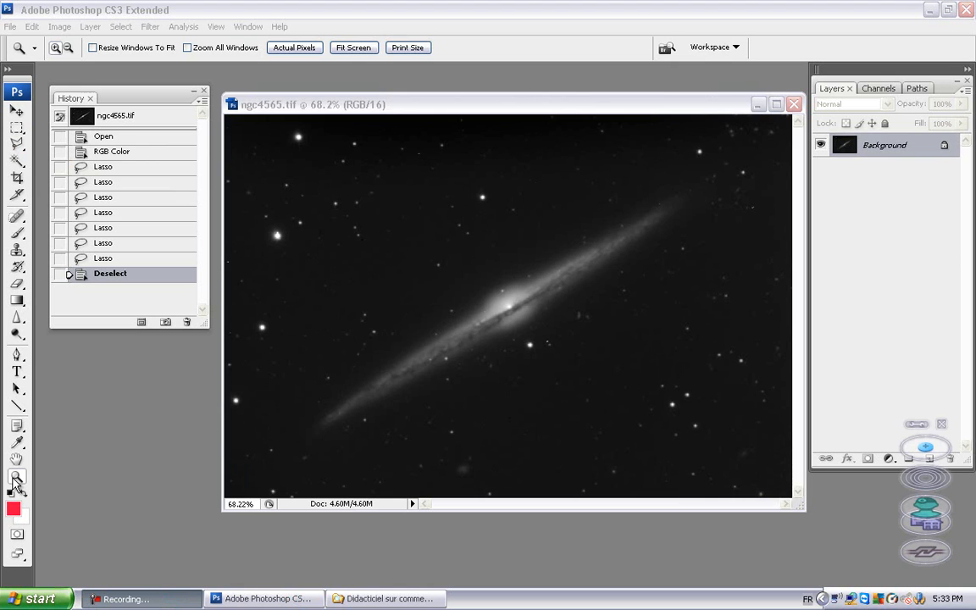
{"action": "left_click", "coordinate": [16, 479]}
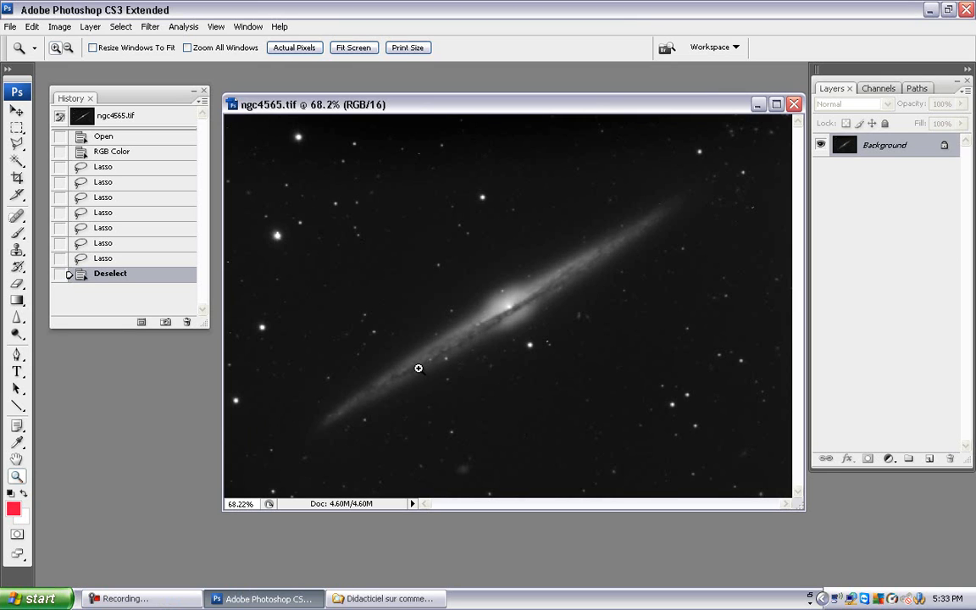
{"action": "left_click", "coordinate": [459, 329]}
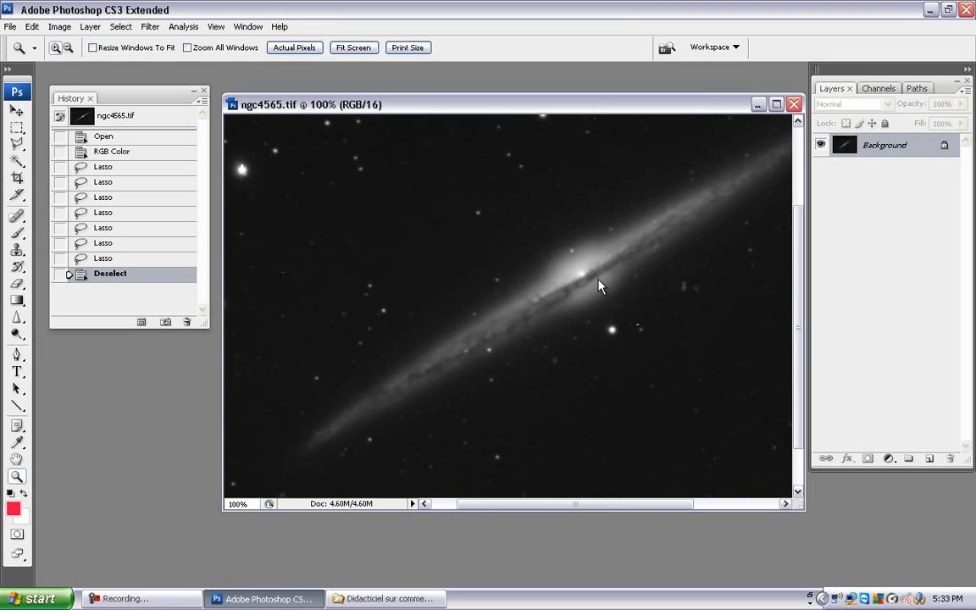
{"action": "left_click", "coordinate": [777, 106]}
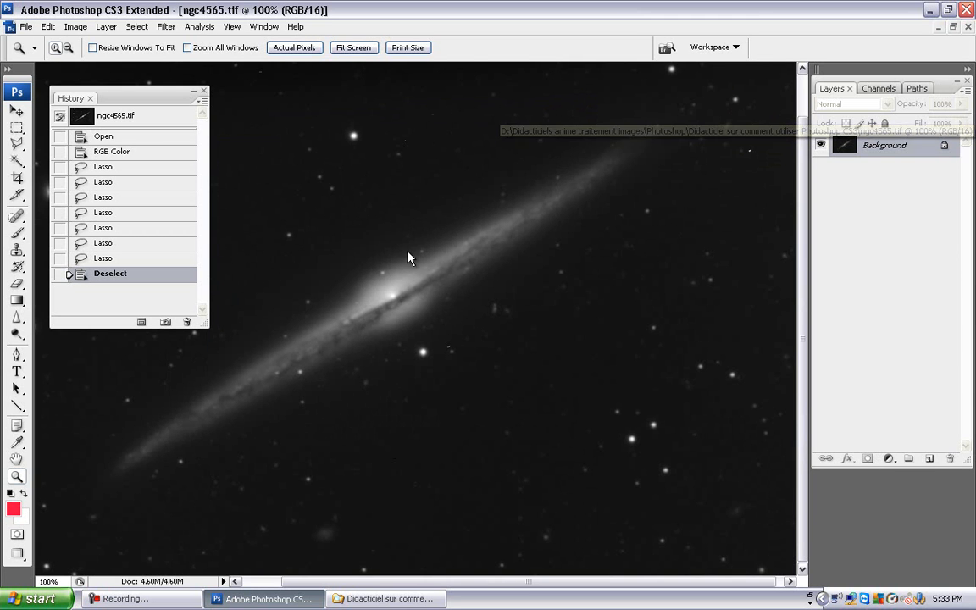
{"action": "left_click", "coordinate": [18, 460]}
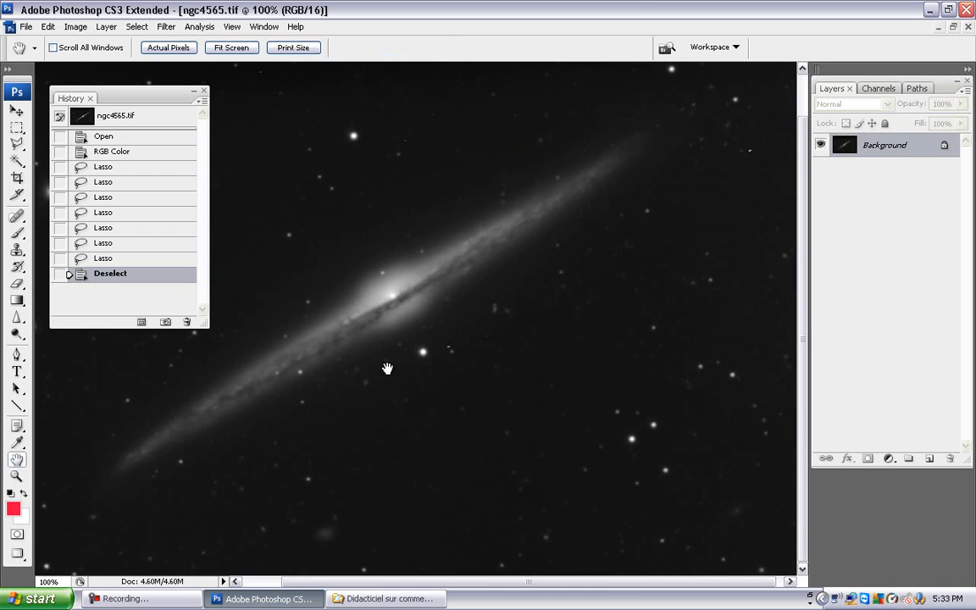
{"action": "left_click_drag", "start_coordinate": [388, 312], "coordinate": [392, 319]}
{"action": "left_click_drag", "start_coordinate": [422, 351], "coordinate": [452, 382]}
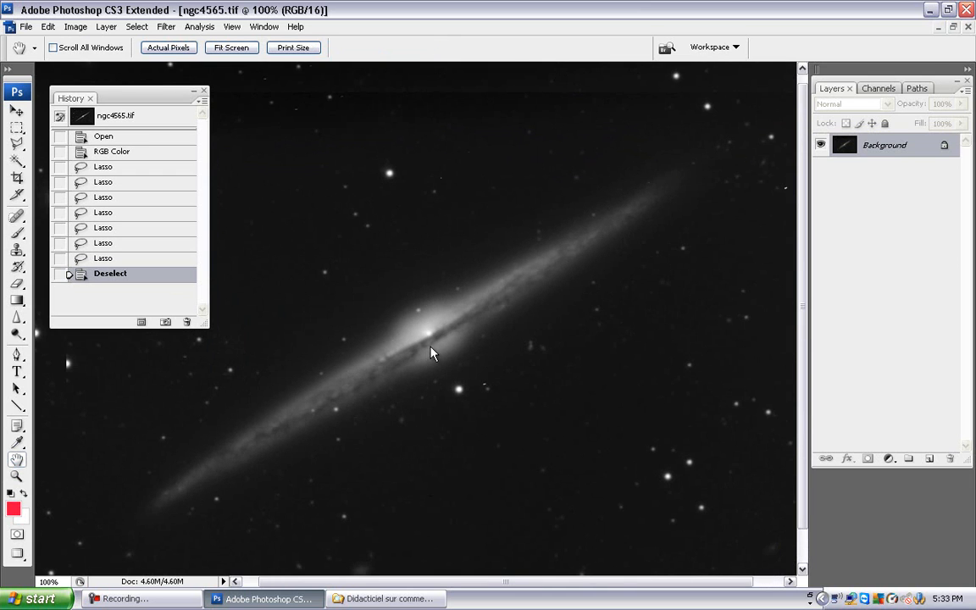
{"action": "left_click_drag", "start_coordinate": [432, 332], "coordinate": [439, 308]}
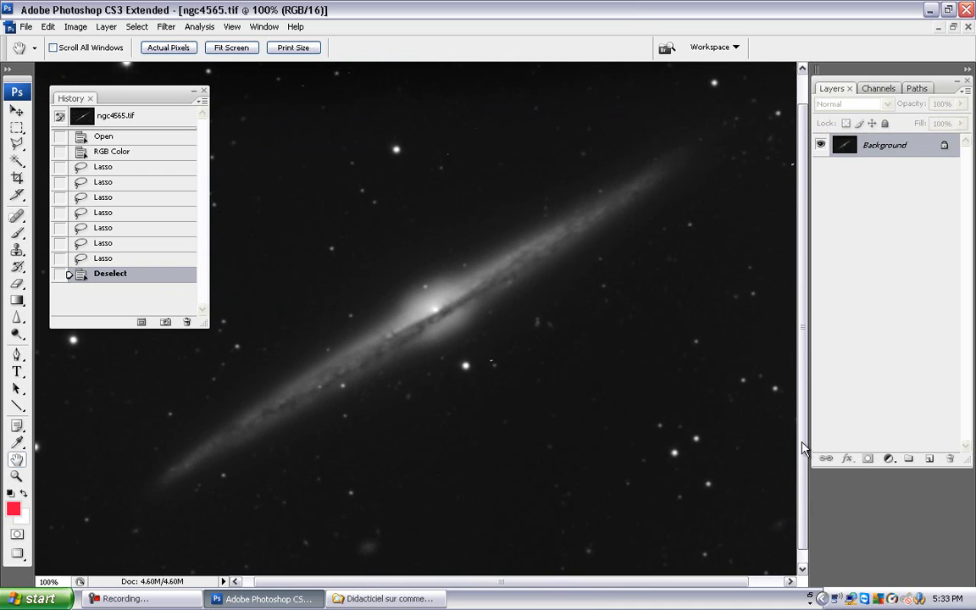
{"action": "mouse_move", "coordinate": [803, 449]}
{"action": "left_mouse_down"}
{"action": "mouse_move", "coordinate": [803, 457]}
{"action": "mouse_move", "coordinate": [800, 437]}
{"action": "left_mouse_up"}
{"action": "mouse_move", "coordinate": [461, 366]}
{"action": "left_mouse_down"}
{"action": "mouse_move", "coordinate": [454, 341]}
{"action": "mouse_move", "coordinate": [461, 371]}
{"action": "left_mouse_up"}
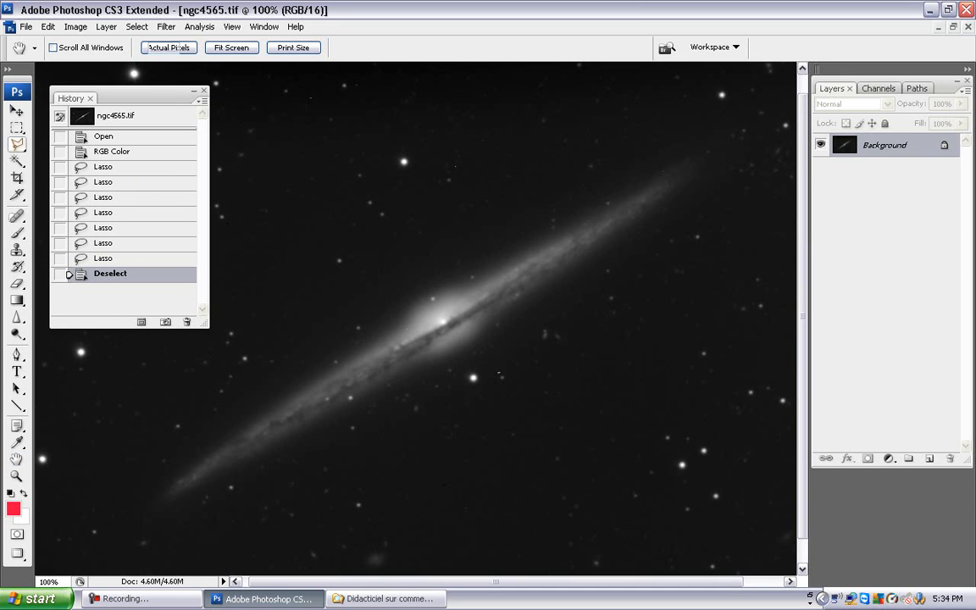
Outline the whole galaxy, including its central bulge, with a closed Polygonal Lasso selection that starts and ends at the lower-left tip.
{"action": "left_click", "coordinate": [17, 143]}
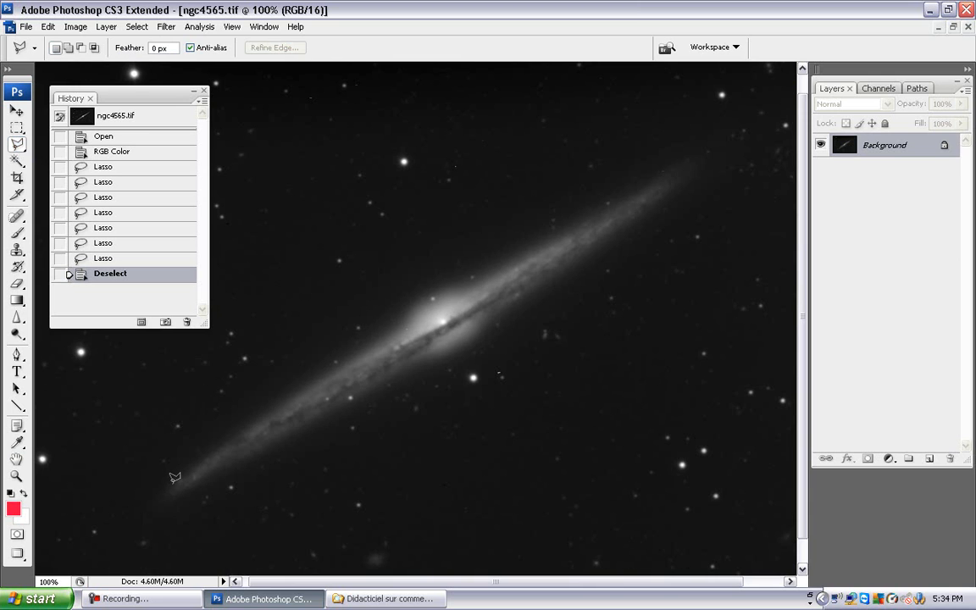
{"action": "mouse_move", "coordinate": [172, 483]}
{"action": "left_mouse_down"}
{"action": "mouse_move", "coordinate": [337, 362]}
{"action": "mouse_move", "coordinate": [295, 386]}
{"action": "mouse_move", "coordinate": [266, 406]}
{"action": "mouse_move", "coordinate": [364, 352]}
{"action": "mouse_move", "coordinate": [283, 384]}
{"action": "mouse_move", "coordinate": [273, 408]}
{"action": "mouse_move", "coordinate": [203, 452]}
{"action": "mouse_move", "coordinate": [405, 311]}
{"action": "left_mouse_up"}
{"action": "mouse_move", "coordinate": [406, 301]}
{"action": "left_mouse_down"}
{"action": "mouse_move", "coordinate": [475, 281]}
{"action": "mouse_move", "coordinate": [439, 310]}
{"action": "mouse_move", "coordinate": [534, 246]}
{"action": "mouse_move", "coordinate": [570, 234]}
{"action": "mouse_move", "coordinate": [636, 176]}
{"action": "mouse_move", "coordinate": [645, 182]}
{"action": "mouse_move", "coordinate": [689, 149]}
{"action": "mouse_move", "coordinate": [706, 151]}
{"action": "mouse_move", "coordinate": [648, 220]}
{"action": "mouse_move", "coordinate": [496, 323]}
{"action": "mouse_move", "coordinate": [476, 356]}
{"action": "mouse_move", "coordinate": [399, 375]}
{"action": "mouse_move", "coordinate": [324, 419]}
{"action": "mouse_move", "coordinate": [409, 383]}
{"action": "mouse_move", "coordinate": [415, 368]}
{"action": "mouse_move", "coordinate": [405, 371]}
{"action": "mouse_move", "coordinate": [367, 401]}
{"action": "mouse_move", "coordinate": [196, 482]}
{"action": "left_mouse_up"}
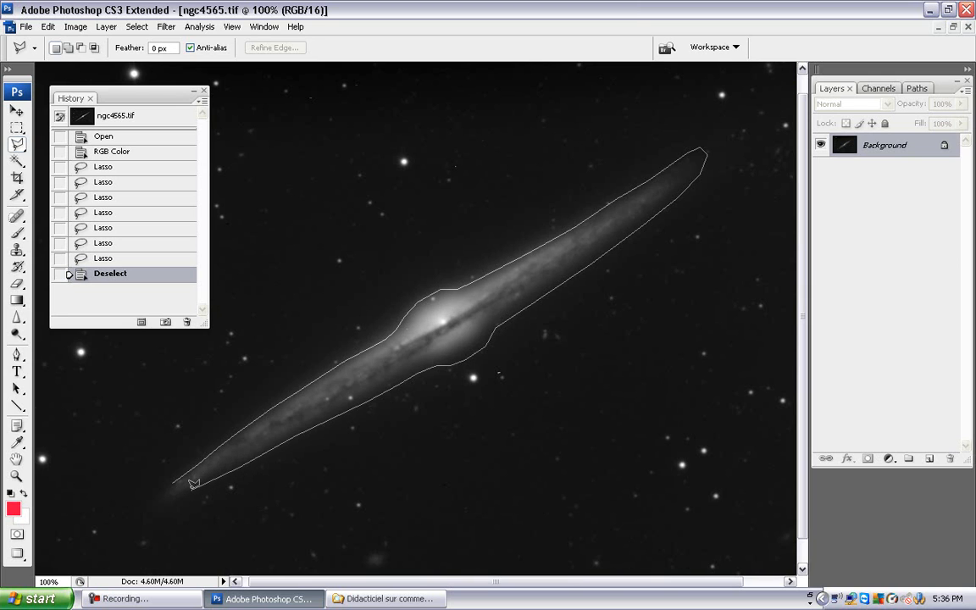
{"action": "left_click_drag", "start_coordinate": [193, 484], "coordinate": [158, 498]}
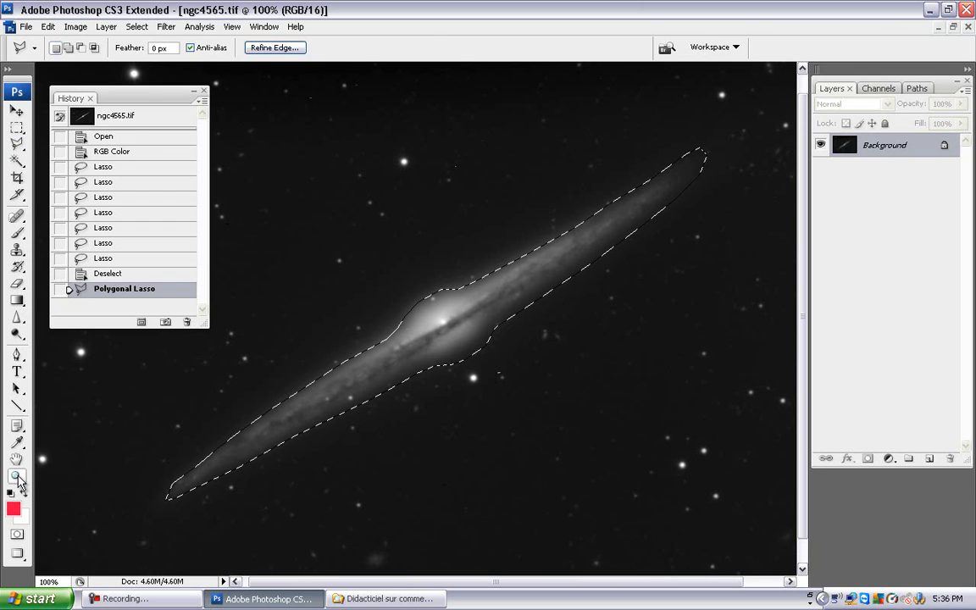
Compare the image fitted to the screen with its actual-pixels view, ending at 100%.
{"action": "left_click", "coordinate": [16, 478]}
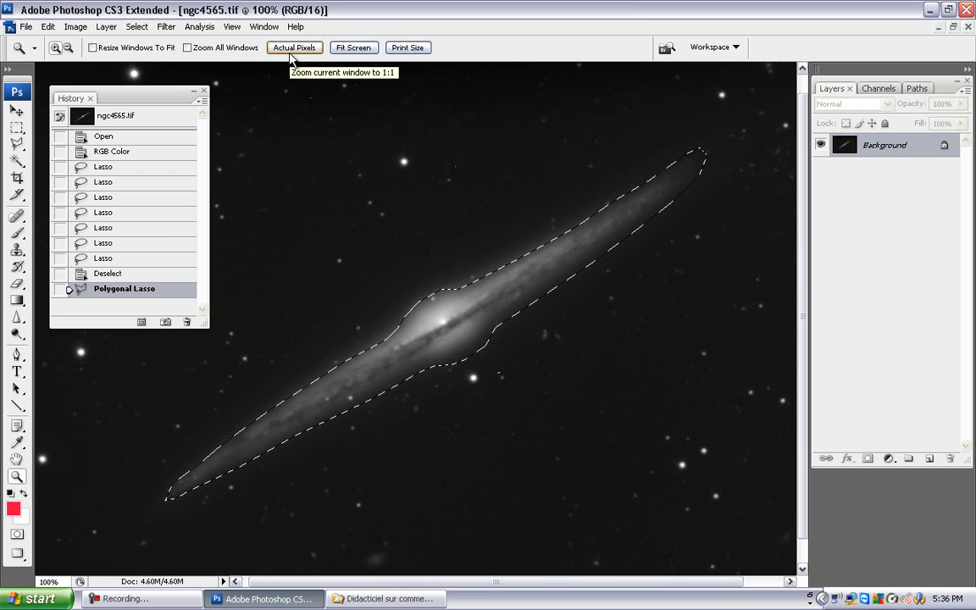
{"action": "left_click", "coordinate": [360, 50]}
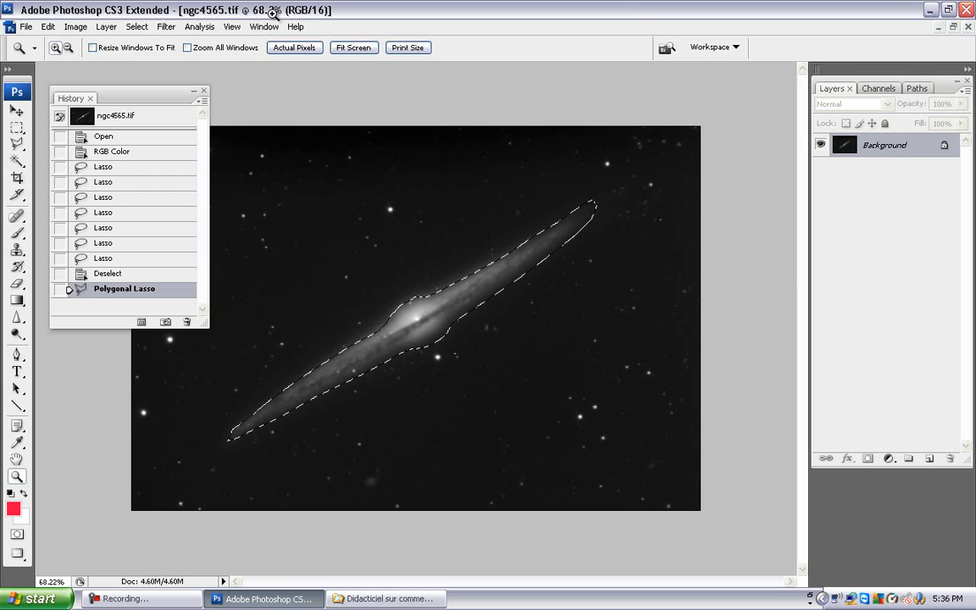
{"action": "left_click", "coordinate": [308, 49]}
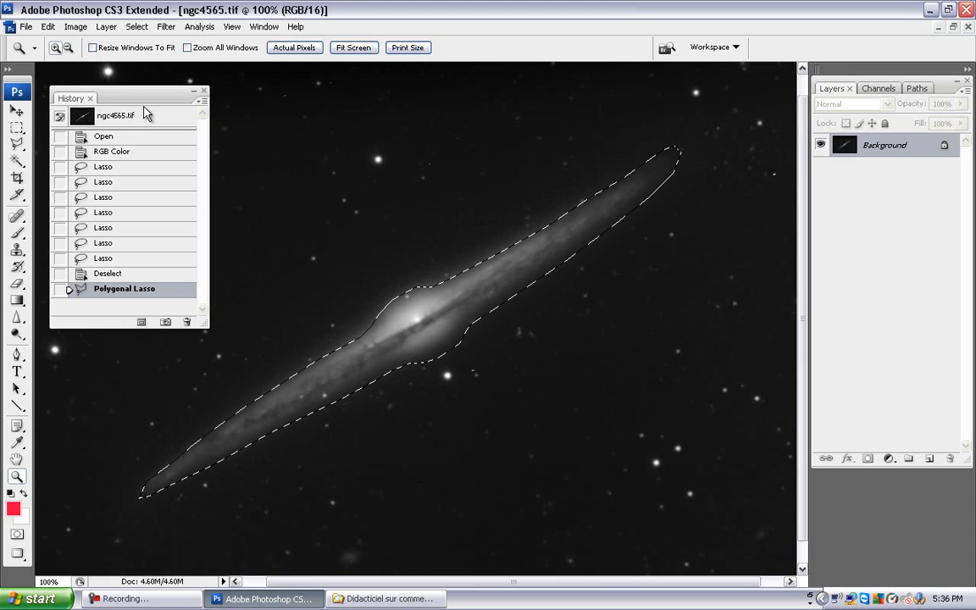
Move the selected galaxy up and to the left, and revert to the Polygonal Lasso state in the history.
{"action": "left_click", "coordinate": [49, 28]}
{"action": "left_click", "coordinate": [17, 115]}
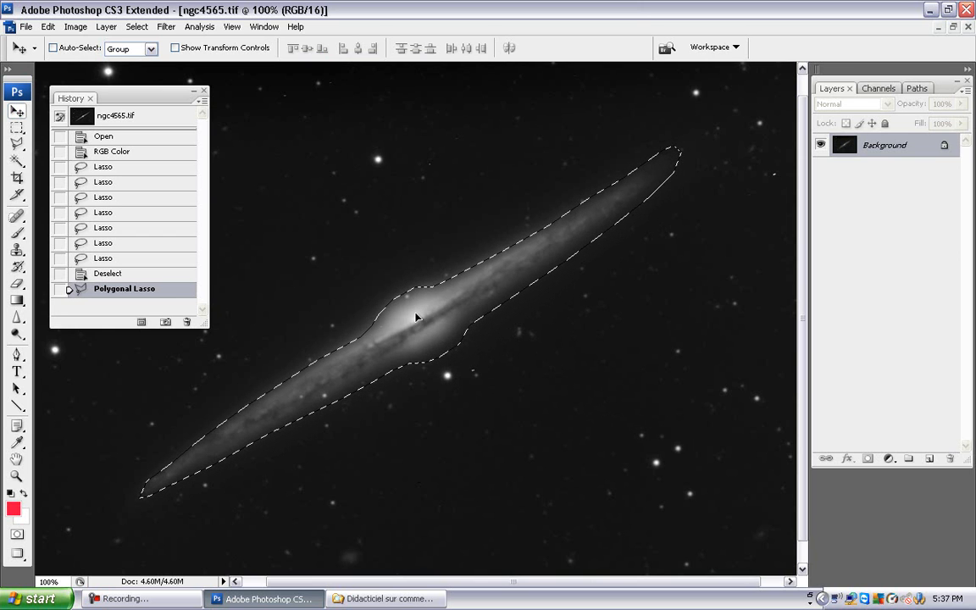
{"action": "left_click_drag", "start_coordinate": [429, 229], "coordinate": [375, 251]}
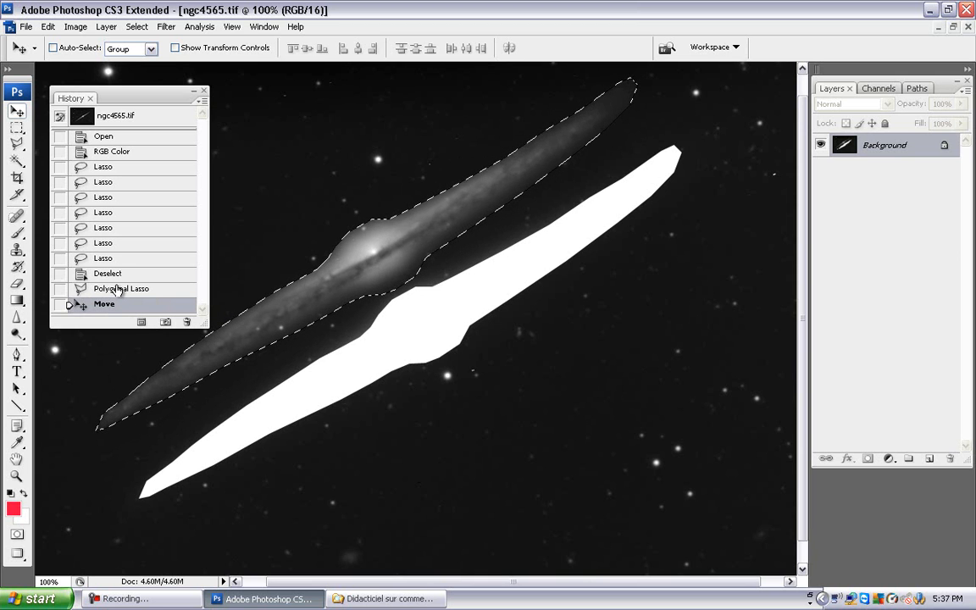
{"action": "left_click", "coordinate": [118, 289]}
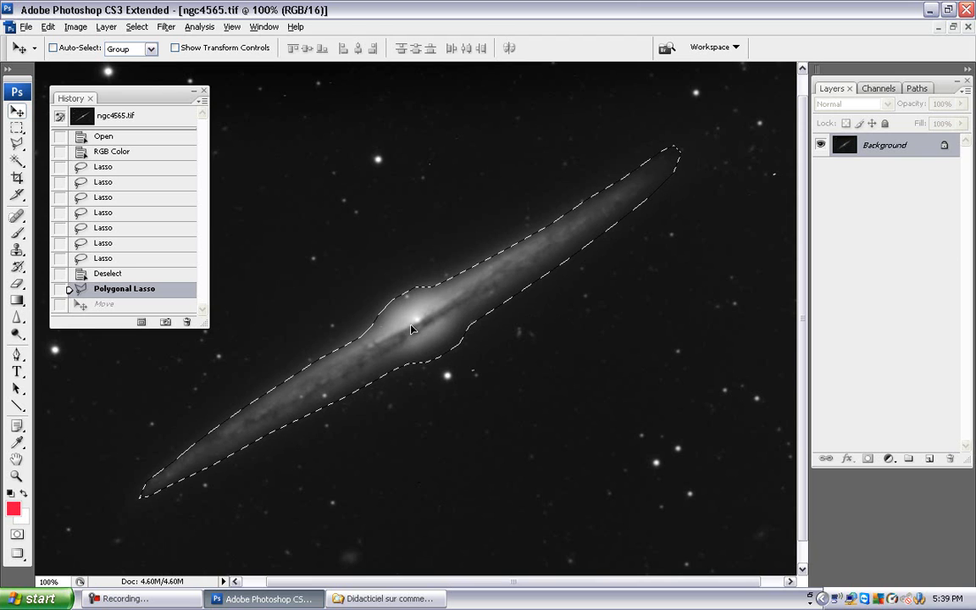
Duplicate the selected galaxy with the Move tool and place the copy below the original, parallel to it.
{"action": "left_click_drag", "start_coordinate": [403, 248], "coordinate": [403, 204]}
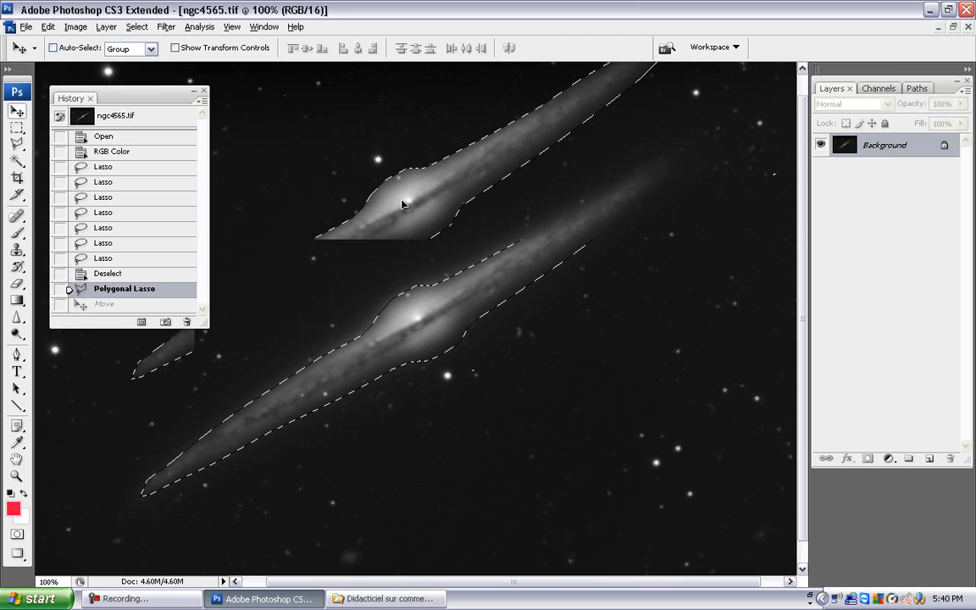
{"action": "left_click_drag", "start_coordinate": [403, 203], "coordinate": [375, 224]}
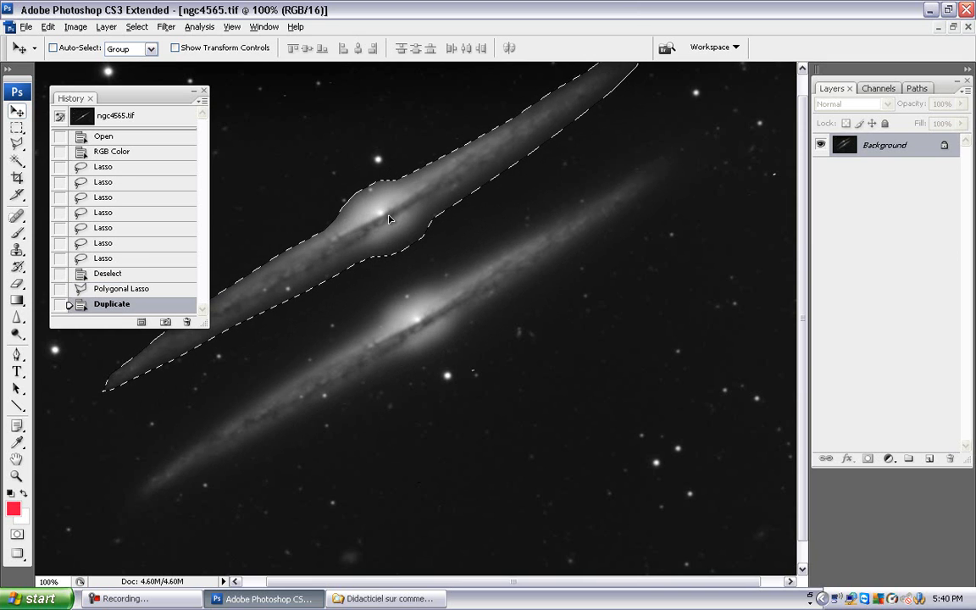
{"action": "left_click_drag", "start_coordinate": [390, 231], "coordinate": [391, 252]}
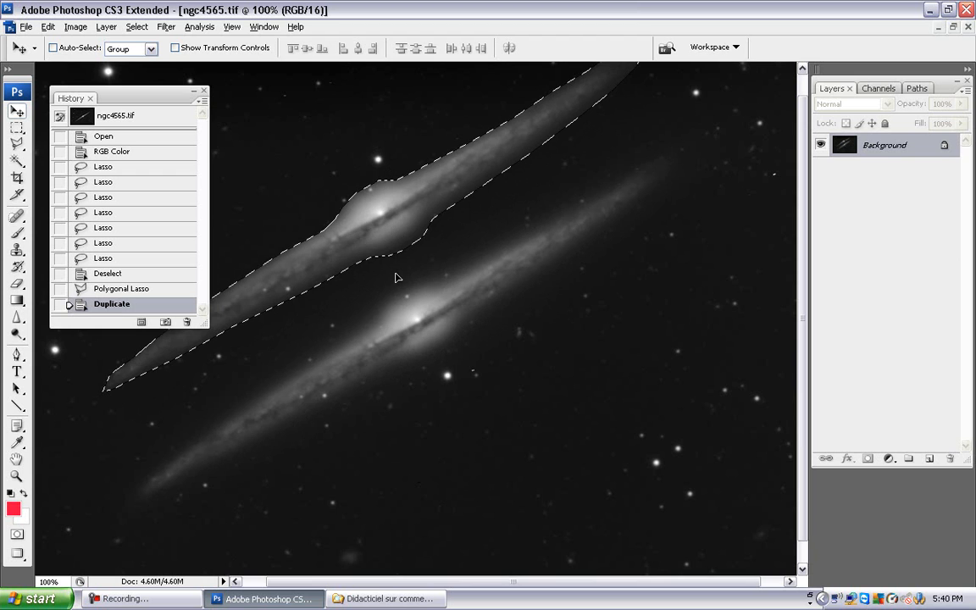
{"action": "left_click_drag", "start_coordinate": [465, 430], "coordinate": [455, 398]}
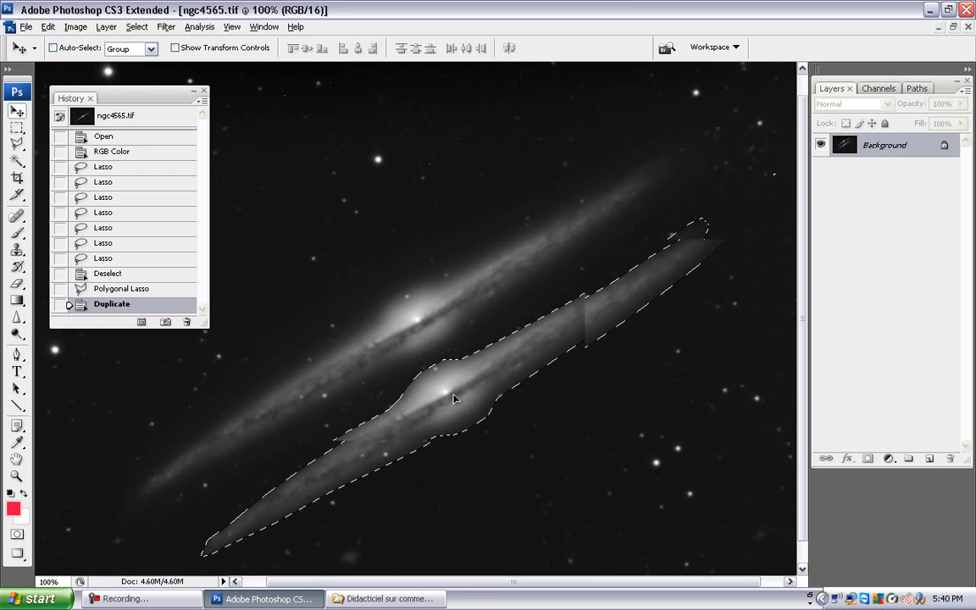
Paste the copied galaxy onto a new layer and rename that layer "copie galaxie".
{"action": "left_click", "coordinate": [49, 28]}
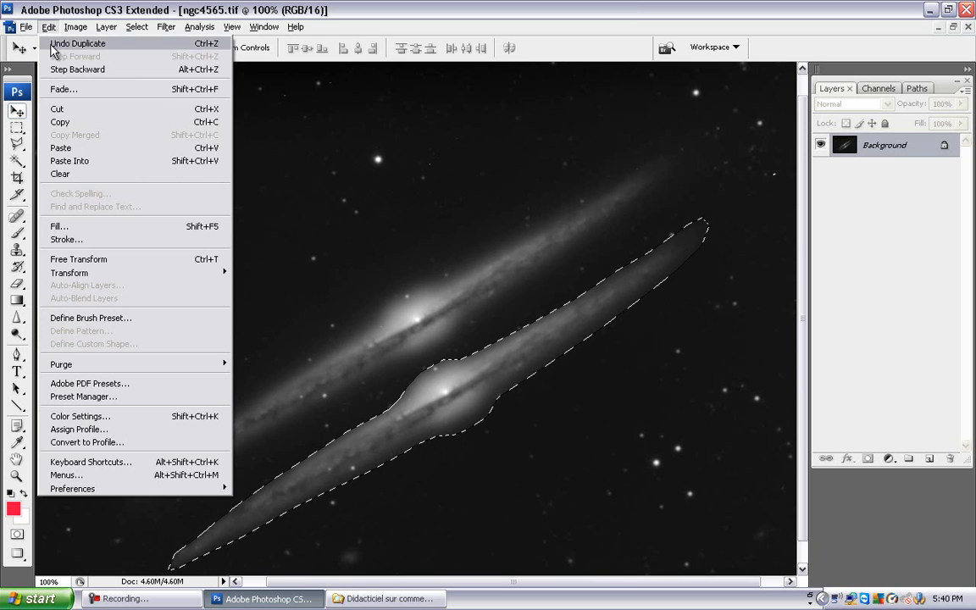
{"action": "left_click", "coordinate": [89, 147]}
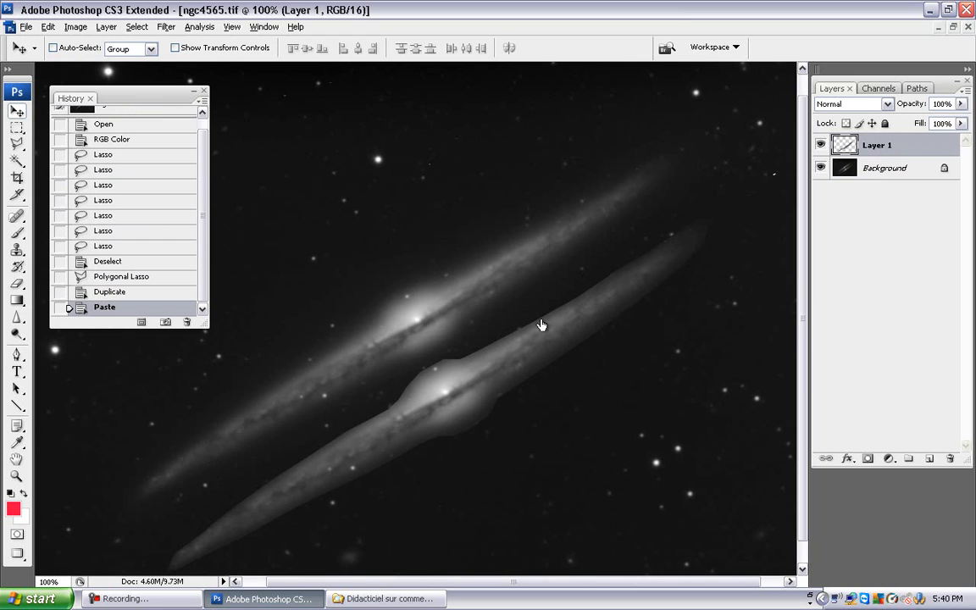
{"action": "right_click", "coordinate": [876, 148]}
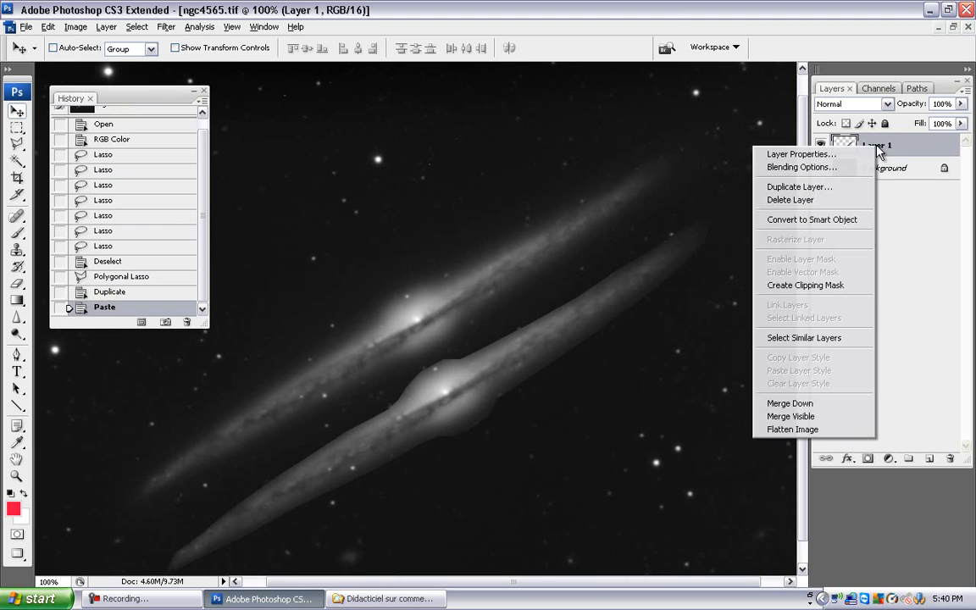
{"action": "left_click", "coordinate": [818, 159]}
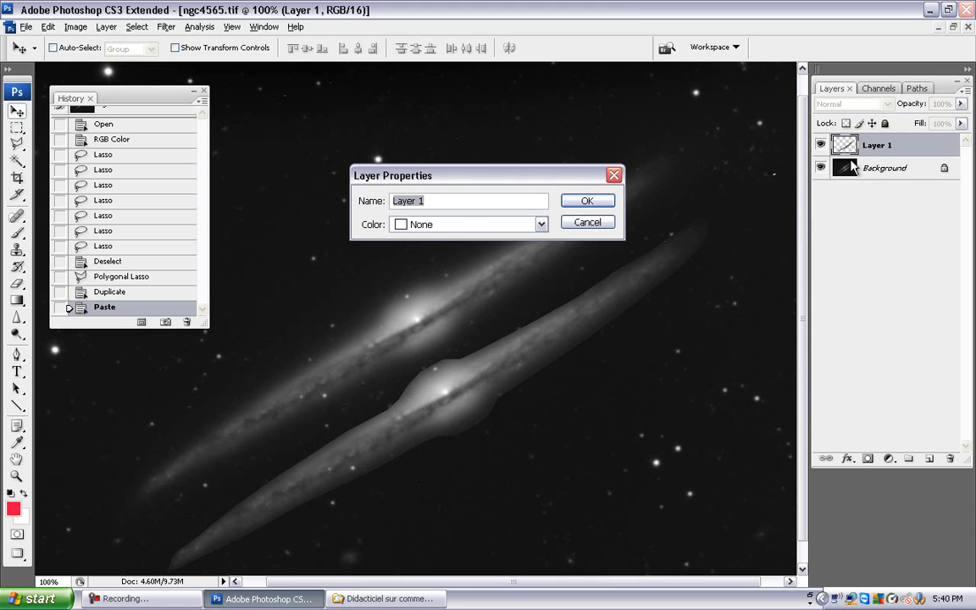
{"action": "type", "text": "c"}
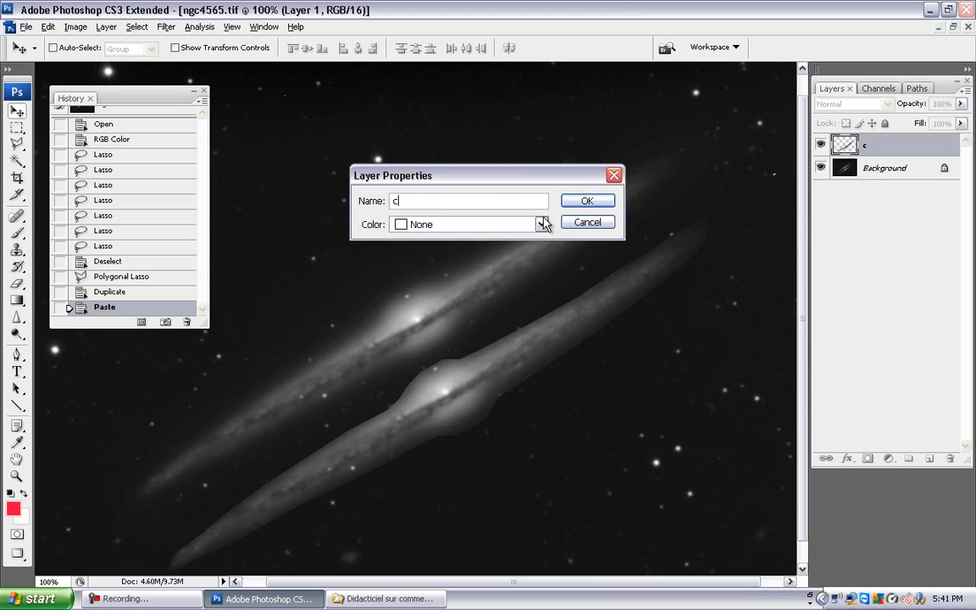
{"action": "type", "text": "opie galaxie"}
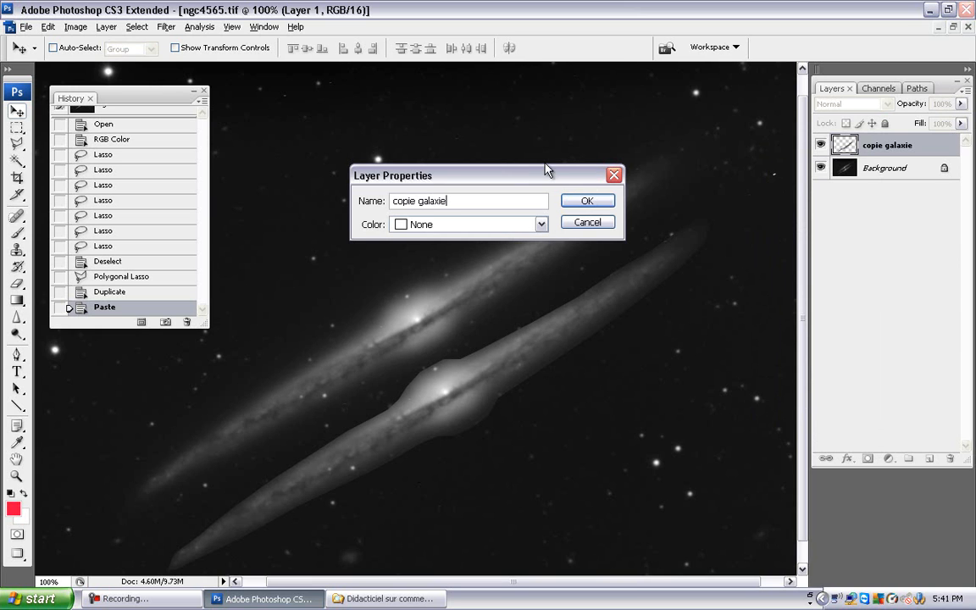
{"action": "left_click", "coordinate": [587, 204]}
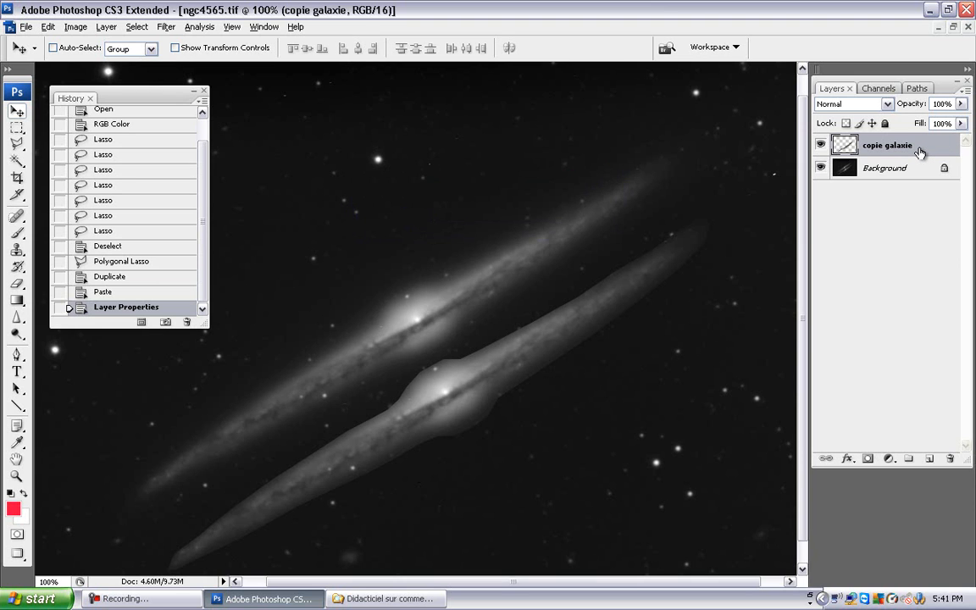
Duplicate the Background layer as "Background copy" within ngc4565.tif.
{"action": "left_click", "coordinate": [885, 177]}
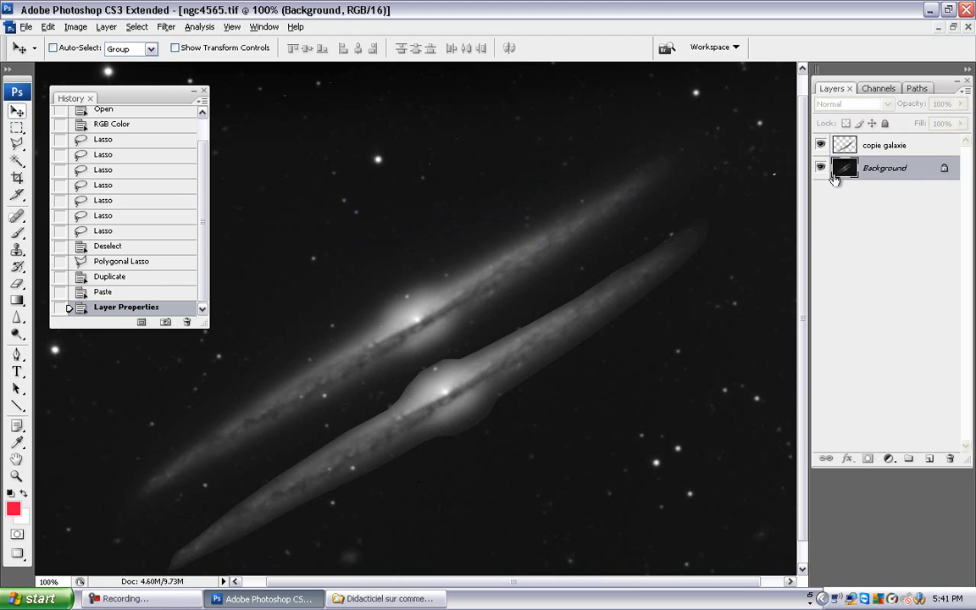
{"action": "right_click", "coordinate": [897, 174]}
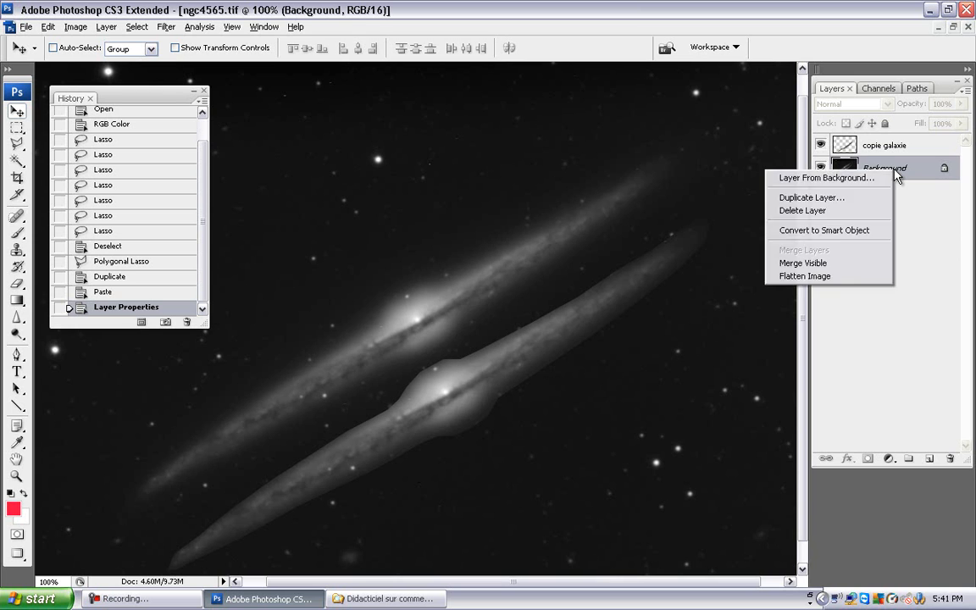
{"action": "left_click", "coordinate": [812, 202]}
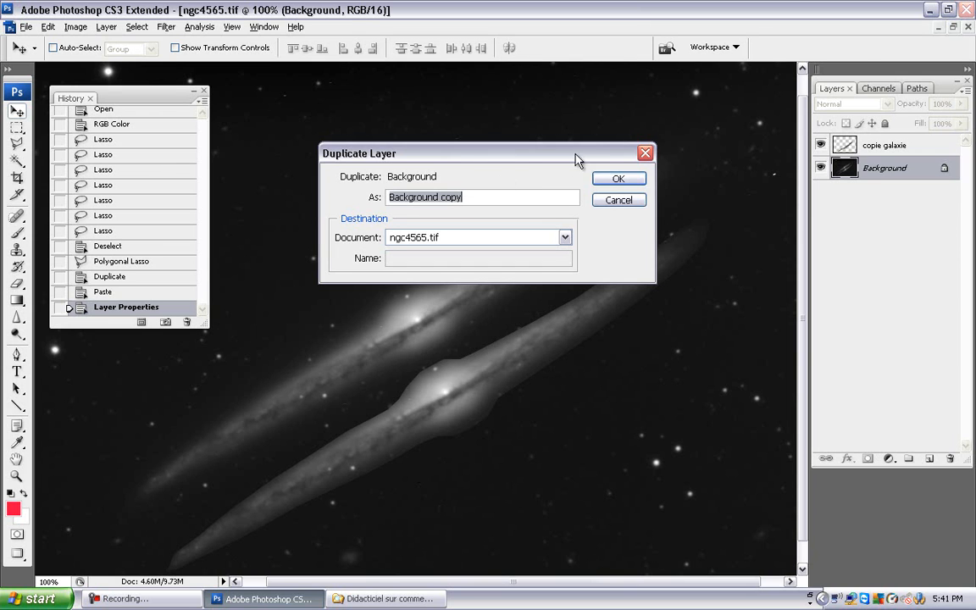
{"action": "left_click", "coordinate": [618, 181]}
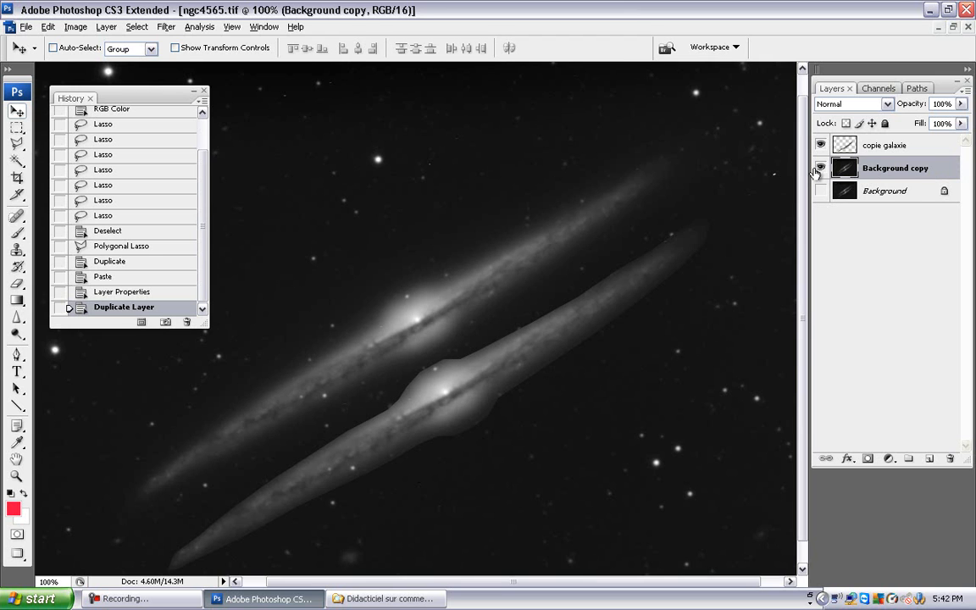
Toggle the visibility of the three layers to view them separately, and revert to the Deselect state in the history.
{"action": "left_click", "coordinate": [820, 170]}
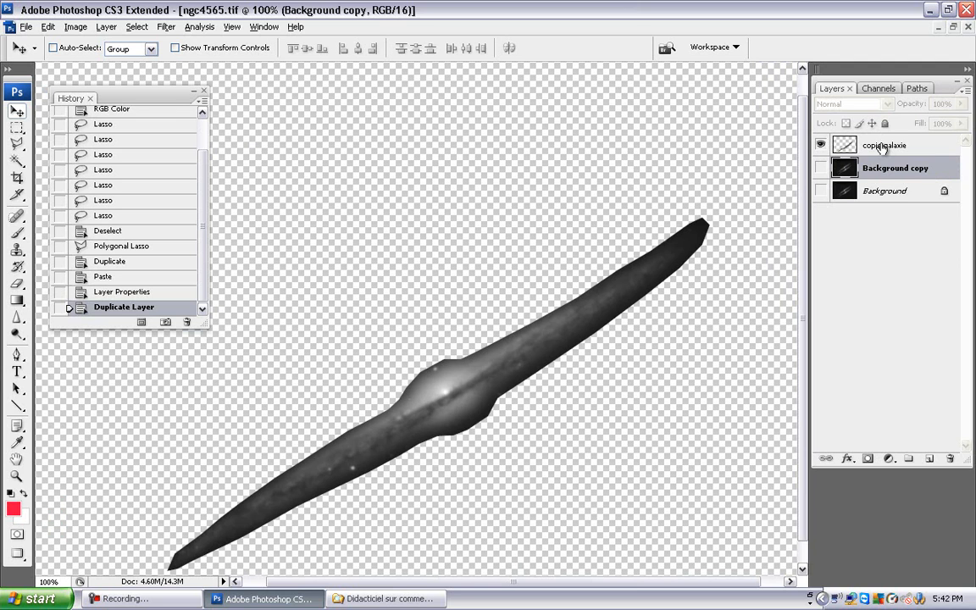
{"action": "left_click", "coordinate": [882, 146]}
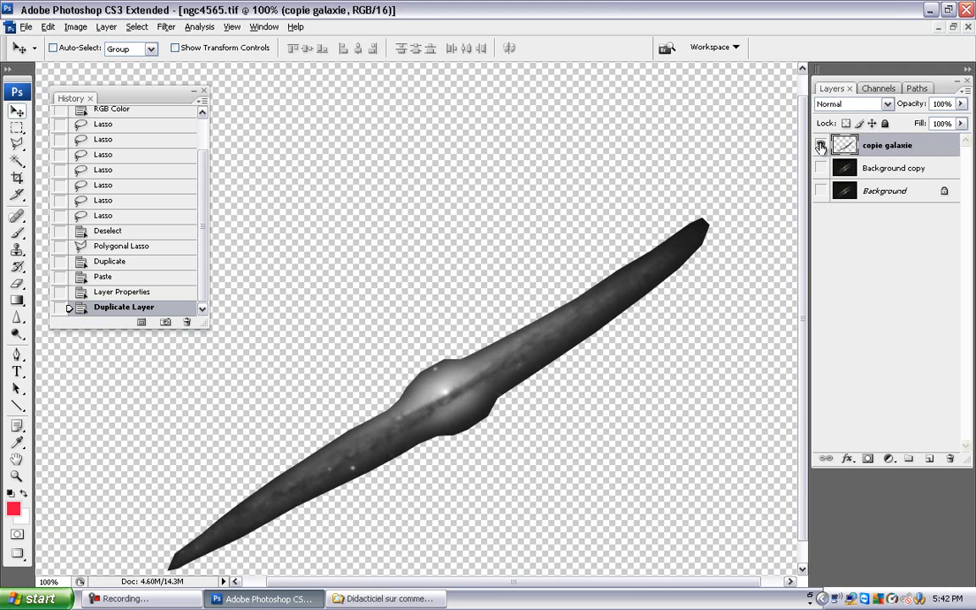
{"action": "left_click", "coordinate": [822, 147]}
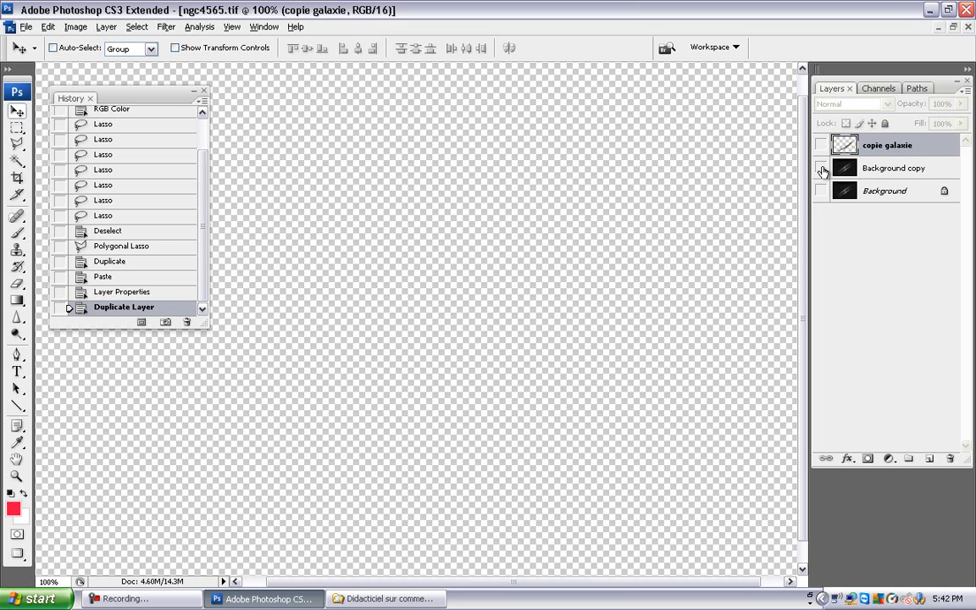
{"action": "left_click", "coordinate": [822, 169]}
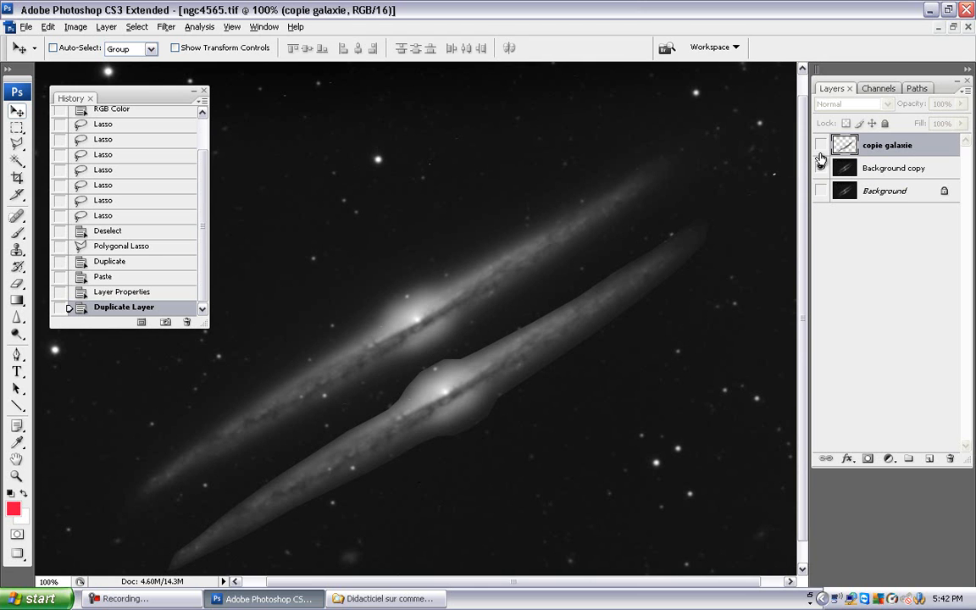
{"action": "left_click_drag", "start_coordinate": [820, 167], "coordinate": [820, 226]}
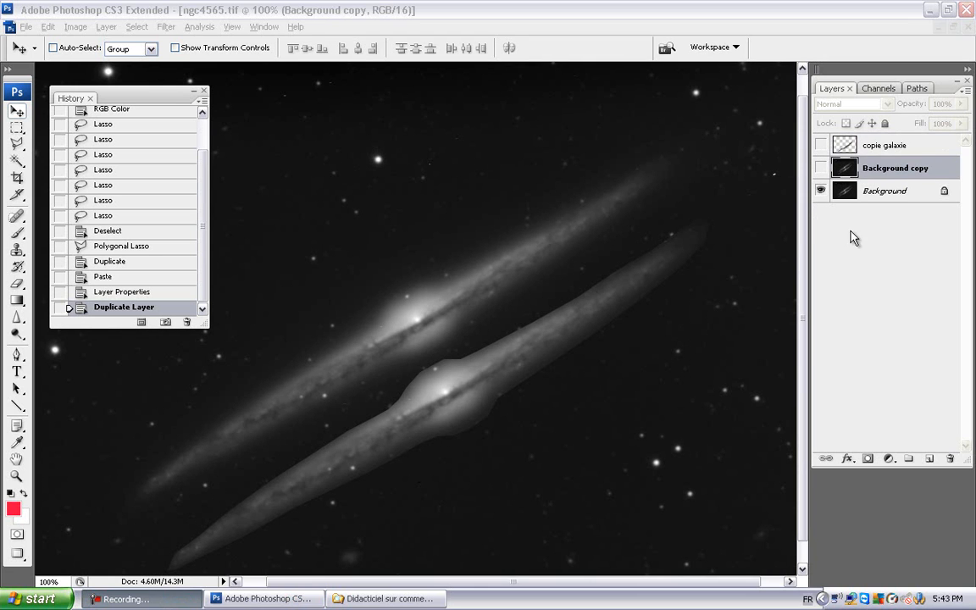
{"action": "left_click", "coordinate": [851, 169]}
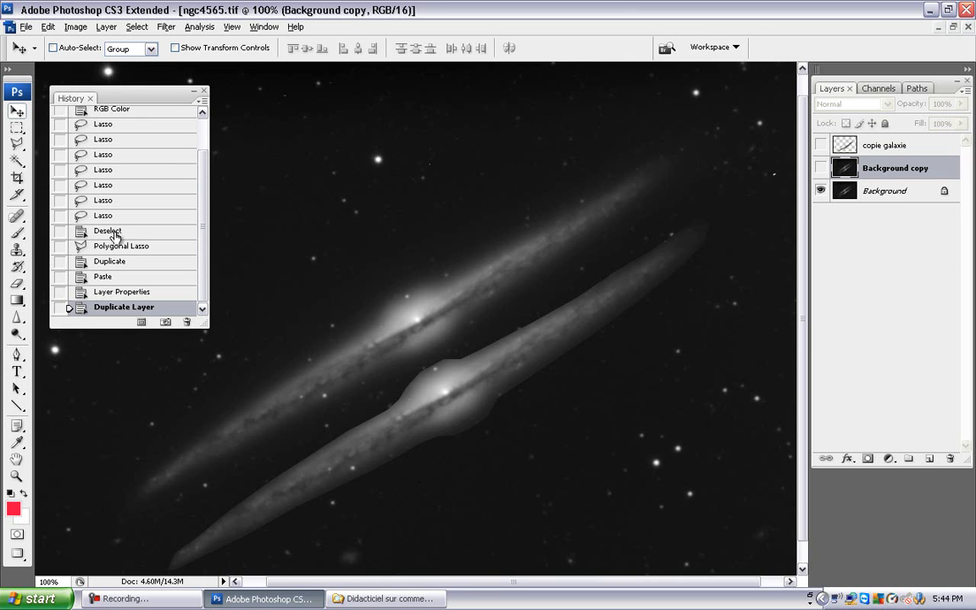
{"action": "left_click", "coordinate": [127, 235]}
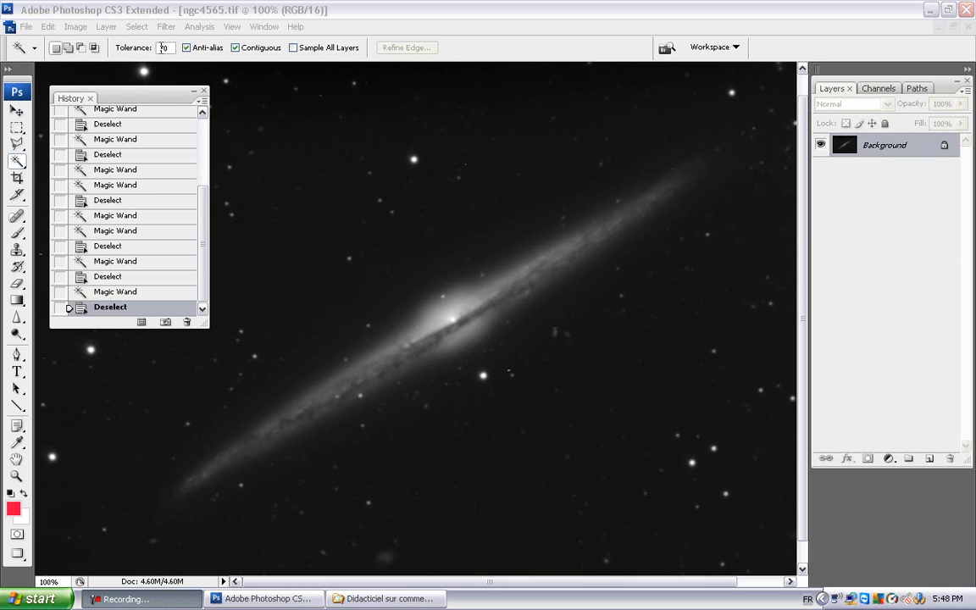
Set the Magic Wand tolerance to 40 and clear a trial selection made at the galaxy's core.
{"action": "left_click", "coordinate": [162, 48]}
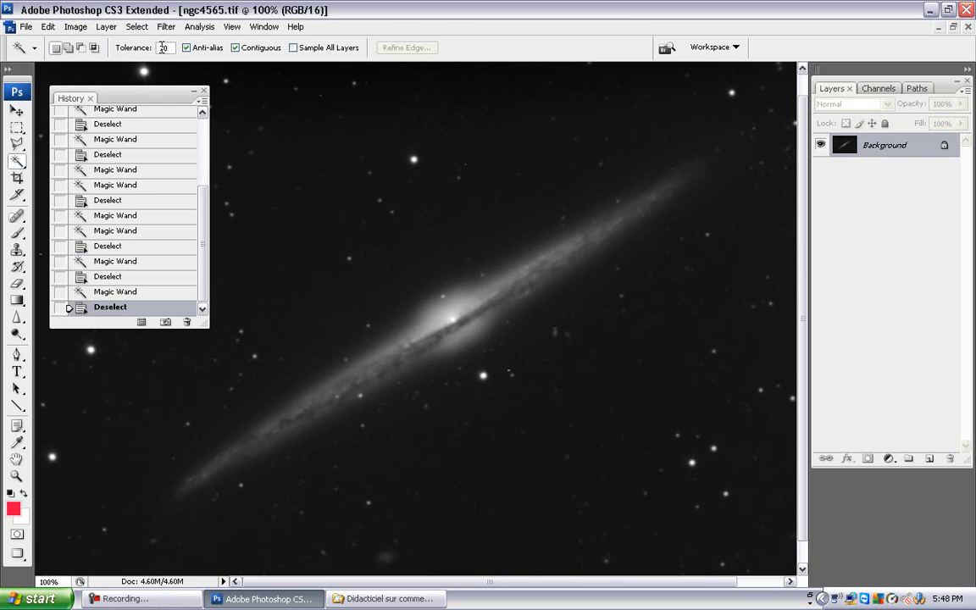
{"action": "type", "text": "70"}
{"action": "type", "text": "0"}
{"action": "left_click", "coordinate": [457, 333]}
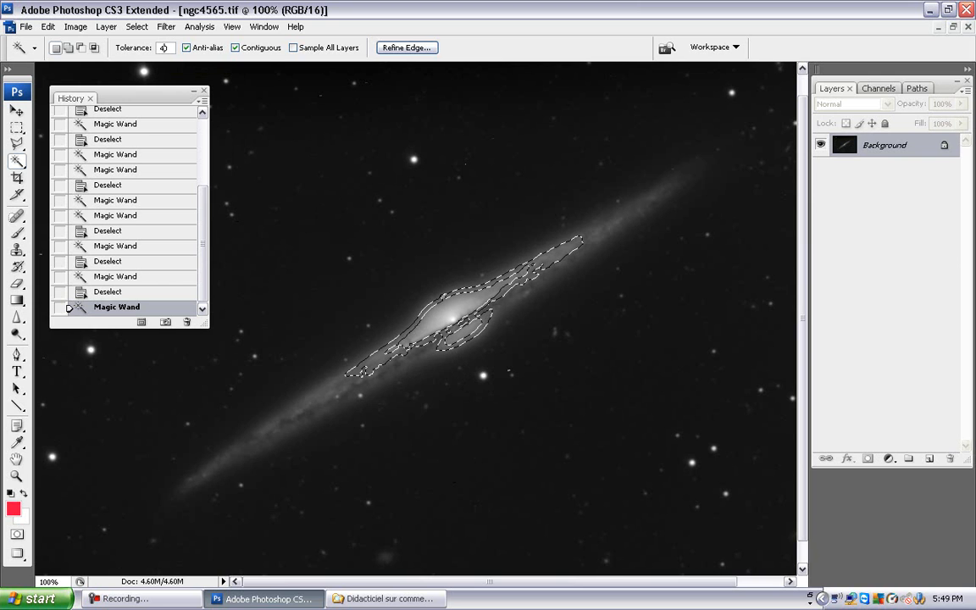
{"action": "key", "text": "ctrl+d"}
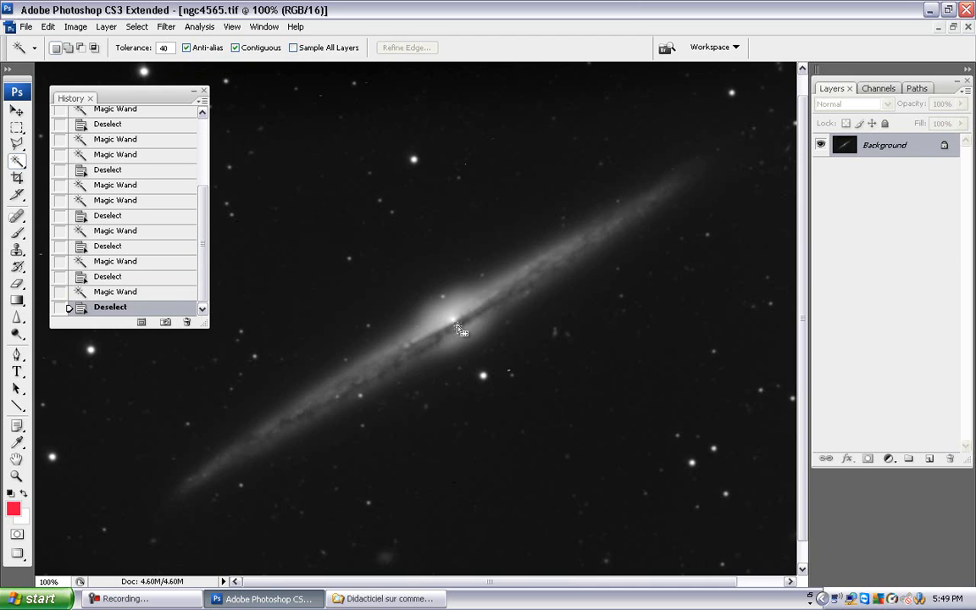
Select the galaxy's disk with the Magic Wand and add its bright core to the selection using Add to selection.
{"action": "left_click", "coordinate": [459, 330]}
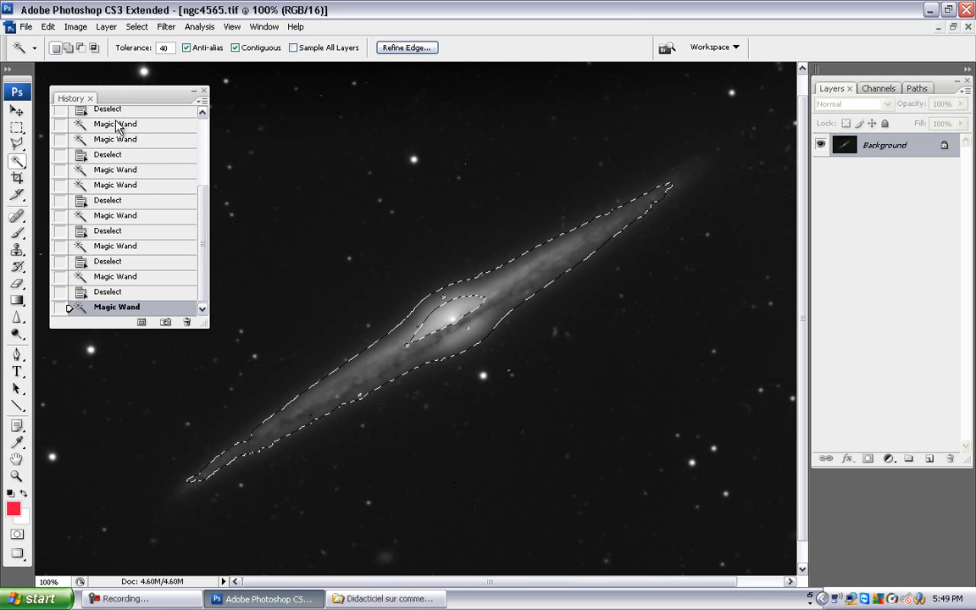
{"action": "left_click", "coordinate": [67, 49]}
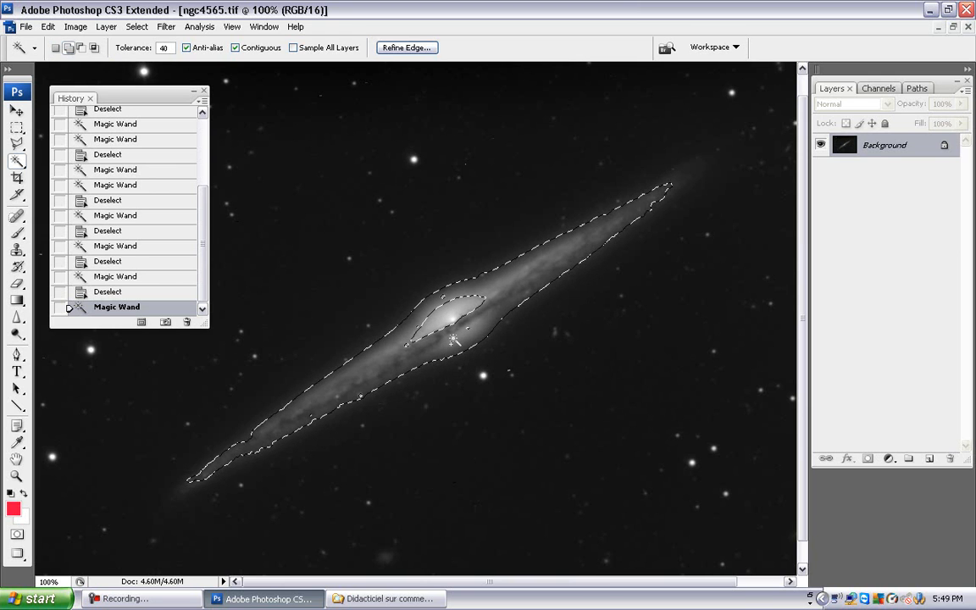
{"action": "left_click", "coordinate": [452, 319]}
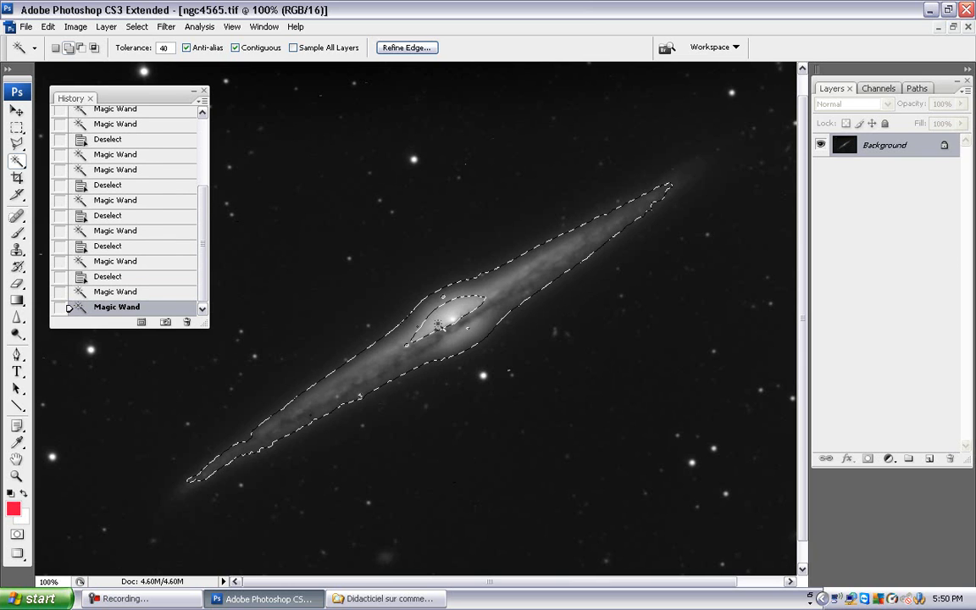
{"action": "left_click", "coordinate": [408, 345], "text": "shift"}
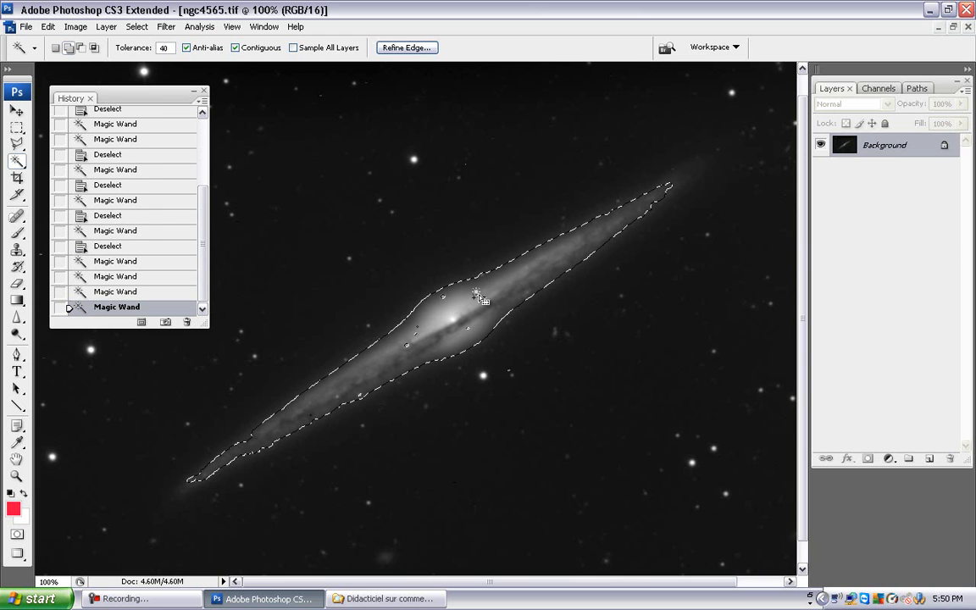
Try to extend the galaxy selection near its lower-left end with the freehand Lasso.
{"action": "left_click", "coordinate": [18, 148]}
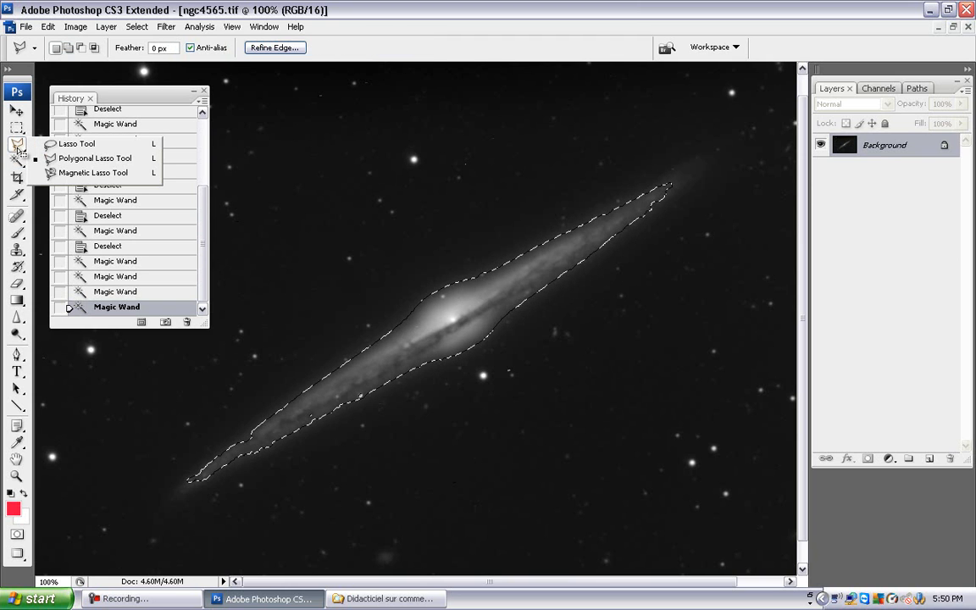
{"action": "left_click", "coordinate": [47, 144]}
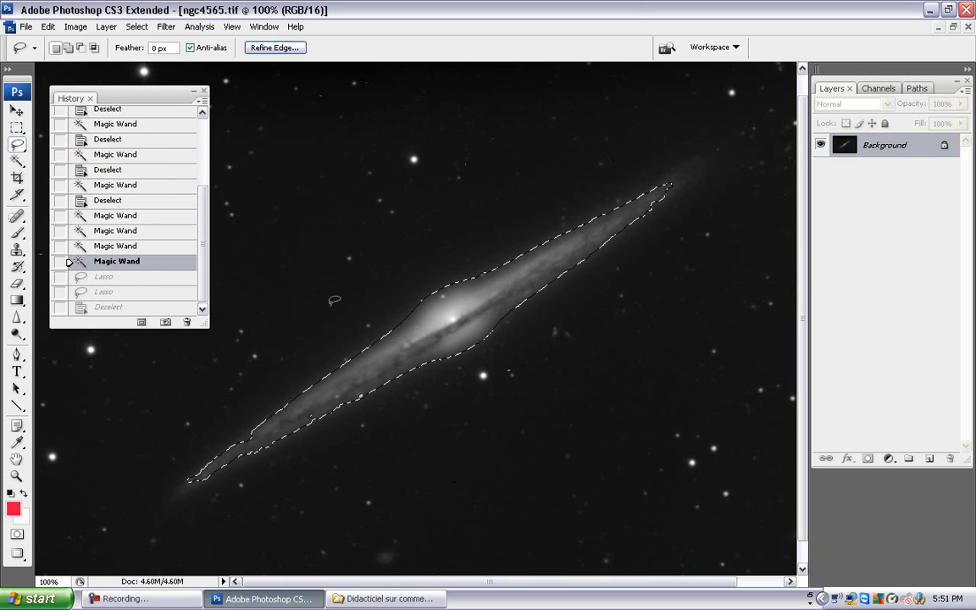
{"action": "mouse_move", "coordinate": [287, 395]}
{"action": "left_mouse_down"}
{"action": "mouse_move", "coordinate": [258, 412]}
{"action": "mouse_move", "coordinate": [240, 458]}
{"action": "mouse_move", "coordinate": [262, 438]}
{"action": "left_mouse_up"}
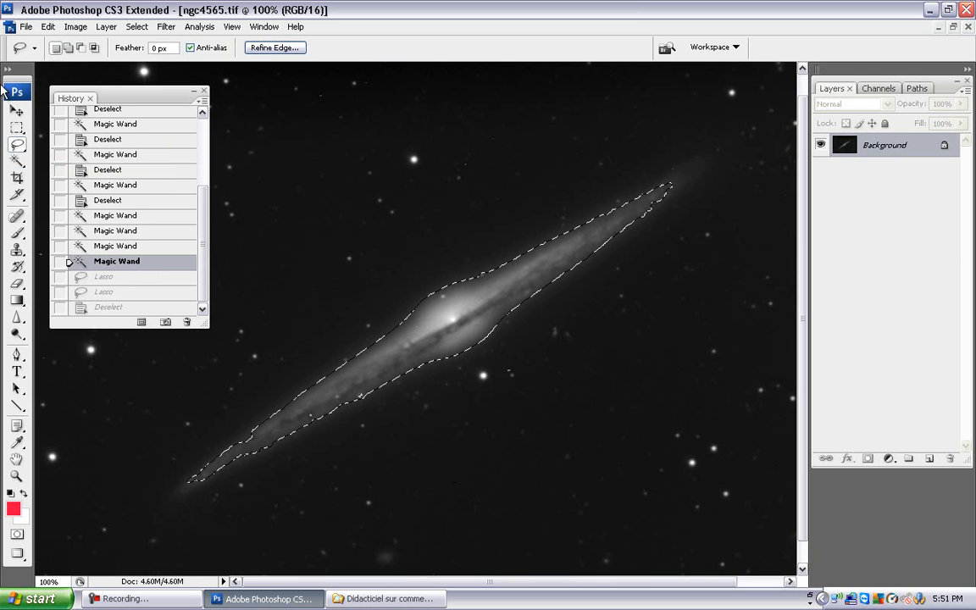
Add the galaxy's faint lower-left tip to the selection by outlining it with the Polygonal Lasso.
{"action": "left_click", "coordinate": [21, 148]}
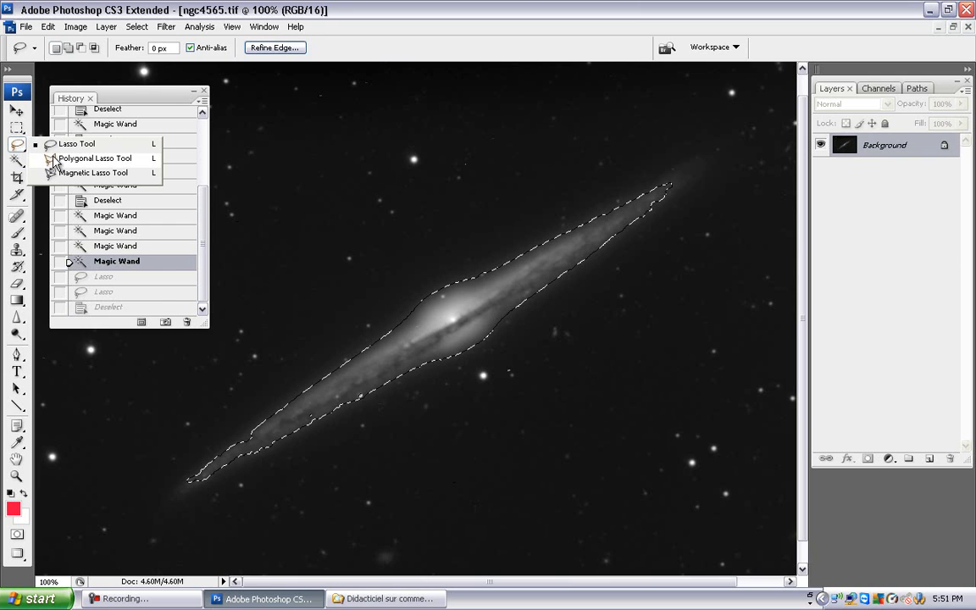
{"action": "left_click", "coordinate": [95, 159]}
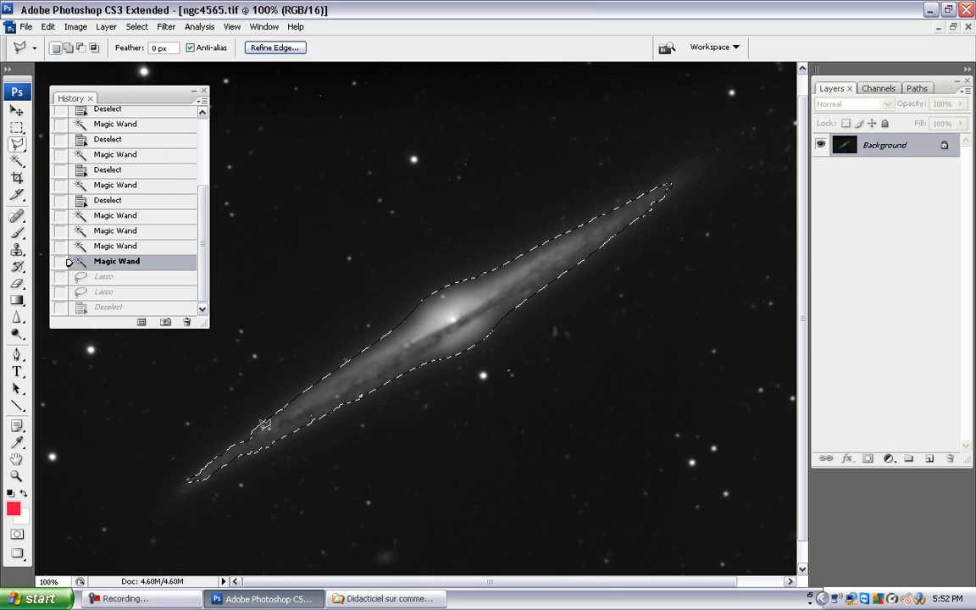
{"action": "left_click", "coordinate": [253, 432]}
{"action": "left_click", "coordinate": [432, 366]}
{"action": "key", "text": "Escape"}
{"action": "scroll", "coordinate": [187, 388], "scroll_direction": "down", "scroll_amount": 1}
{"action": "left_click", "coordinate": [173, 472]}
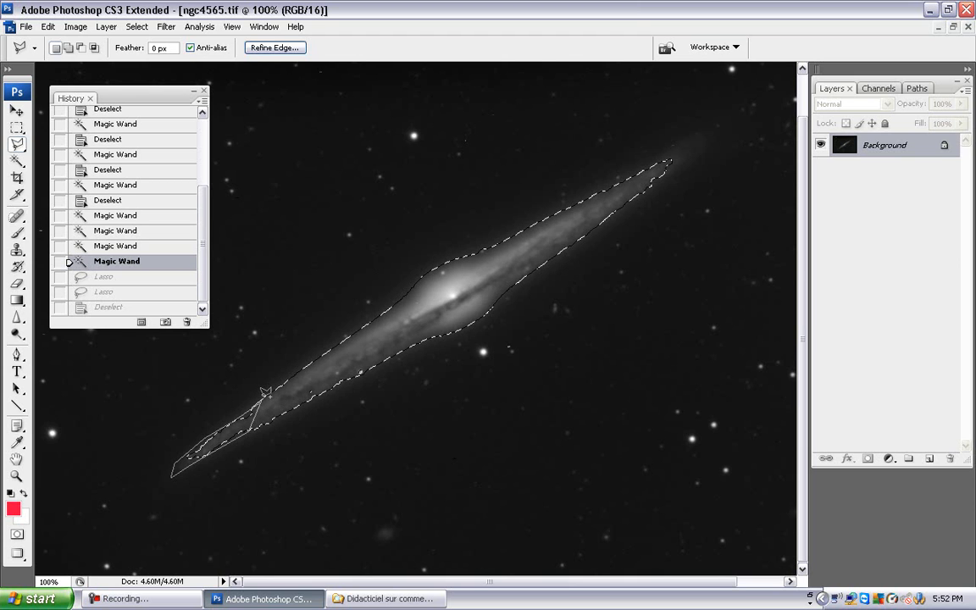
{"action": "double_click", "coordinate": [255, 400]}
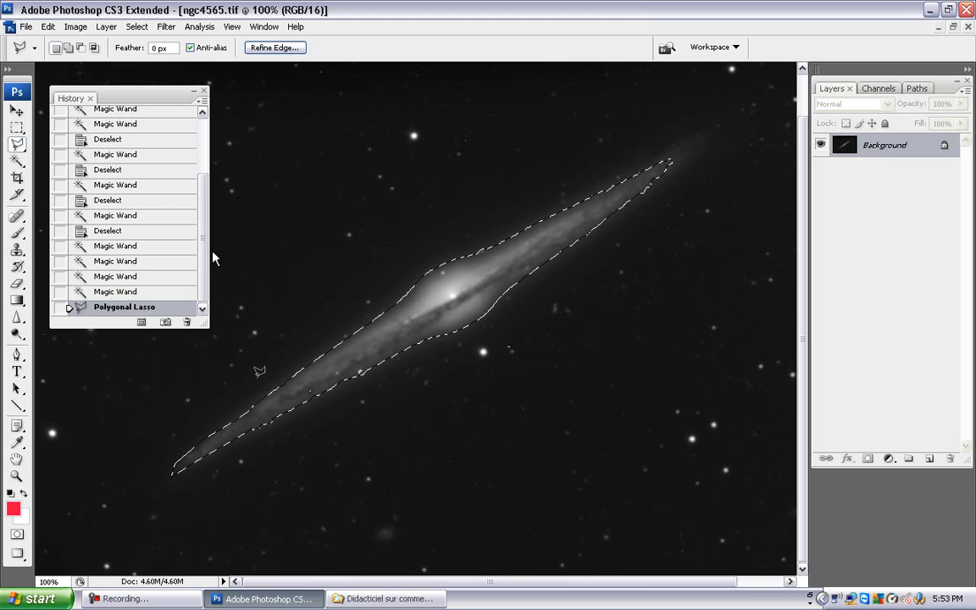
Examine the Polygonal Lasso's add, subtract and intersect selection modes.
{"action": "left_click", "coordinate": [68, 48]}
{"action": "left_click", "coordinate": [81, 48]}
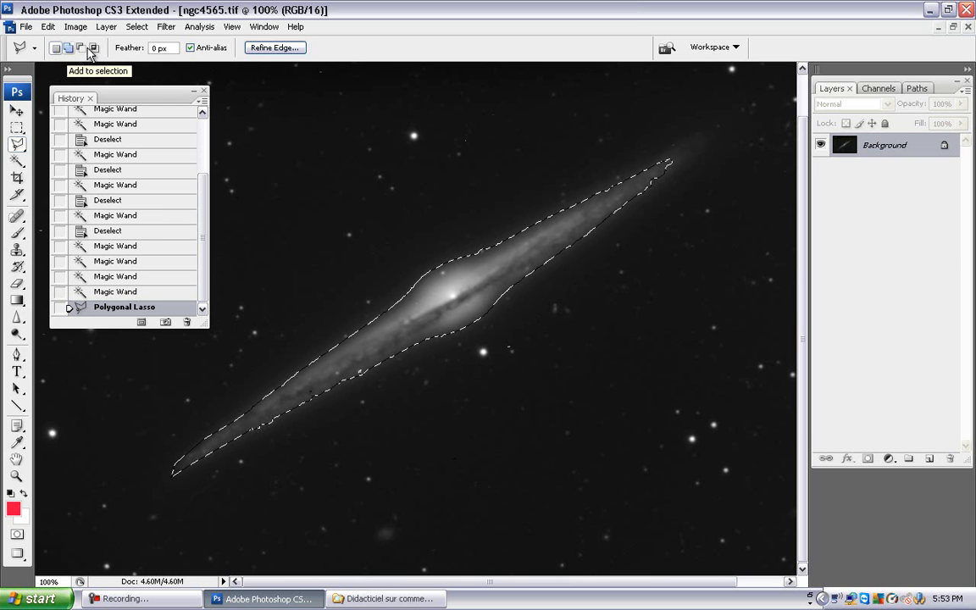
{"action": "left_click", "coordinate": [80, 48]}
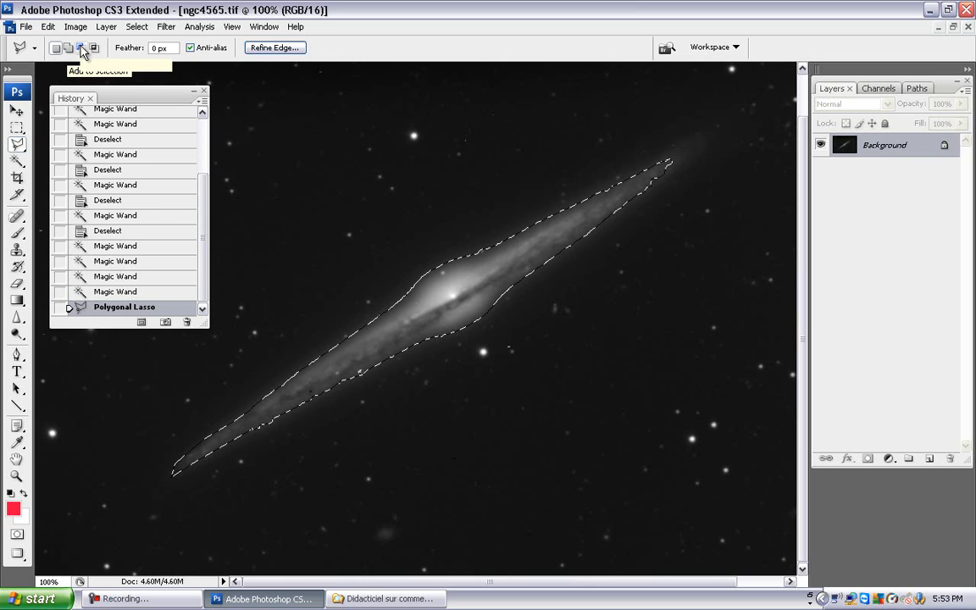
{"action": "left_click", "coordinate": [94, 48]}
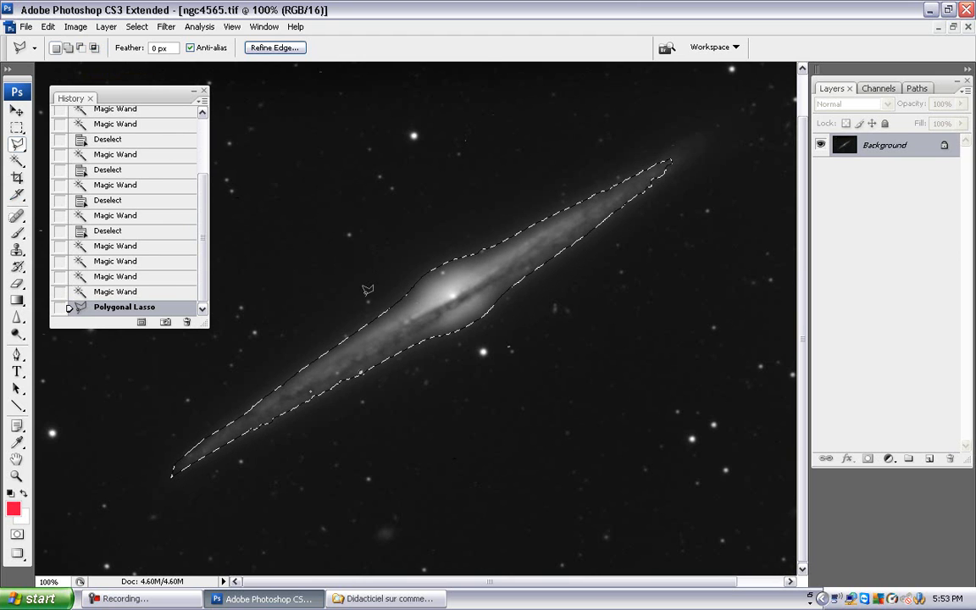
Clear the galaxy selection and set the Spot Healing Brush diameter to 6 px for the small artifact below the galaxy's core.
{"action": "key", "text": "ctrl+d"}
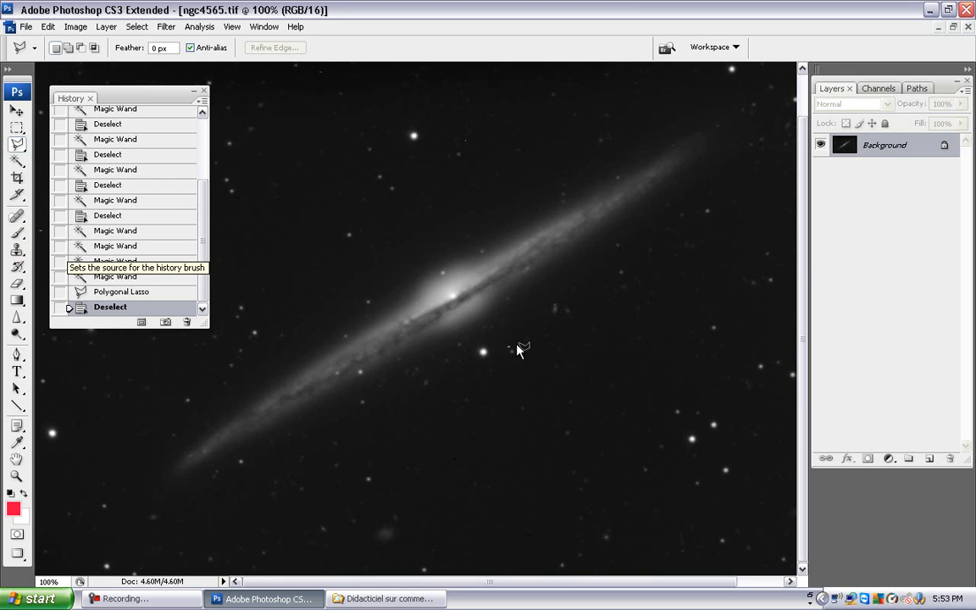
{"action": "left_click", "coordinate": [14, 477]}
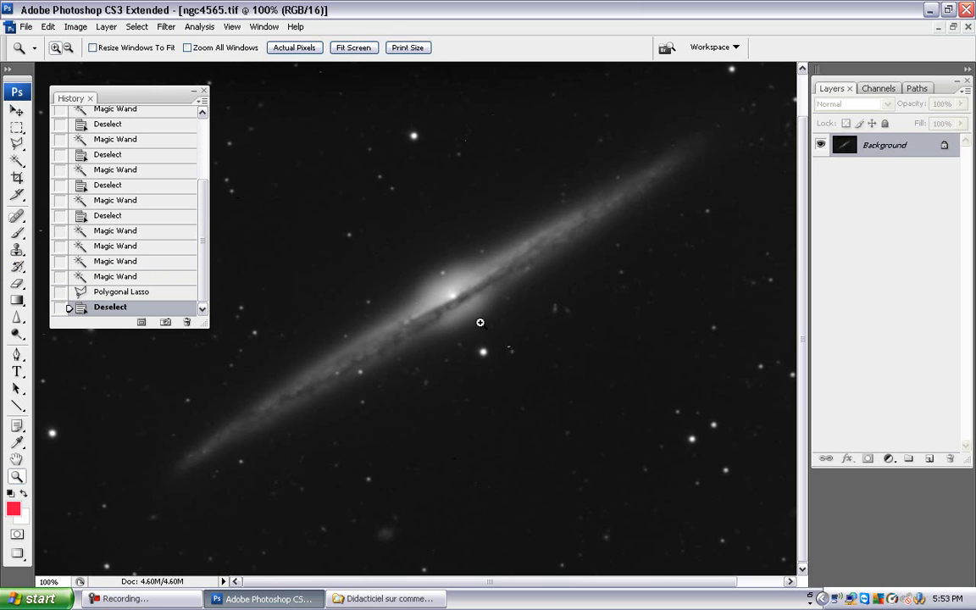
{"action": "left_click_drag", "start_coordinate": [483, 318], "coordinate": [541, 374]}
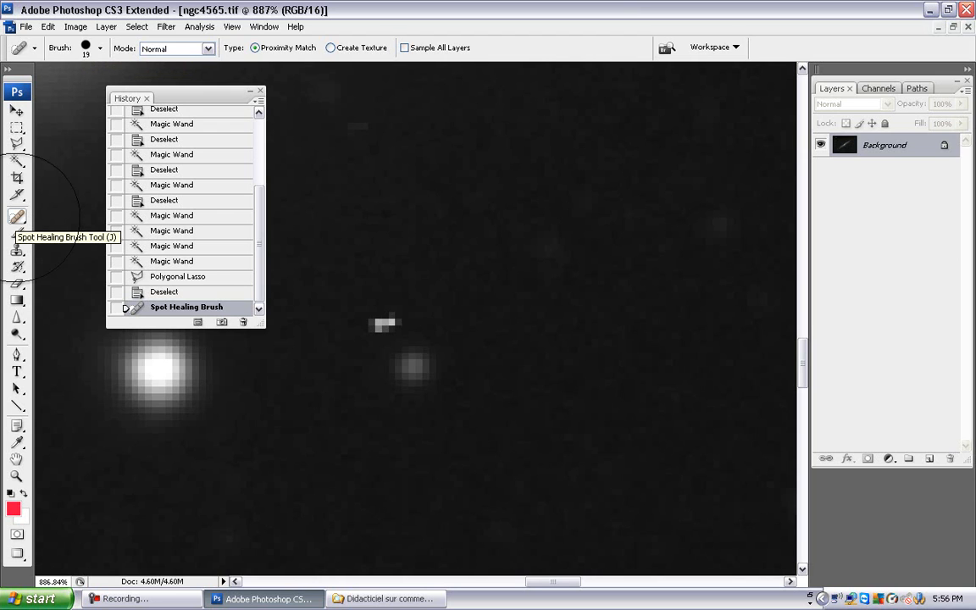
{"action": "left_click", "coordinate": [100, 51]}
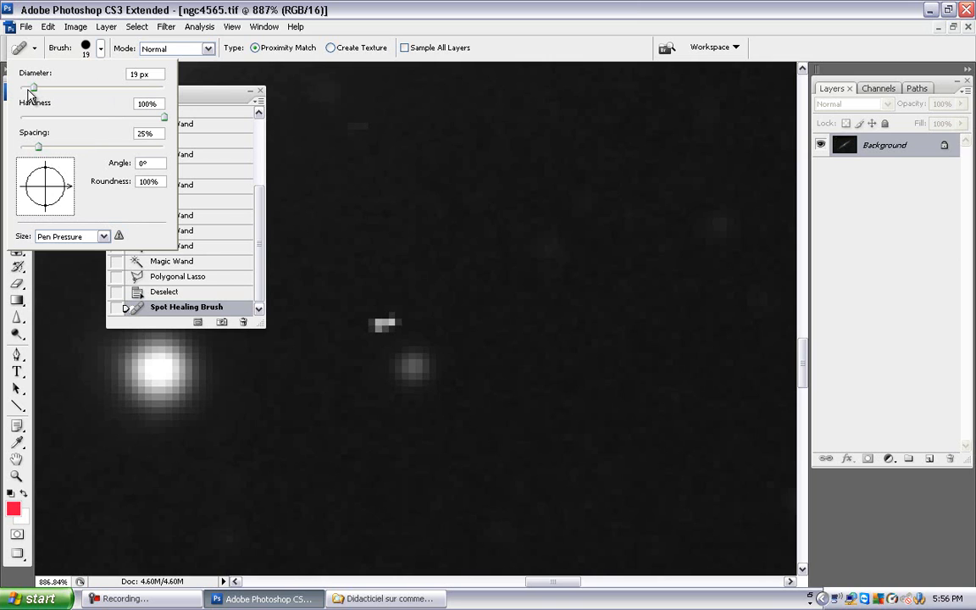
{"action": "left_click_drag", "start_coordinate": [28, 91], "coordinate": [24, 88]}
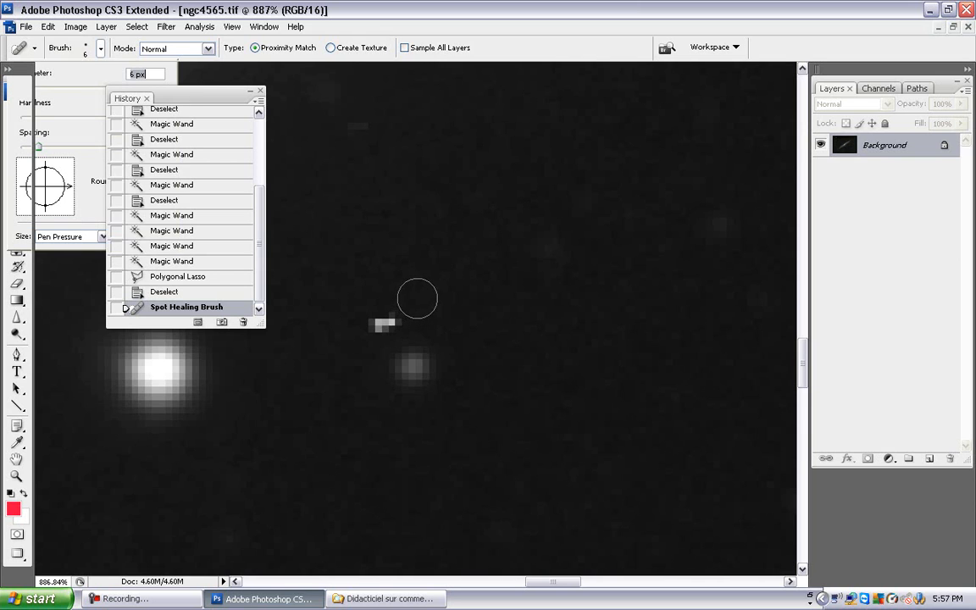
Remove the small bright pixel artifact beside the star below the galaxy's core with the Spot Healing Brush.
{"action": "left_click", "coordinate": [382, 321]}
{"action": "left_click", "coordinate": [384, 323]}
{"action": "left_click", "coordinate": [384, 323]}
{"action": "left_click", "coordinate": [385, 324]}
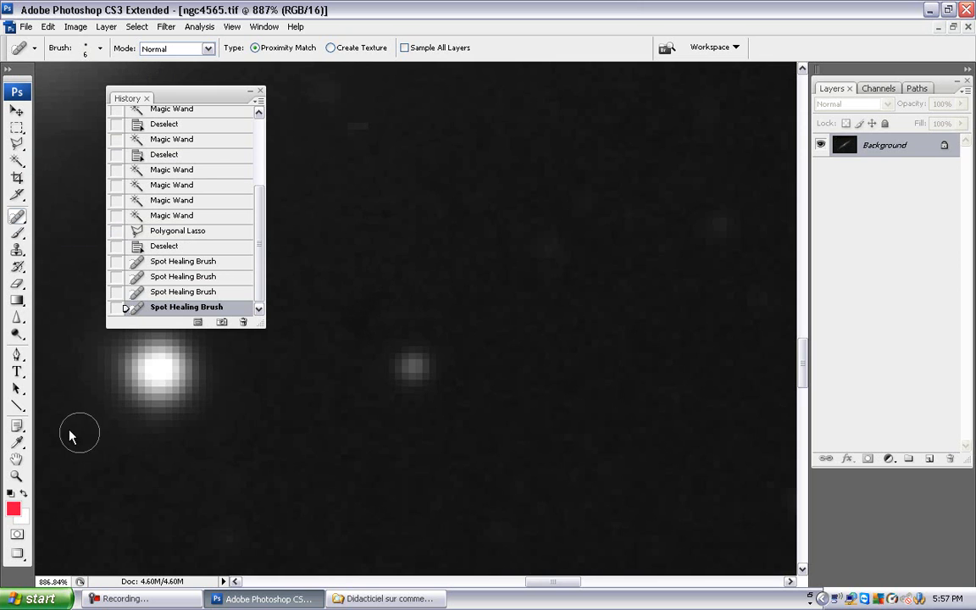
Compare the whole image at 100% before and after the spot healing by switching between the two history states.
{"action": "double_click", "coordinate": [17, 477]}
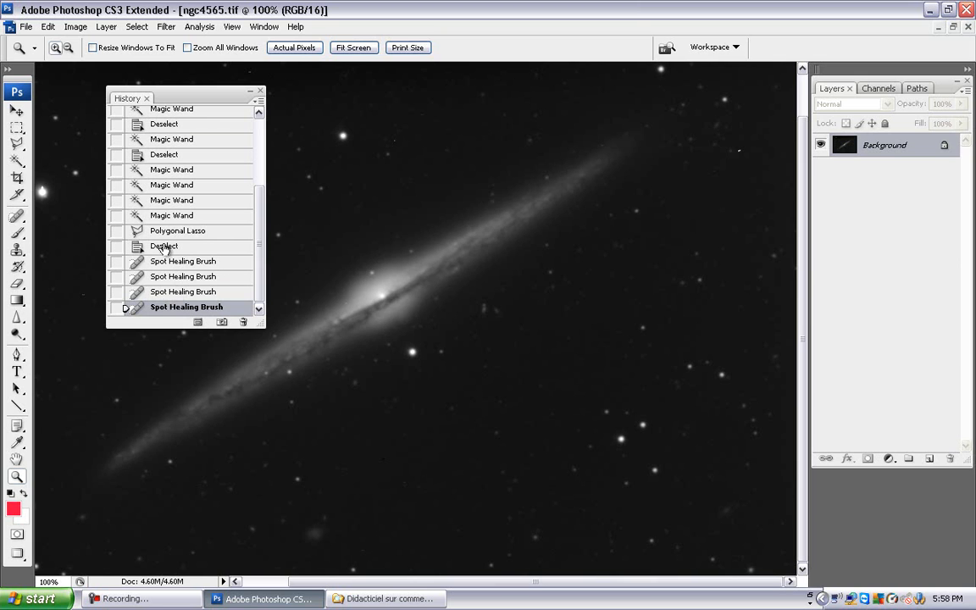
{"action": "left_click", "coordinate": [165, 246]}
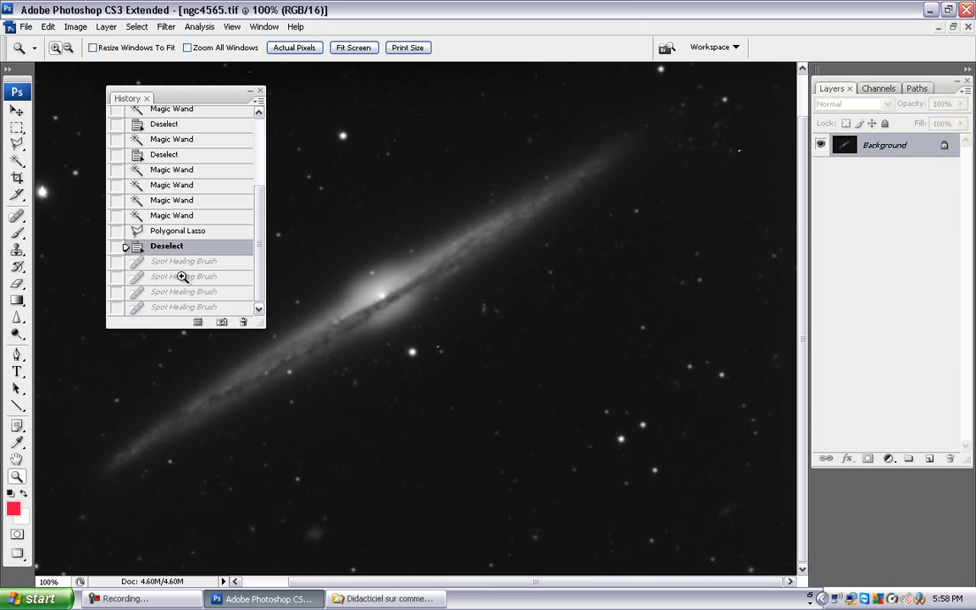
{"action": "left_click", "coordinate": [154, 313]}
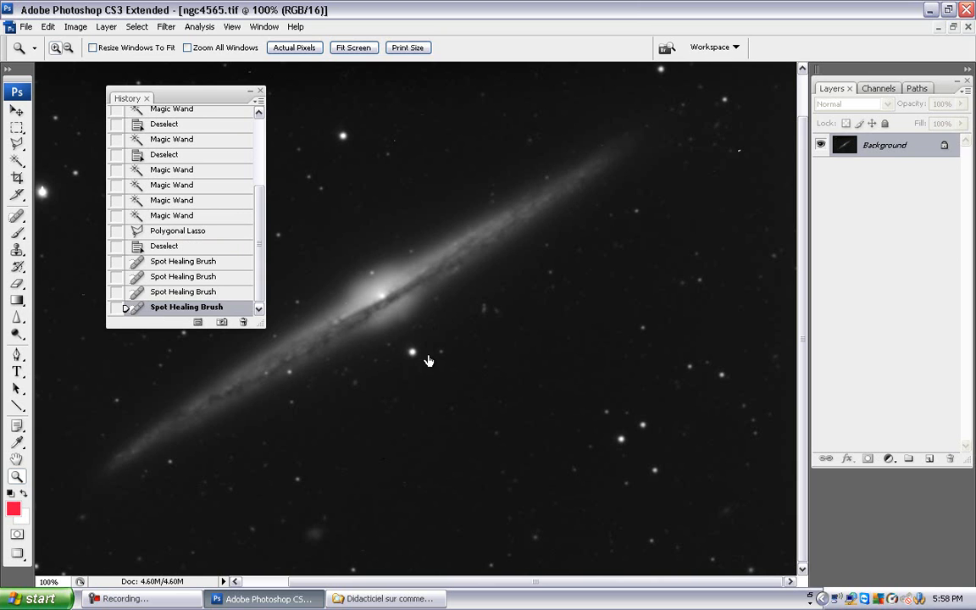
{"action": "key", "text": "ctrl+z"}
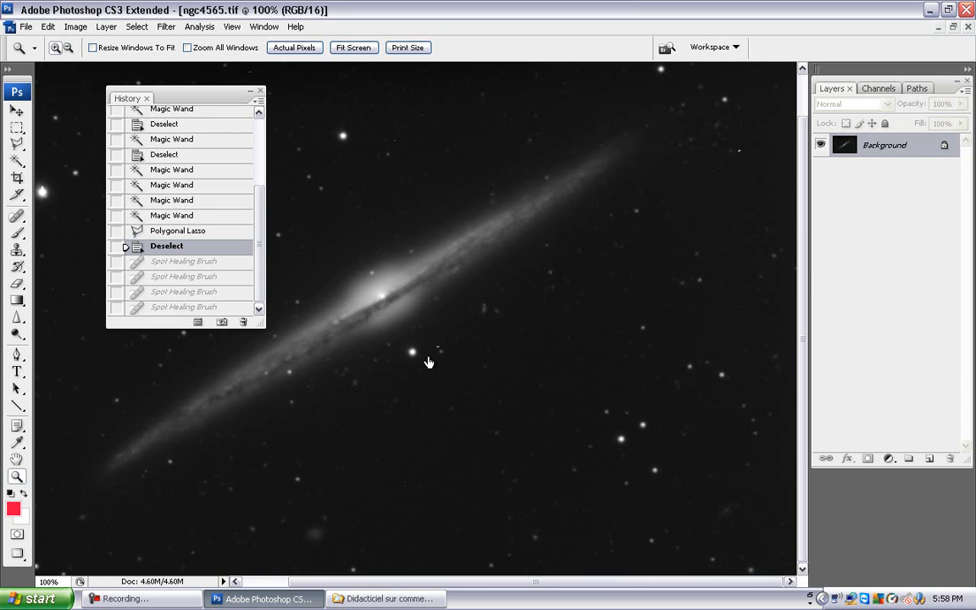
{"action": "key", "text": "ctrl+z"}
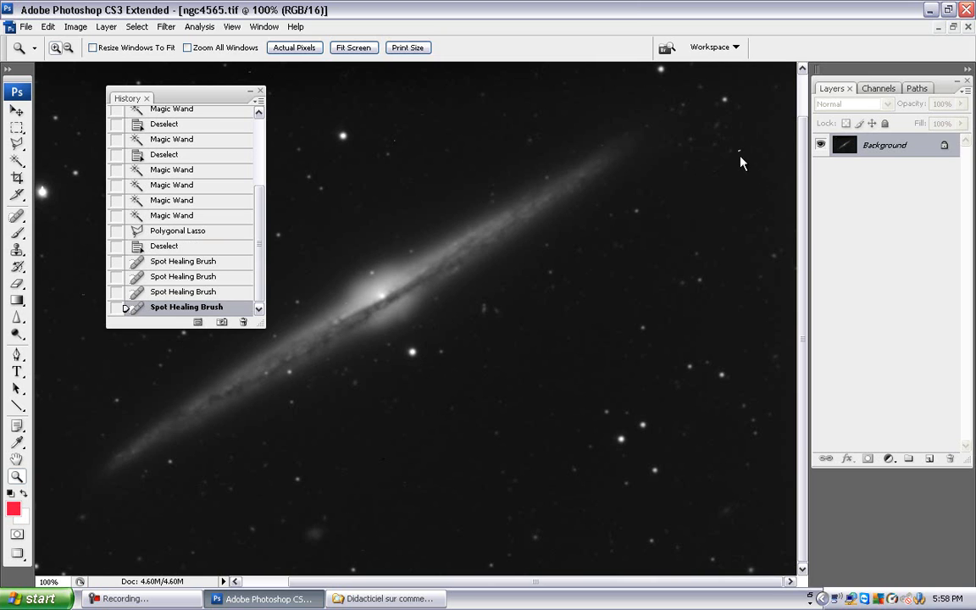
Heal the white artifact near the image's upper-right corner and small spots in the sky above and below the galaxy.
{"action": "left_click", "coordinate": [15, 217]}
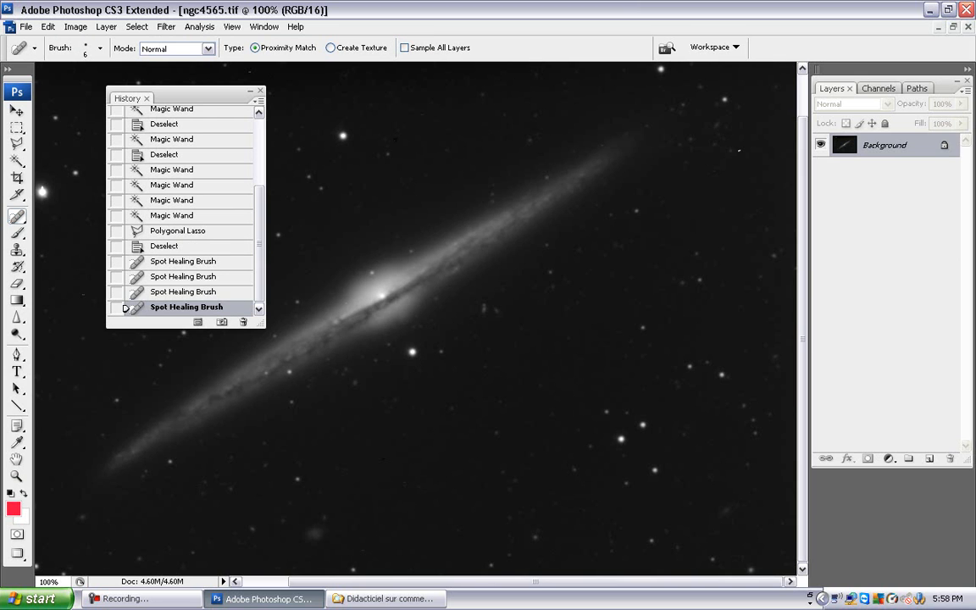
{"action": "left_click", "coordinate": [396, 138]}
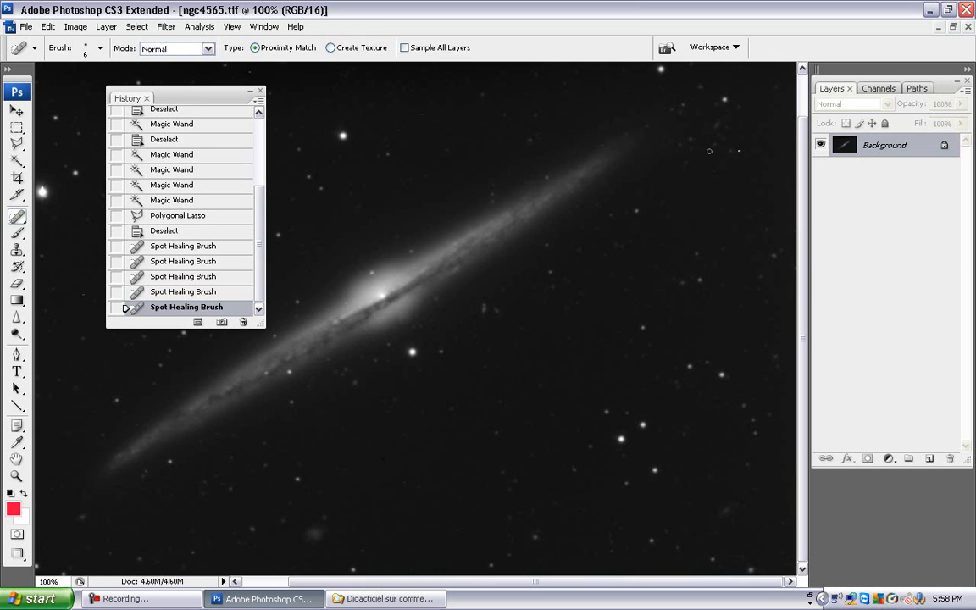
{"action": "left_click", "coordinate": [737, 153]}
{"action": "left_click", "coordinate": [739, 151]}
{"action": "left_click", "coordinate": [739, 160]}
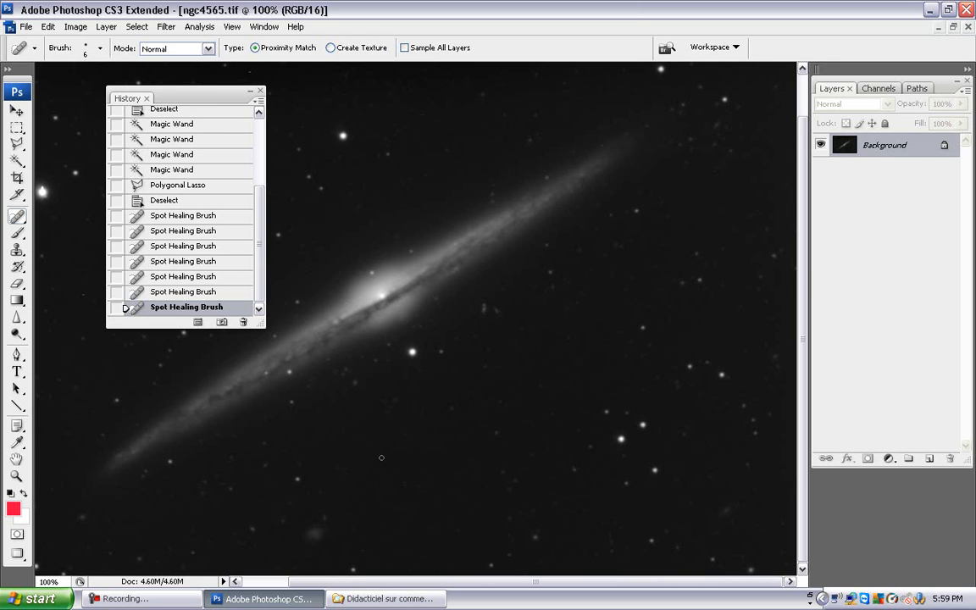
{"action": "left_click", "coordinate": [342, 417]}
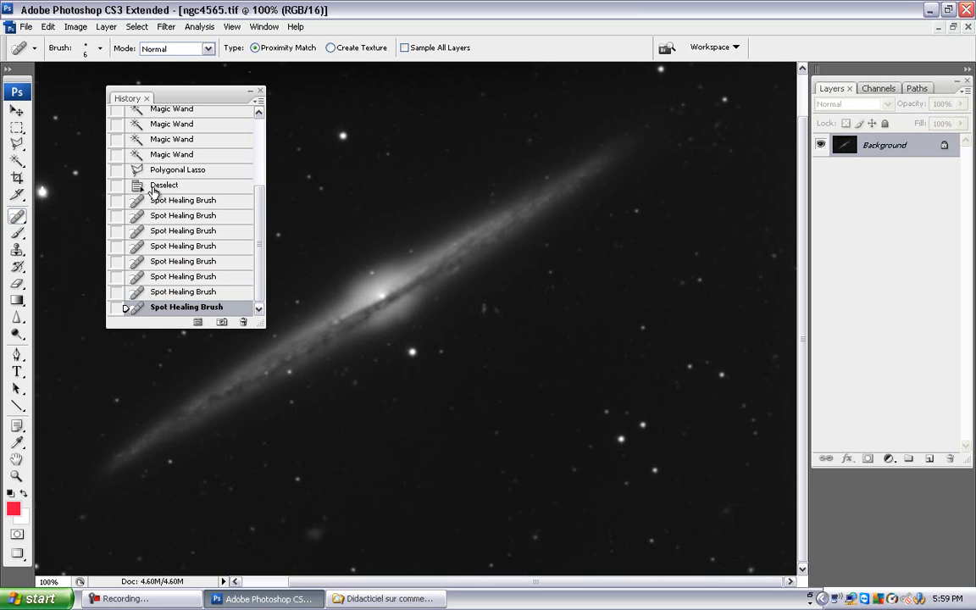
Revert the image to the history state before all spot healing and magnify the bright artifact beside the star below the core.
{"action": "left_click", "coordinate": [165, 187]}
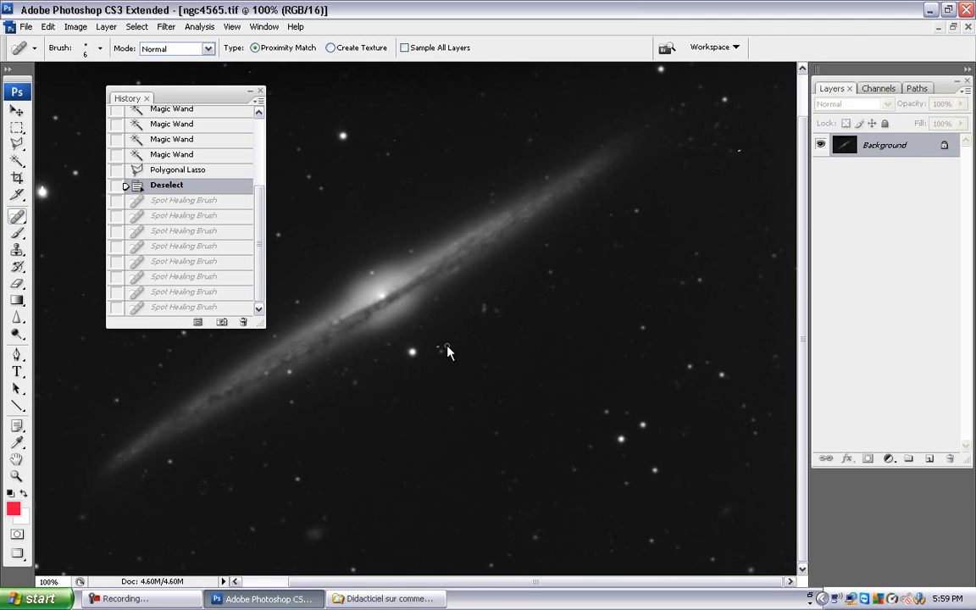
{"action": "left_click", "coordinate": [17, 480]}
{"action": "left_click_drag", "start_coordinate": [428, 314], "coordinate": [434, 302]}
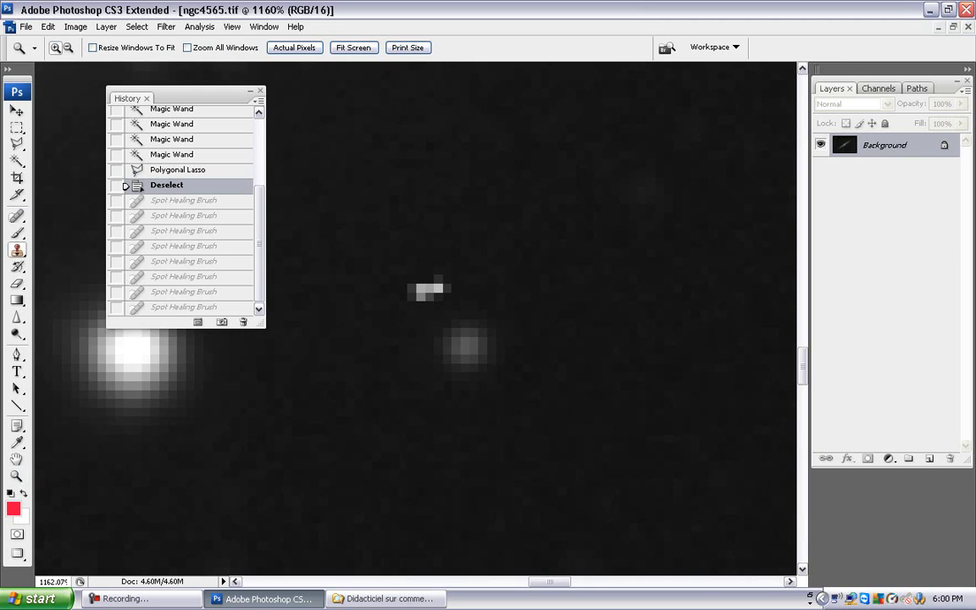
Activate the Clone Stamp and set its brush diameter to 7 px.
{"action": "left_click", "coordinate": [17, 250]}
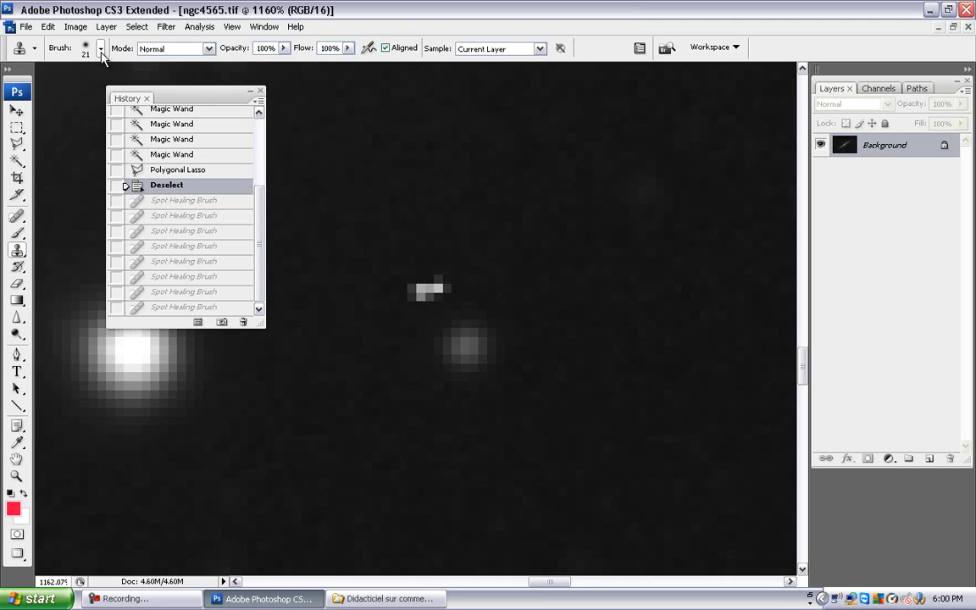
{"action": "left_click", "coordinate": [101, 53]}
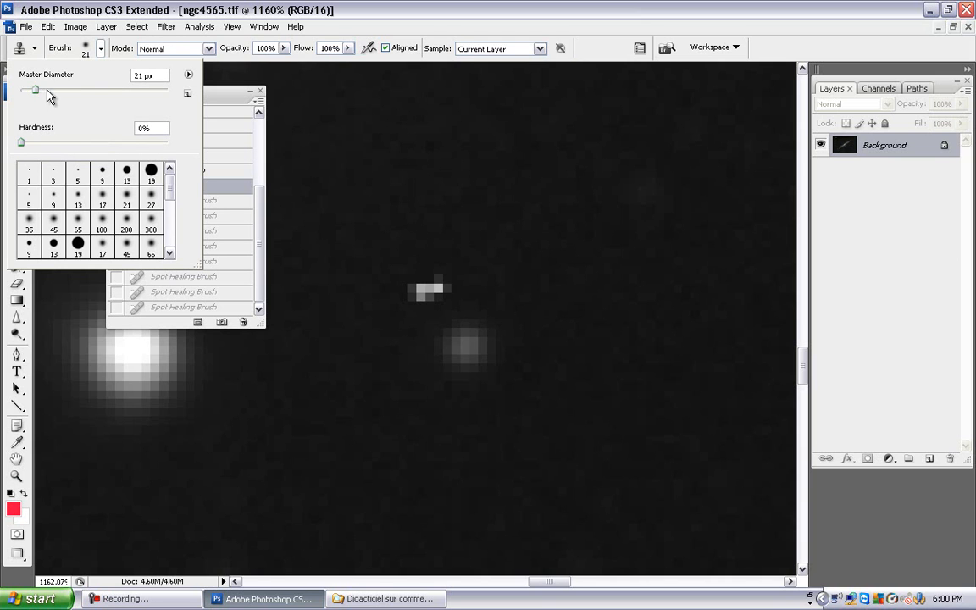
{"action": "left_click_drag", "start_coordinate": [37, 90], "coordinate": [33, 90]}
{"action": "type", "text": "17"}
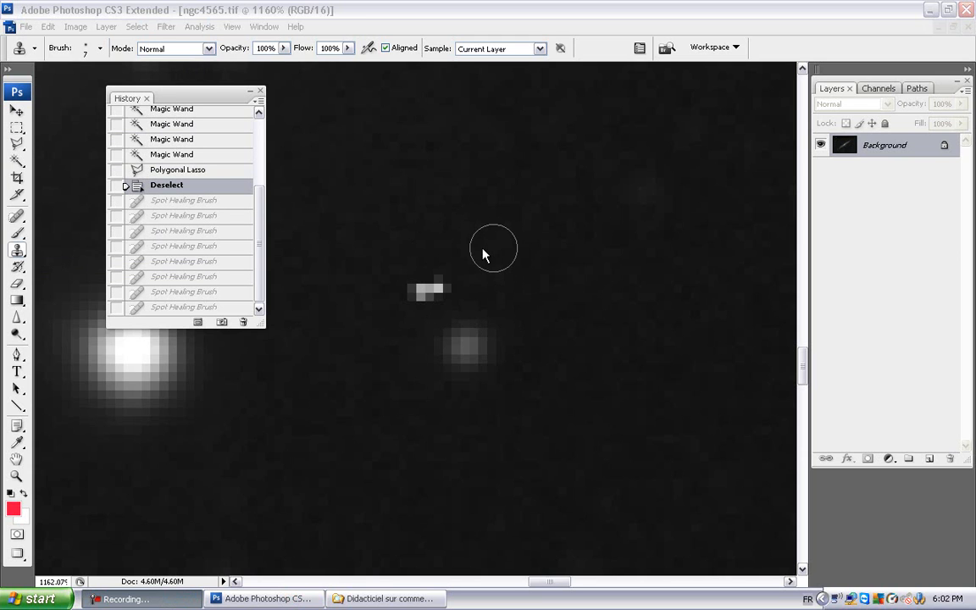
{"action": "left_click", "coordinate": [483, 250]}
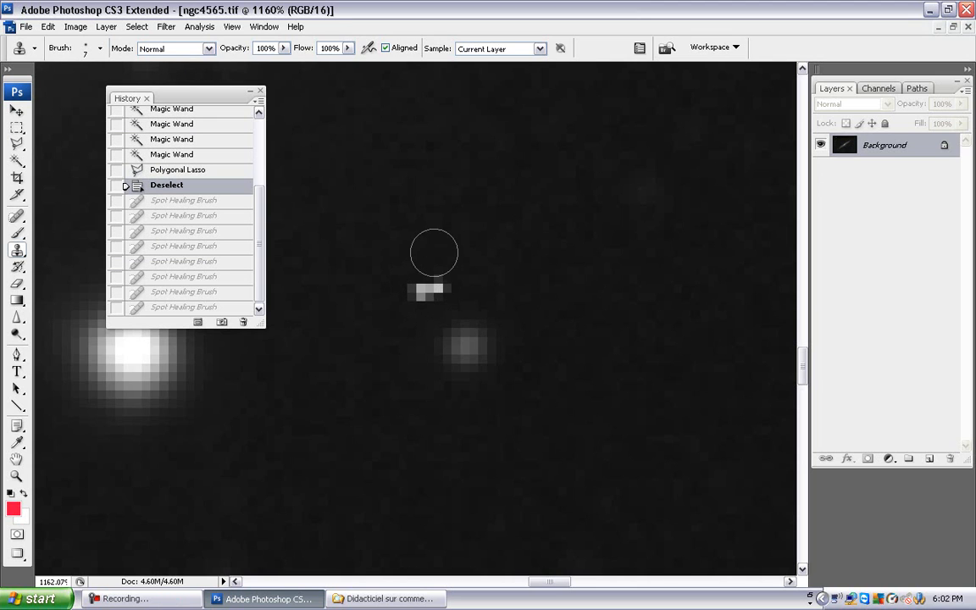
Try cloning dark sky over the bright pixel artefact above the faint star, and roll the image back to the Deselect history state.
{"action": "key", "text": "alt"}
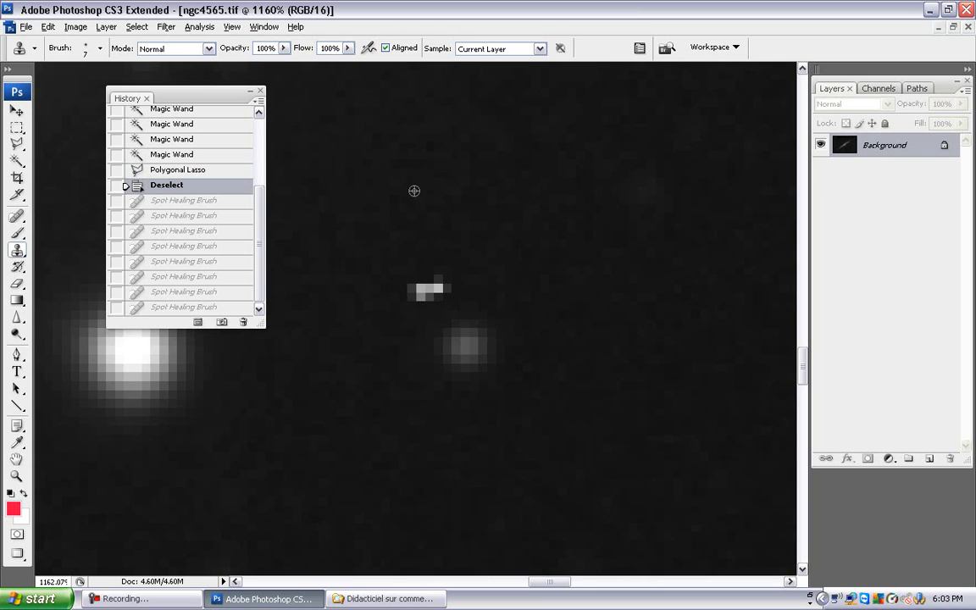
{"action": "left_click", "coordinate": [427, 284]}
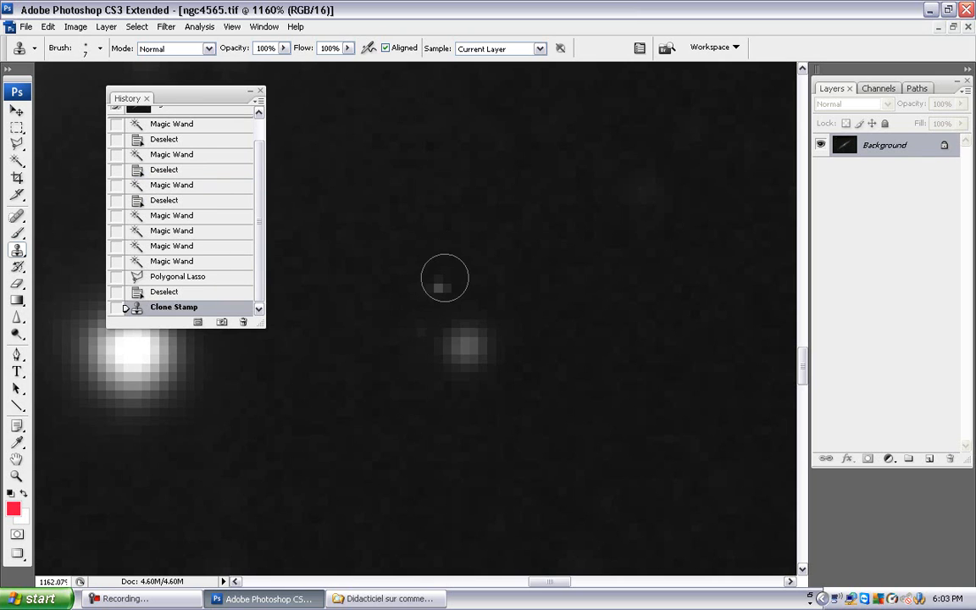
{"action": "left_click", "coordinate": [442, 277]}
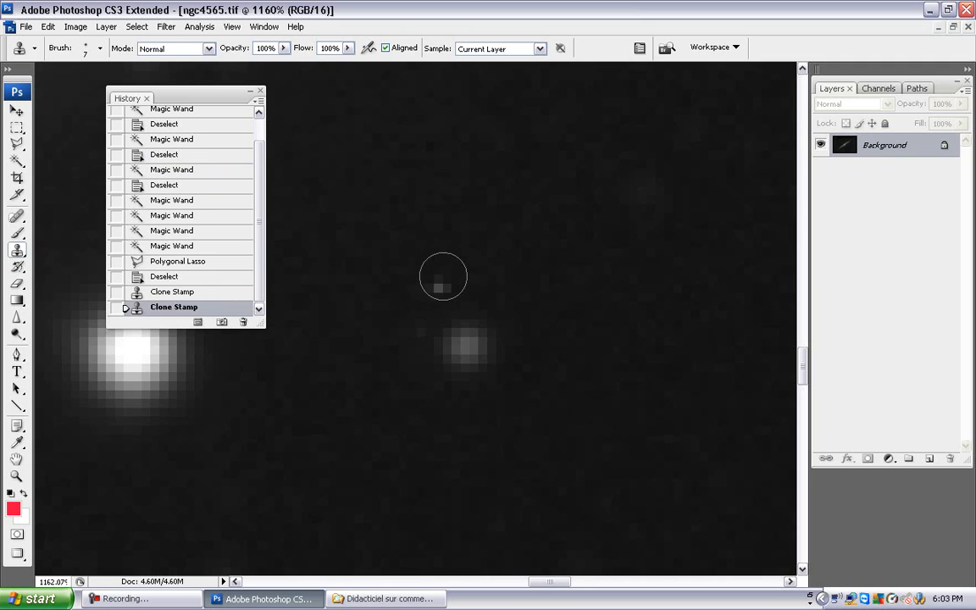
{"action": "left_click", "coordinate": [442, 277]}
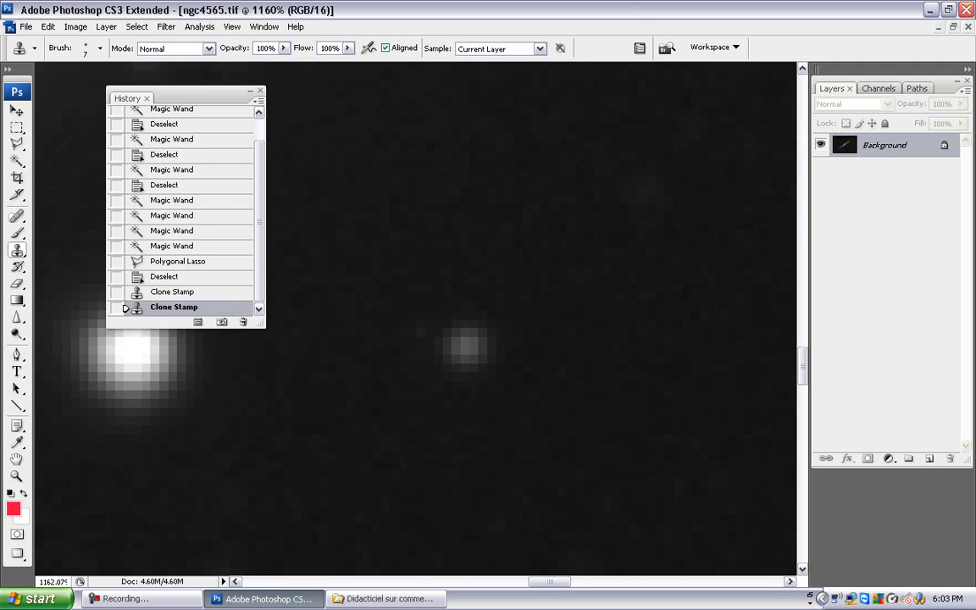
{"action": "left_click", "coordinate": [390, 326]}
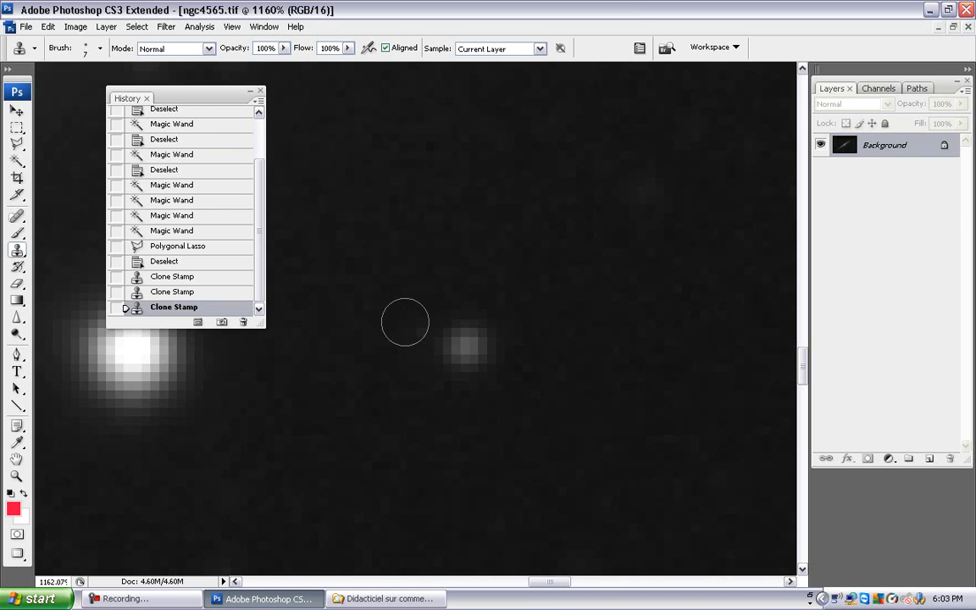
{"action": "left_click", "coordinate": [404, 284]}
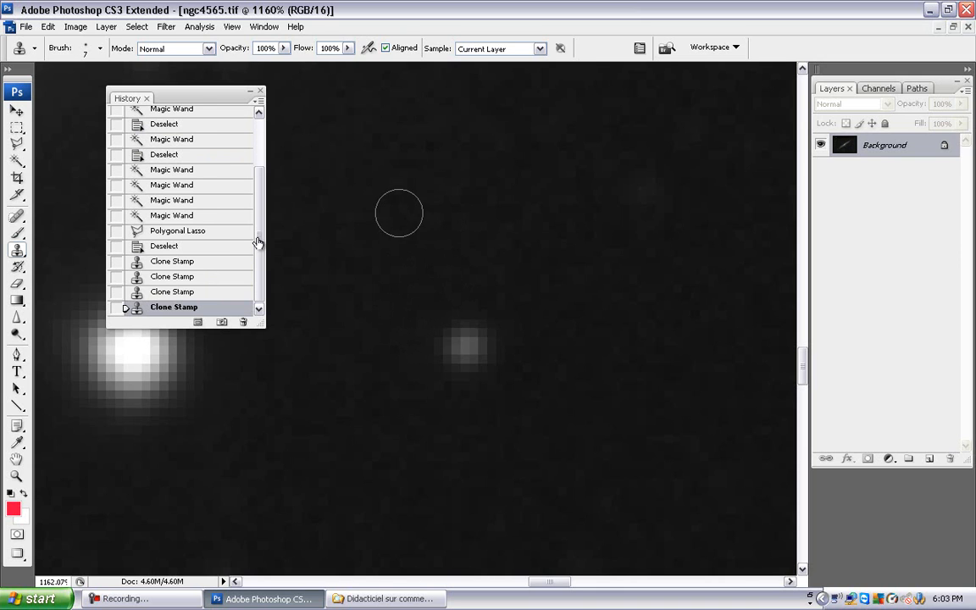
{"action": "left_click", "coordinate": [72, 240]}
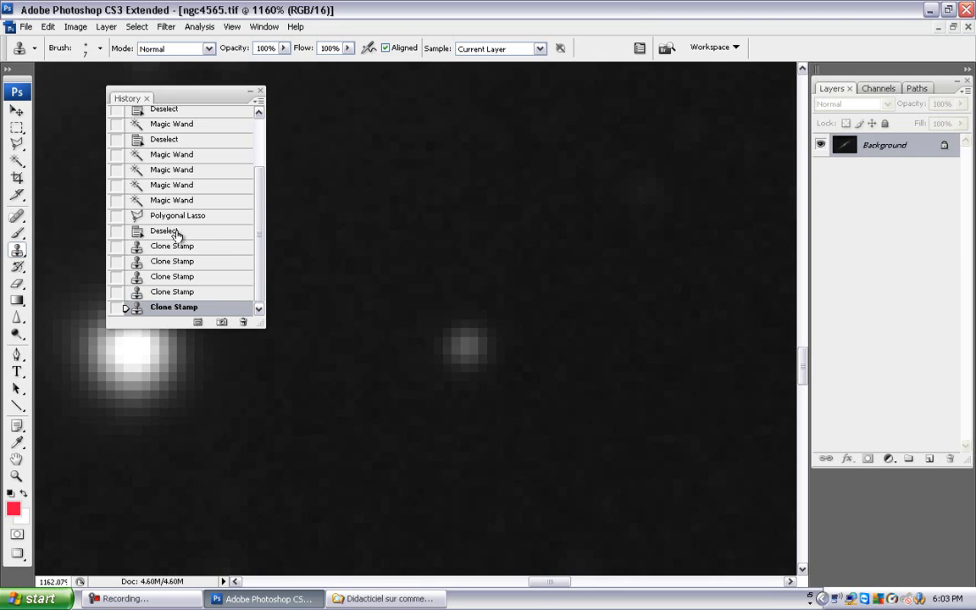
{"action": "left_click", "coordinate": [170, 230]}
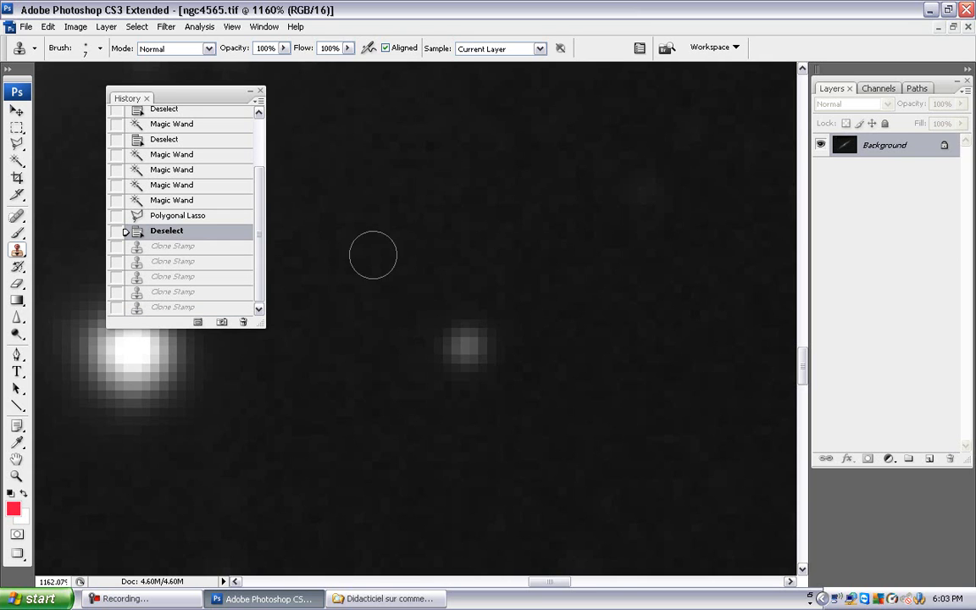
Remove the bright pixel artefact above the faint star by cloning the neighbouring dark sky over it.
{"action": "left_click", "coordinate": [428, 288]}
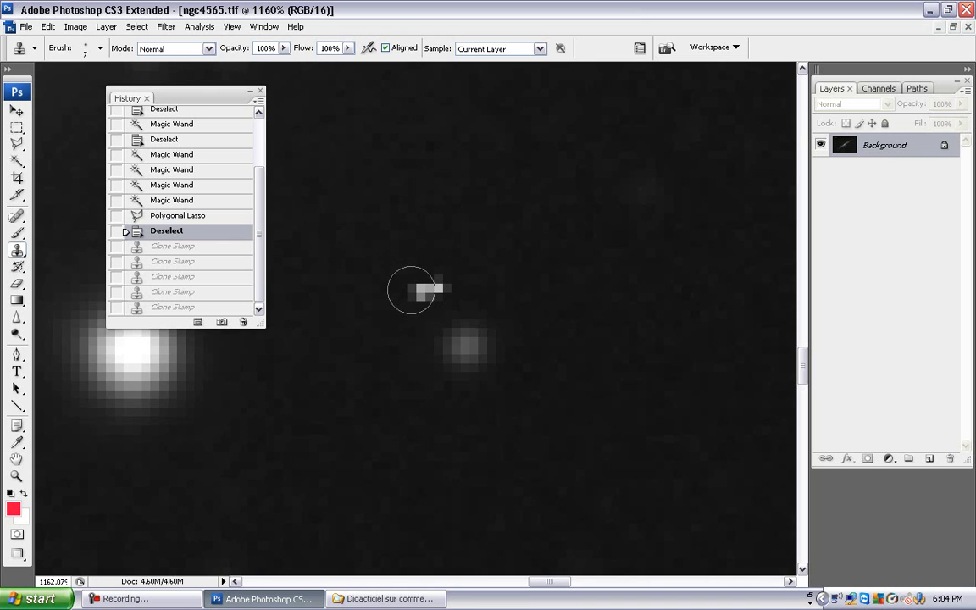
{"action": "left_click", "coordinate": [411, 291]}
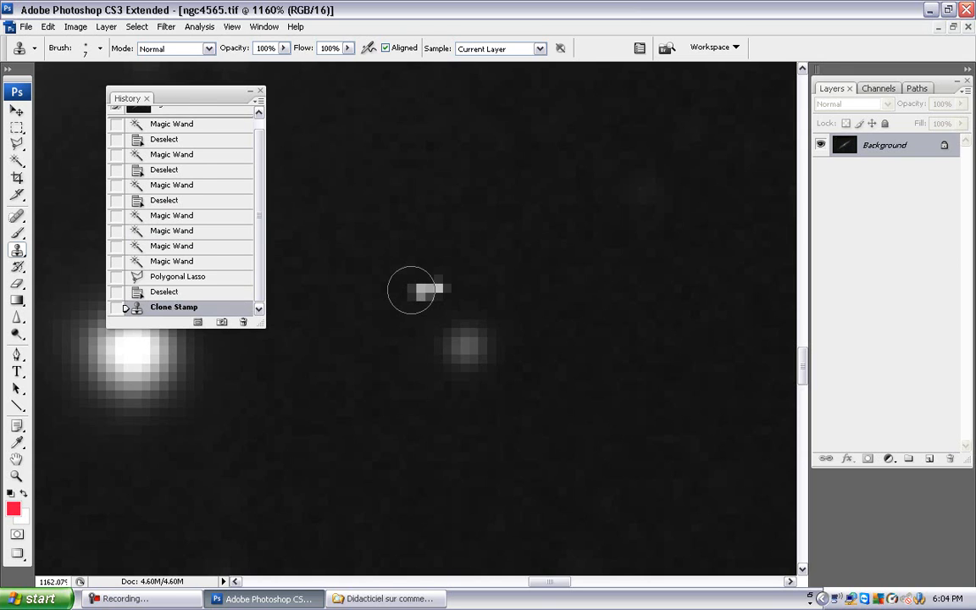
{"action": "left_click", "coordinate": [412, 289]}
{"action": "left_click", "coordinate": [414, 286]}
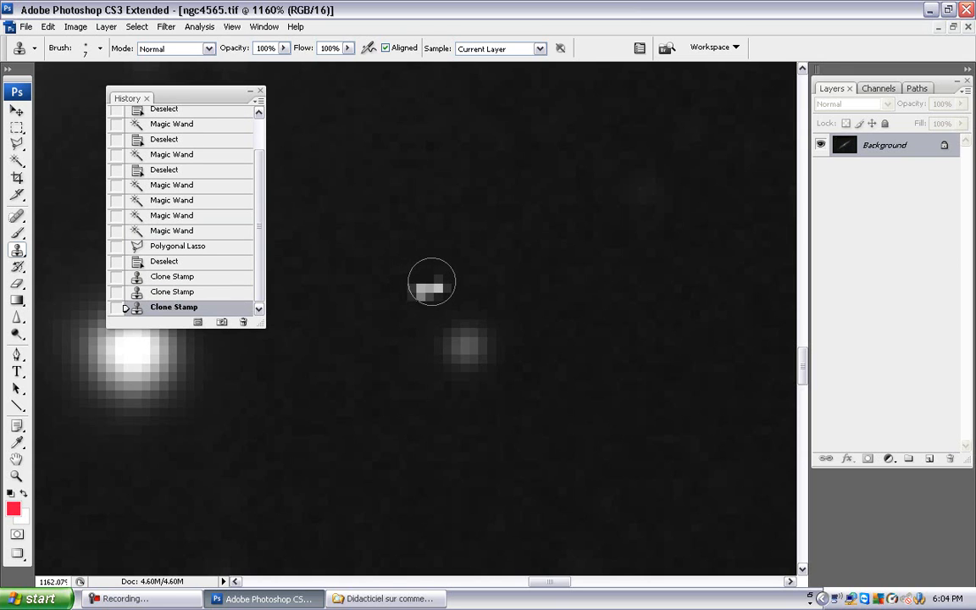
{"action": "left_click", "coordinate": [432, 282]}
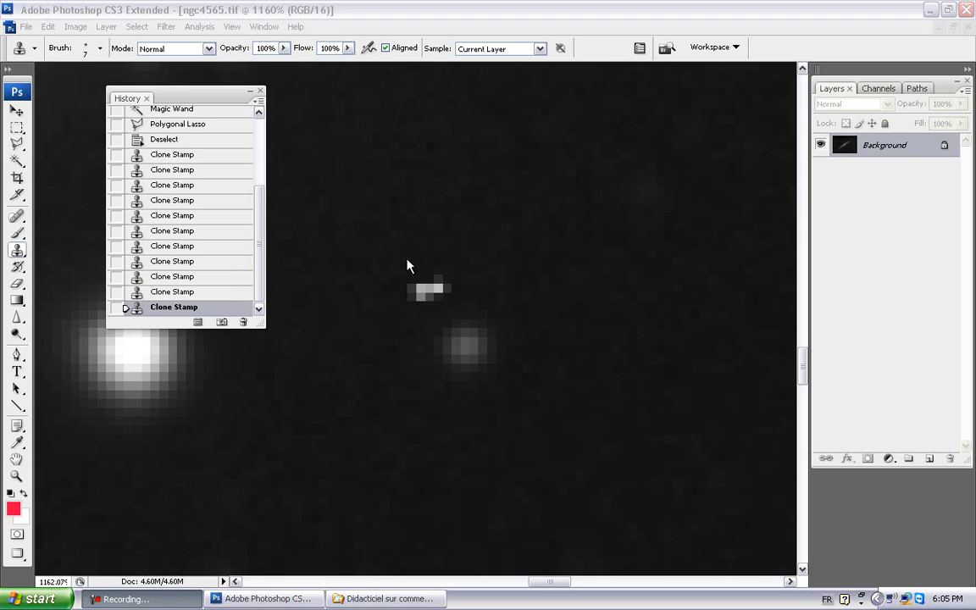
{"action": "left_click", "coordinate": [408, 262]}
{"action": "mouse_move", "coordinate": [408, 263]}
{"action": "left_mouse_down"}
{"action": "mouse_move", "coordinate": [410, 293]}
{"action": "mouse_move", "coordinate": [454, 271]}
{"action": "mouse_move", "coordinate": [415, 275]}
{"action": "left_mouse_up"}
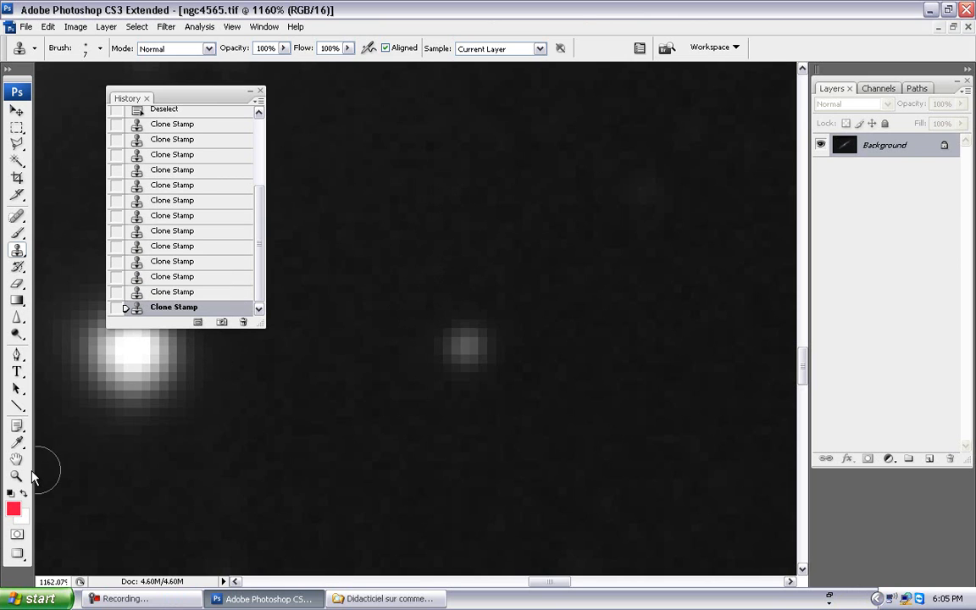
Start a line of horizontal text in the dark sky just below the bright star under the galaxy's core.
{"action": "left_click", "coordinate": [17, 478]}
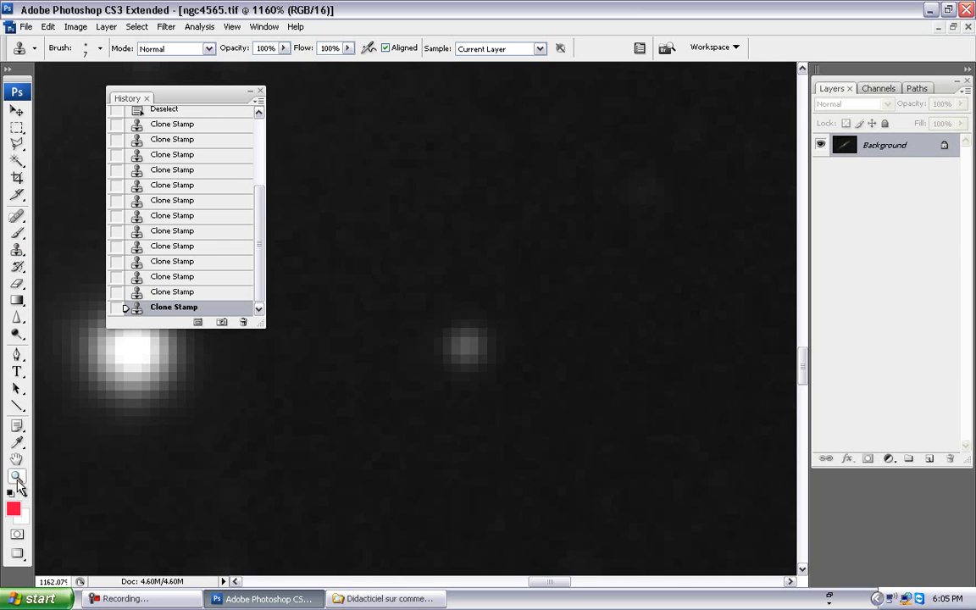
{"action": "double_click", "coordinate": [18, 480]}
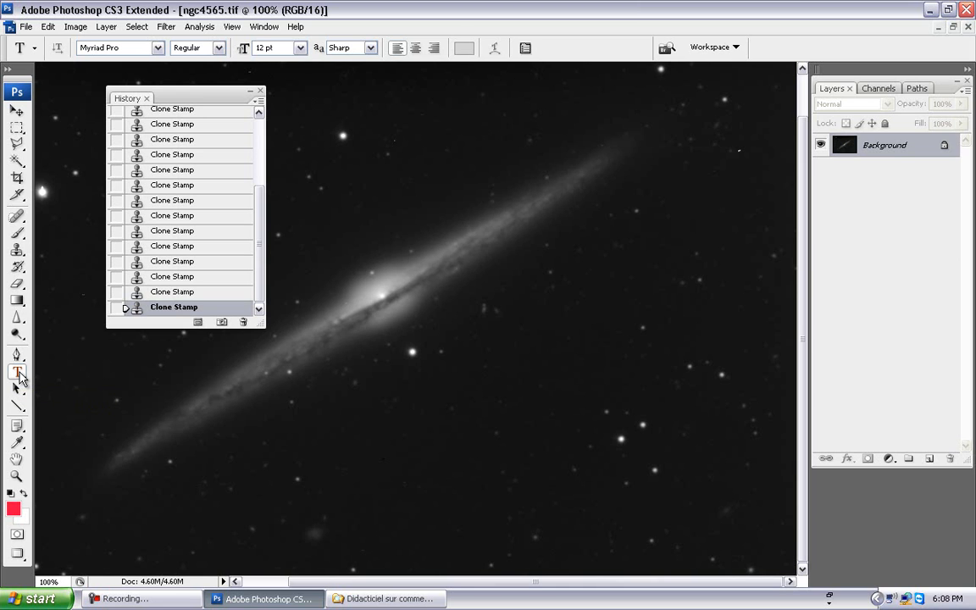
{"action": "left_click", "coordinate": [18, 373]}
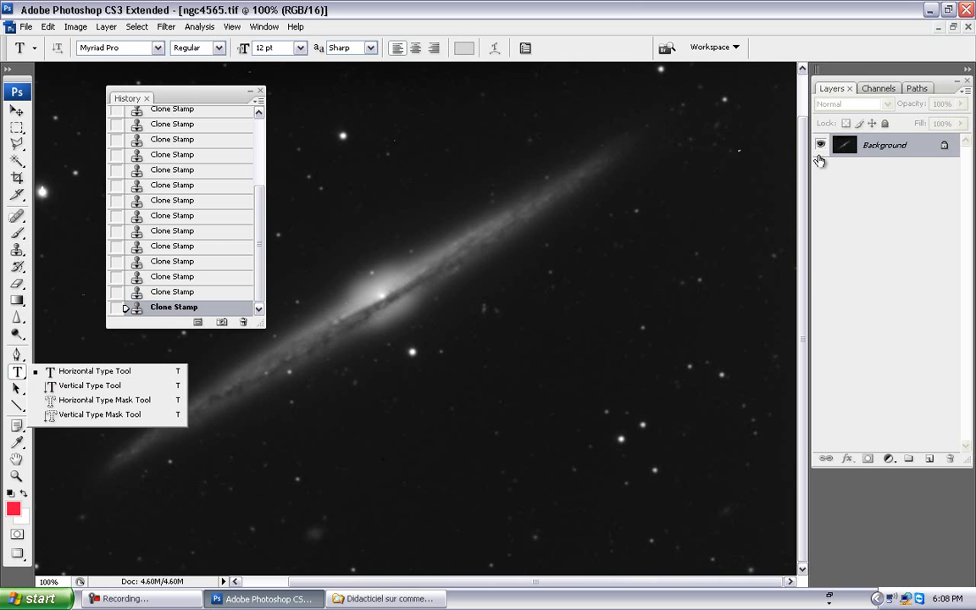
{"action": "left_click", "coordinate": [880, 154]}
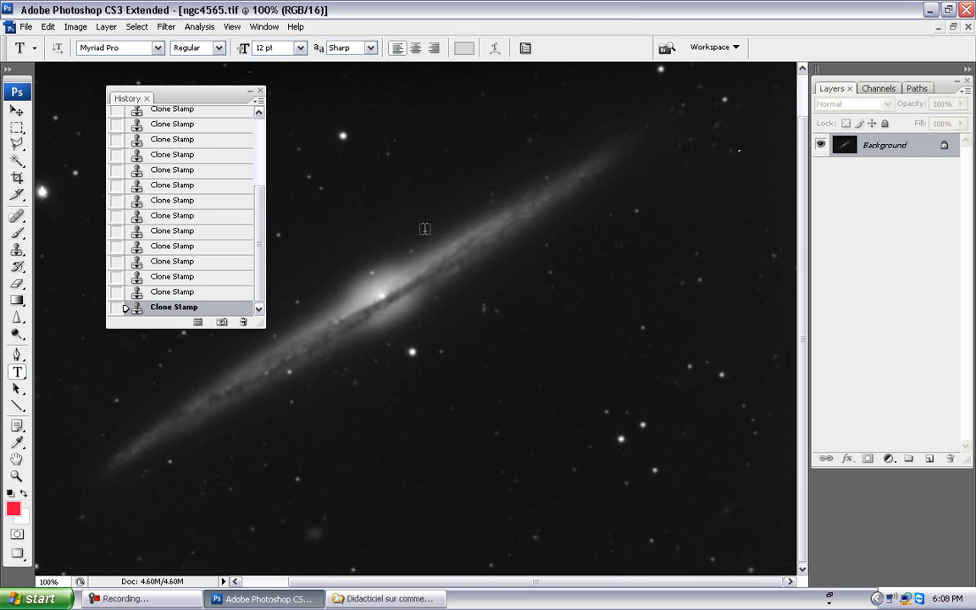
{"action": "left_click", "coordinate": [444, 373]}
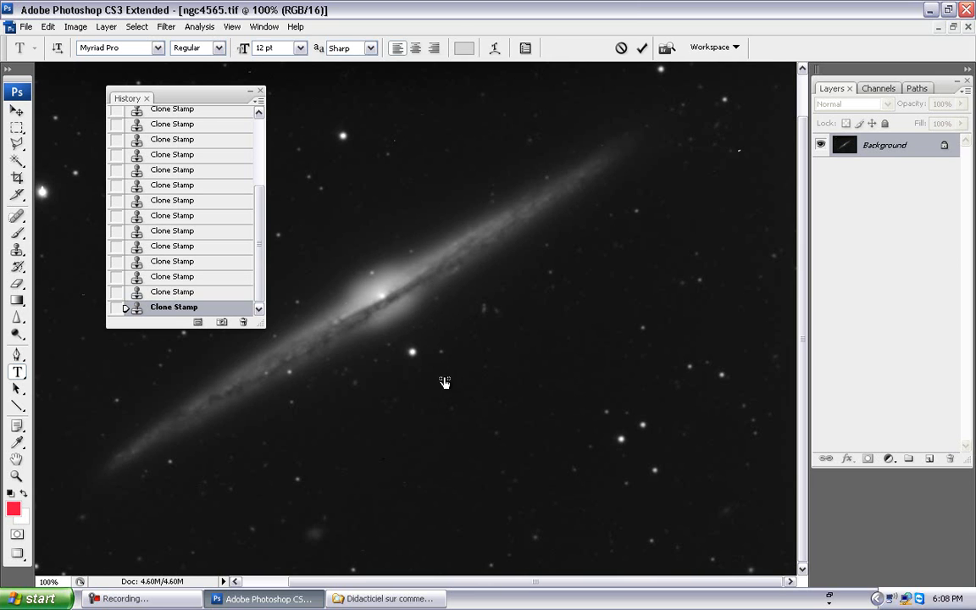
Review the available fonts and styles, and set the new text's size to 18 pt.
{"action": "left_click", "coordinate": [157, 48]}
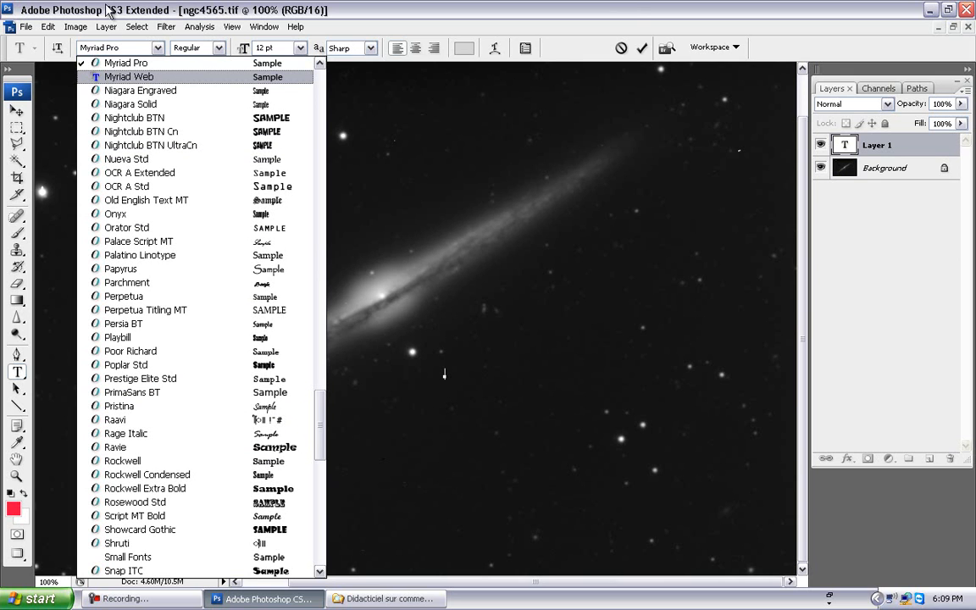
{"action": "left_click", "coordinate": [218, 52]}
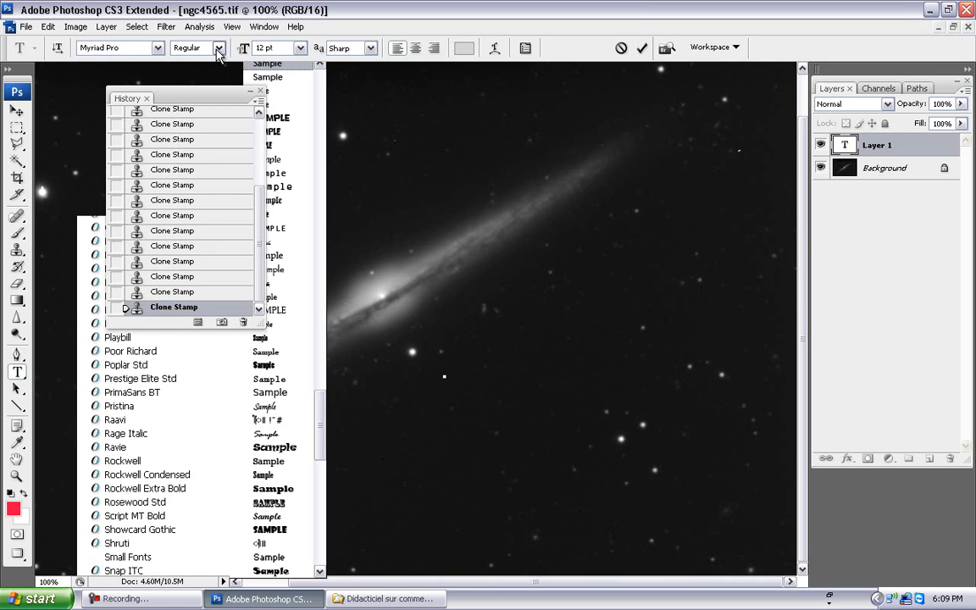
{"action": "left_click", "coordinate": [218, 49]}
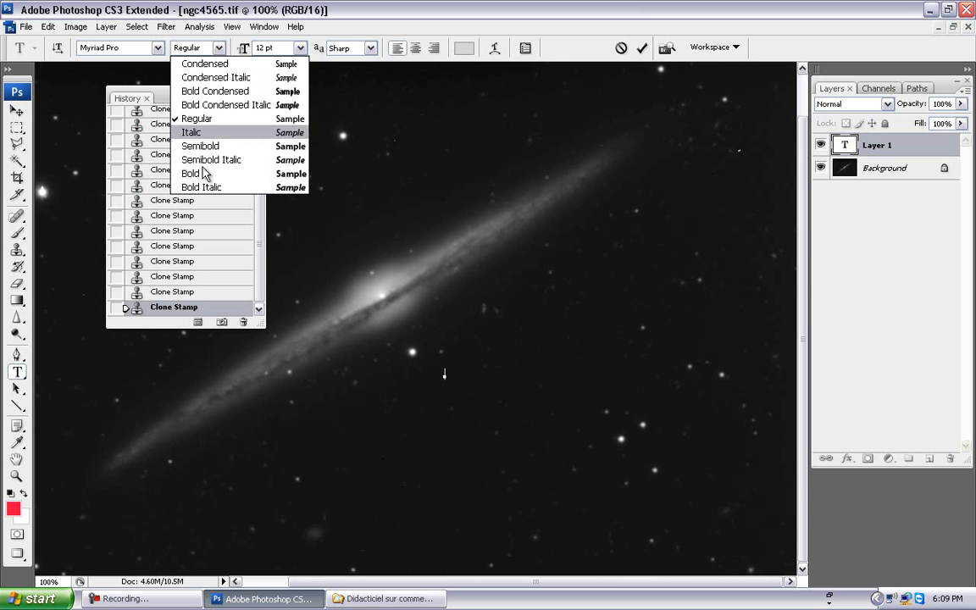
{"action": "left_click", "coordinate": [301, 53]}
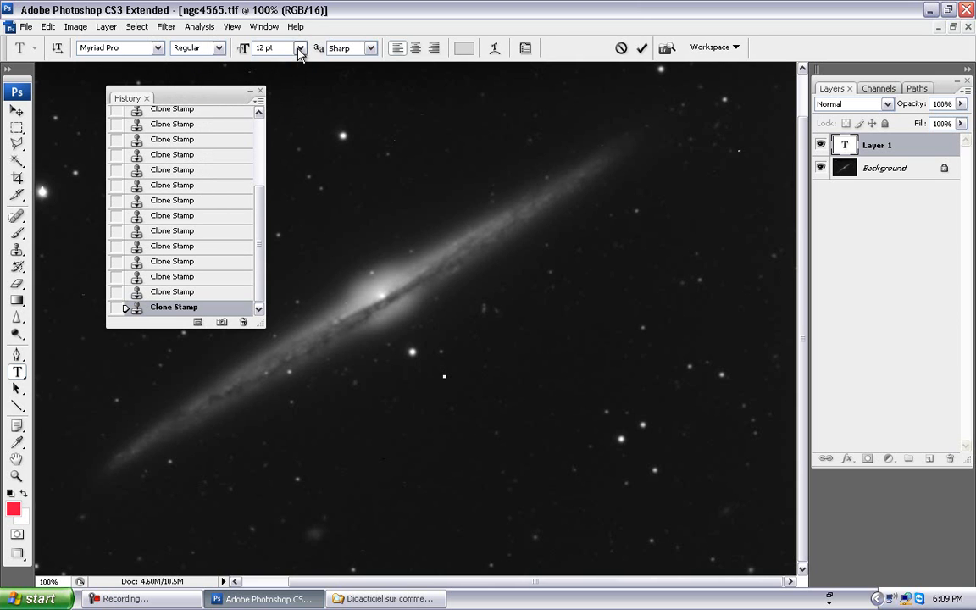
{"action": "left_click", "coordinate": [300, 51]}
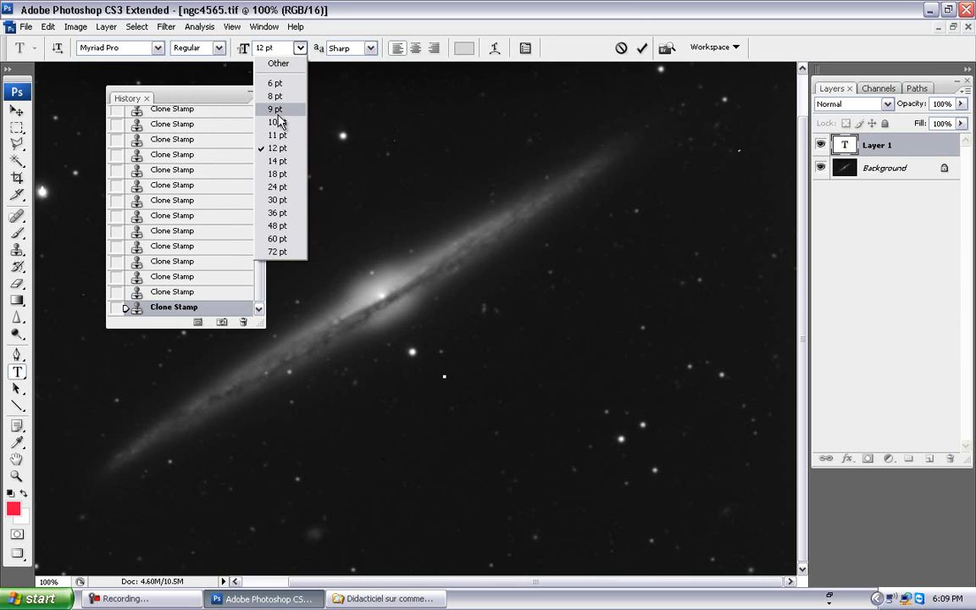
{"action": "left_click", "coordinate": [269, 175]}
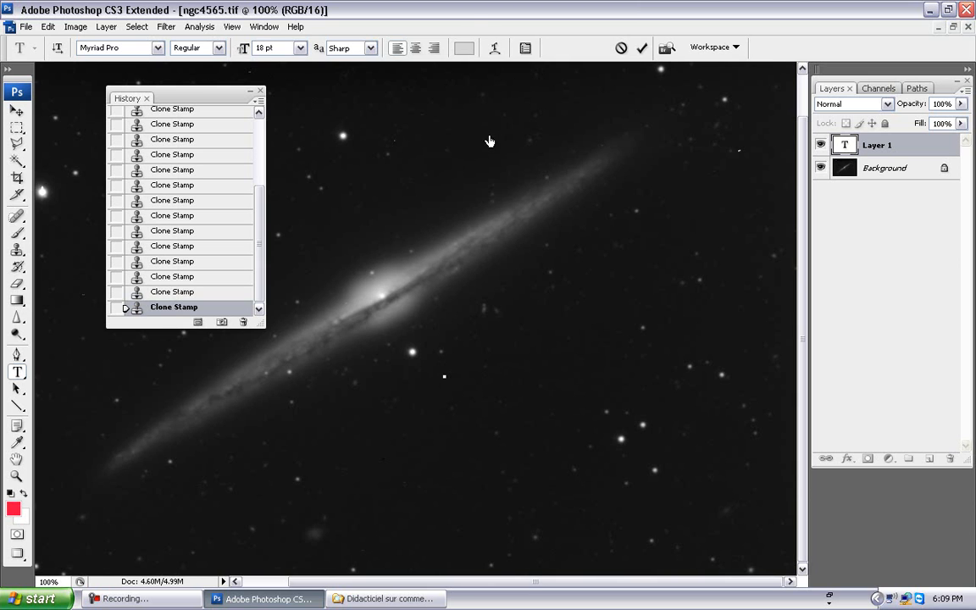
Set the text colour to bright yellow, f7f40f.
{"action": "left_click", "coordinate": [461, 51]}
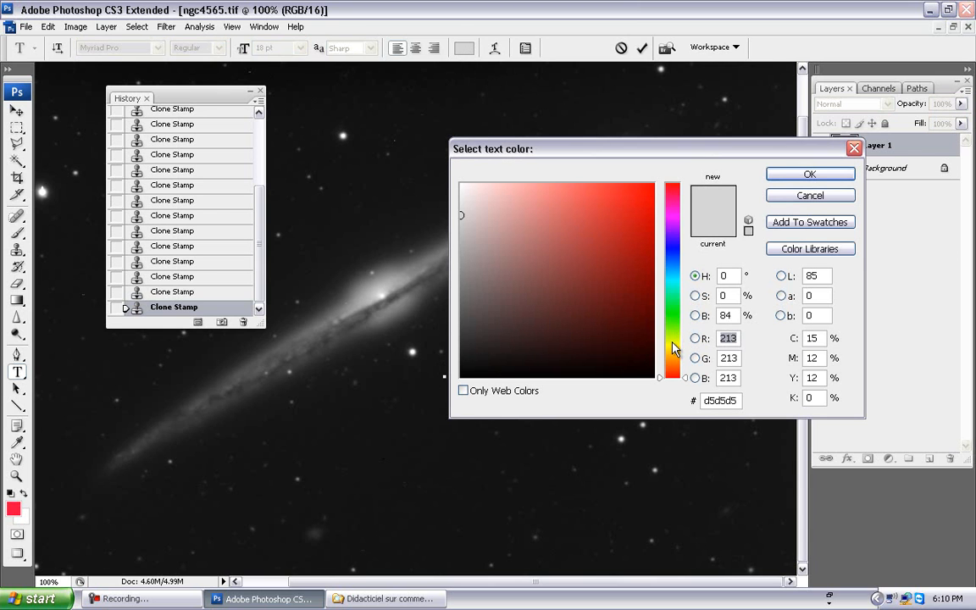
{"action": "left_click", "coordinate": [676, 345]}
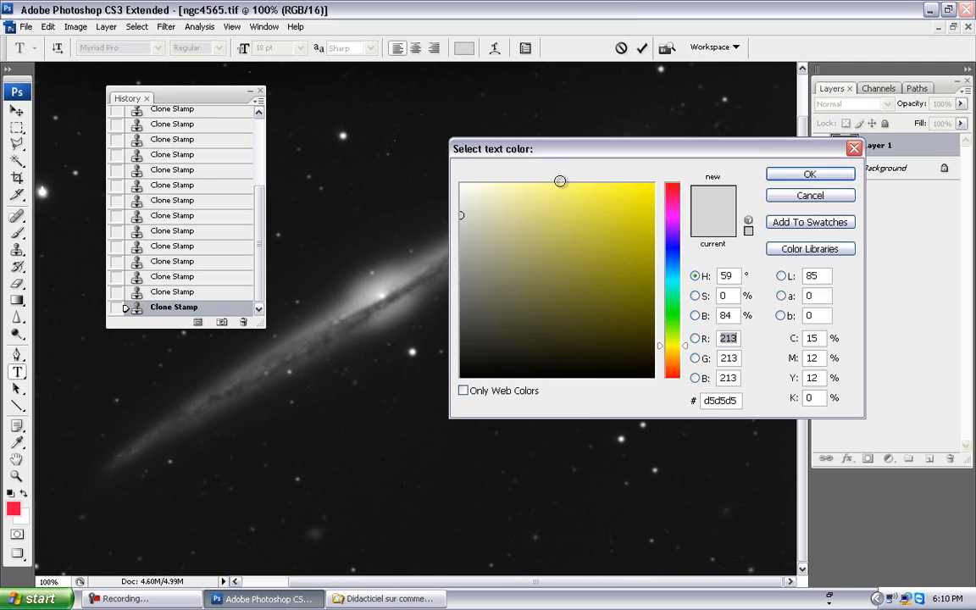
{"action": "left_click", "coordinate": [640, 196]}
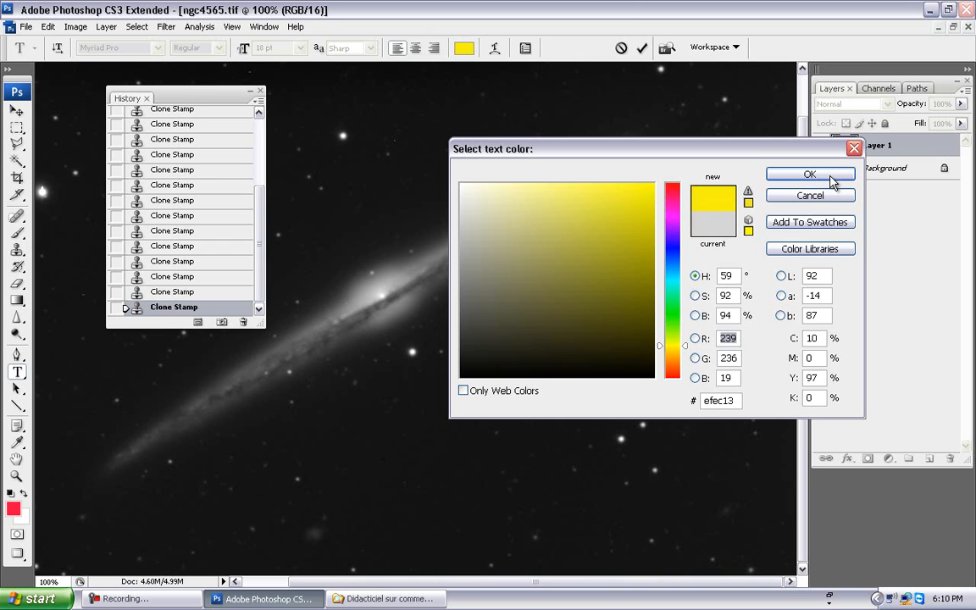
{"action": "key", "text": "Tab"}
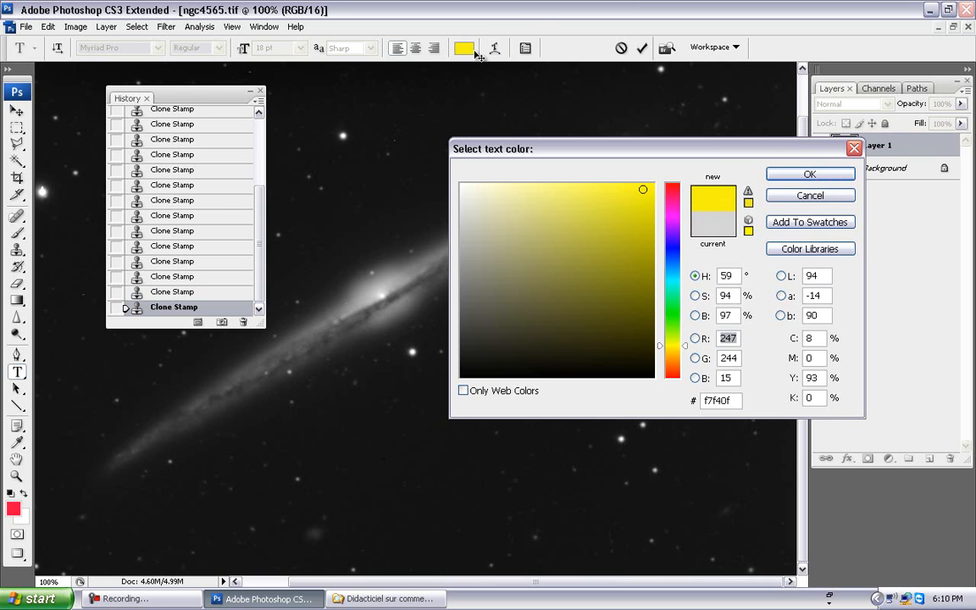
{"action": "left_click", "coordinate": [773, 173]}
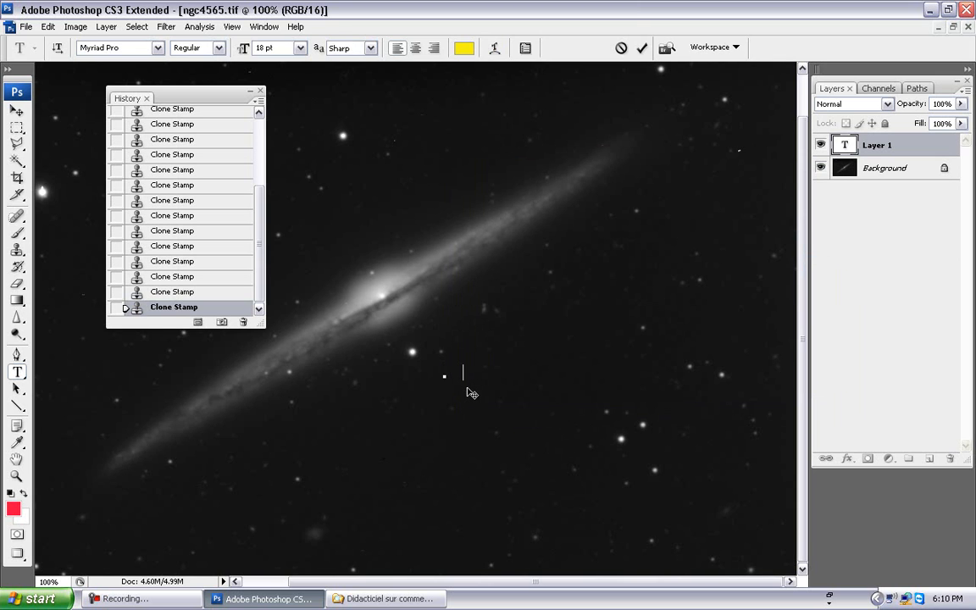
Enter the label "Galaxie NGC 4565" and commit the text layer.
{"action": "type", "text": "e"}
{"action": "type", "text": " NGC"}
{"action": "type", "text": " 457"}
{"action": "type", "text": "65"}
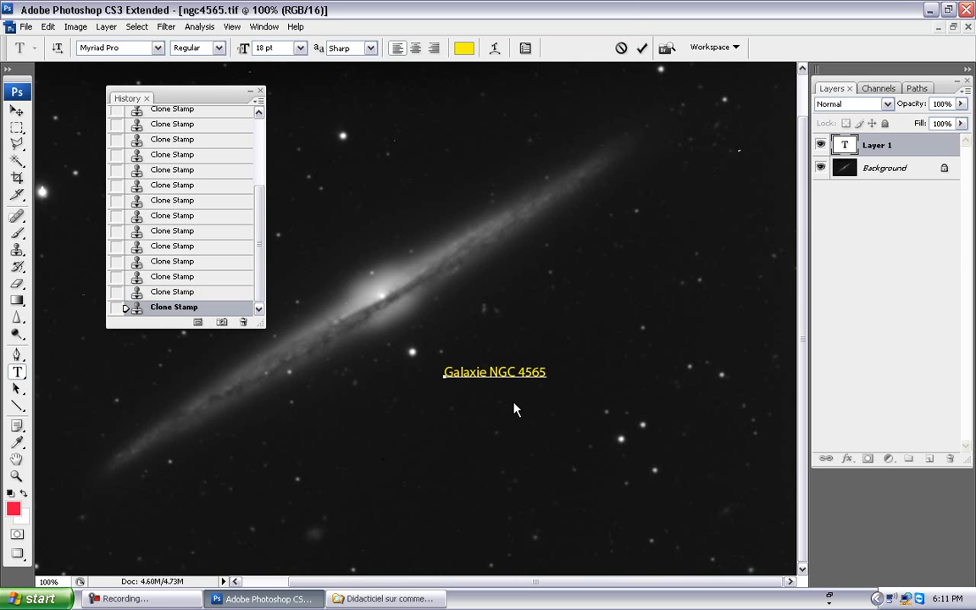
{"action": "left_click", "coordinate": [893, 145]}
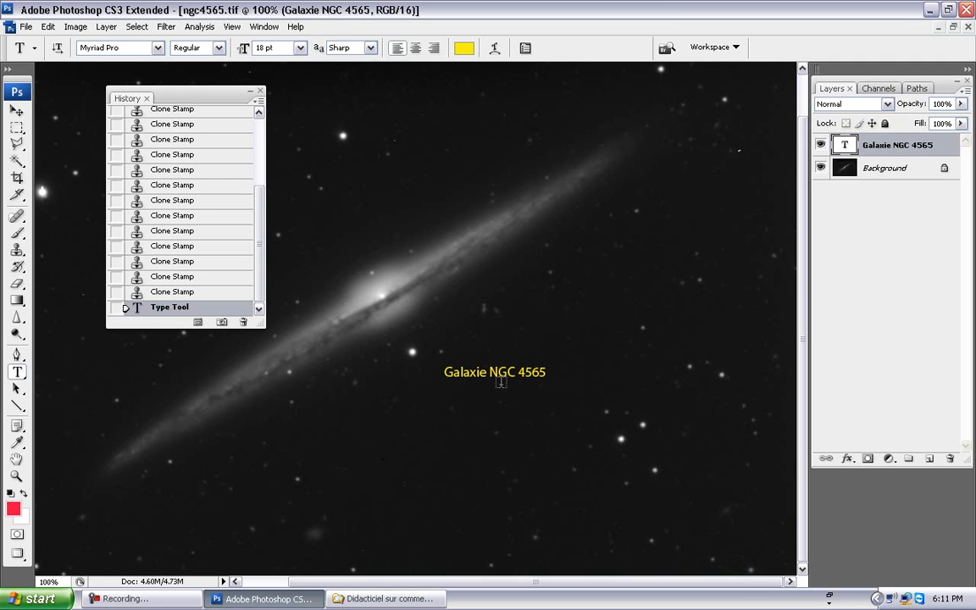
Move the "Galaxie NGC 4565" label into the dark sky above the galaxy's core and commit it by selecting the Background layer.
{"action": "left_click", "coordinate": [501, 372]}
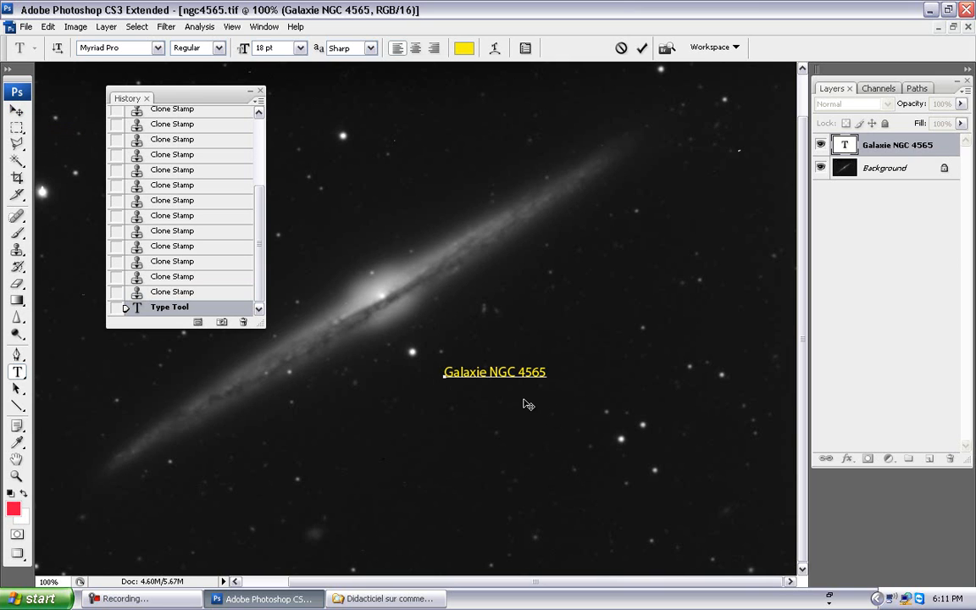
{"action": "left_click_drag", "start_coordinate": [525, 406], "coordinate": [472, 331]}
{"action": "left_click_drag", "start_coordinate": [429, 265], "coordinate": [400, 244]}
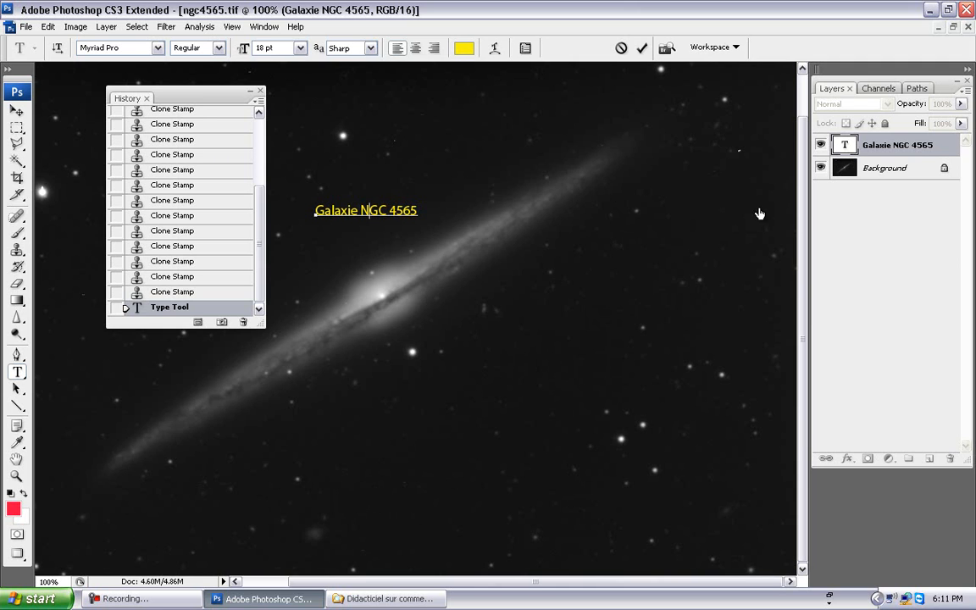
{"action": "left_click", "coordinate": [877, 176]}
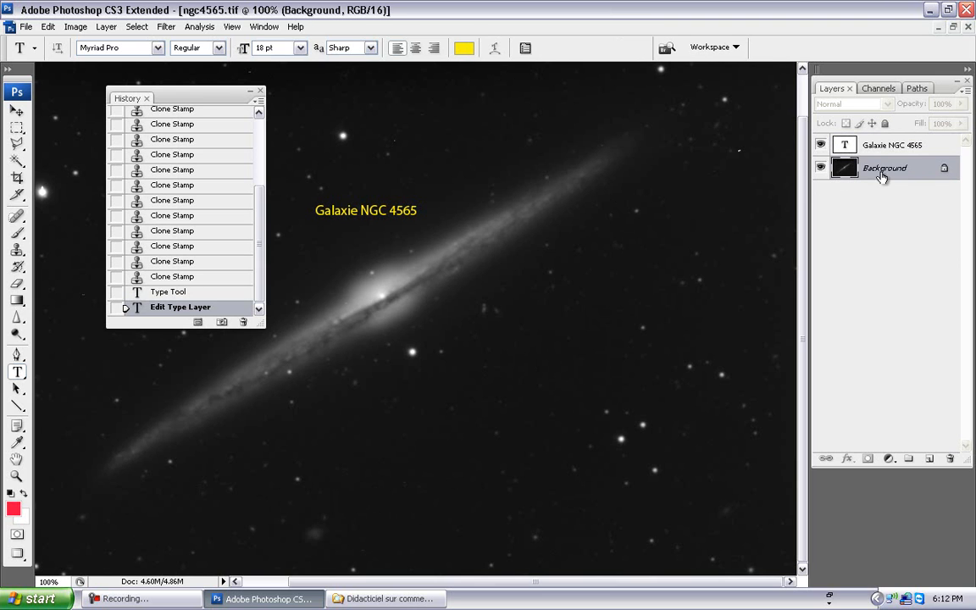
Review the available shape tools and choose the Line tool.
{"action": "left_click", "coordinate": [20, 410]}
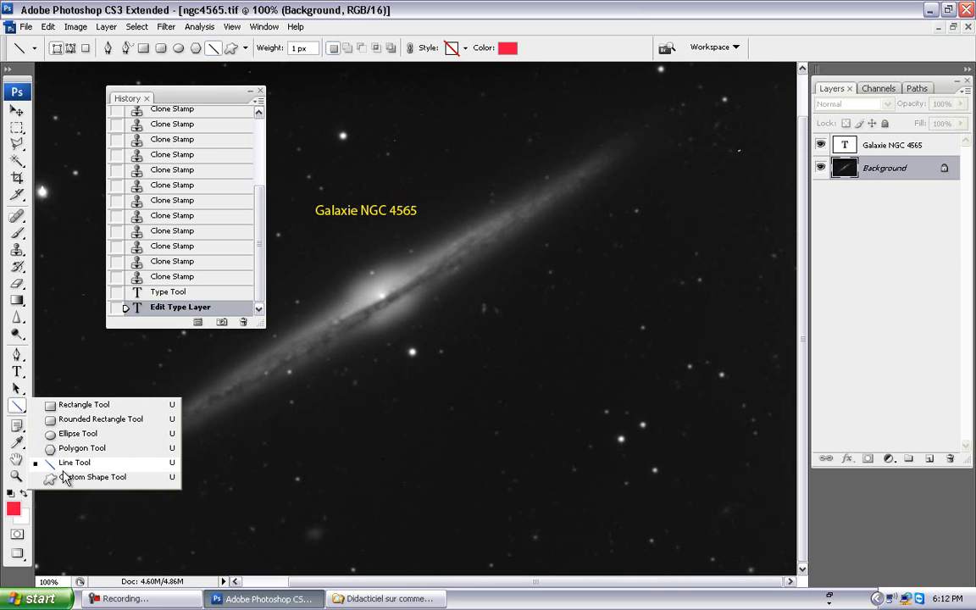
{"action": "left_click", "coordinate": [72, 433]}
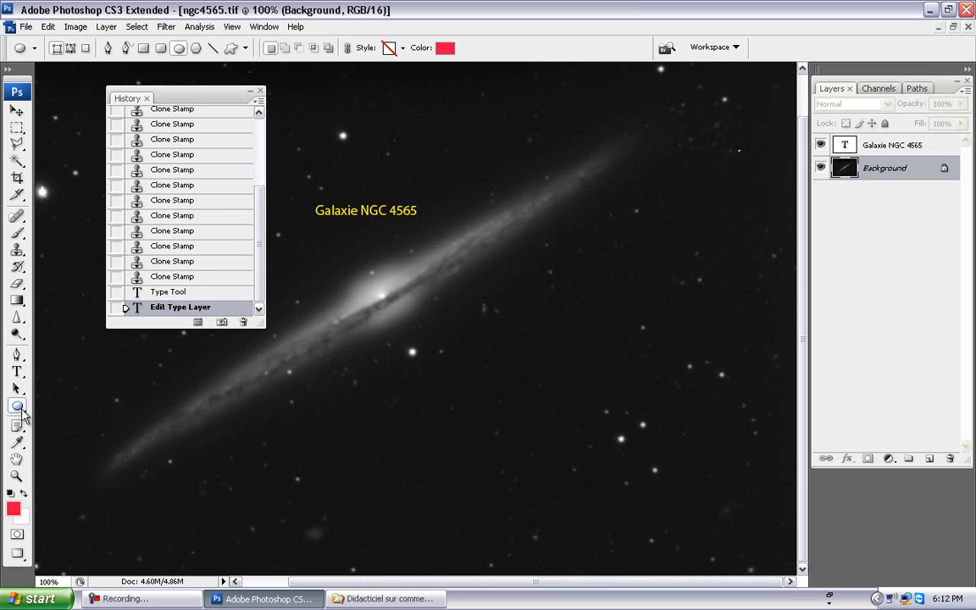
{"action": "left_click", "coordinate": [19, 406]}
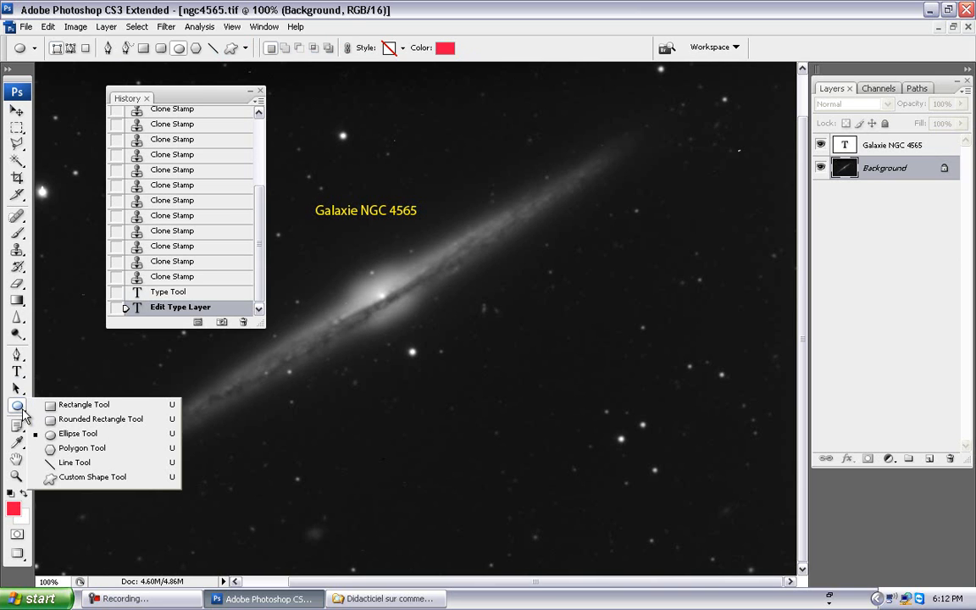
{"action": "left_click", "coordinate": [75, 463]}
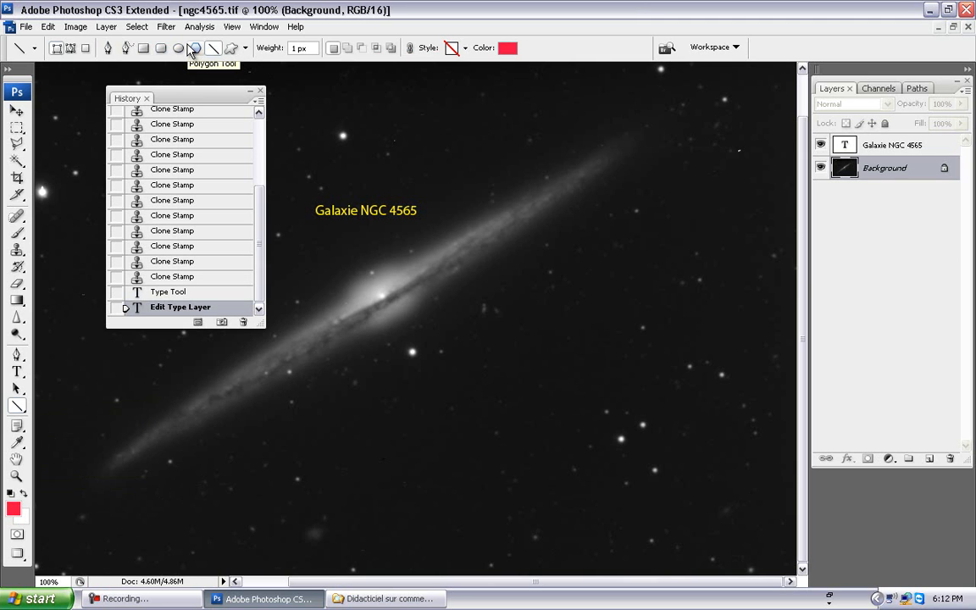
Try a red line with start and end arrowheads in the sky above the galaxy, and undo it.
{"action": "left_click", "coordinate": [246, 50]}
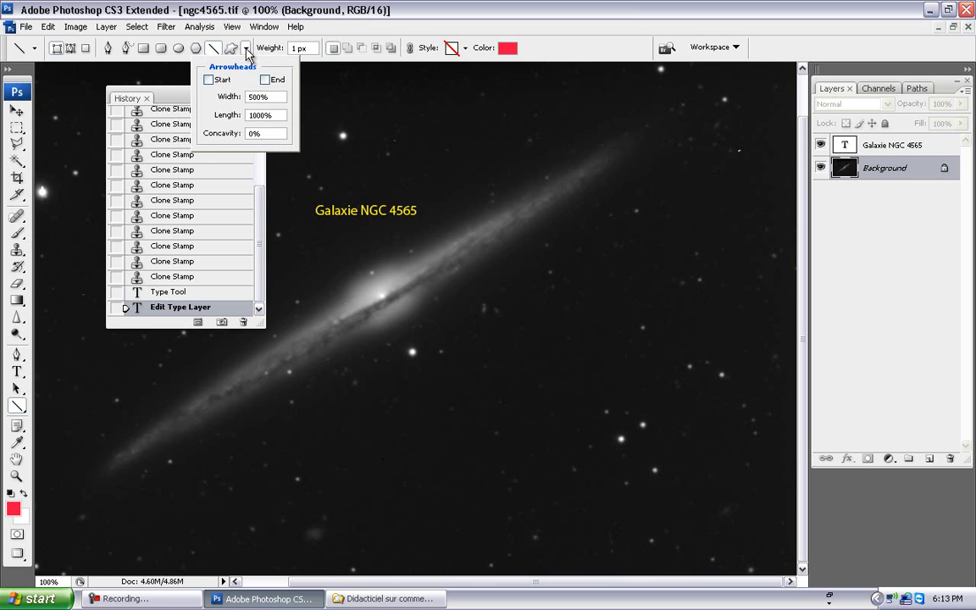
{"action": "left_click", "coordinate": [209, 79]}
{"action": "left_click", "coordinate": [528, 175]}
{"action": "left_click_drag", "start_coordinate": [528, 175], "coordinate": [383, 121]}
{"action": "left_click", "coordinate": [410, 47]}
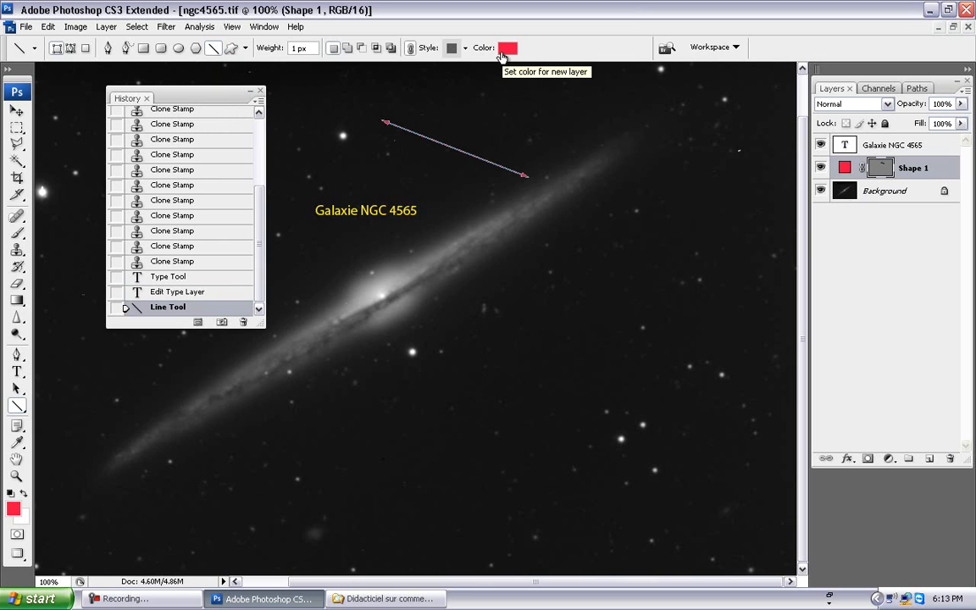
{"action": "left_click", "coordinate": [180, 294]}
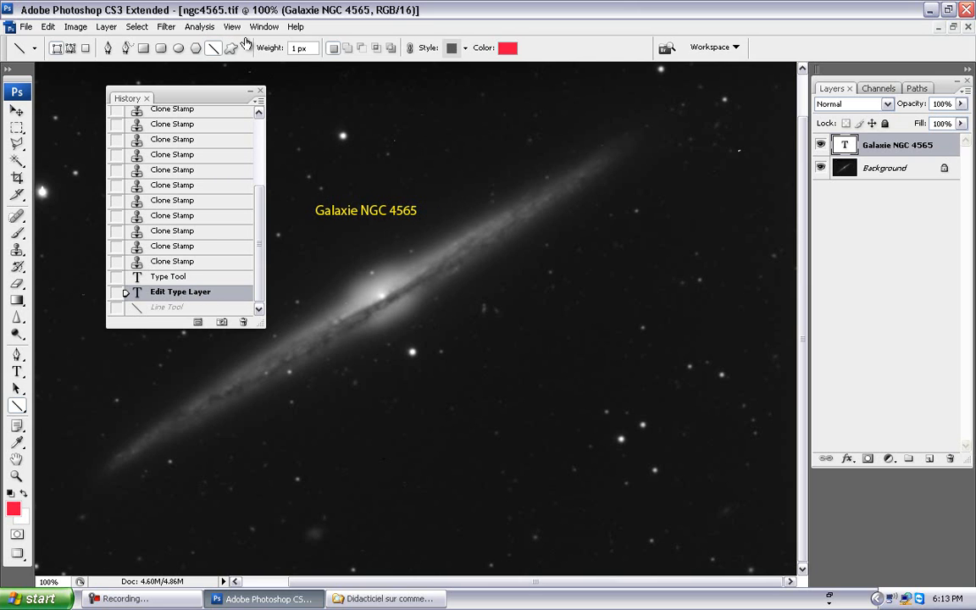
Set the line colour to yellow, f8df09.
{"action": "left_click", "coordinate": [509, 51]}
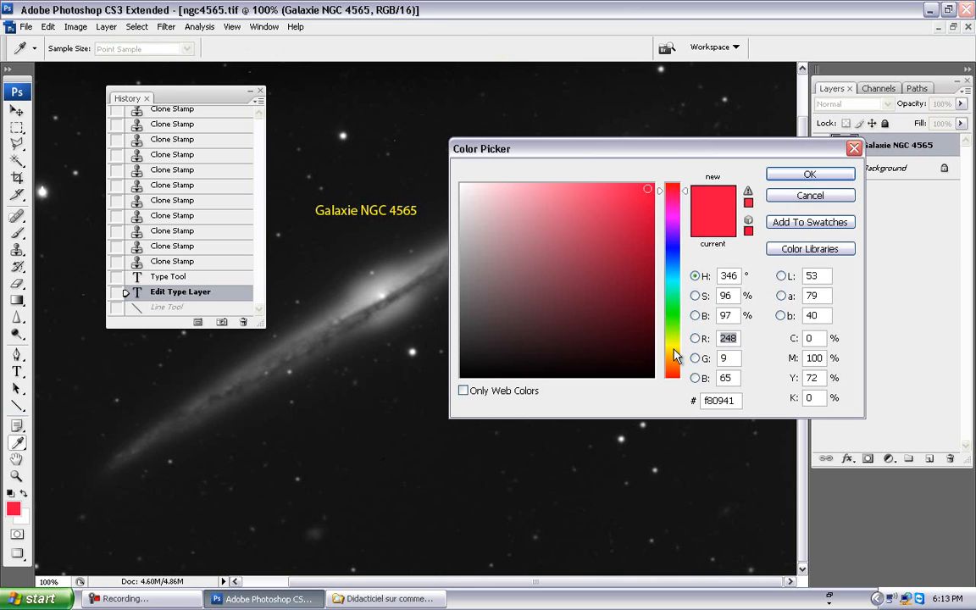
{"action": "left_click", "coordinate": [674, 348]}
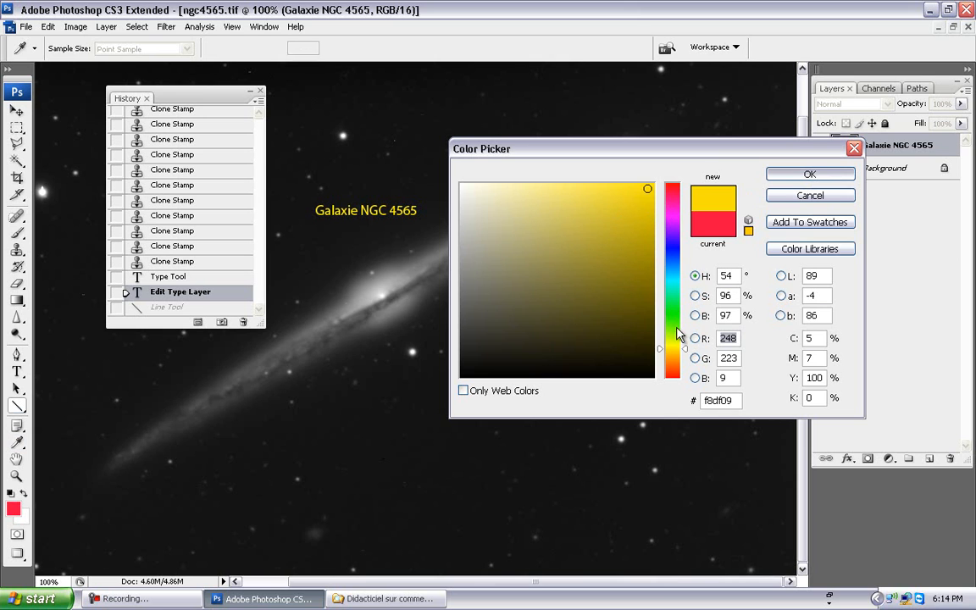
{"action": "key", "text": "Escape"}
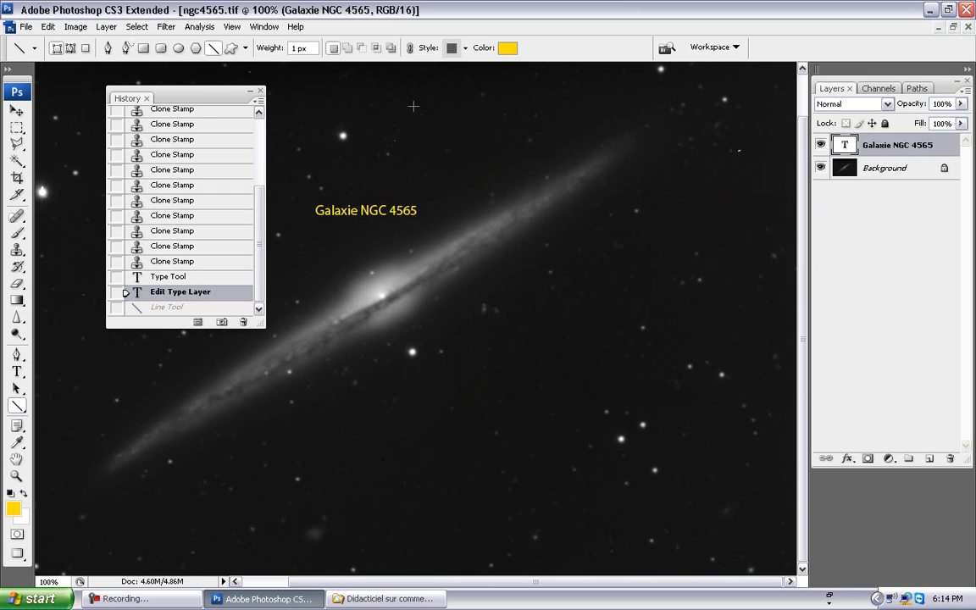
Draw a yellow line above the Background layer from the galaxy label to the bright core, with an arrowhead only at its end.
{"action": "left_click", "coordinate": [246, 50]}
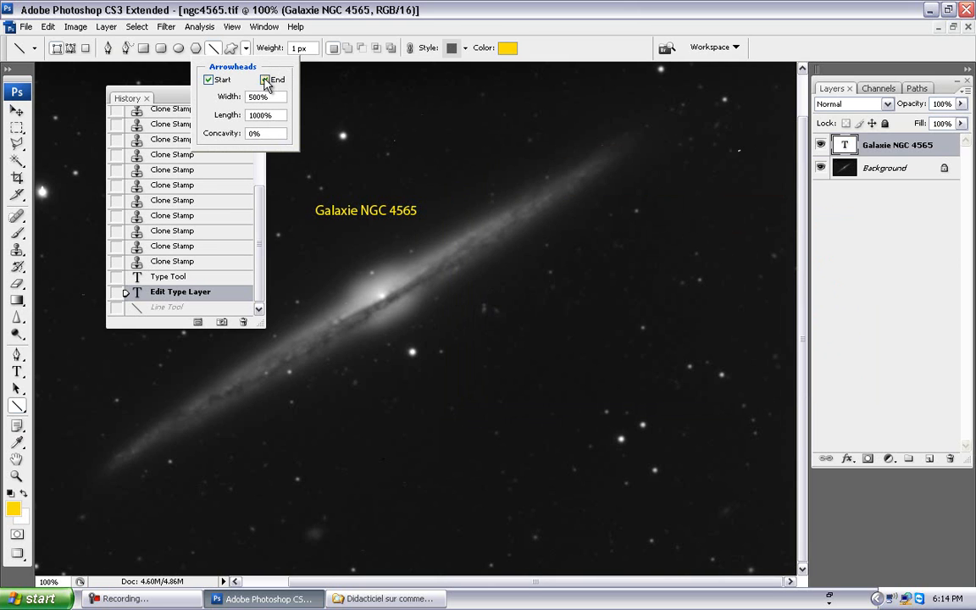
{"action": "left_click", "coordinate": [209, 81]}
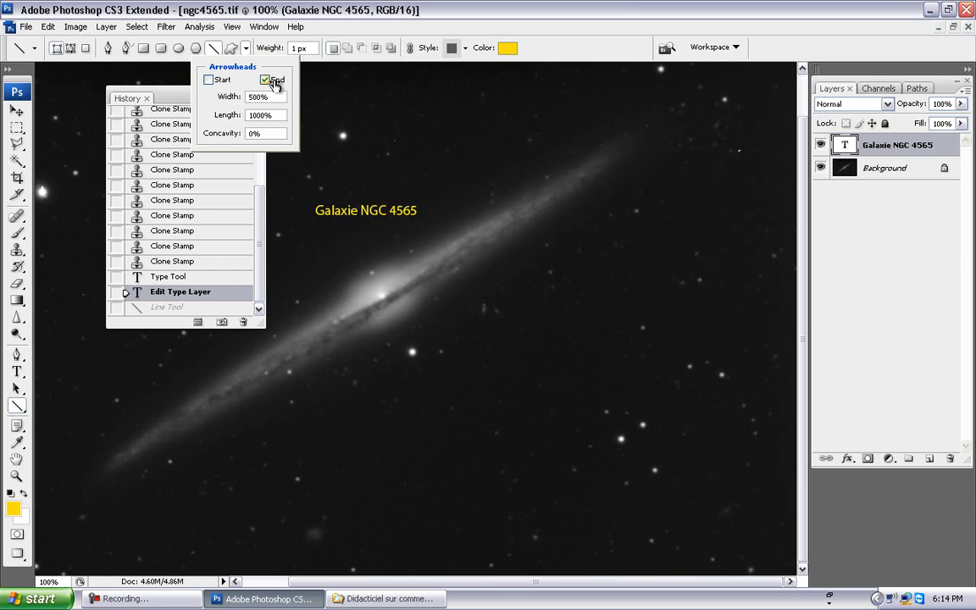
{"action": "left_click", "coordinate": [229, 97]}
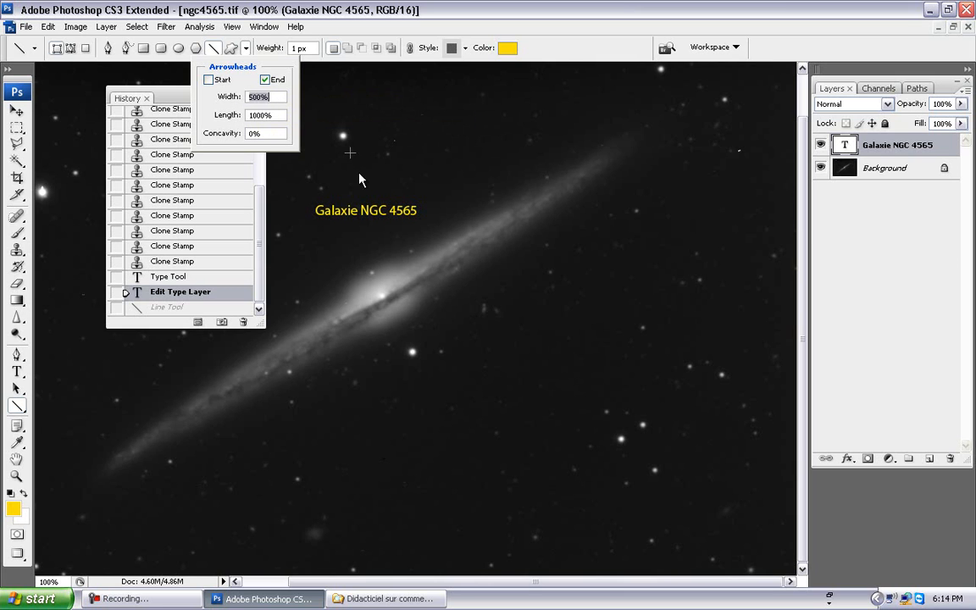
{"action": "left_click", "coordinate": [878, 174]}
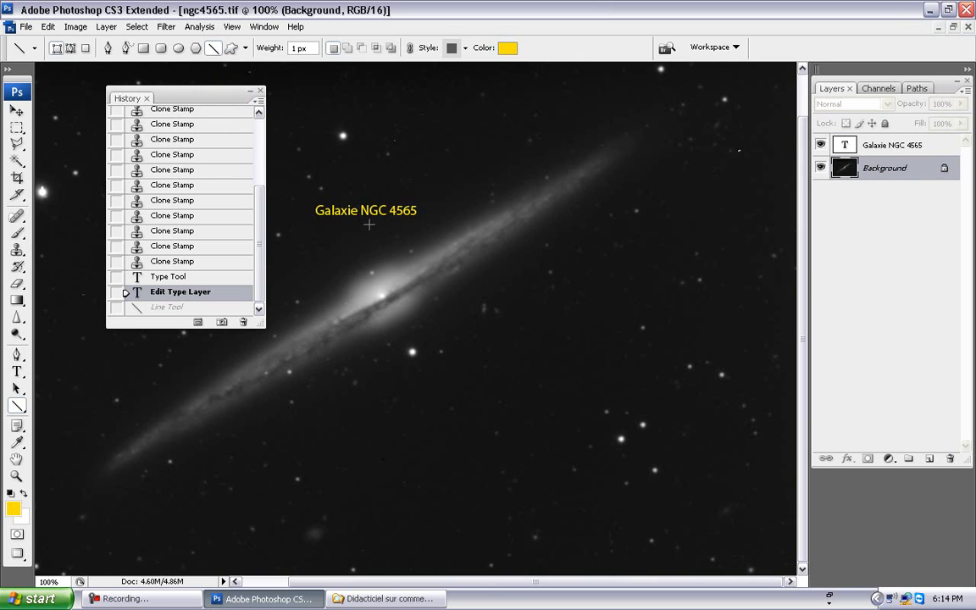
{"action": "left_click_drag", "start_coordinate": [361, 222], "coordinate": [389, 265]}
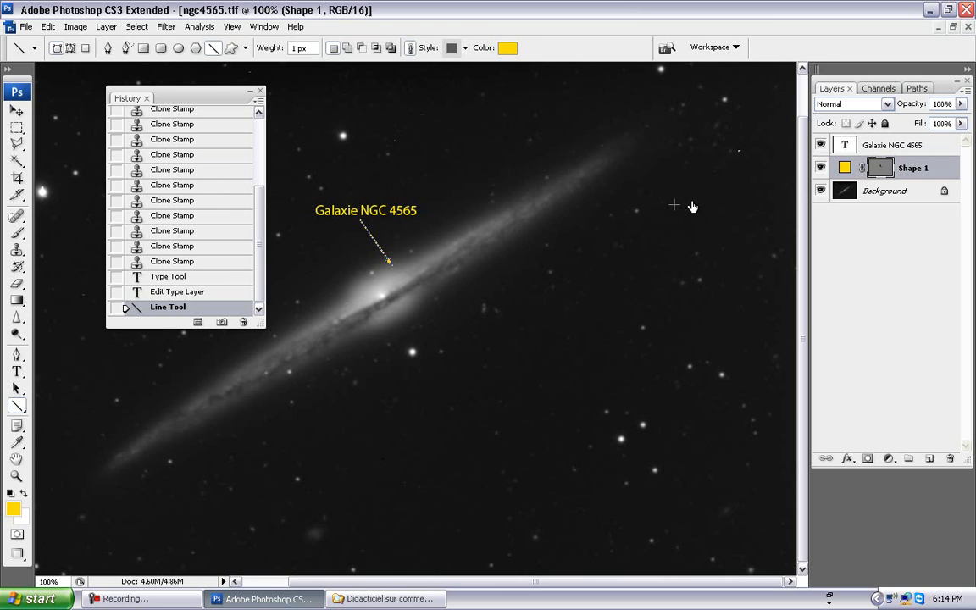
Select the Background layer and set the Type tool's text colour to purple, 9d3aaf.
{"action": "left_click", "coordinate": [898, 202]}
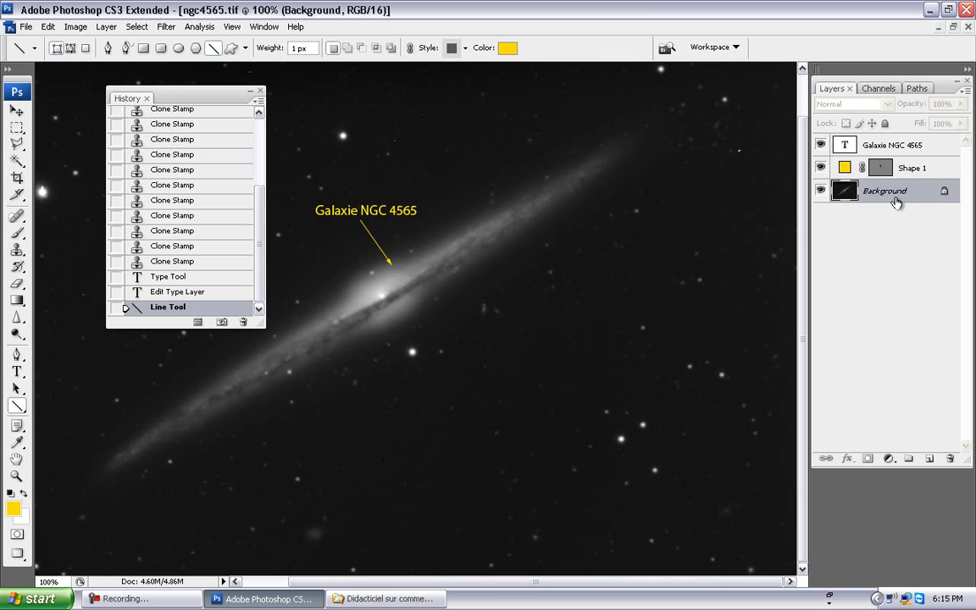
{"action": "left_click", "coordinate": [16, 371]}
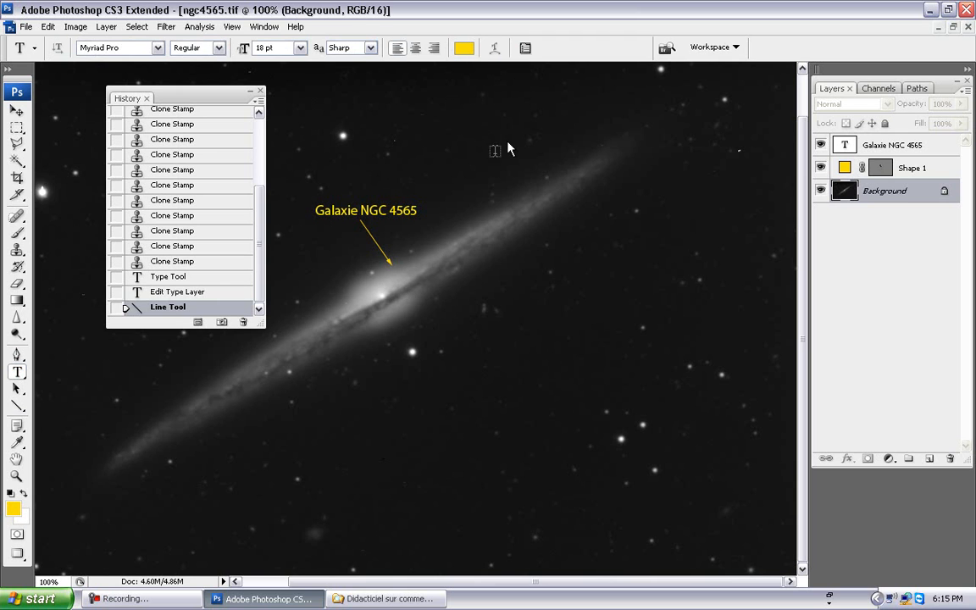
{"action": "left_click", "coordinate": [466, 49]}
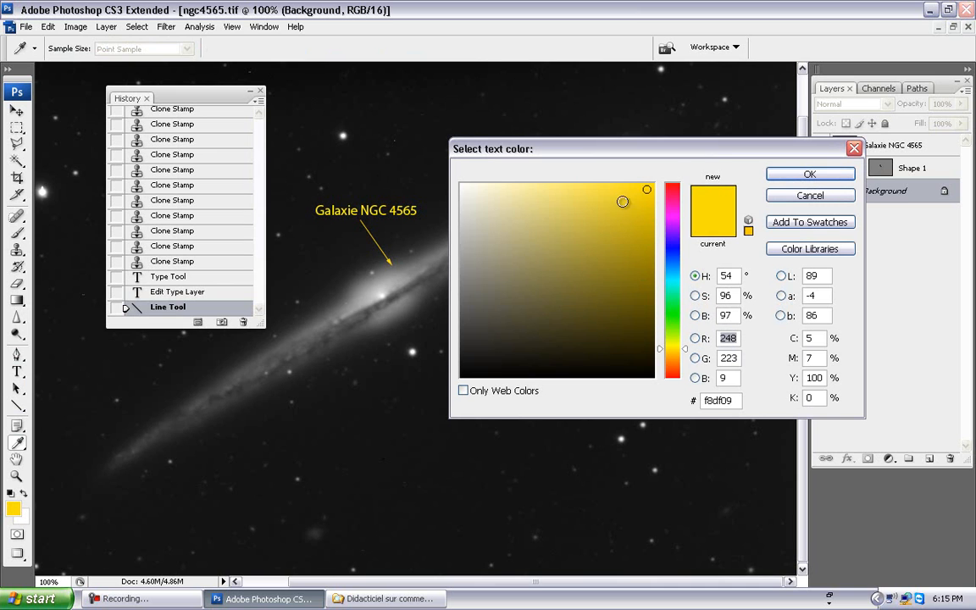
{"action": "left_click", "coordinate": [672, 222]}
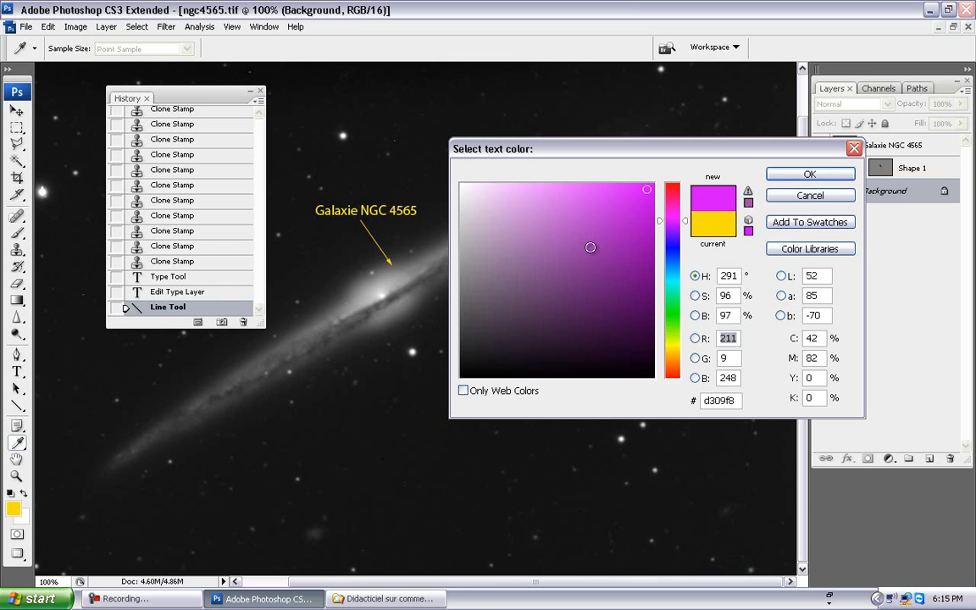
{"action": "left_click", "coordinate": [590, 248]}
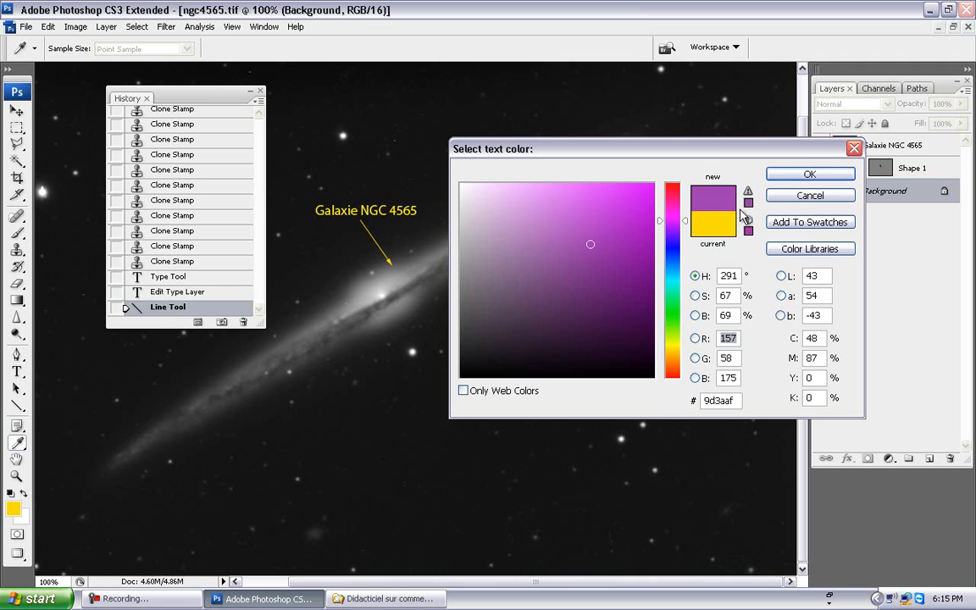
{"action": "left_click", "coordinate": [786, 177]}
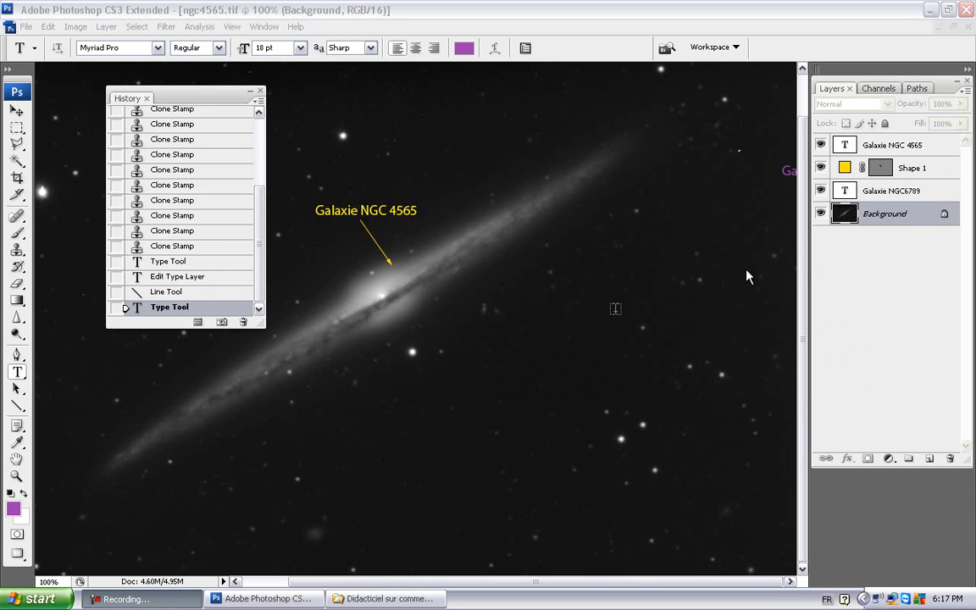
Add the purple label "Ngc 6789" above the Background layer, place it just above the small faint galaxy, and commit it.
{"action": "left_click", "coordinate": [882, 219]}
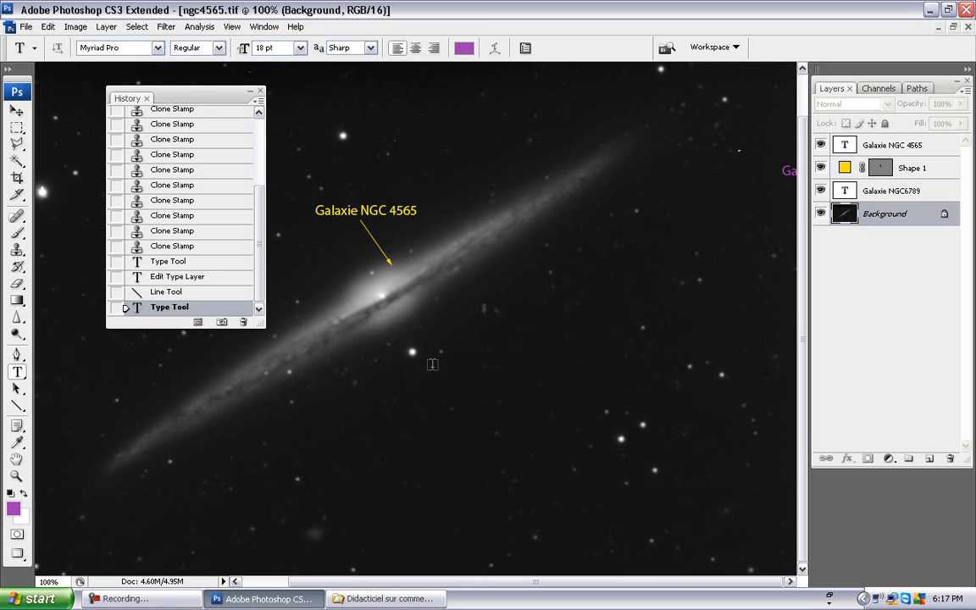
{"action": "left_click", "coordinate": [356, 415]}
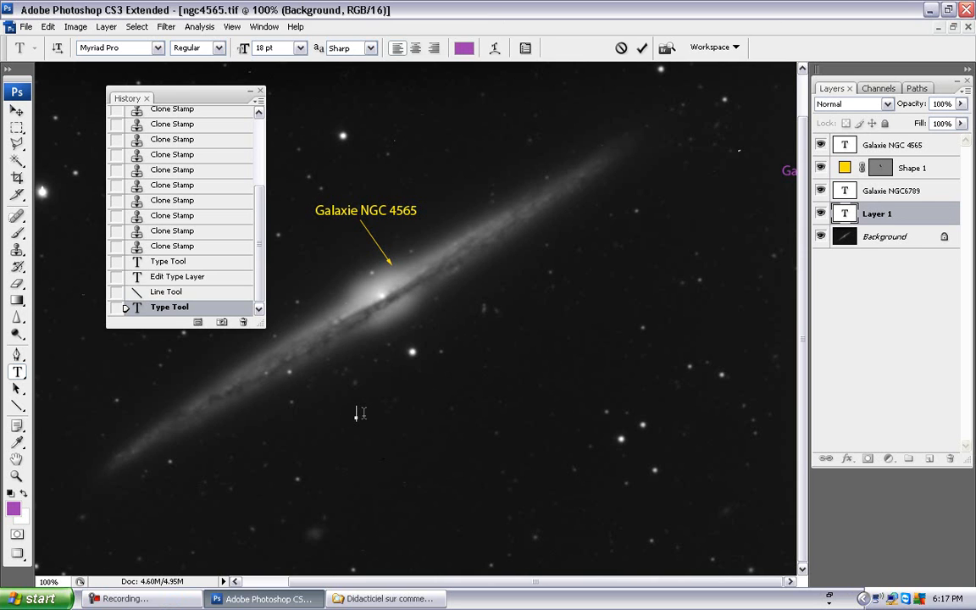
{"action": "type", "text": "Ngc 6789"}
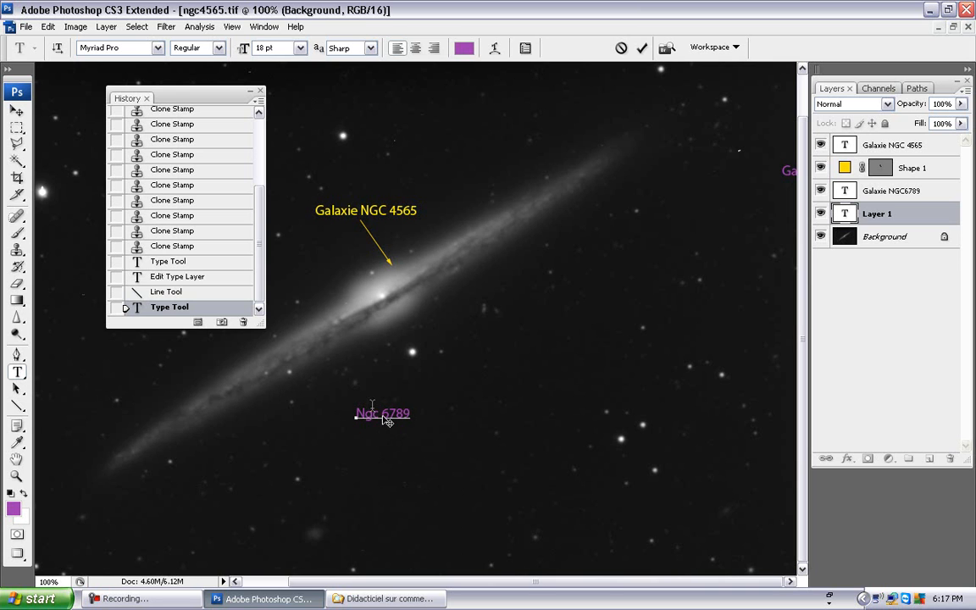
{"action": "mouse_move", "coordinate": [384, 449]}
{"action": "left_mouse_down"}
{"action": "mouse_move", "coordinate": [352, 499]}
{"action": "mouse_move", "coordinate": [327, 515]}
{"action": "mouse_move", "coordinate": [327, 580]}
{"action": "mouse_move", "coordinate": [362, 514]}
{"action": "mouse_move", "coordinate": [418, 479]}
{"action": "left_mouse_up"}
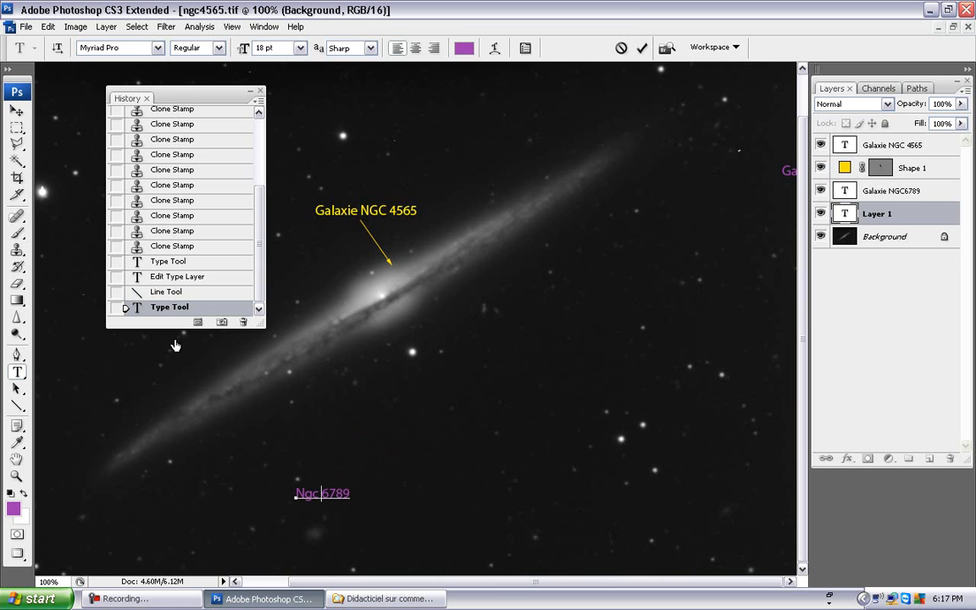
{"action": "left_click", "coordinate": [902, 248]}
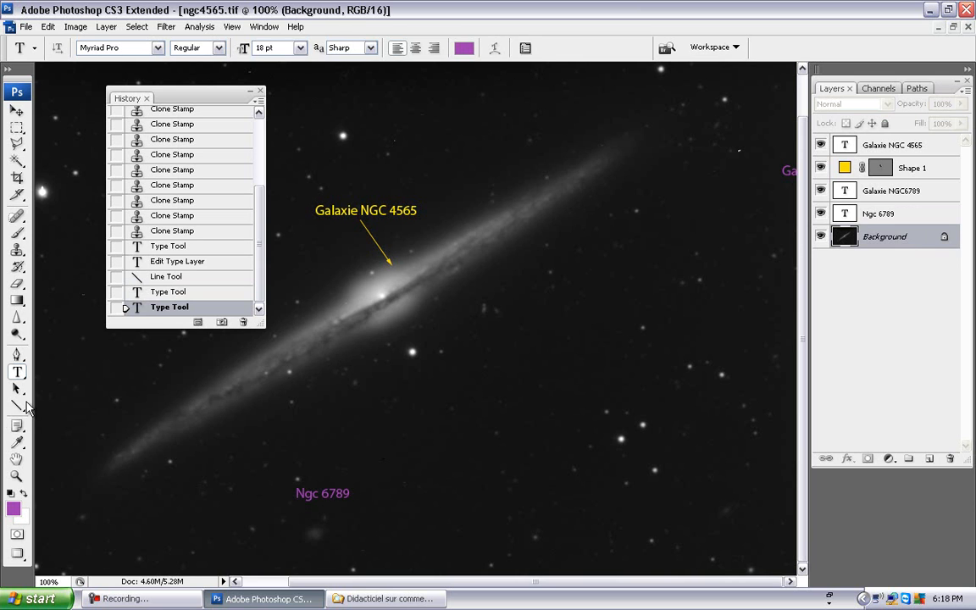
Draw a purple 1 px line without arrowheads between the small faint galaxy and its "Ngc 6789" label, and reselect the Background layer.
{"action": "left_click", "coordinate": [19, 410]}
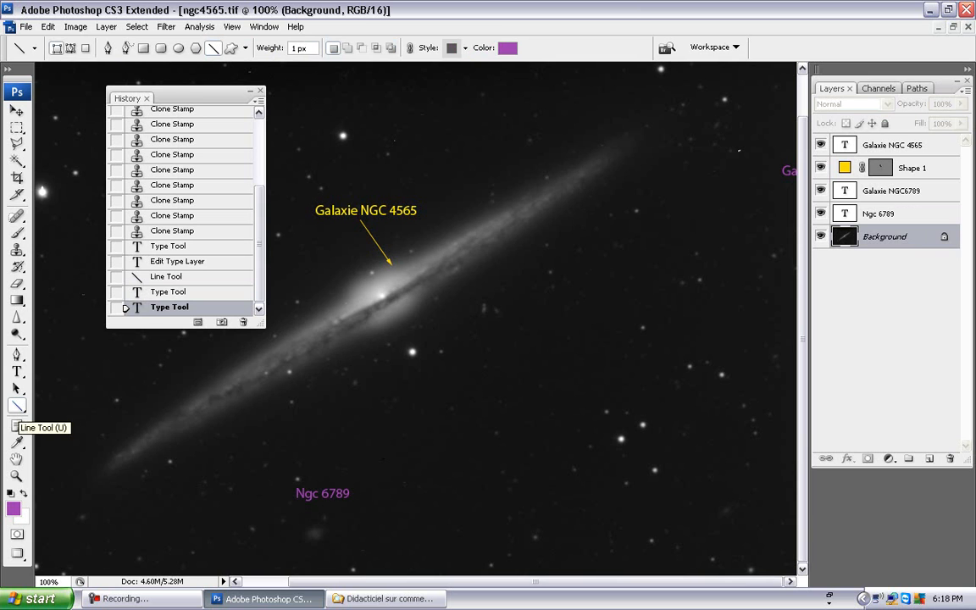
{"action": "left_click", "coordinate": [245, 49]}
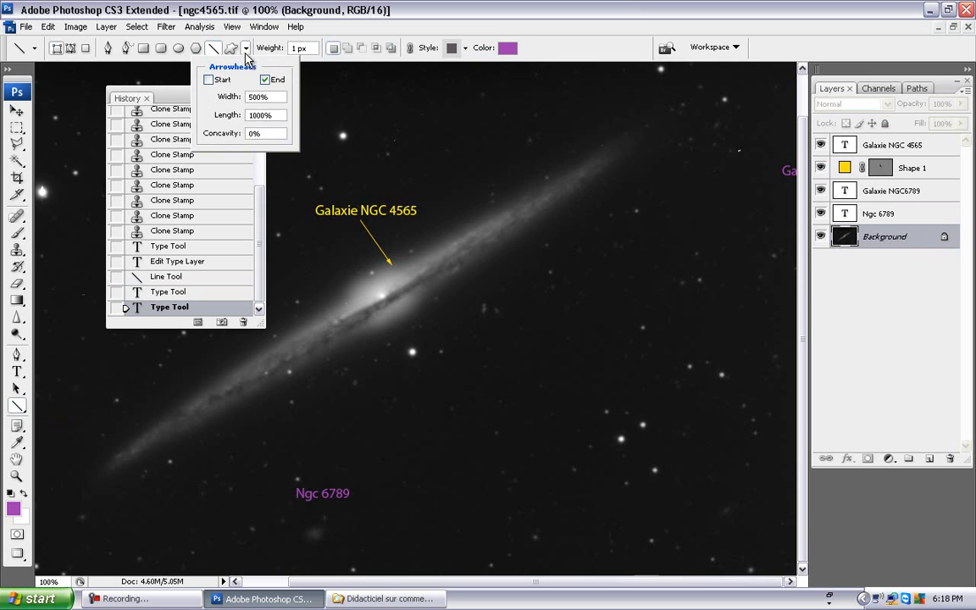
{"action": "left_click", "coordinate": [264, 81]}
{"action": "left_click", "coordinate": [309, 525]}
{"action": "left_click_drag", "start_coordinate": [310, 525], "coordinate": [319, 500]}
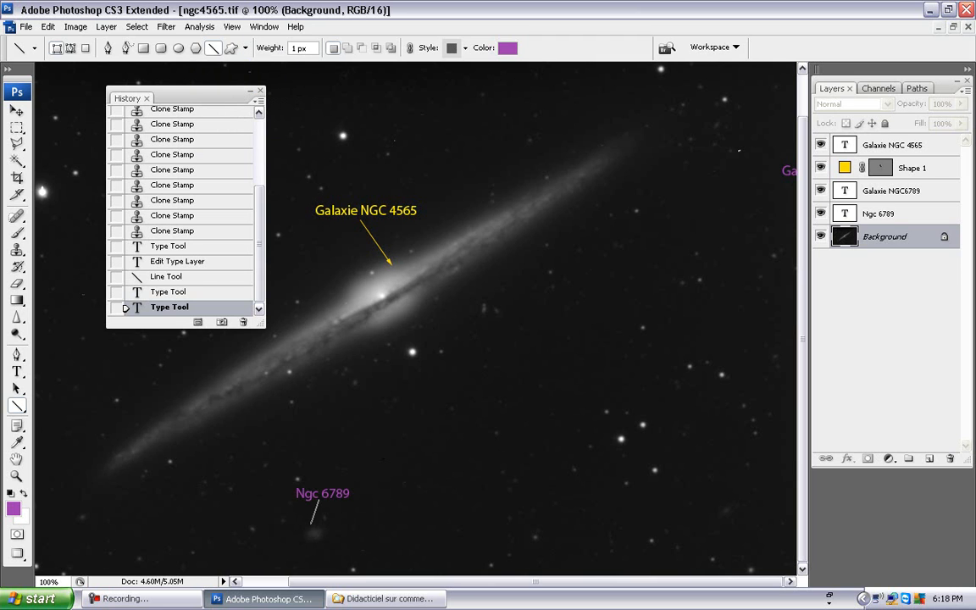
{"action": "left_click", "coordinate": [411, 47]}
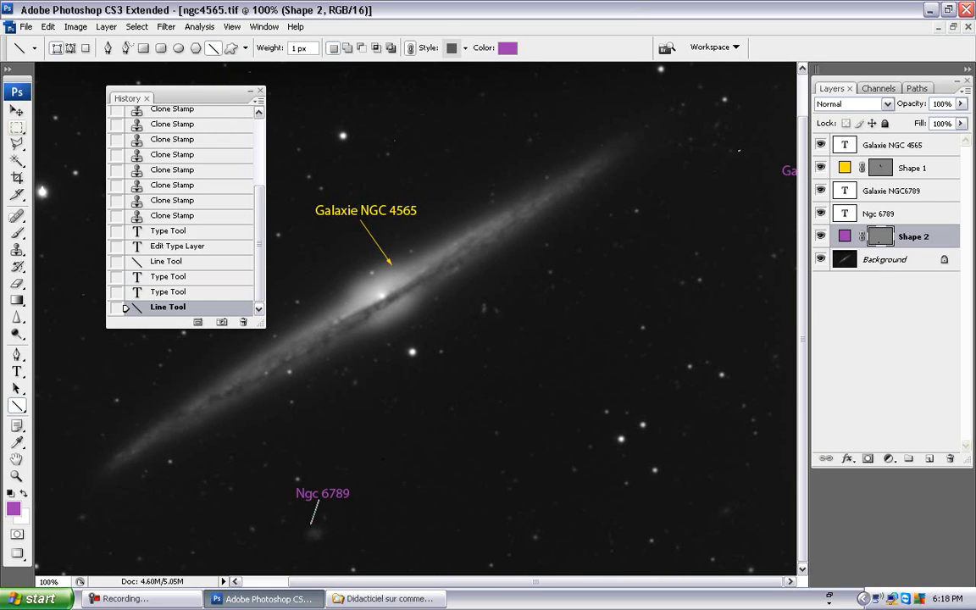
{"action": "left_click", "coordinate": [17, 127]}
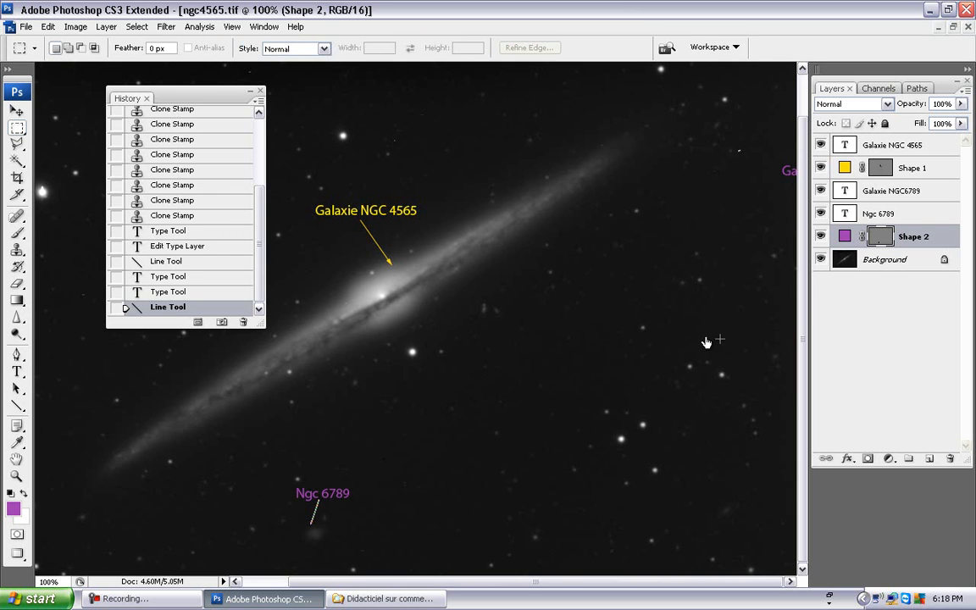
{"action": "left_click", "coordinate": [873, 268]}
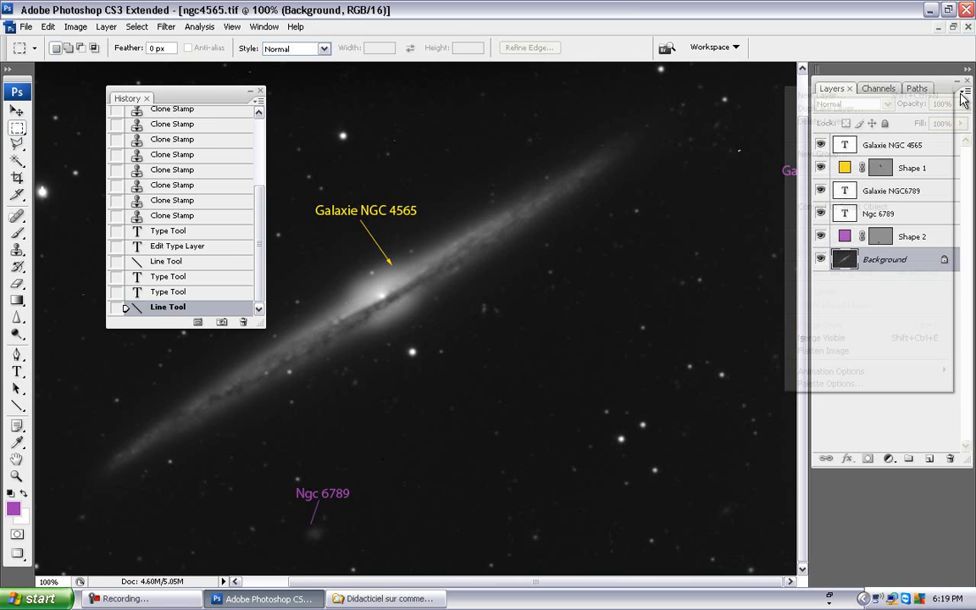
Flatten all layers into the Background, and revert to the history state of the last drawn line.
{"action": "left_click", "coordinate": [965, 91]}
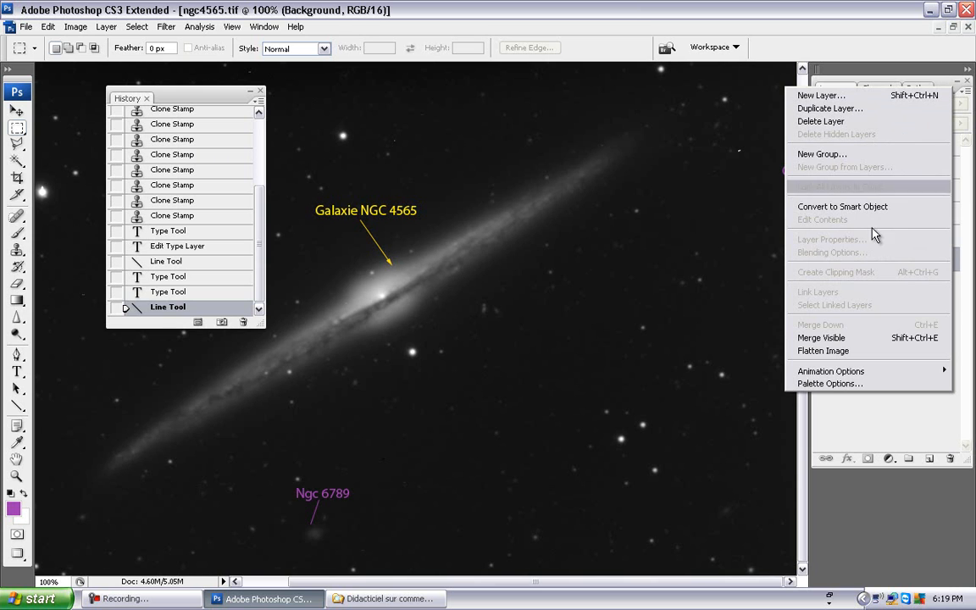
{"action": "left_click", "coordinate": [841, 351]}
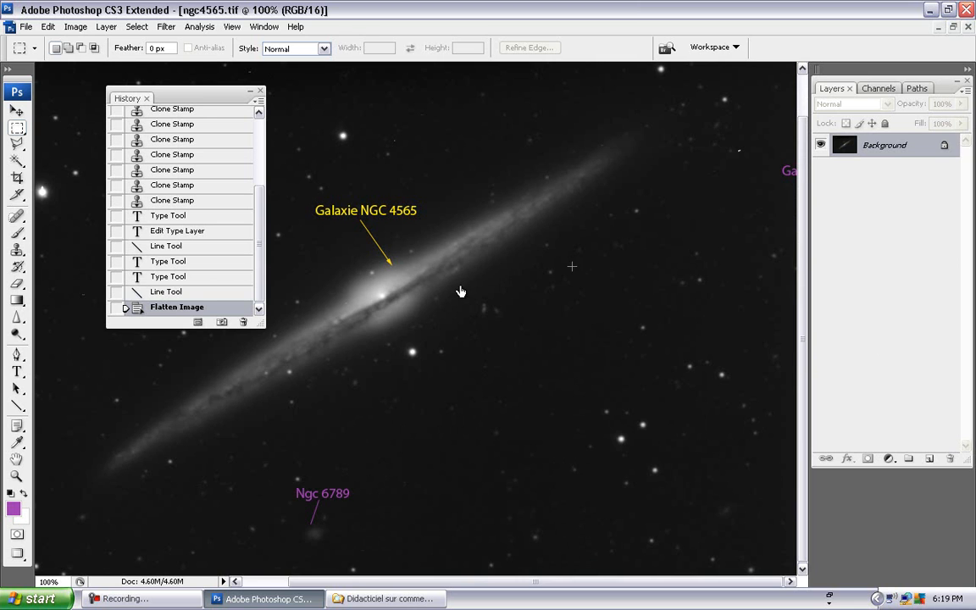
{"action": "left_click", "coordinate": [156, 293]}
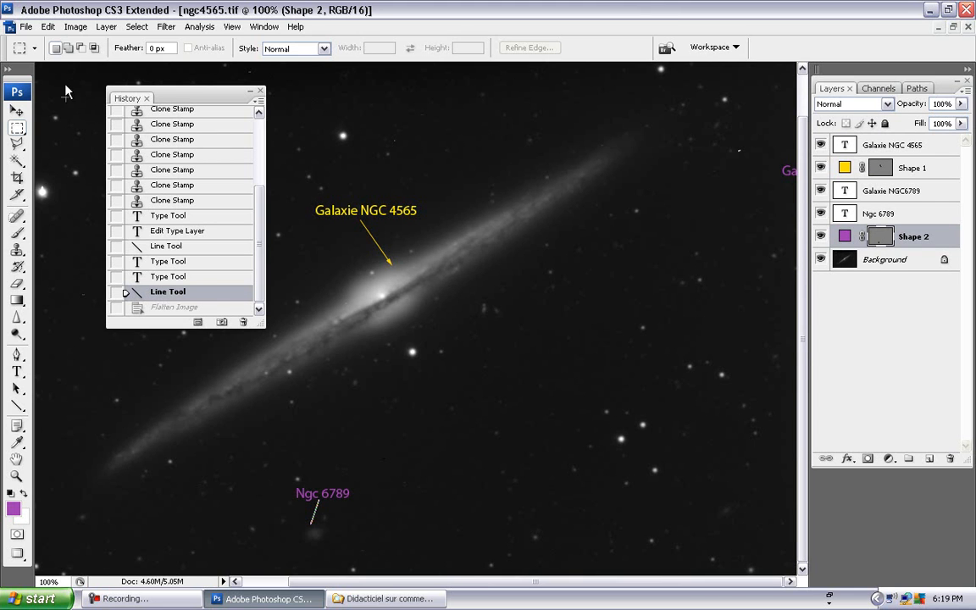
Save the annotated image with its layers as ngc4565.psd in Photoshop format, with Maximize compatibility on.
{"action": "left_click", "coordinate": [28, 28]}
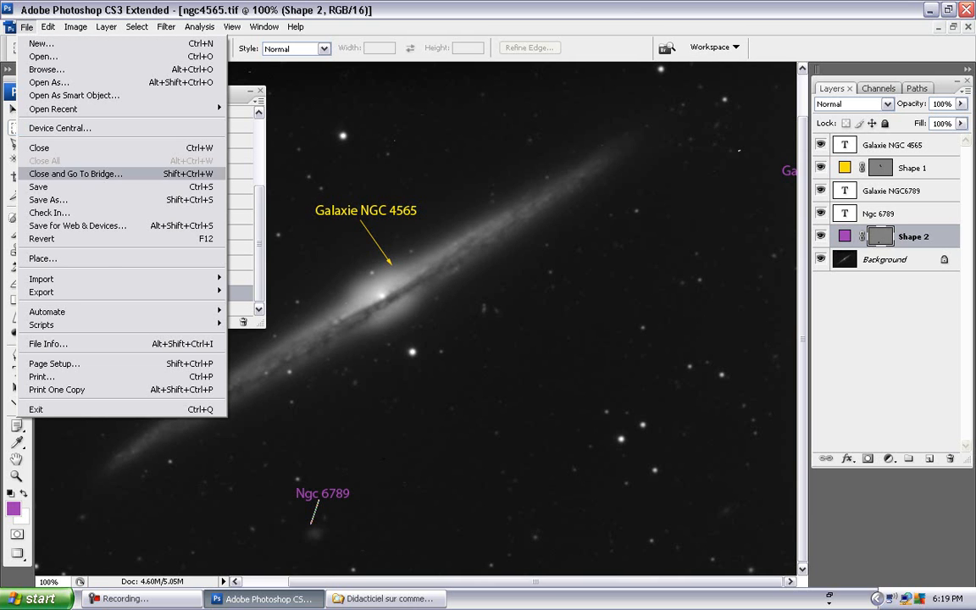
{"action": "left_click", "coordinate": [71, 199]}
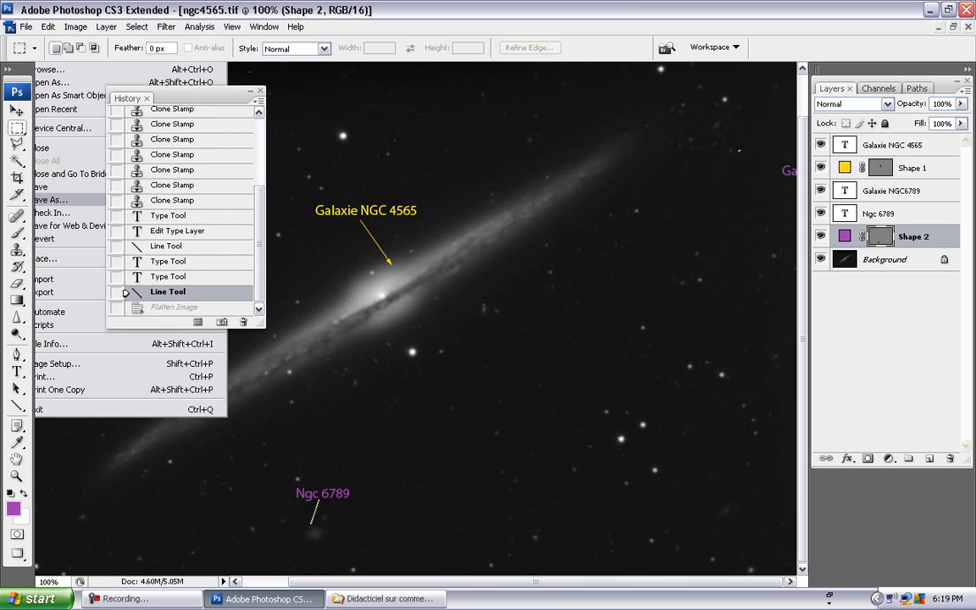
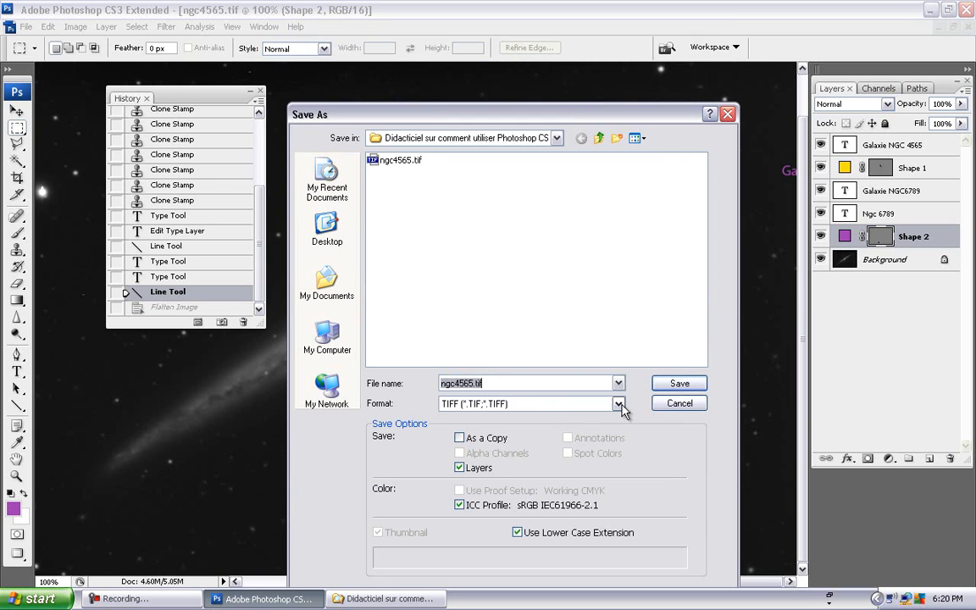
{"action": "left_click", "coordinate": [620, 404]}
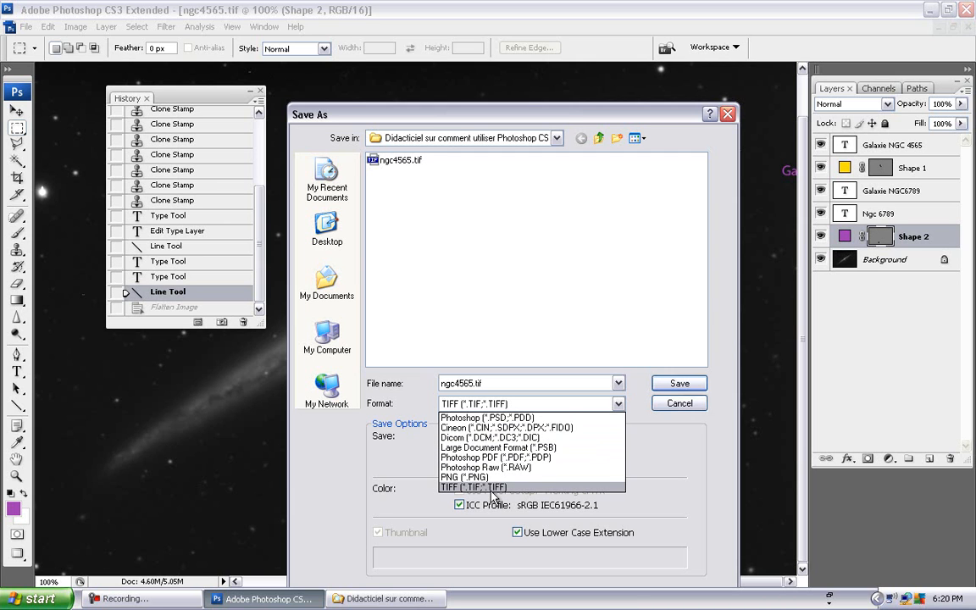
{"action": "left_click", "coordinate": [489, 419]}
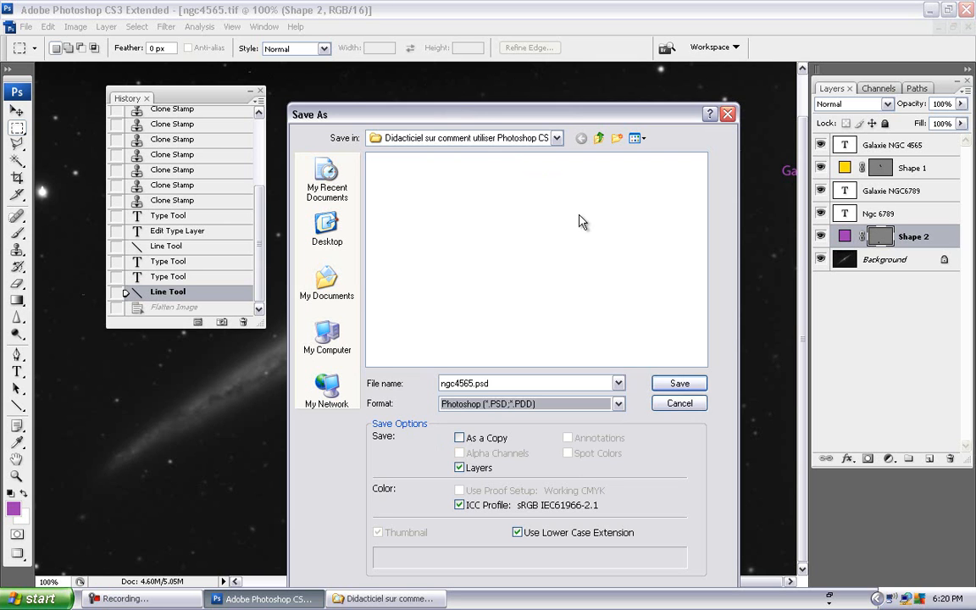
{"action": "left_click", "coordinate": [665, 386]}
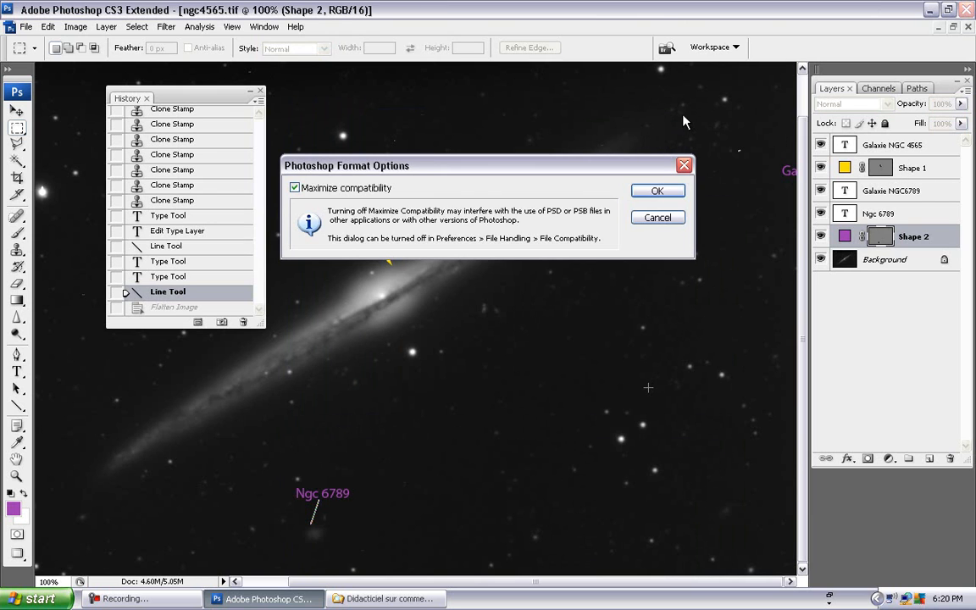
{"action": "left_click", "coordinate": [662, 194]}
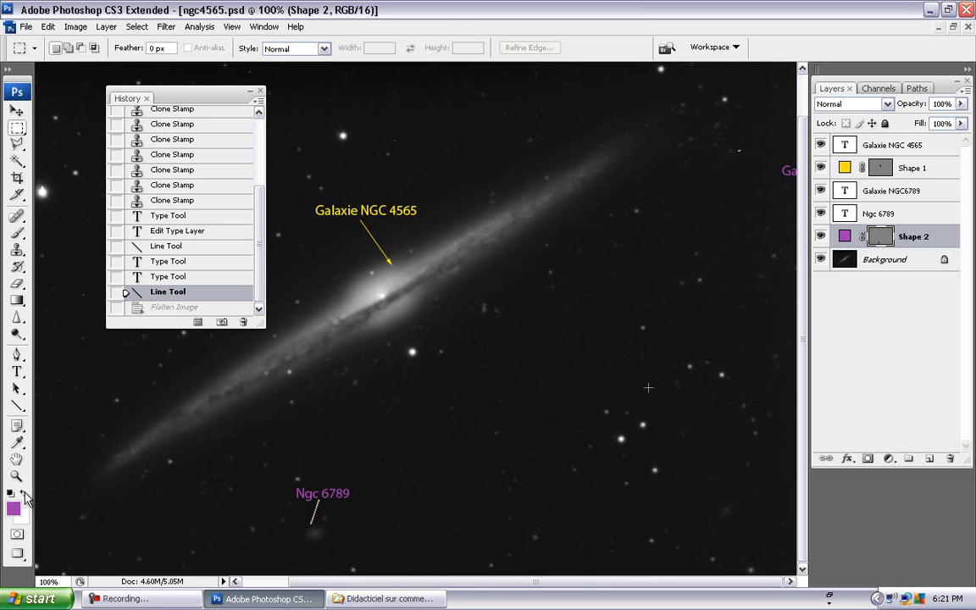
Set the foreground colour to bright yellow, f1e30a.
{"action": "left_click", "coordinate": [25, 493]}
{"action": "left_click", "coordinate": [23, 494]}
{"action": "left_click", "coordinate": [14, 509]}
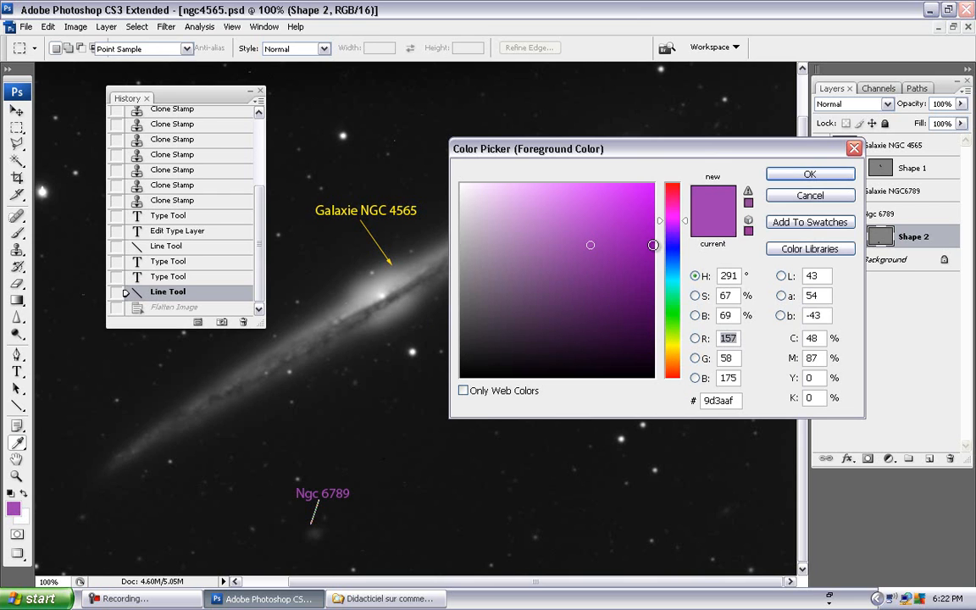
{"action": "left_click", "coordinate": [671, 348]}
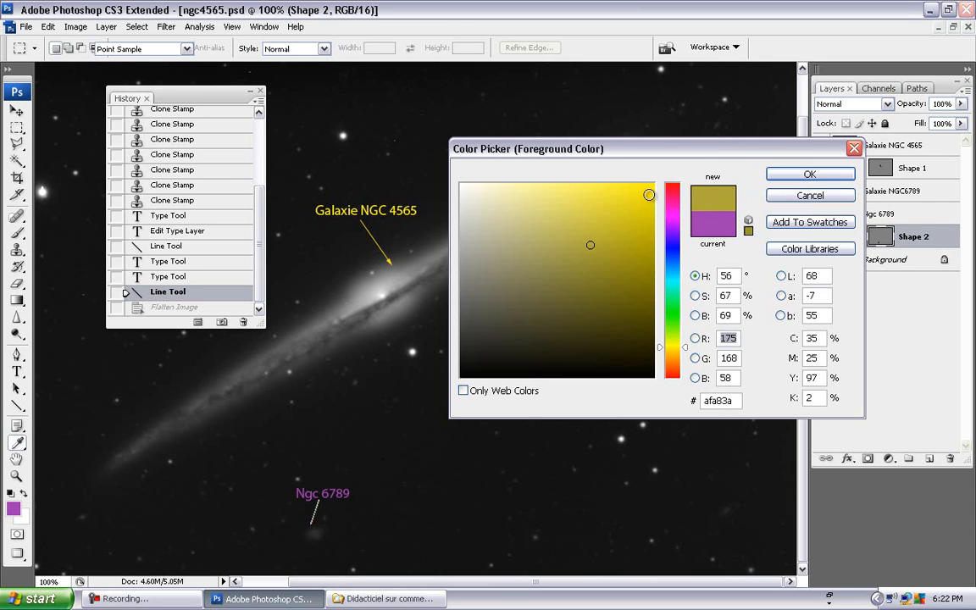
{"action": "left_click", "coordinate": [646, 194]}
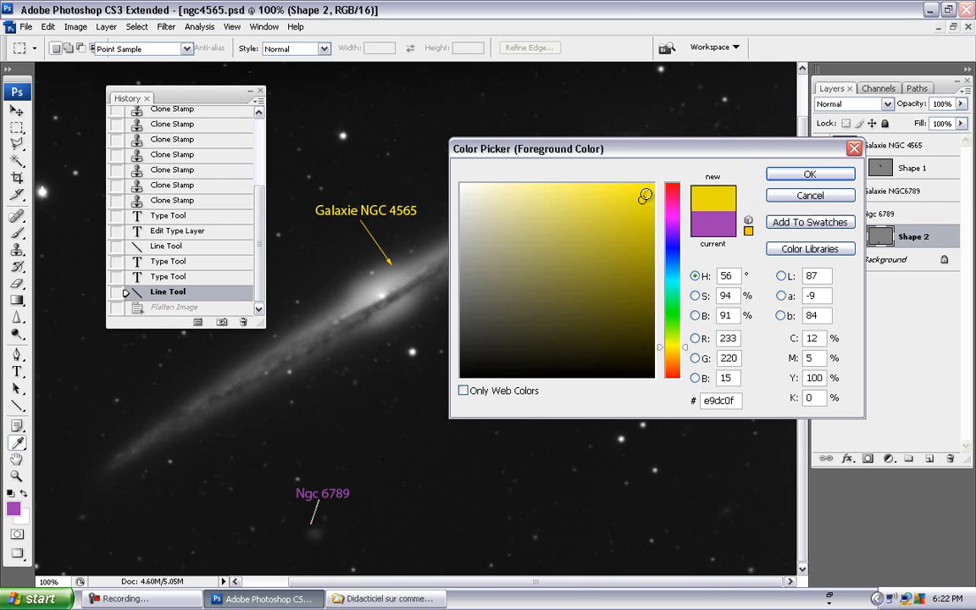
{"action": "key", "text": "Tab"}
{"action": "left_click", "coordinate": [12, 451]}
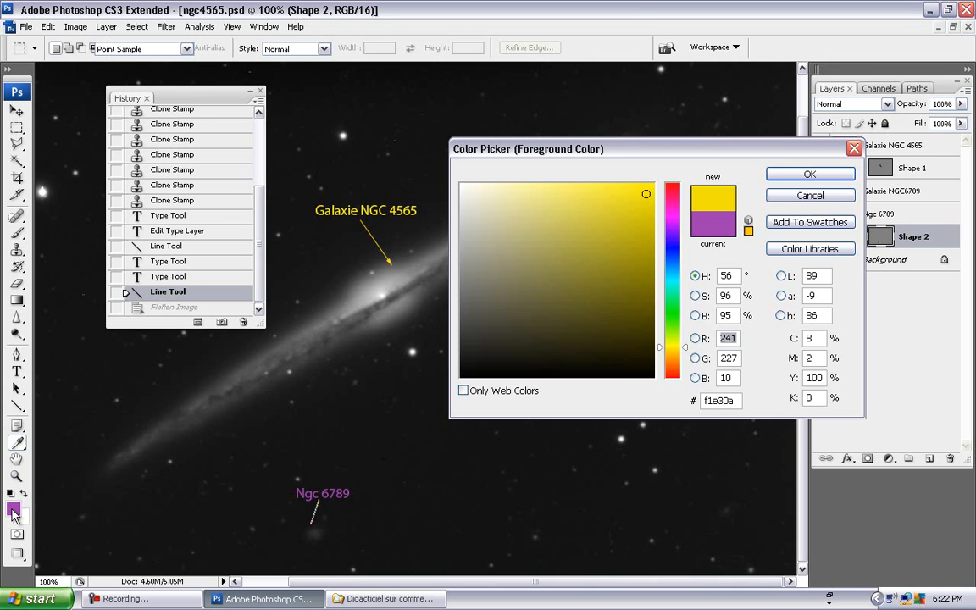
{"action": "key", "text": "Return"}
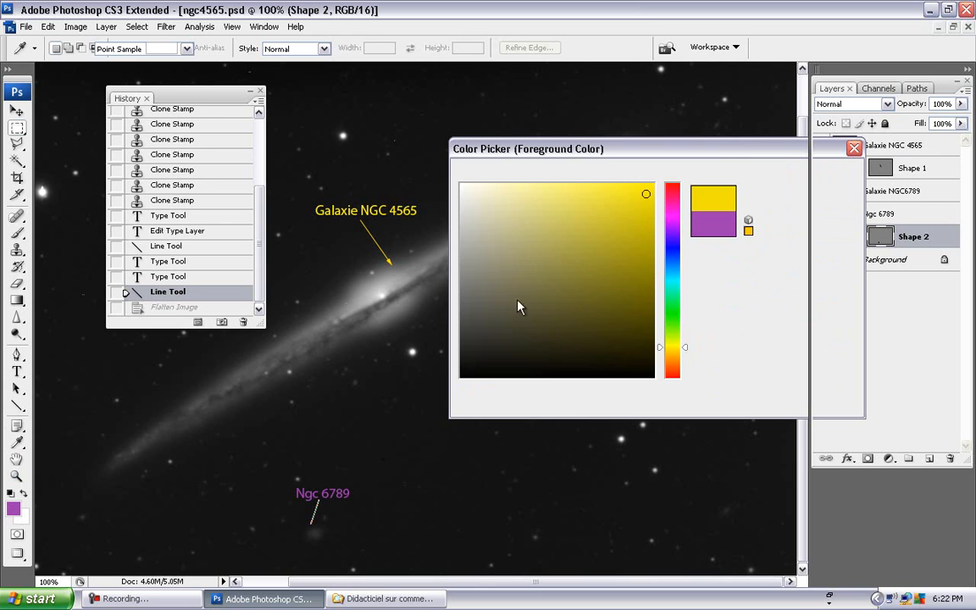
Swap the foreground and background colours, reset them to the defaults, and swap them so white is the foreground and black the background.
{"action": "left_click", "coordinate": [22, 493]}
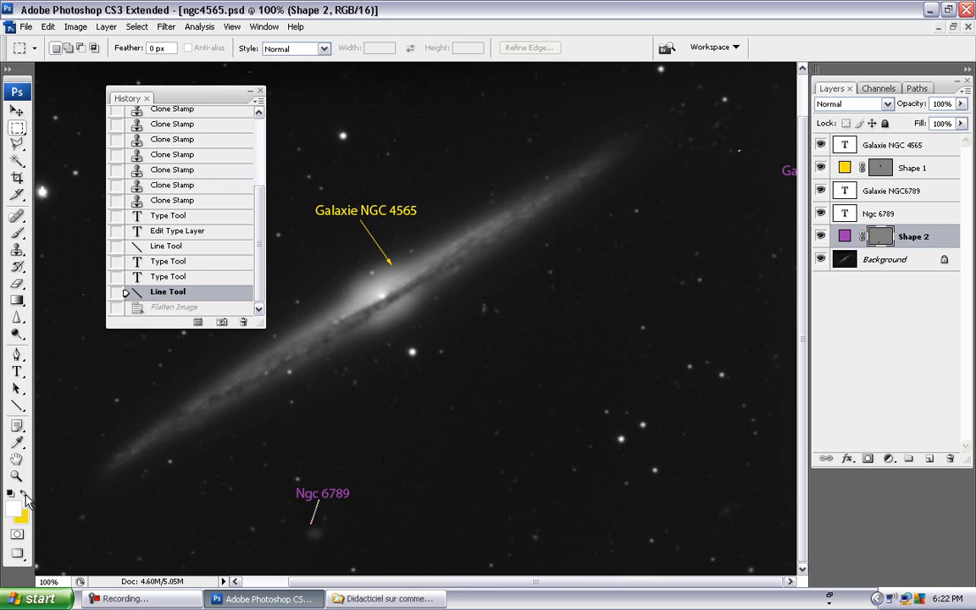
{"action": "left_click", "coordinate": [24, 496]}
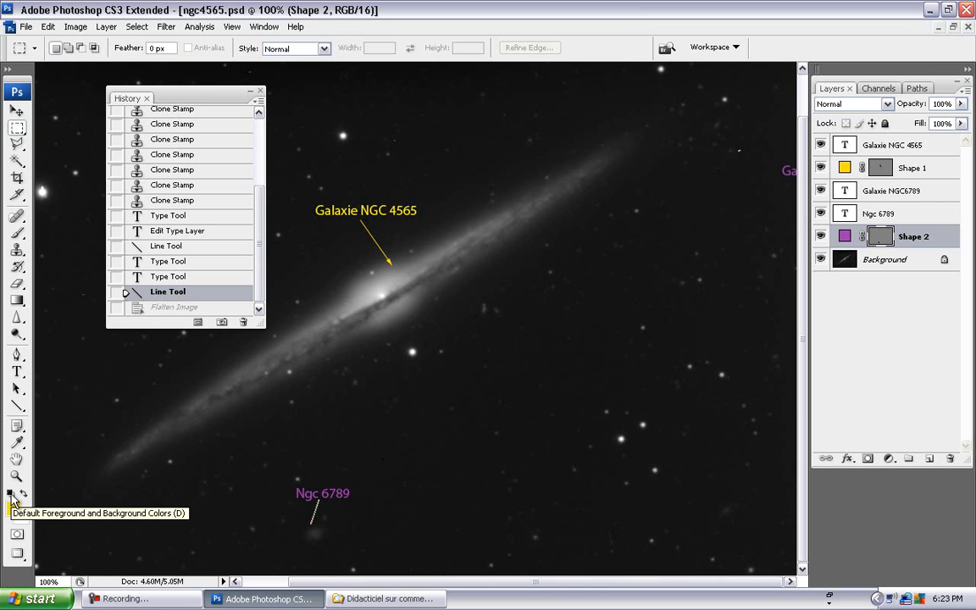
{"action": "left_click", "coordinate": [11, 500]}
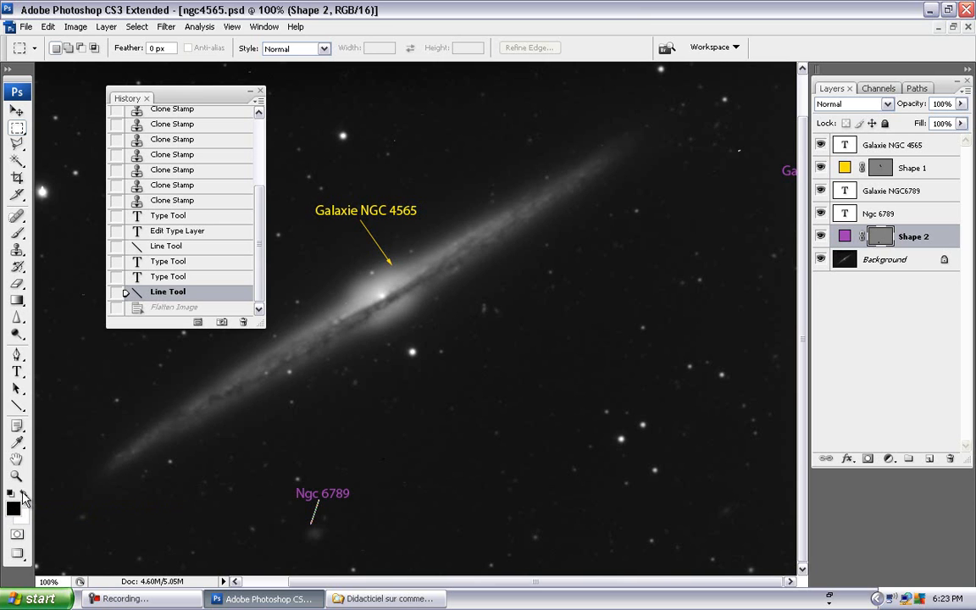
{"action": "left_click", "coordinate": [24, 495]}
{"action": "left_click", "coordinate": [24, 497]}
{"action": "left_click", "coordinate": [24, 497]}
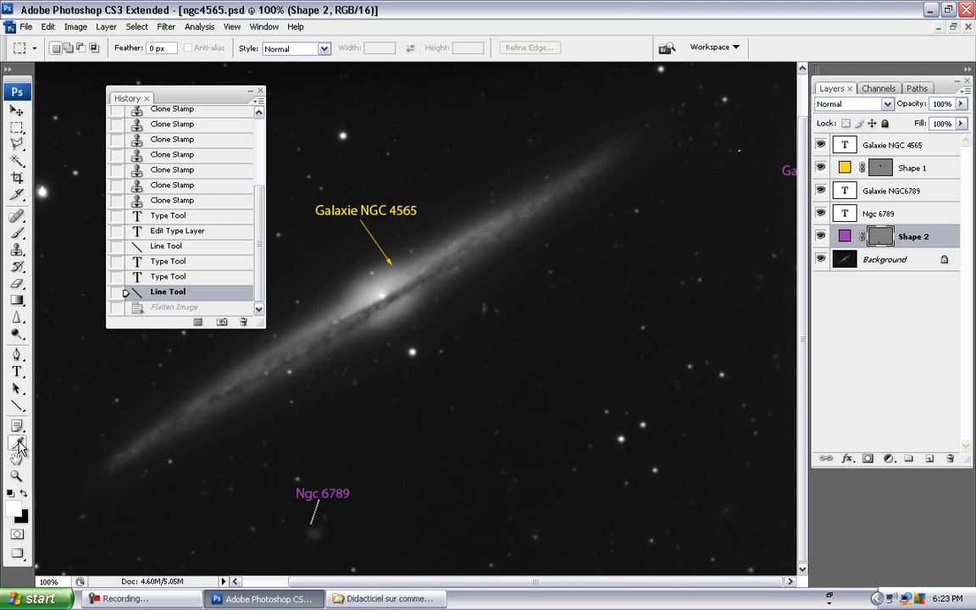
Sample the foreground colour with the Eyedropper from the yellow galaxy label, and replace it with the purple of the "Ngc 6789" label.
{"action": "left_click", "coordinate": [18, 444]}
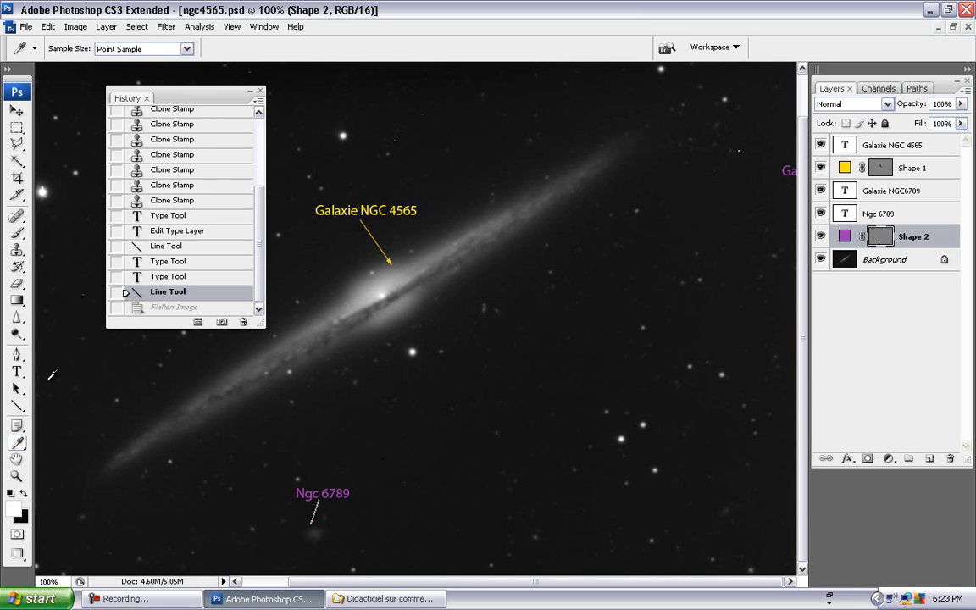
{"action": "left_click", "coordinate": [373, 212]}
{"action": "left_click", "coordinate": [341, 493]}
Sample the yellow from the letter G of "Galaxie NGC 4565" at 1600% zoom, and swap it into the background colour.
{"action": "left_click", "coordinate": [17, 476]}
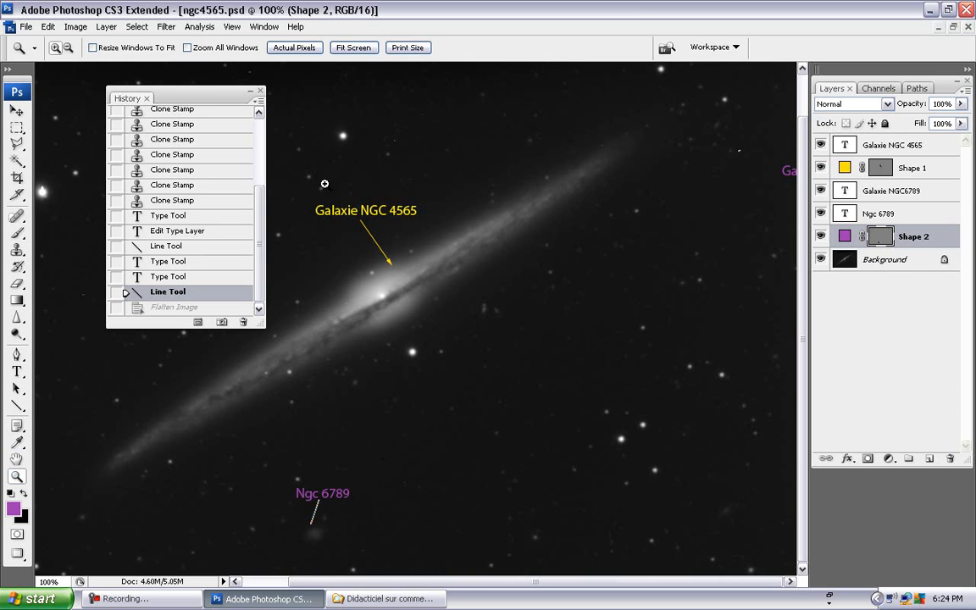
{"action": "left_click_drag", "start_coordinate": [327, 205], "coordinate": [344, 223]}
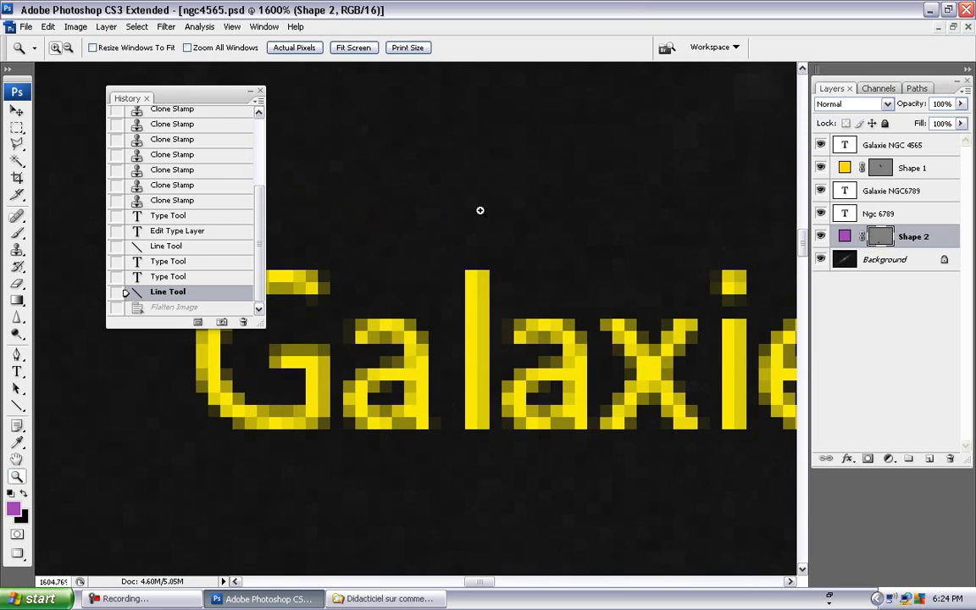
{"action": "scroll", "coordinate": [504, 323], "scroll_direction": "up", "scroll_amount": 2}
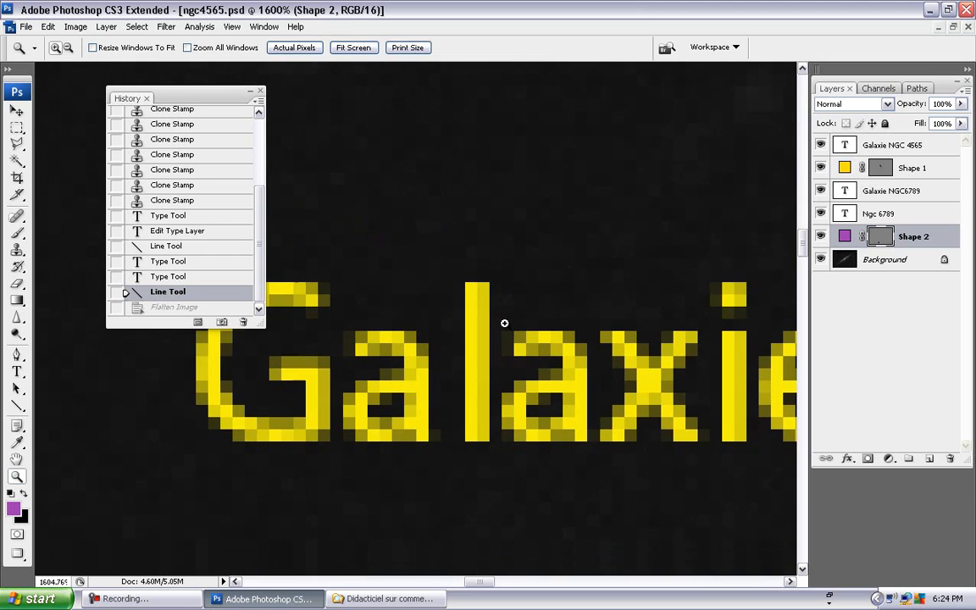
{"action": "scroll", "coordinate": [504, 323], "scroll_direction": "down", "scroll_amount": 3}
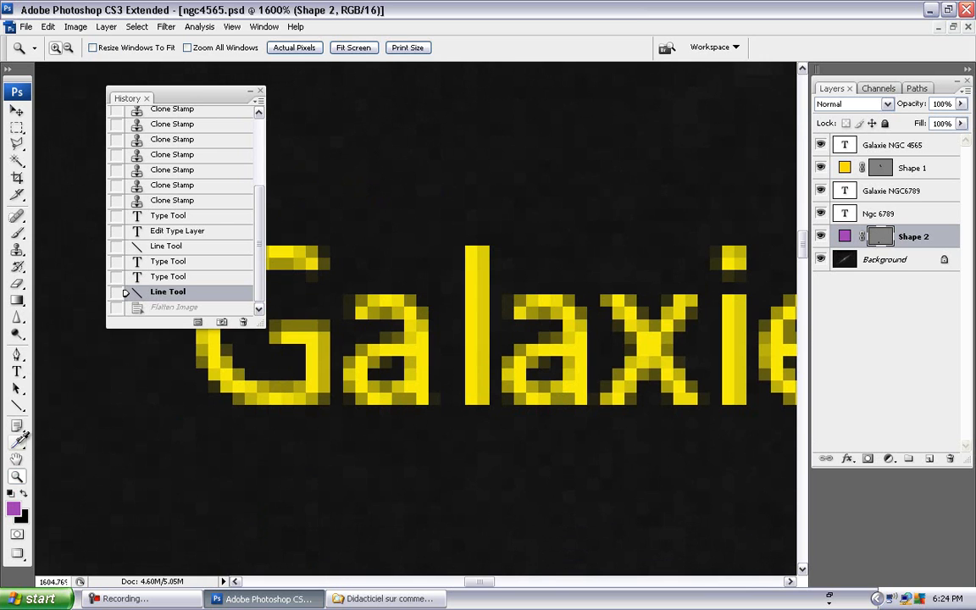
{"action": "left_click", "coordinate": [21, 439]}
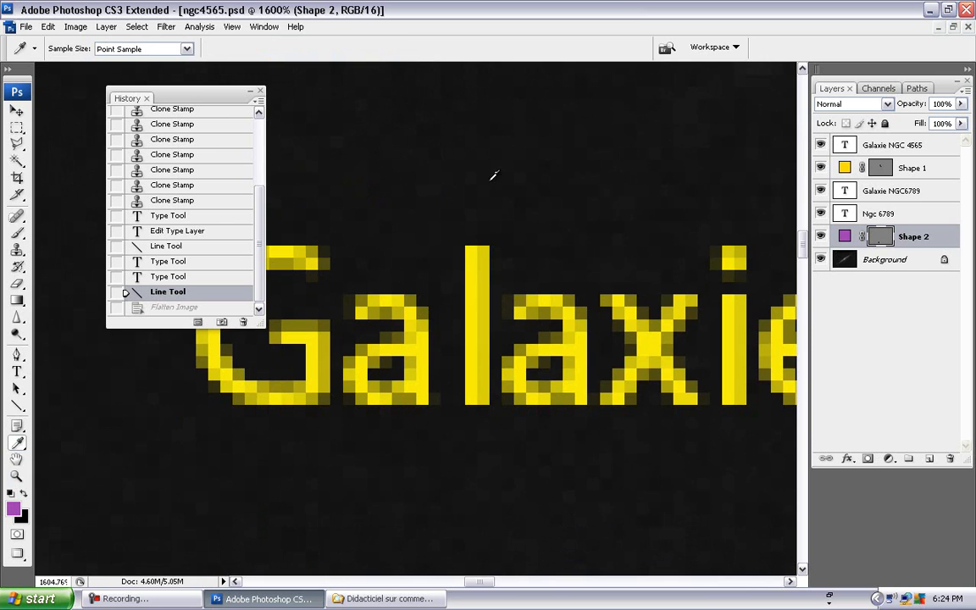
{"action": "left_click", "coordinate": [388, 233]}
{"action": "left_click", "coordinate": [316, 356]}
{"action": "left_click", "coordinate": [26, 495]}
Restore the flattened version of the image, with only the Background layer.
{"action": "double_click", "coordinate": [16, 477]}
{"action": "key", "text": "ctrl+z"}
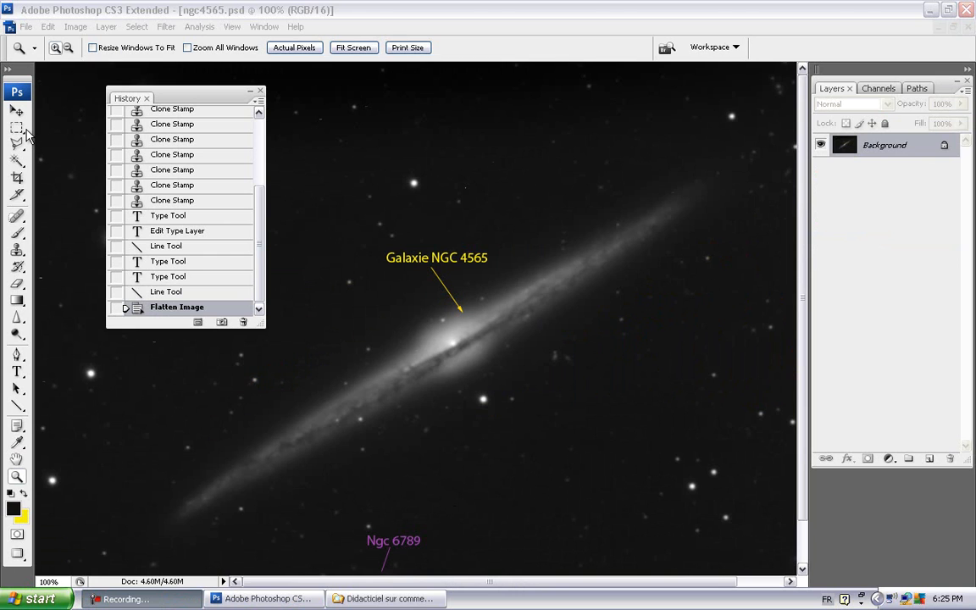
Paint a freehand black stroke across the galaxy's lower arm with the 13 px Brush tool, and undo the stroke.
{"action": "left_click", "coordinate": [18, 236]}
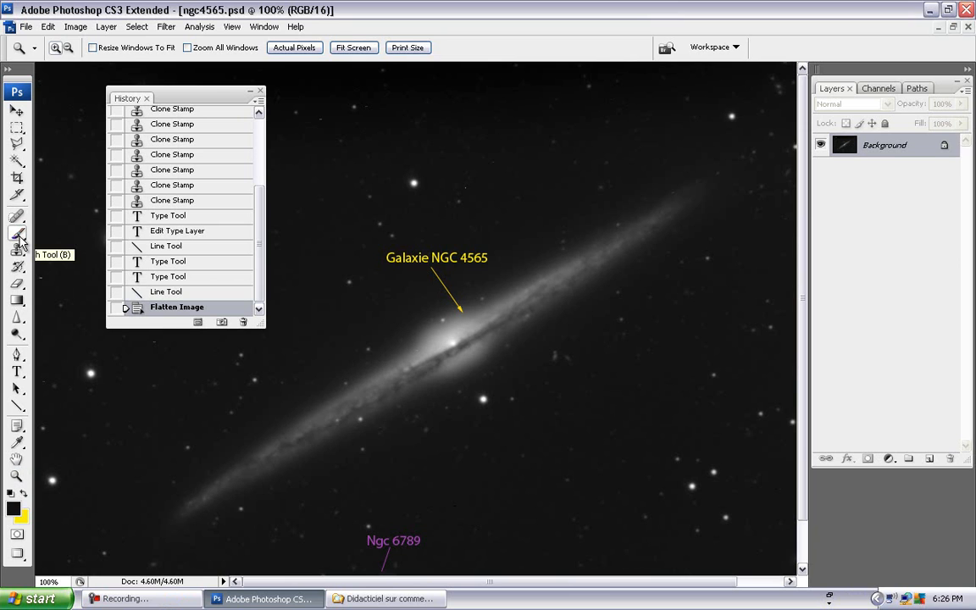
{"action": "left_click", "coordinate": [20, 240]}
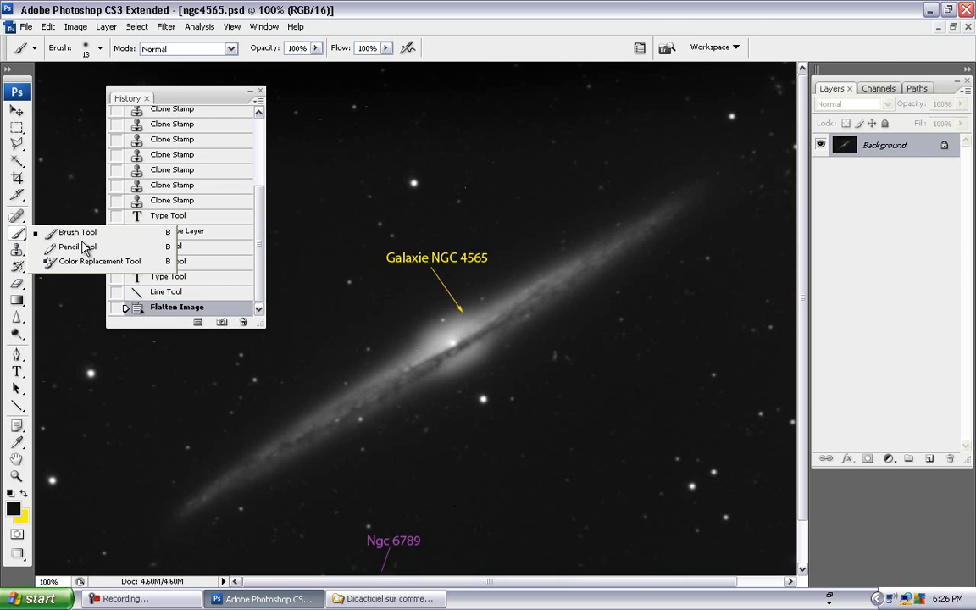
{"action": "left_click", "coordinate": [24, 493]}
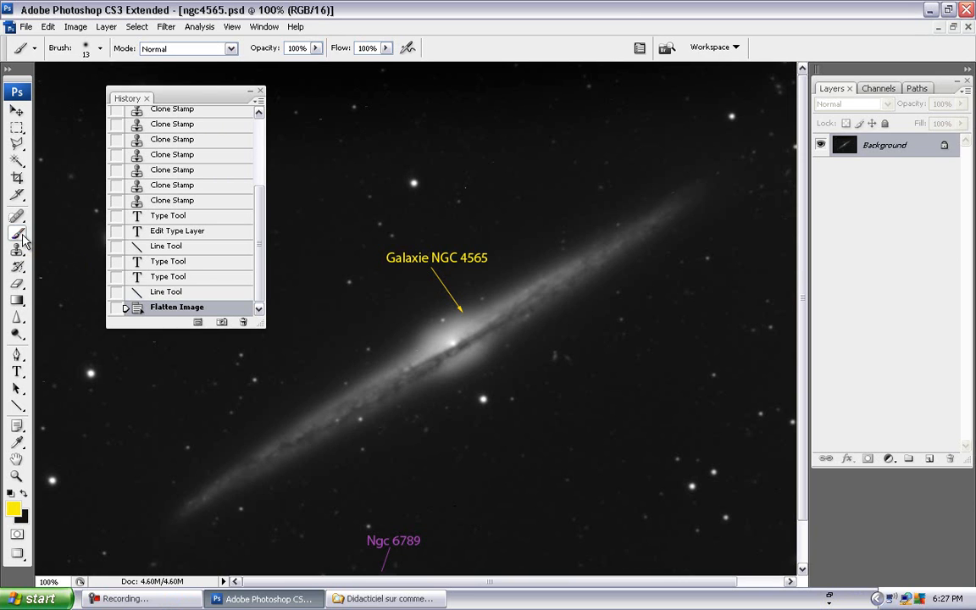
{"action": "left_click", "coordinate": [23, 240]}
{"action": "key", "text": "x"}
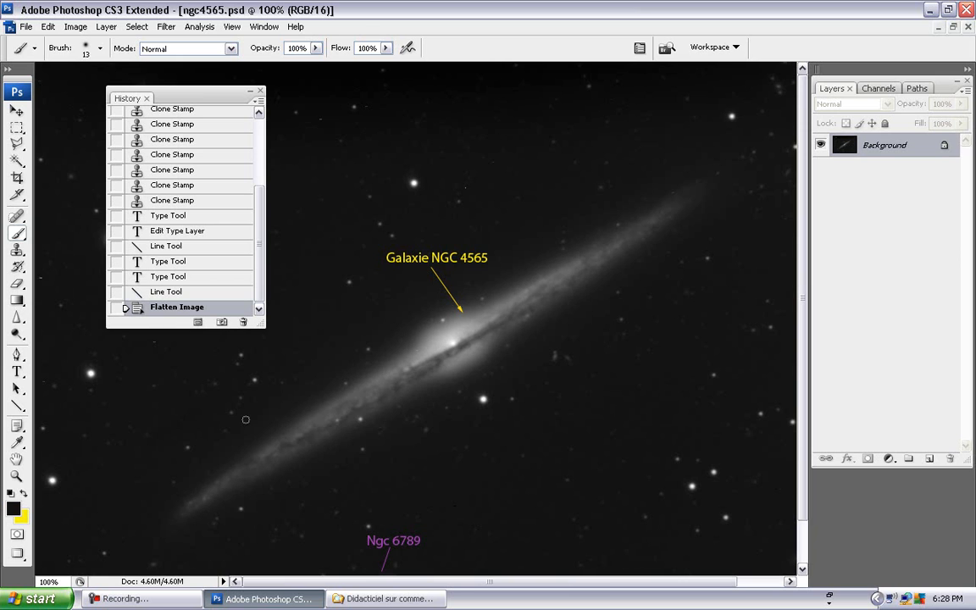
{"action": "mouse_move", "coordinate": [250, 423]}
{"action": "left_mouse_down"}
{"action": "mouse_move", "coordinate": [331, 417]}
{"action": "mouse_move", "coordinate": [373, 429]}
{"action": "mouse_move", "coordinate": [246, 426]}
{"action": "left_mouse_up"}
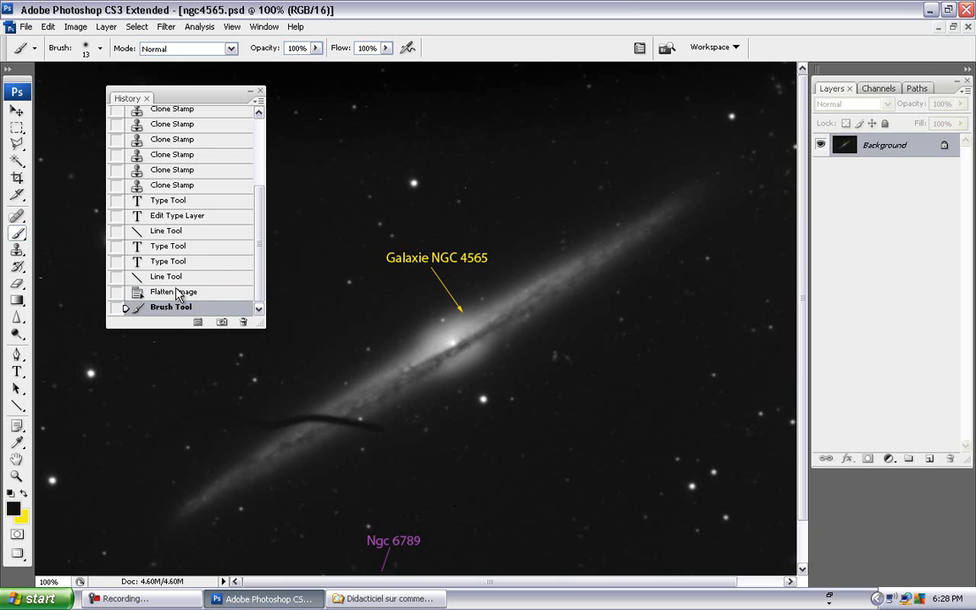
{"action": "left_click", "coordinate": [177, 291]}
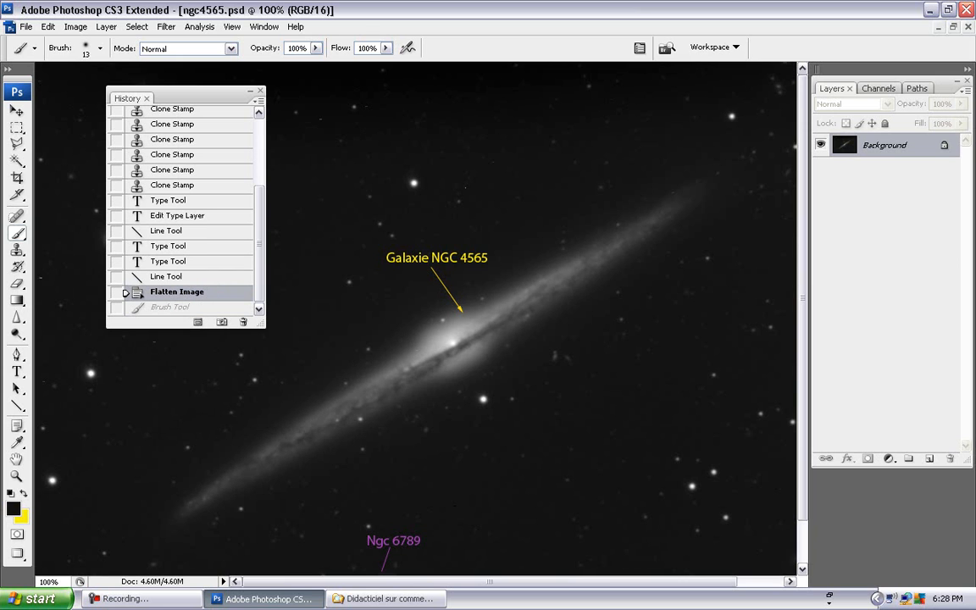
Make yellow the foreground colour and paint a wavy freehand stroke across the galaxy's lower arm, ending below the core.
{"action": "key", "text": "x"}
{"action": "left_click", "coordinate": [202, 443]}
{"action": "left_click_drag", "start_coordinate": [339, 414], "coordinate": [379, 415]}
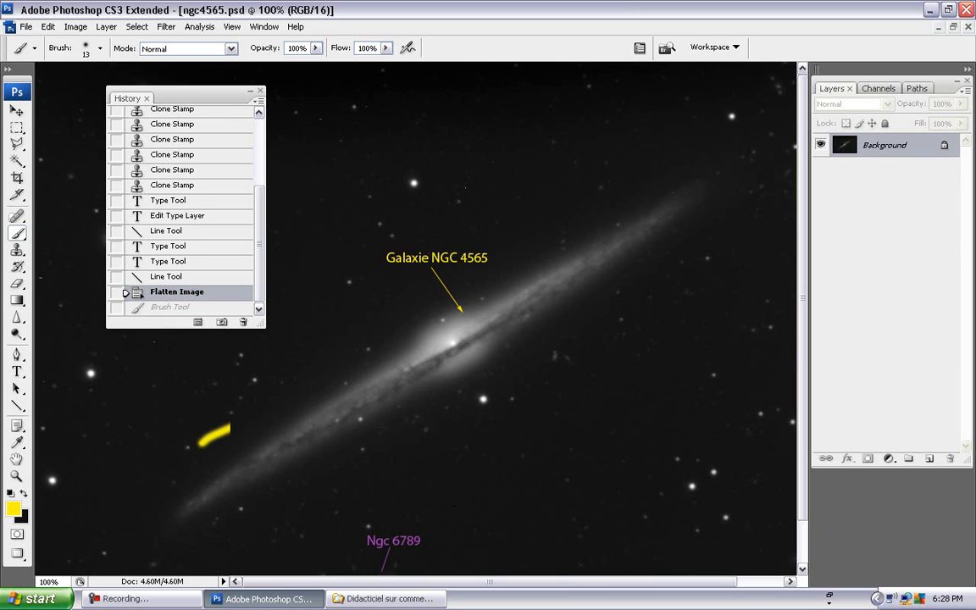
{"action": "left_click_drag", "start_coordinate": [473, 434], "coordinate": [526, 360]}
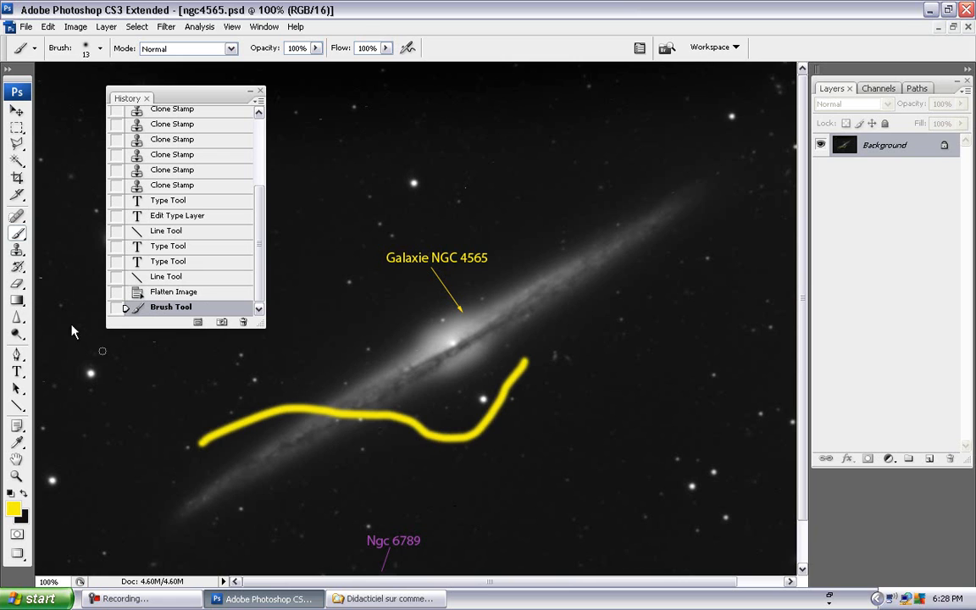
Draw a thin freehand yellow line with the 1 px Pencil tool above the galaxy's lower arm, ending near the core.
{"action": "right_click", "coordinate": [21, 237]}
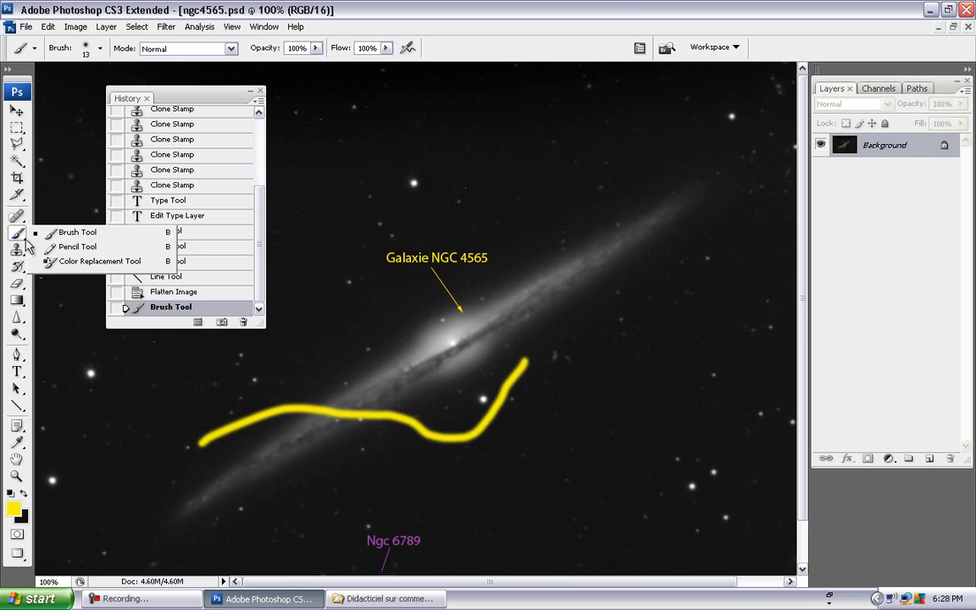
{"action": "left_click", "coordinate": [76, 251]}
{"action": "mouse_move", "coordinate": [188, 371]}
{"action": "left_mouse_down"}
{"action": "mouse_move", "coordinate": [278, 373]}
{"action": "mouse_move", "coordinate": [328, 326]}
{"action": "mouse_move", "coordinate": [338, 290]}
{"action": "mouse_move", "coordinate": [356, 330]}
{"action": "mouse_move", "coordinate": [411, 343]}
{"action": "left_mouse_up"}
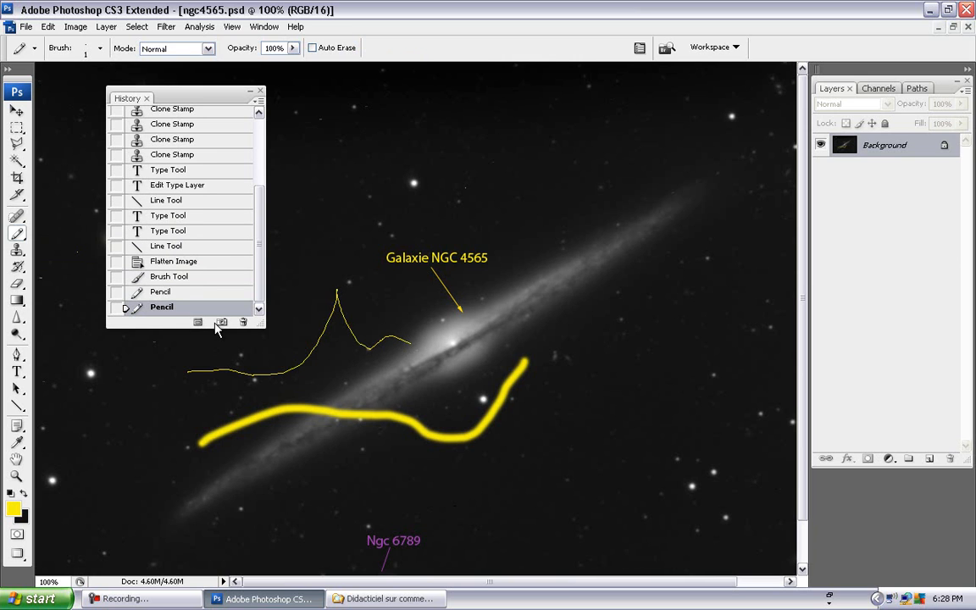
Set the Pencil's diameter to 60 px and draw a thick horizontal yellow band above the "Galaxie NGC 4565" label.
{"action": "left_click", "coordinate": [100, 53]}
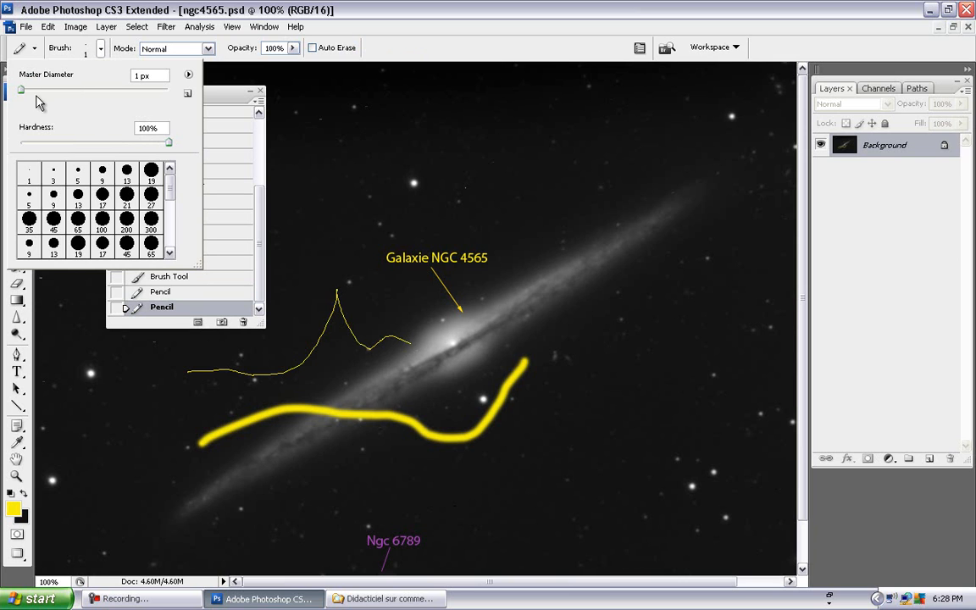
{"action": "double_click", "coordinate": [144, 75]}
{"action": "type", "text": "60"}
{"action": "key", "text": "Return"}
{"action": "key", "text": "Return"}
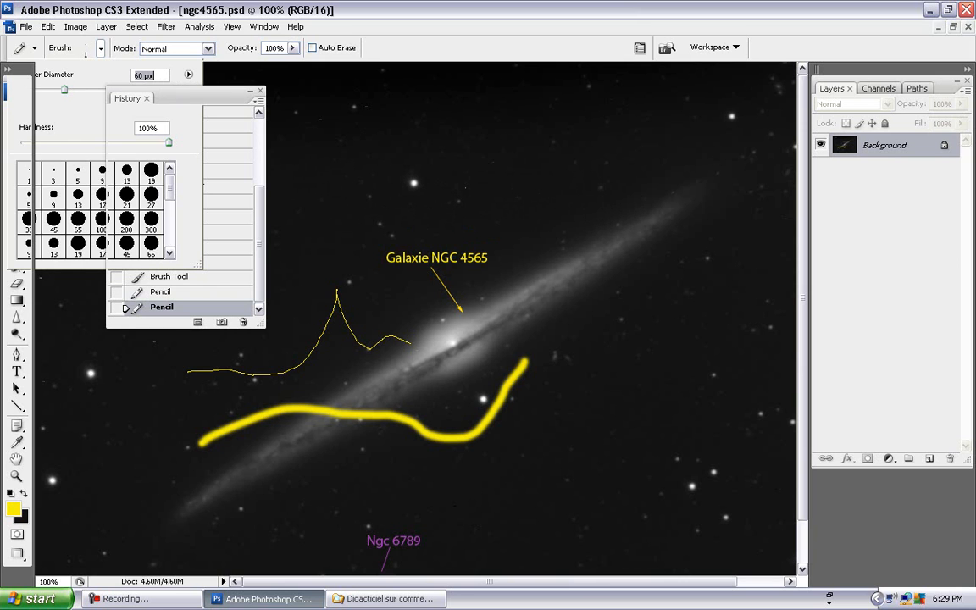
{"action": "left_click", "coordinate": [304, 178]}
{"action": "left_click_drag", "start_coordinate": [331, 183], "coordinate": [636, 183]}
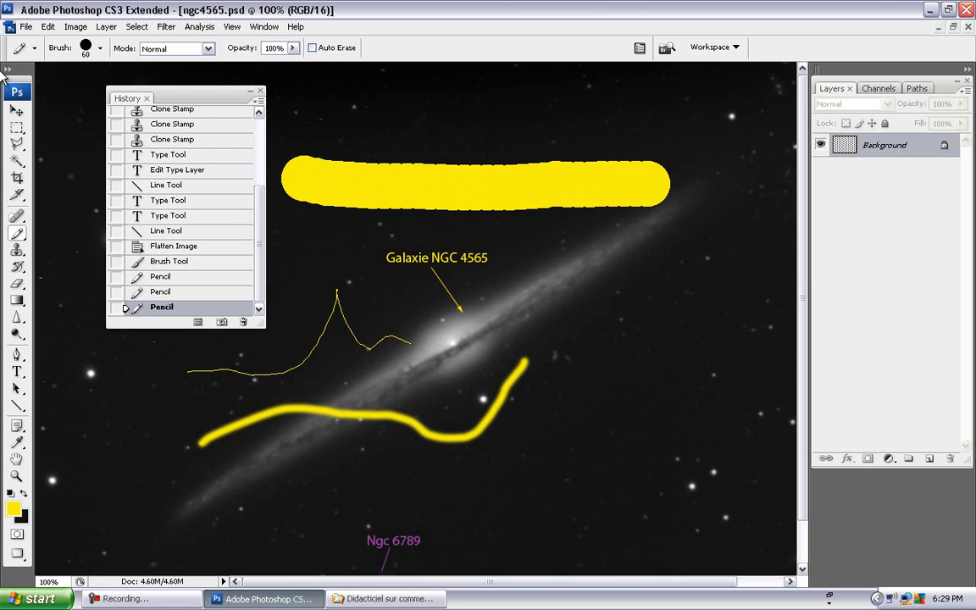
Set the Pencil's diameter to 10 px and draw a freehand zigzag stroke down across the galaxy's upper arm.
{"action": "left_click", "coordinate": [100, 48]}
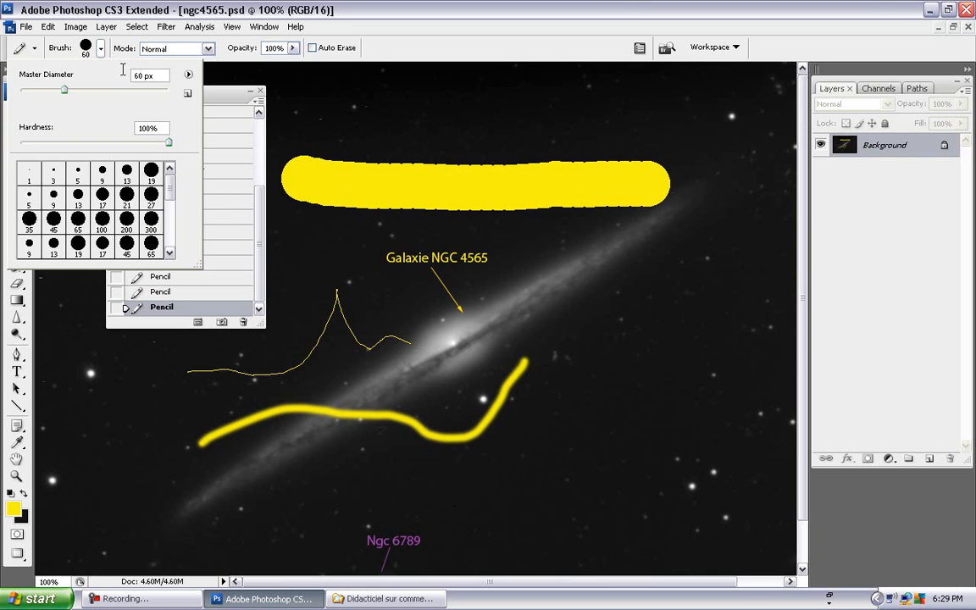
{"action": "double_click", "coordinate": [138, 75]}
{"action": "type", "text": "30"}
{"action": "double_click", "coordinate": [138, 75]}
{"action": "type", "text": "10"}
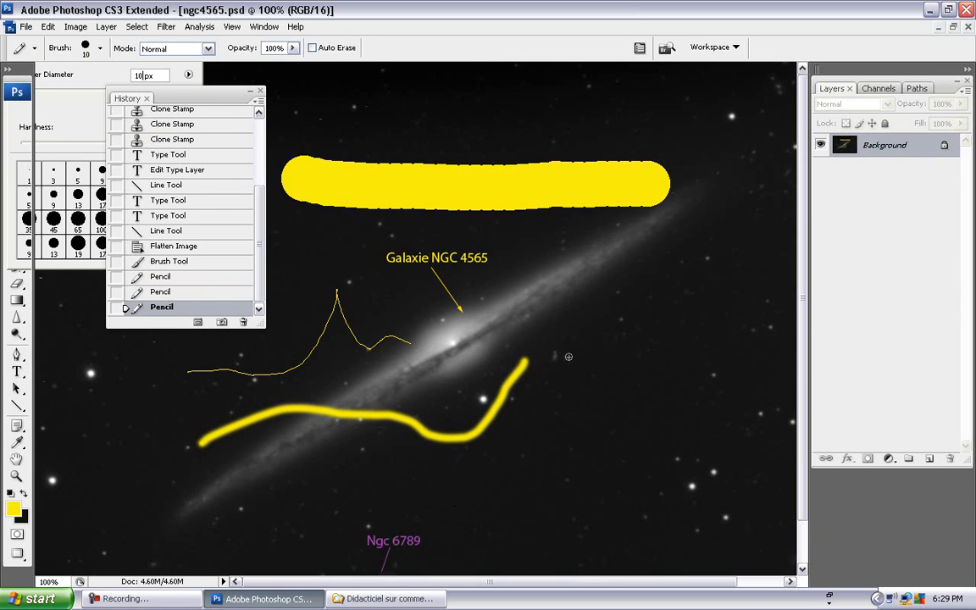
{"action": "left_click_drag", "start_coordinate": [536, 260], "coordinate": [690, 382]}
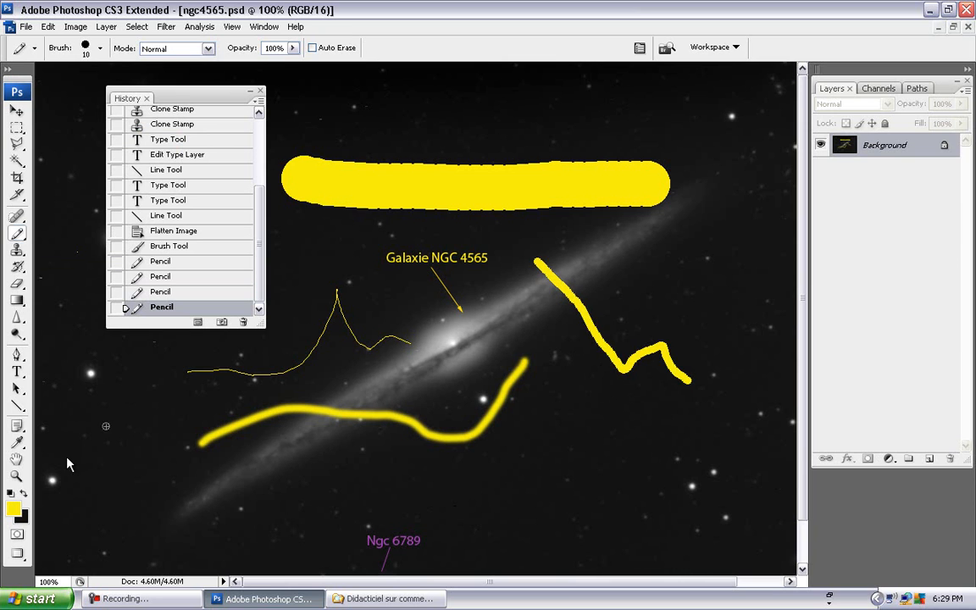
Choose bright green, hex 0ff72a, for the foreground colour.
{"action": "left_click", "coordinate": [13, 510]}
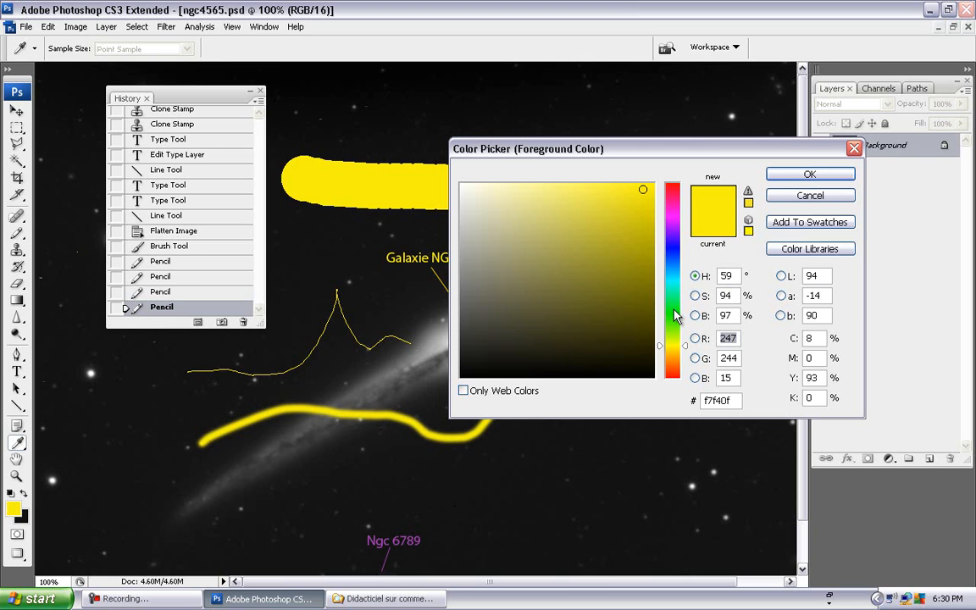
{"action": "left_click", "coordinate": [674, 310]}
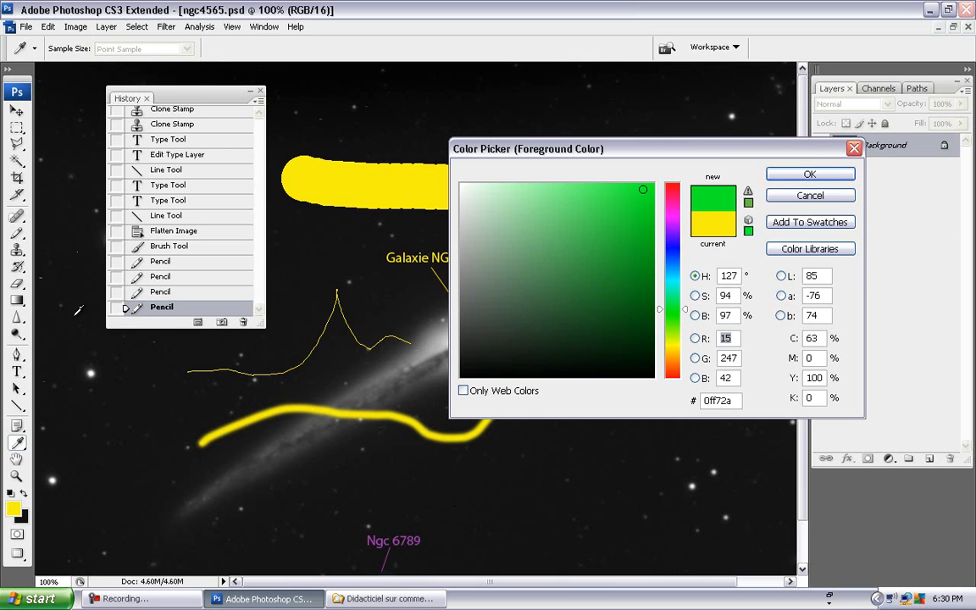
{"action": "left_click", "coordinate": [104, 346]}
{"action": "left_click_drag", "start_coordinate": [143, 410], "coordinate": [173, 500]}
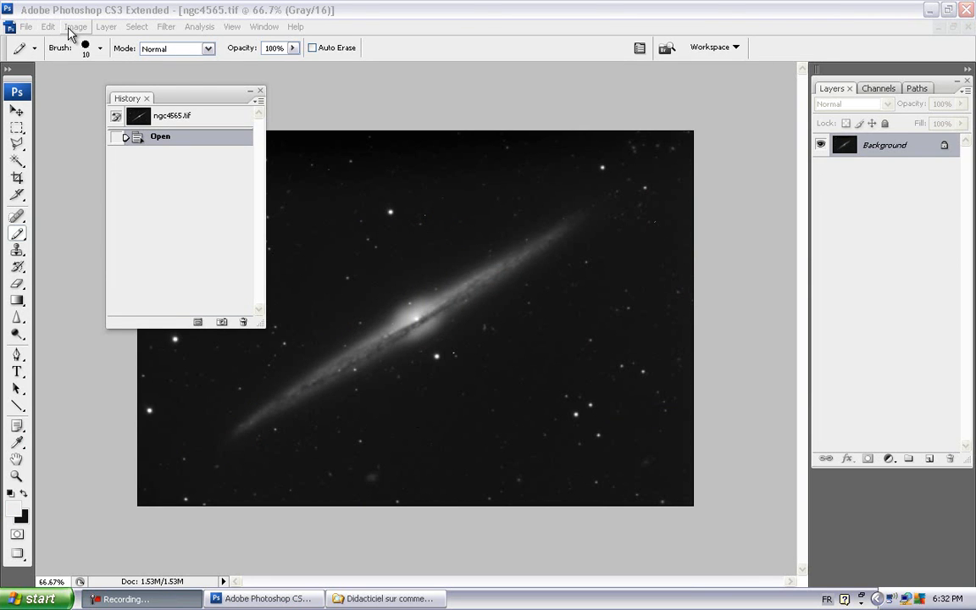
{"action": "left_click", "coordinate": [104, 30]}
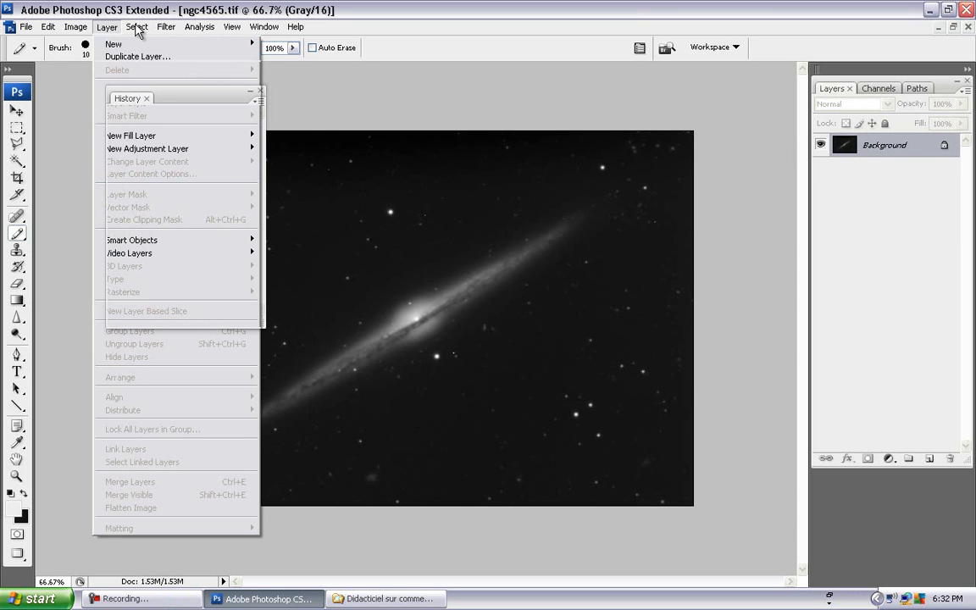
{"action": "mouse_move", "coordinate": [138, 30]}
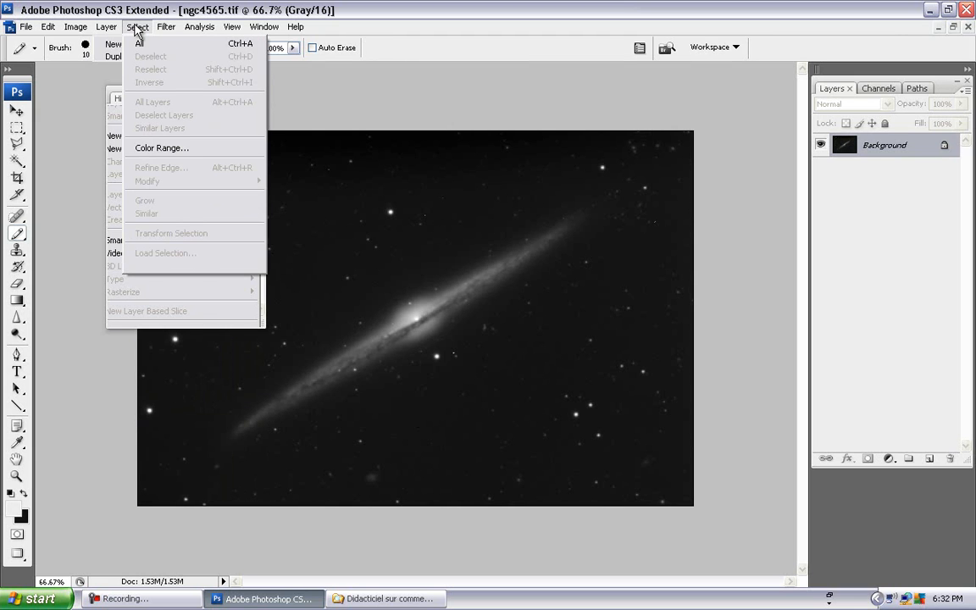
{"action": "left_click", "coordinate": [324, 289]}
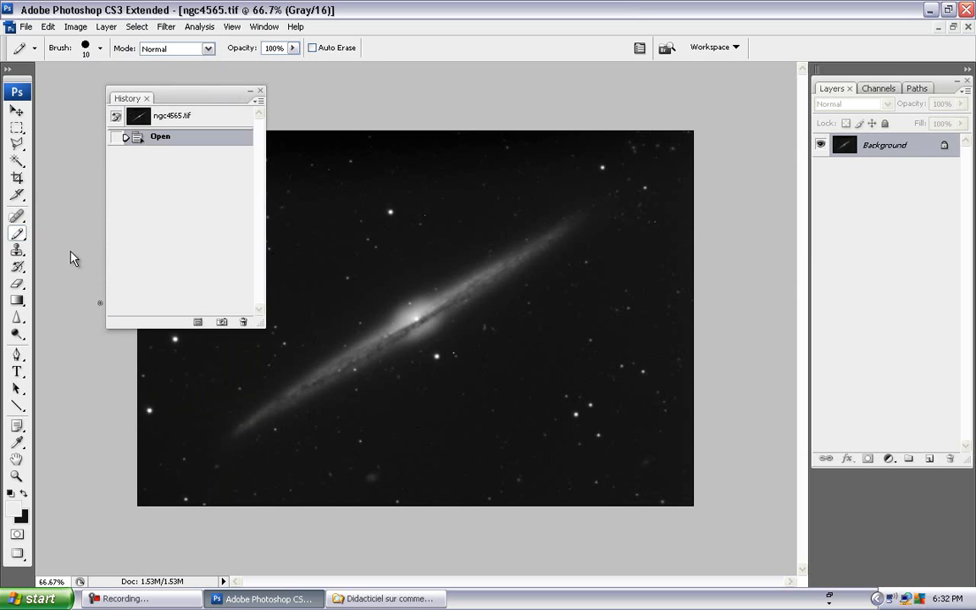
Outline the whole galaxy in ngc4565.tif with a Polygonal Lasso selection that closely follows the core and both arms.
{"action": "left_click", "coordinate": [17, 144]}
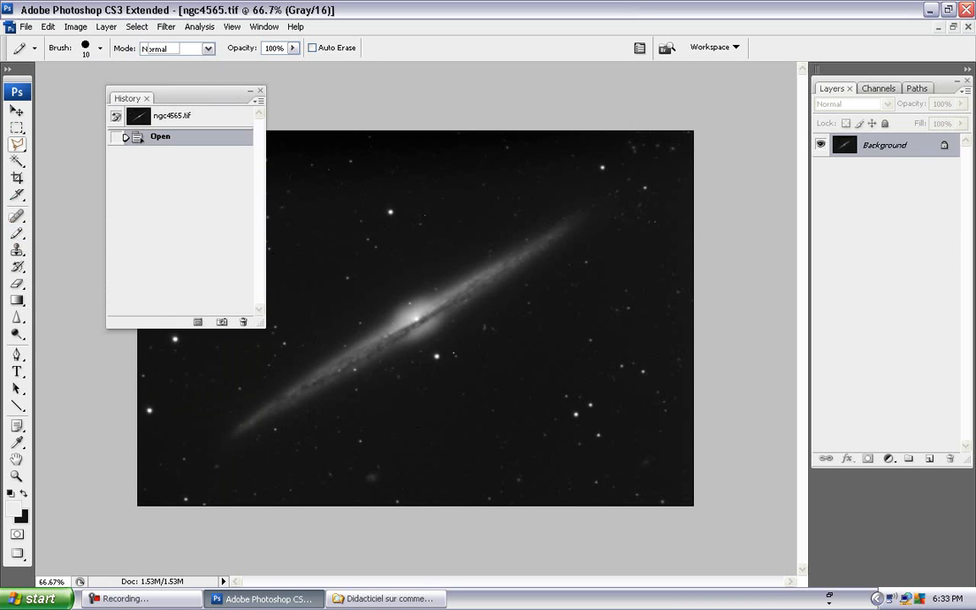
{"action": "left_click_drag", "start_coordinate": [268, 411], "coordinate": [322, 363]}
{"action": "mouse_move", "coordinate": [373, 329]}
{"action": "left_mouse_down"}
{"action": "mouse_move", "coordinate": [545, 217]}
{"action": "mouse_move", "coordinate": [596, 203]}
{"action": "mouse_move", "coordinate": [541, 265]}
{"action": "mouse_move", "coordinate": [299, 429]}
{"action": "mouse_move", "coordinate": [236, 445]}
{"action": "mouse_move", "coordinate": [212, 439]}
{"action": "mouse_move", "coordinate": [229, 412]}
{"action": "mouse_move", "coordinate": [305, 370]}
{"action": "left_mouse_up"}
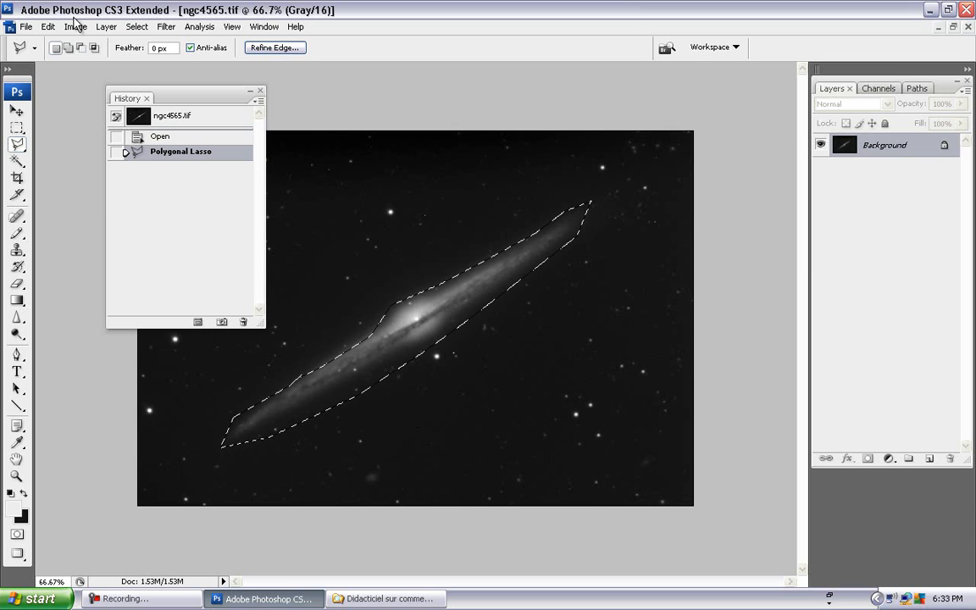
Deselect the galaxy outline, and undo the deselection to bring the lasso selection back.
{"action": "left_click", "coordinate": [134, 29]}
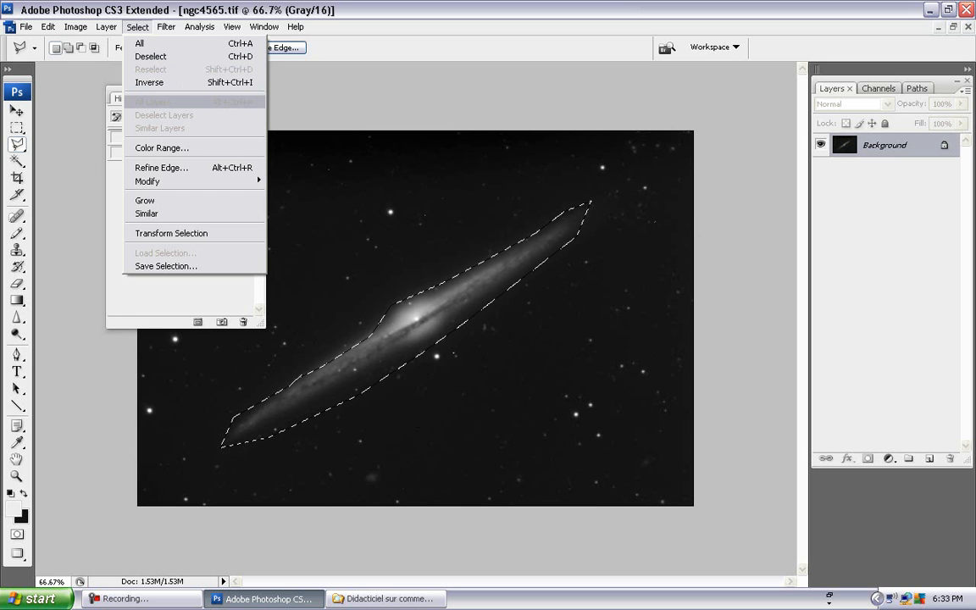
{"action": "left_click", "coordinate": [151, 56]}
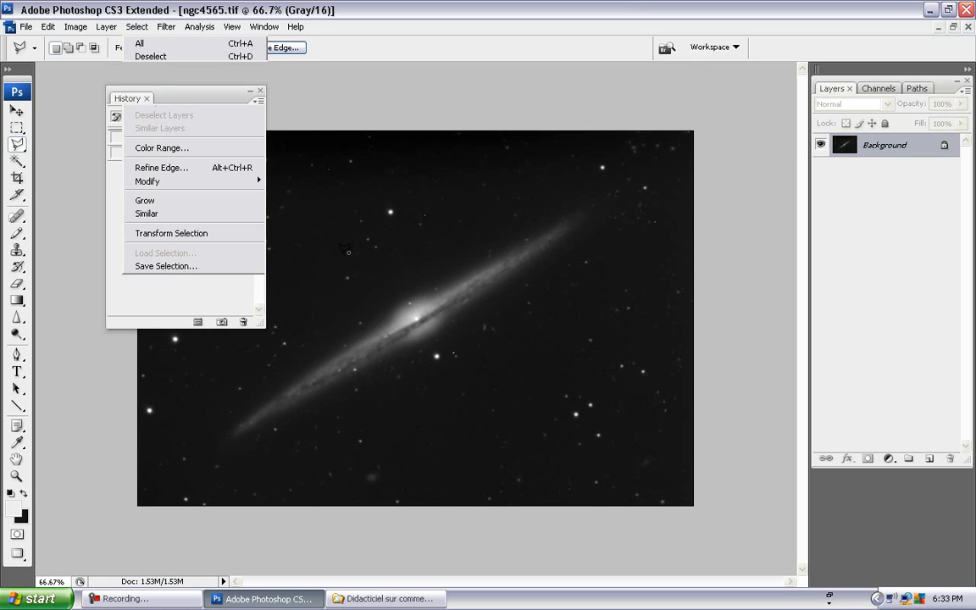
{"action": "key", "text": "m"}
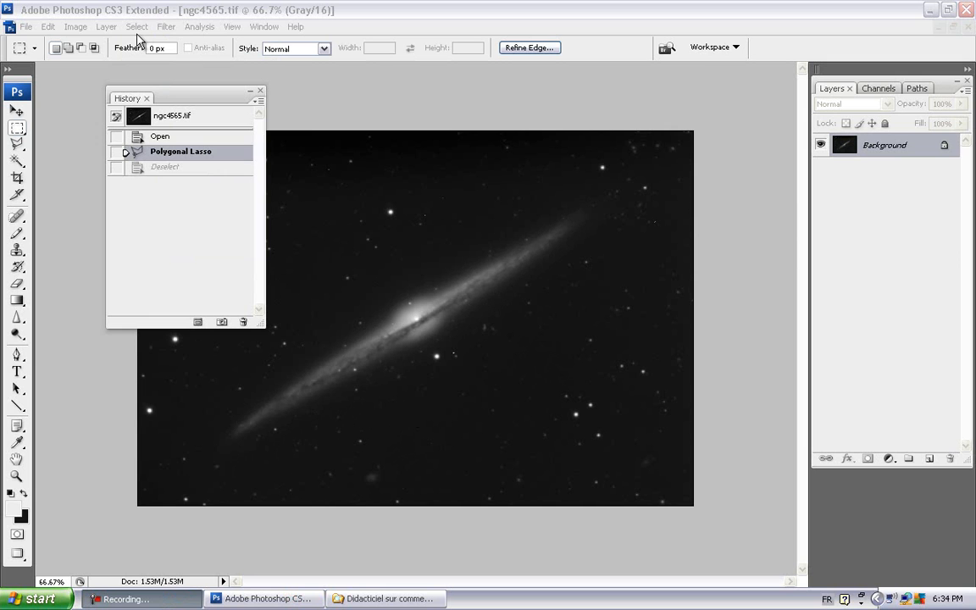
Invert the selection to try a Levels midtone of 2.10 on the sky around the galaxy, and restore the lasso selection.
{"action": "left_click", "coordinate": [137, 30]}
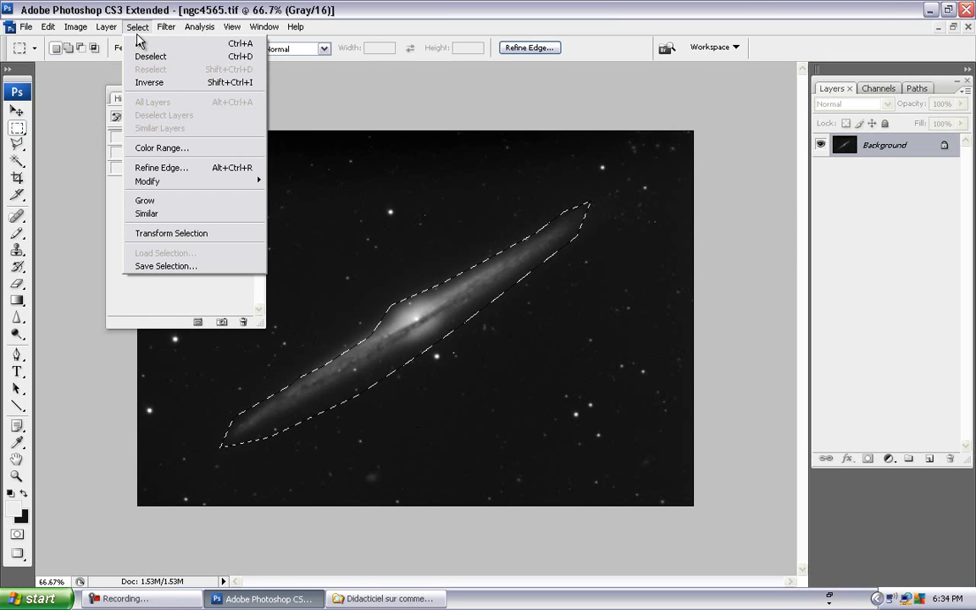
{"action": "left_click", "coordinate": [149, 84]}
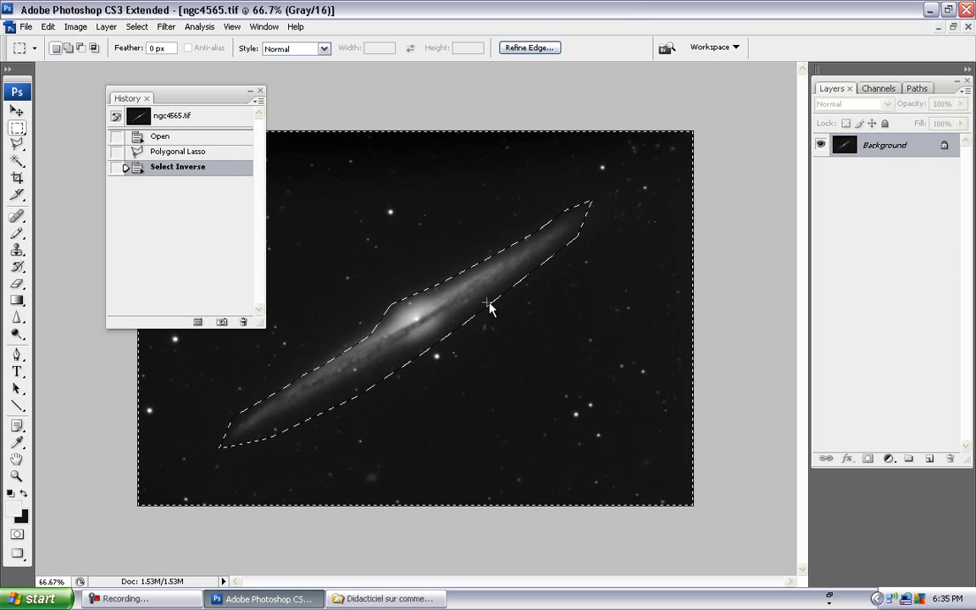
{"action": "left_click", "coordinate": [134, 28]}
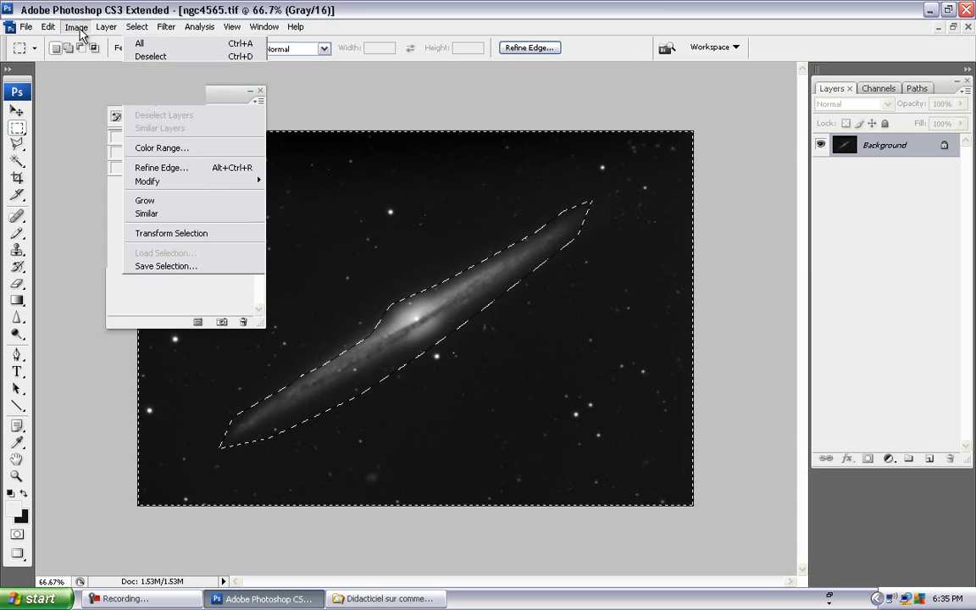
{"action": "mouse_move", "coordinate": [78, 29]}
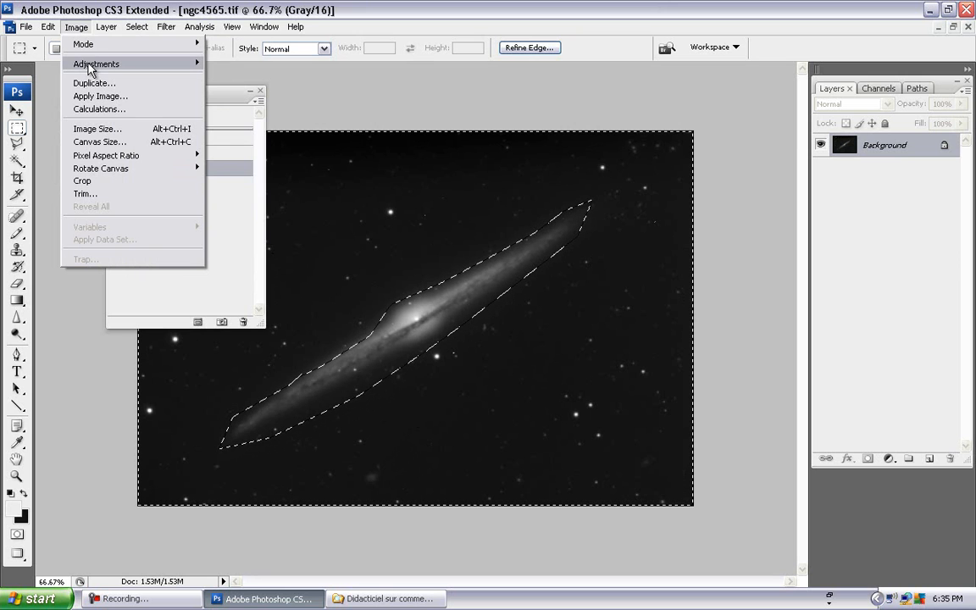
{"action": "mouse_move", "coordinate": [185, 64]}
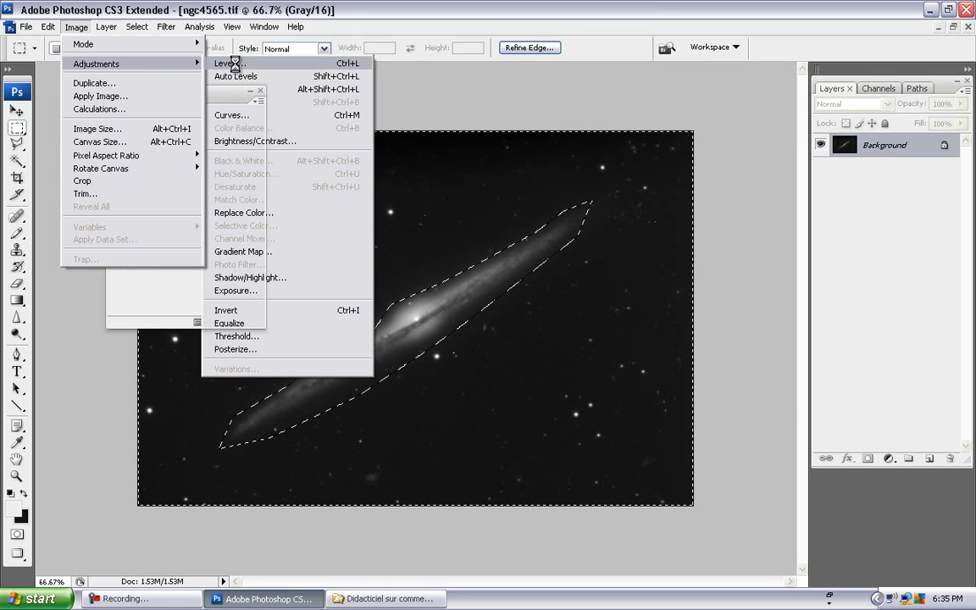
{"action": "left_click", "coordinate": [788, 397]}
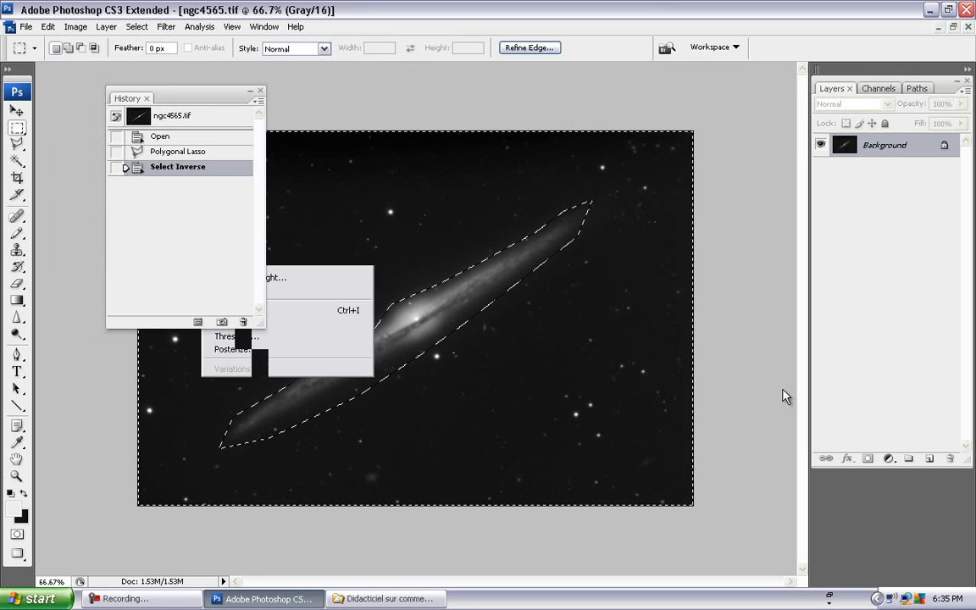
{"action": "key", "text": "ctrl+l"}
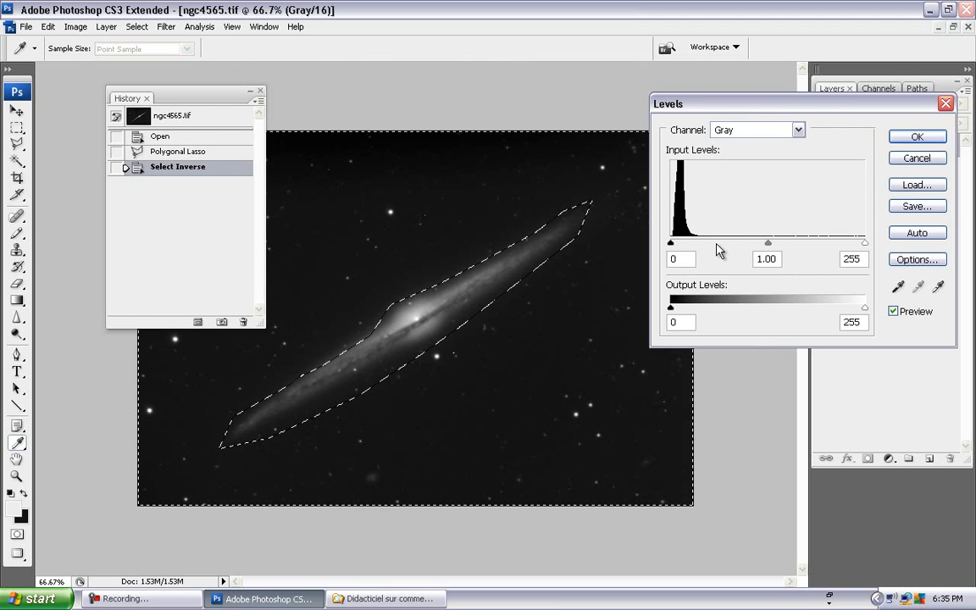
{"action": "left_click_drag", "start_coordinate": [769, 243], "coordinate": [716, 243]}
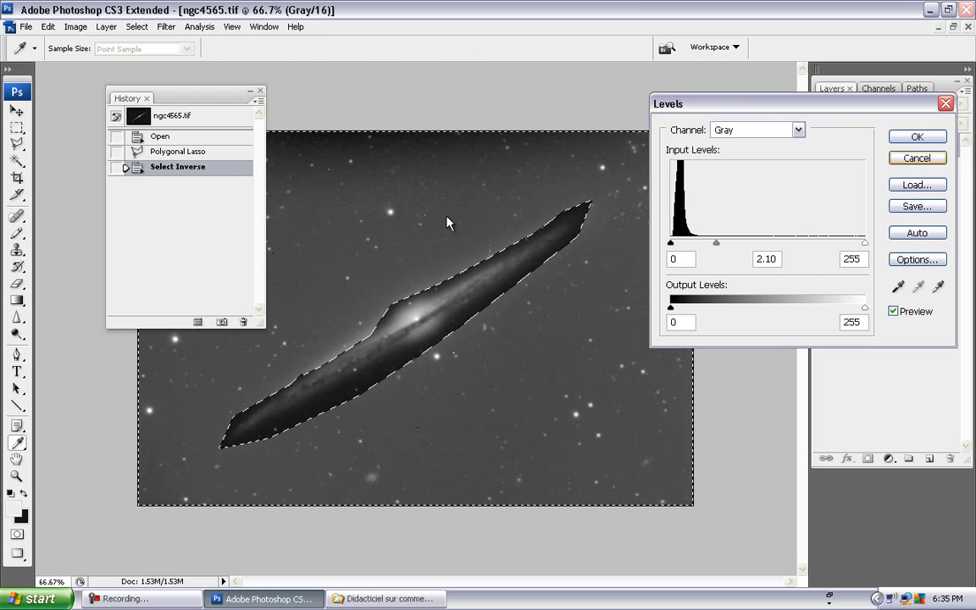
{"action": "left_click", "coordinate": [190, 153]}
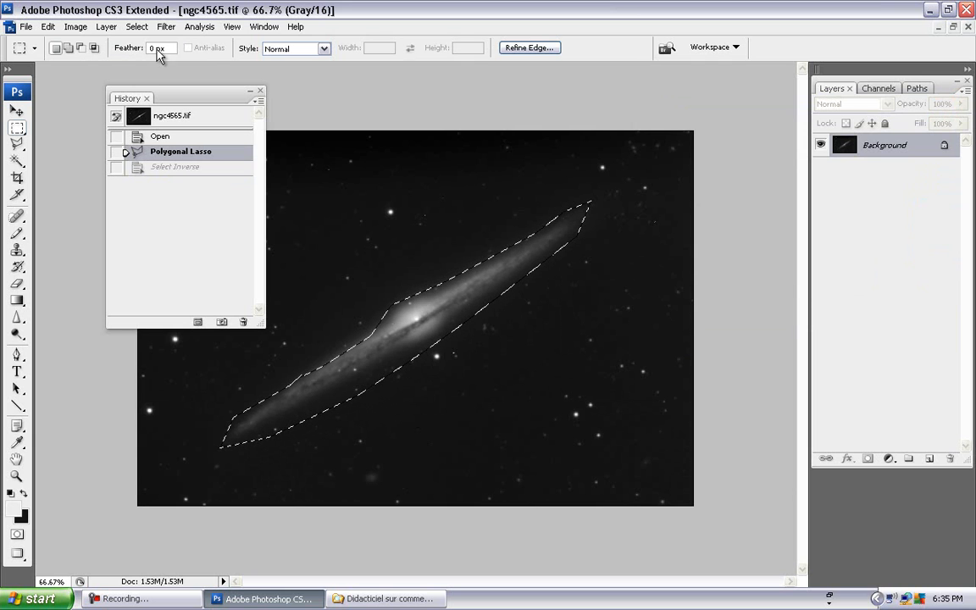
Expand the galaxy selection by 10 pixels.
{"action": "left_click", "coordinate": [138, 27]}
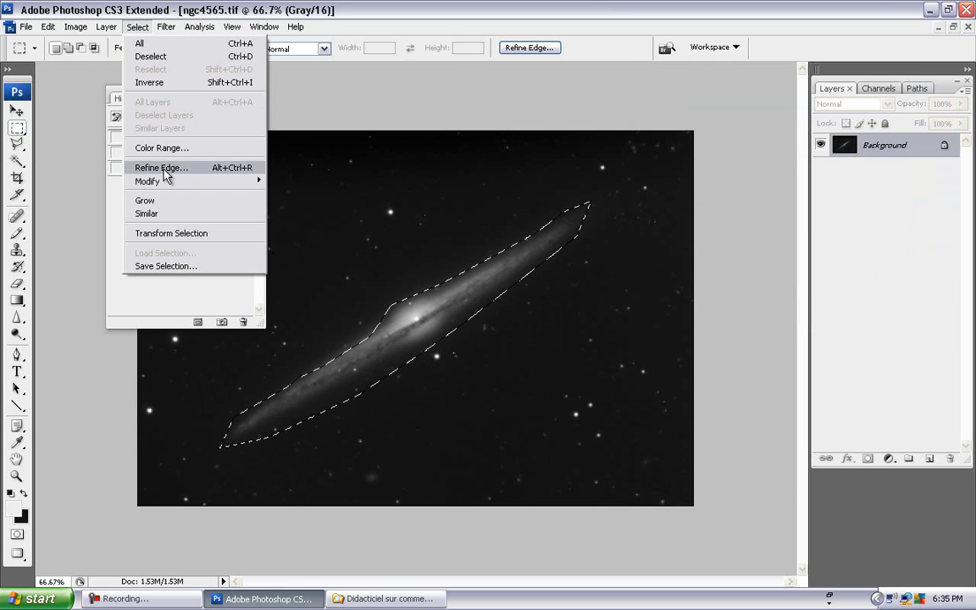
{"action": "mouse_move", "coordinate": [168, 183]}
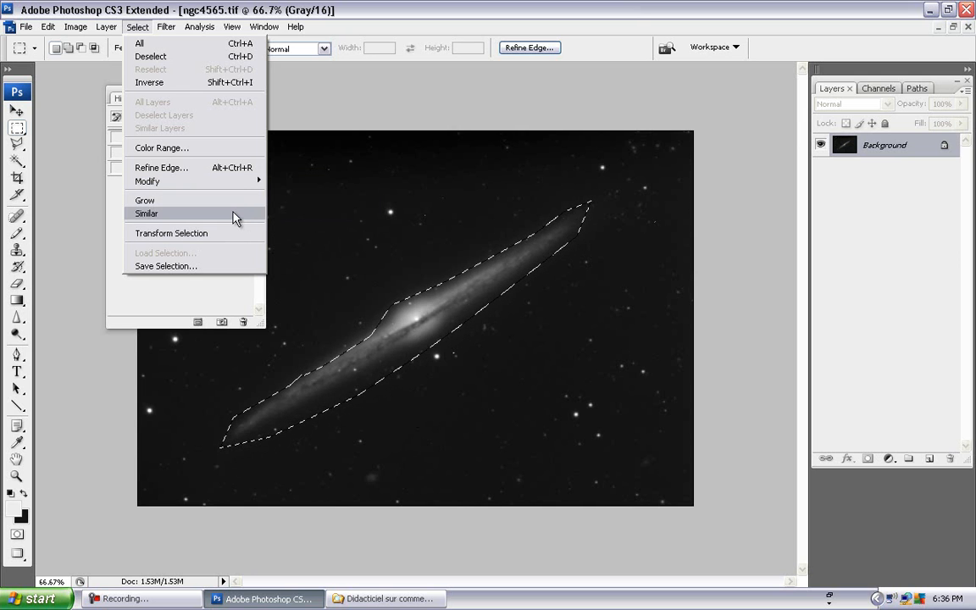
{"action": "mouse_move", "coordinate": [231, 183]}
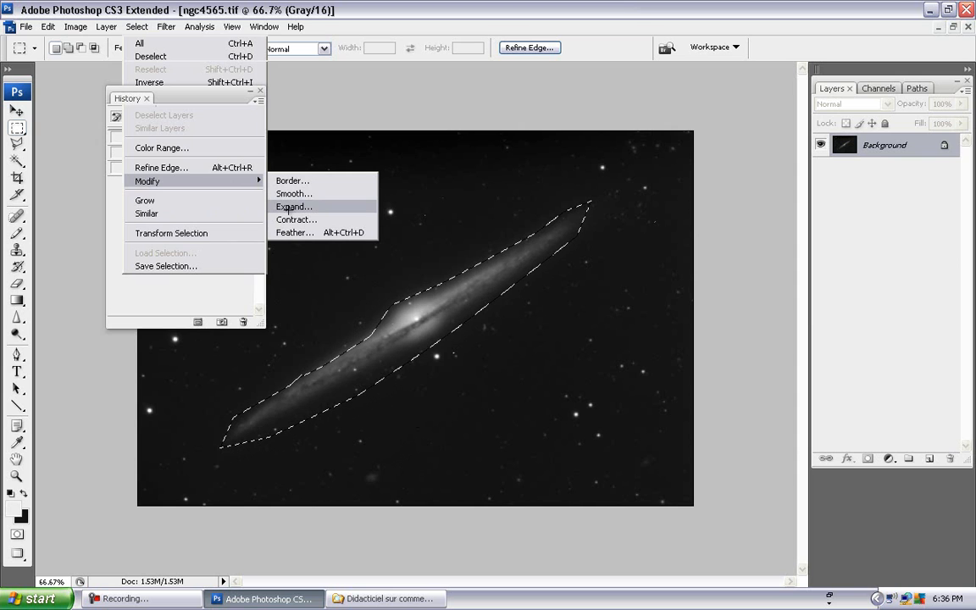
{"action": "left_click", "coordinate": [318, 206]}
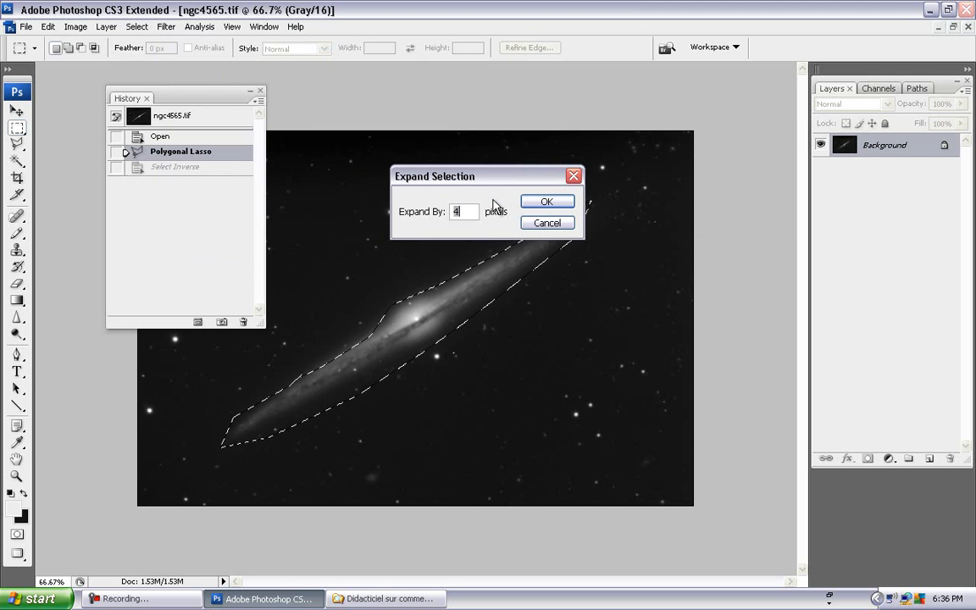
{"action": "type", "text": "10"}
{"action": "left_click", "coordinate": [556, 204]}
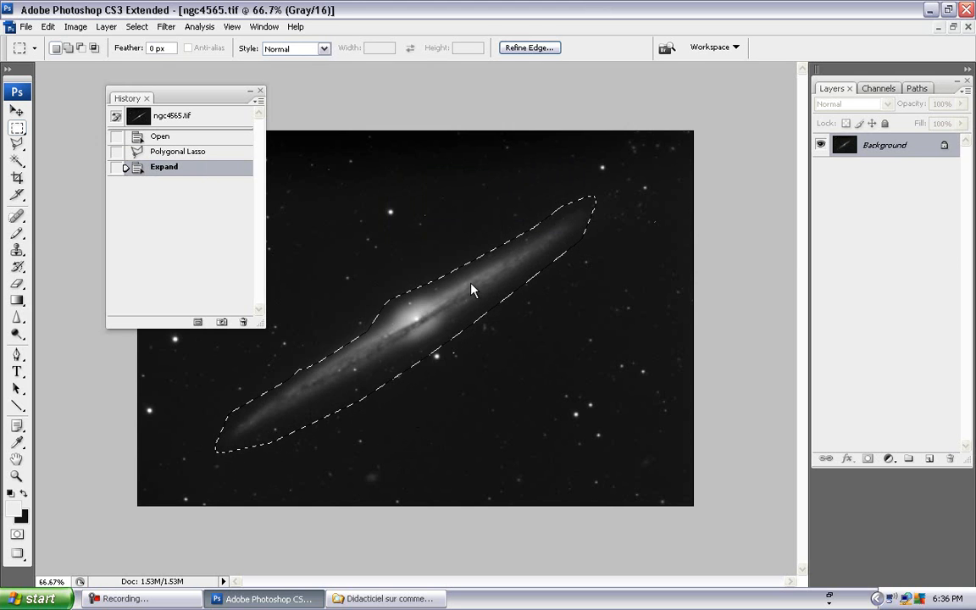
Contract the expanded galaxy selection by 3 pixels.
{"action": "left_click", "coordinate": [142, 27]}
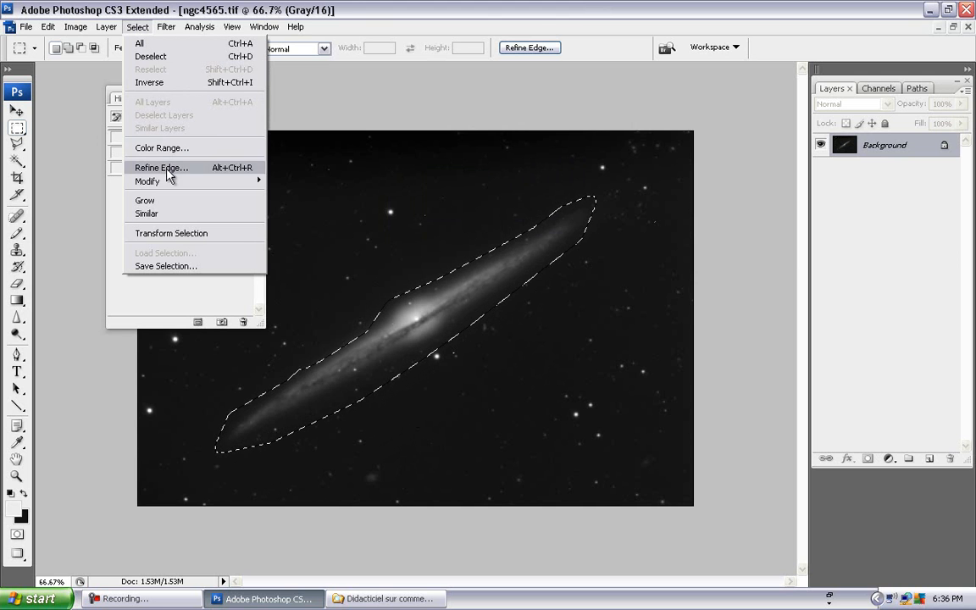
{"action": "mouse_move", "coordinate": [245, 181]}
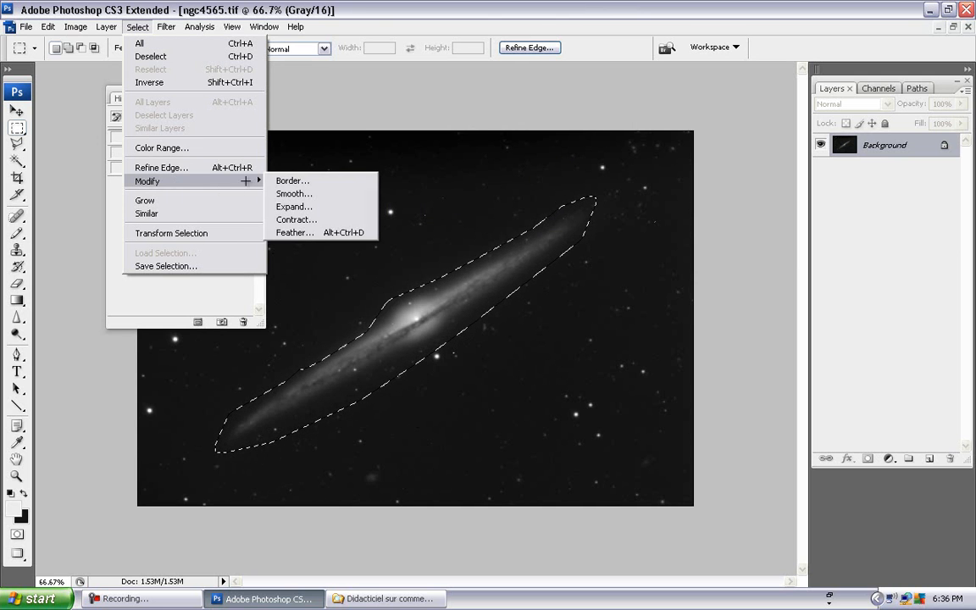
{"action": "left_click", "coordinate": [297, 220]}
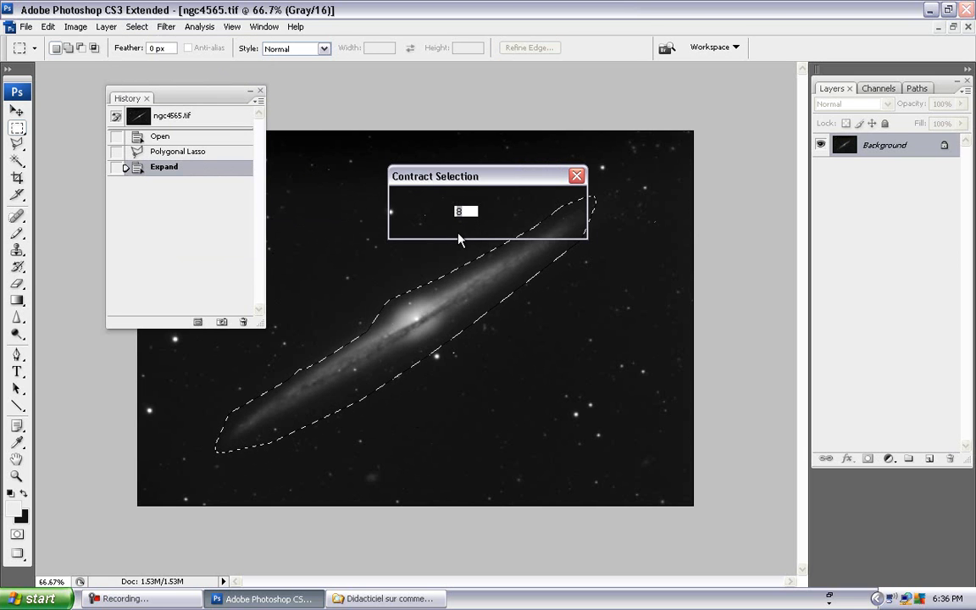
{"action": "type", "text": "3"}
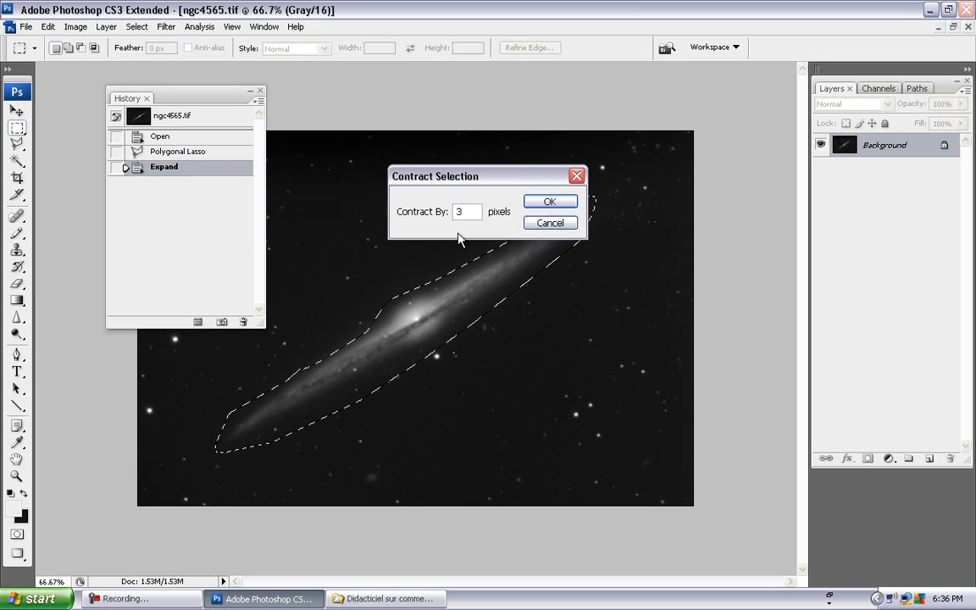
{"action": "left_click", "coordinate": [550, 203]}
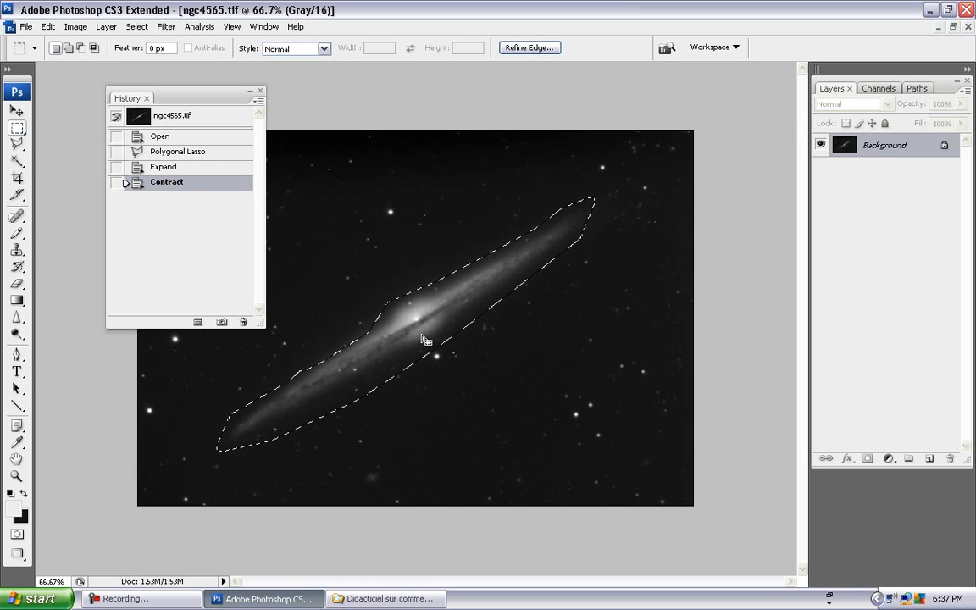
Contract the galaxy selection once more, this time by 8 pixels.
{"action": "left_click", "coordinate": [136, 27]}
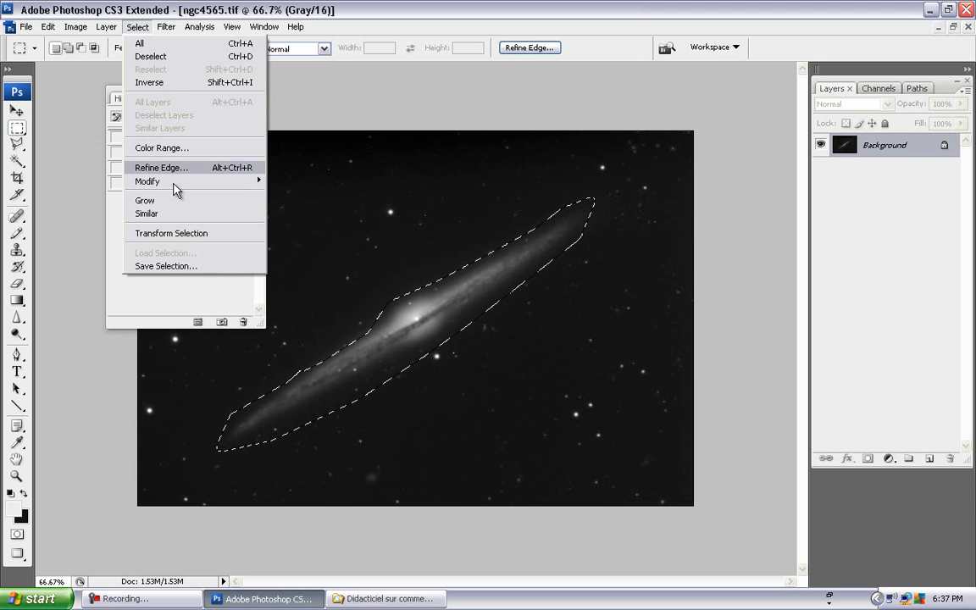
{"action": "mouse_move", "coordinate": [175, 186]}
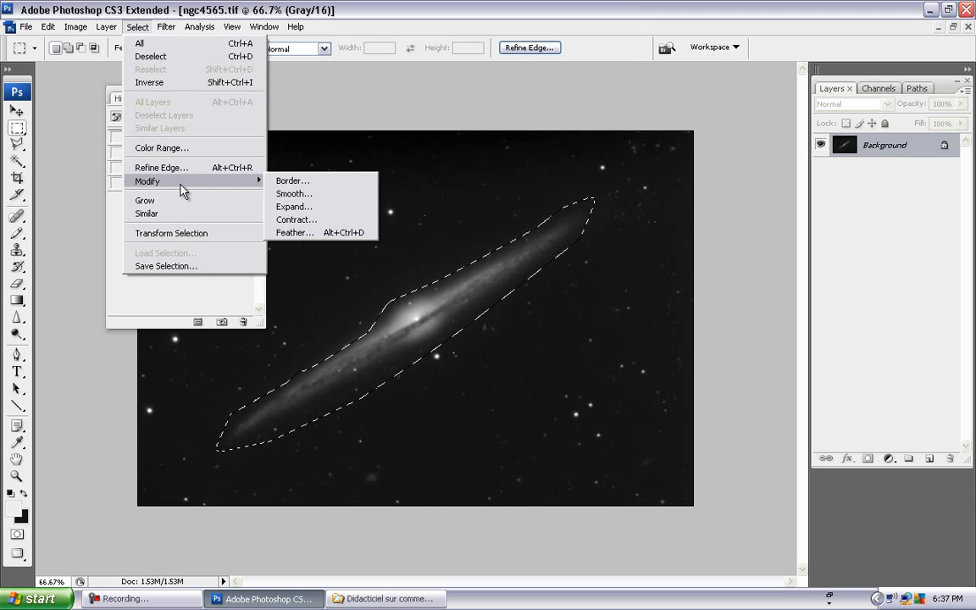
{"action": "left_click", "coordinate": [310, 220]}
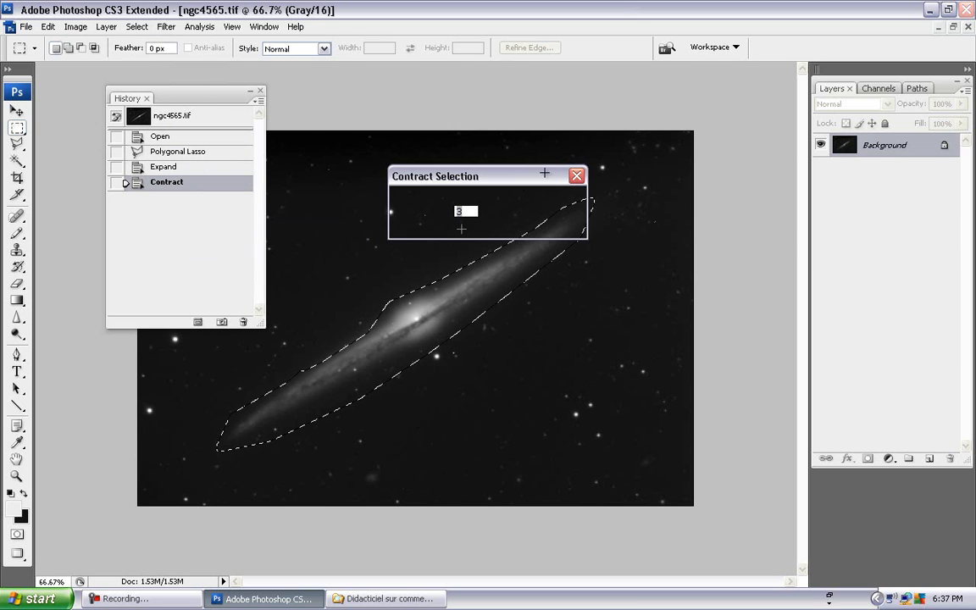
{"action": "type", "text": "8"}
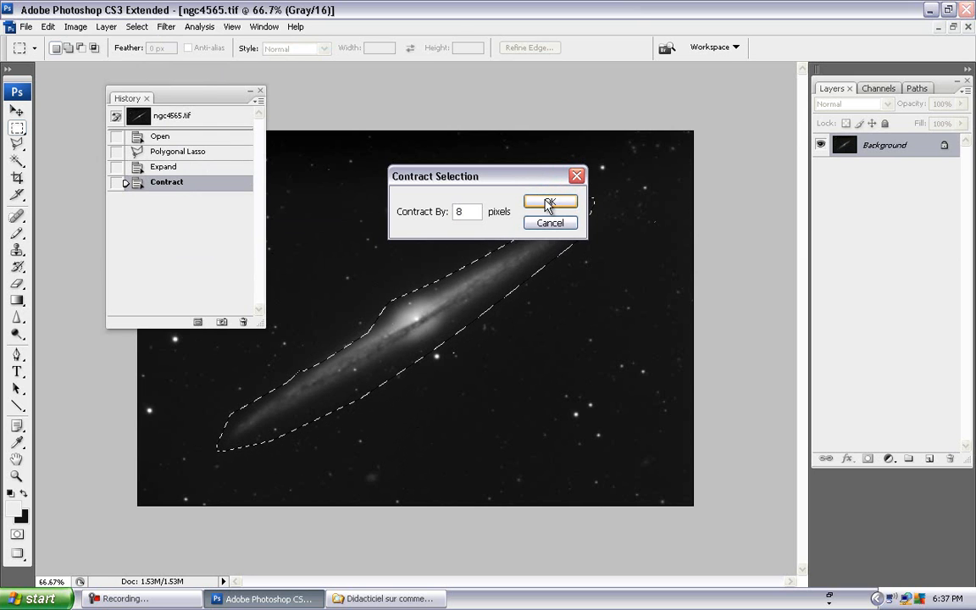
{"action": "left_click", "coordinate": [548, 204]}
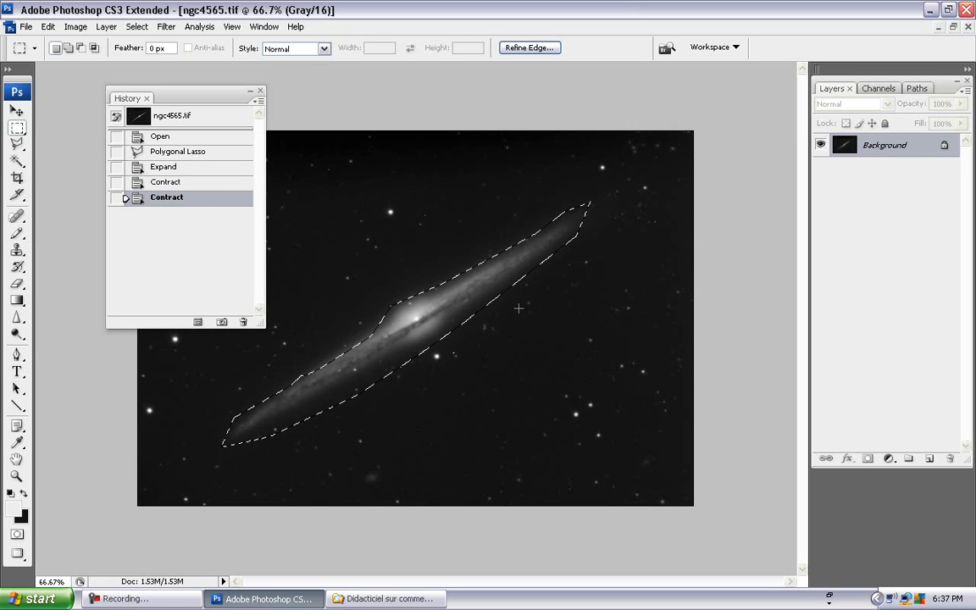
Step back through both contractions and the expansion to the original Polygonal Lasso selection.
{"action": "left_click", "coordinate": [197, 184]}
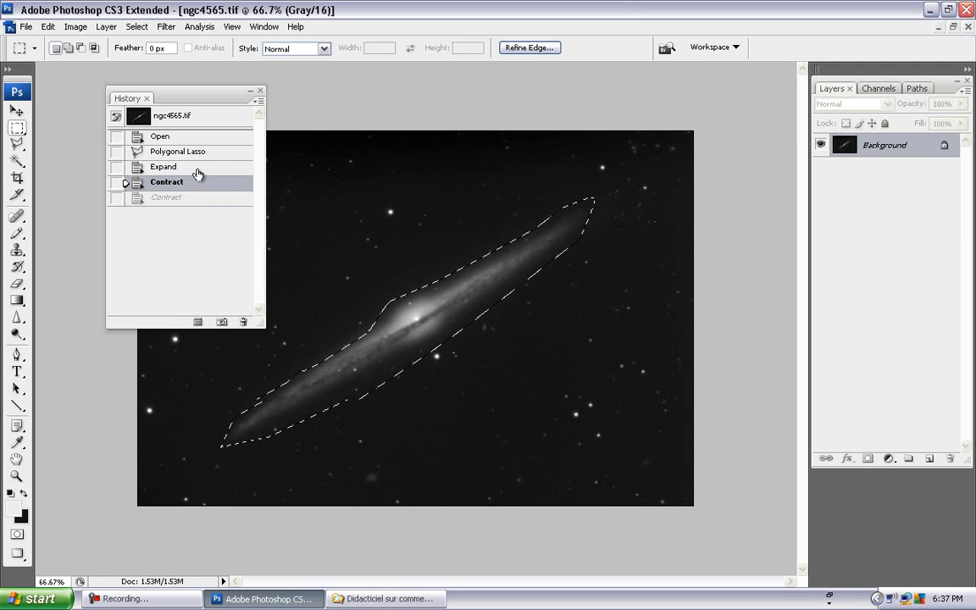
{"action": "left_click", "coordinate": [197, 169]}
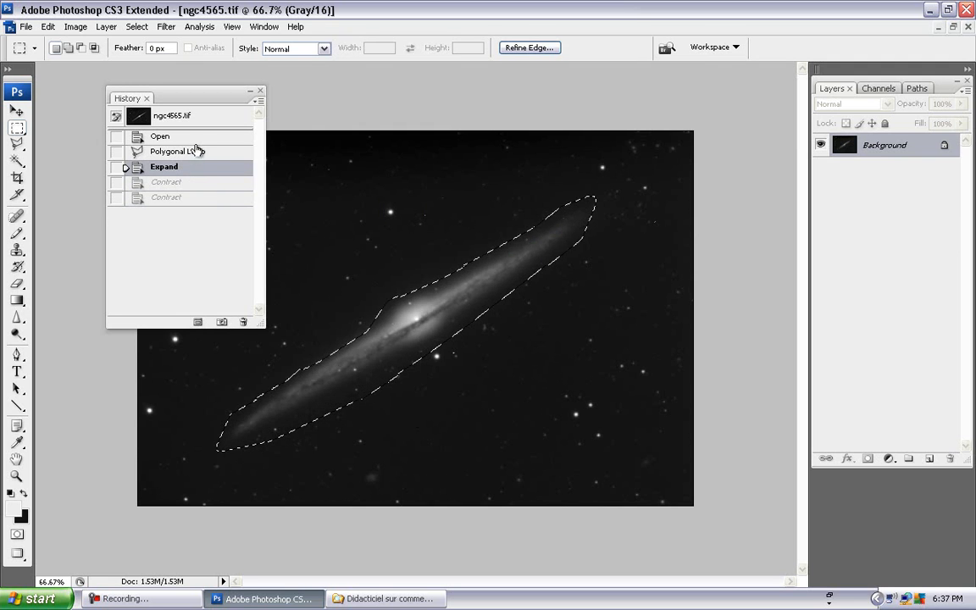
{"action": "left_click", "coordinate": [197, 154]}
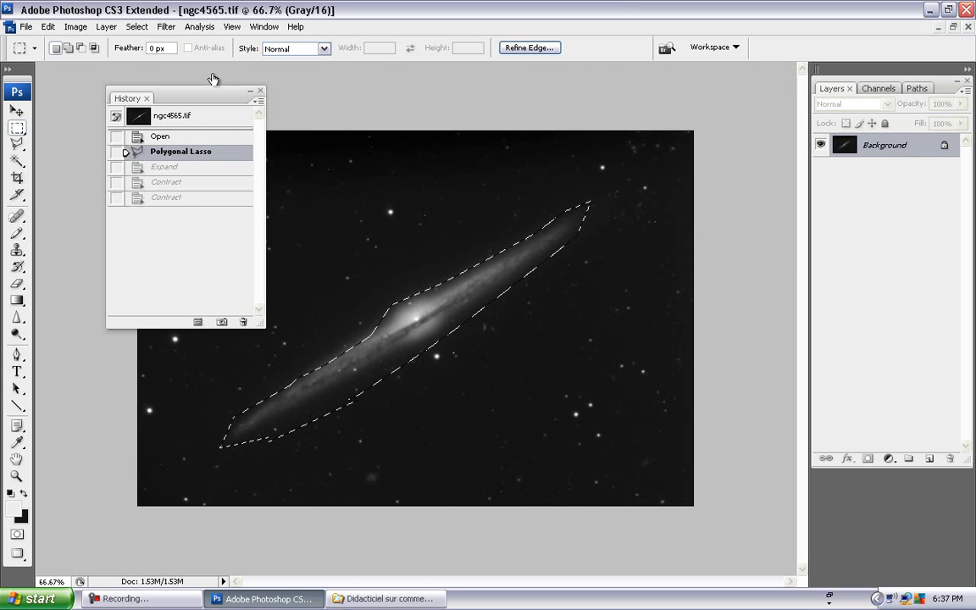
Feather the galaxy lasso selection with a radius of 20 pixels.
{"action": "left_click", "coordinate": [135, 30]}
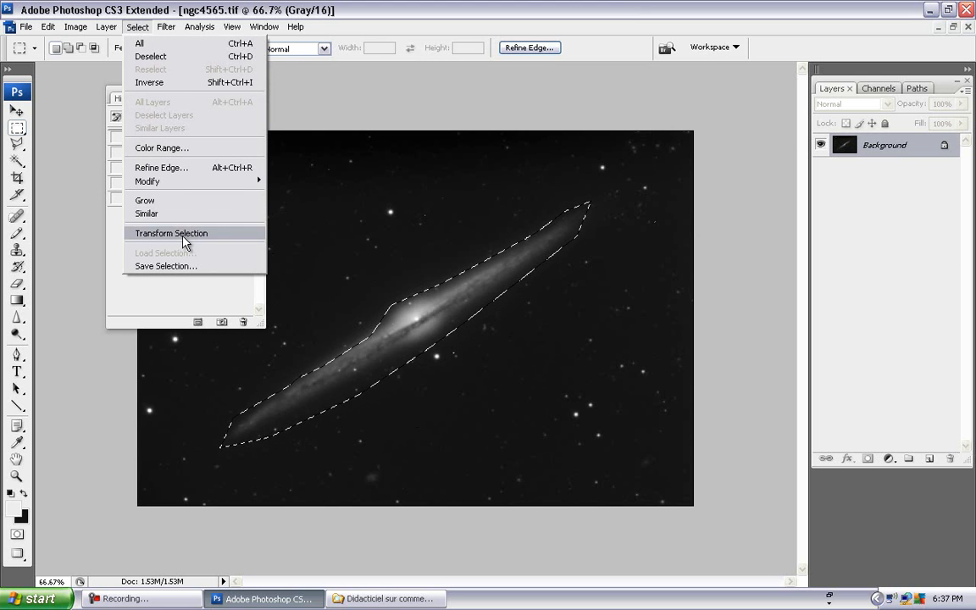
{"action": "mouse_move", "coordinate": [175, 181]}
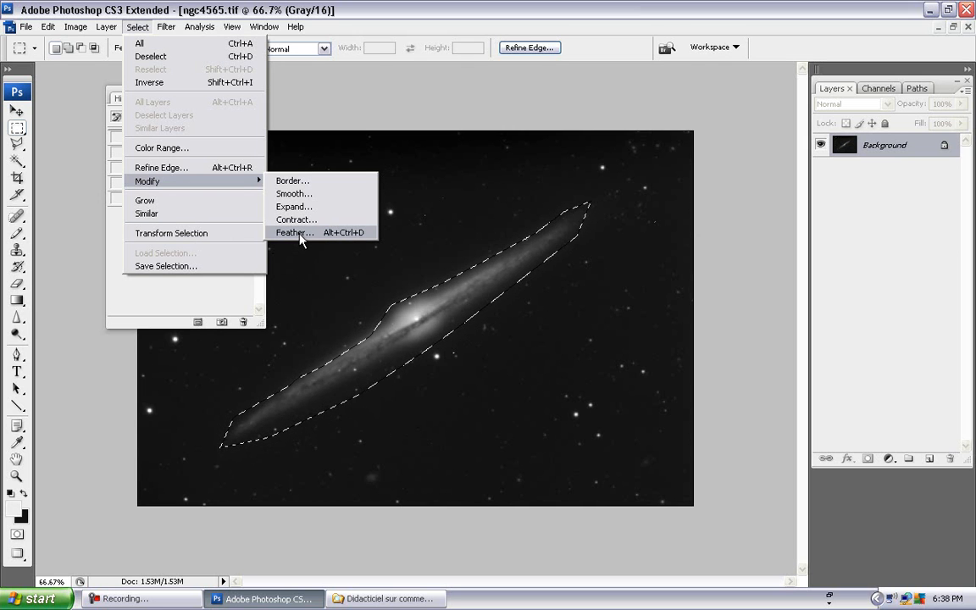
{"action": "key", "text": "Escape"}
{"action": "key", "text": "Escape"}
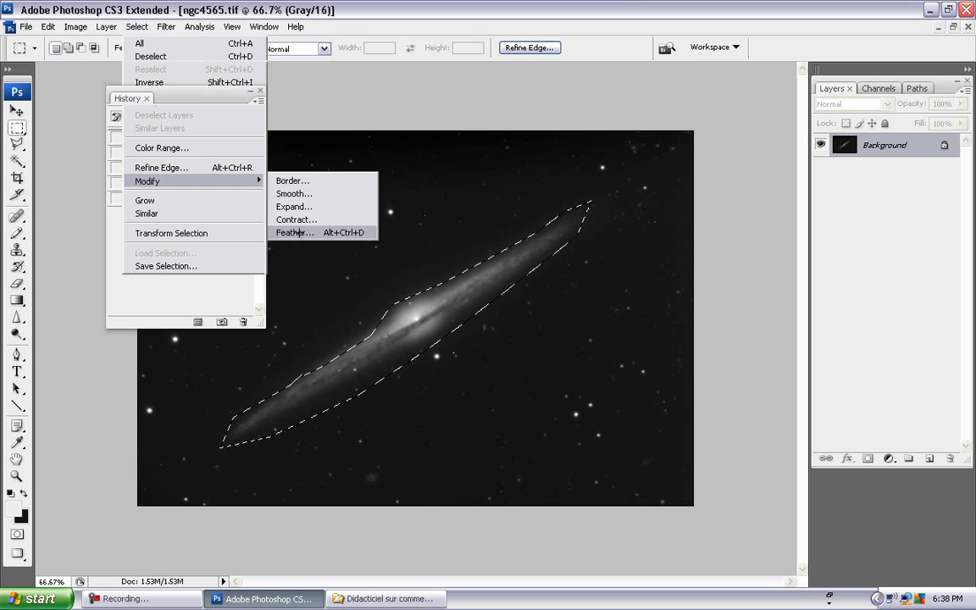
{"action": "key", "text": "ctrl+alt+d"}
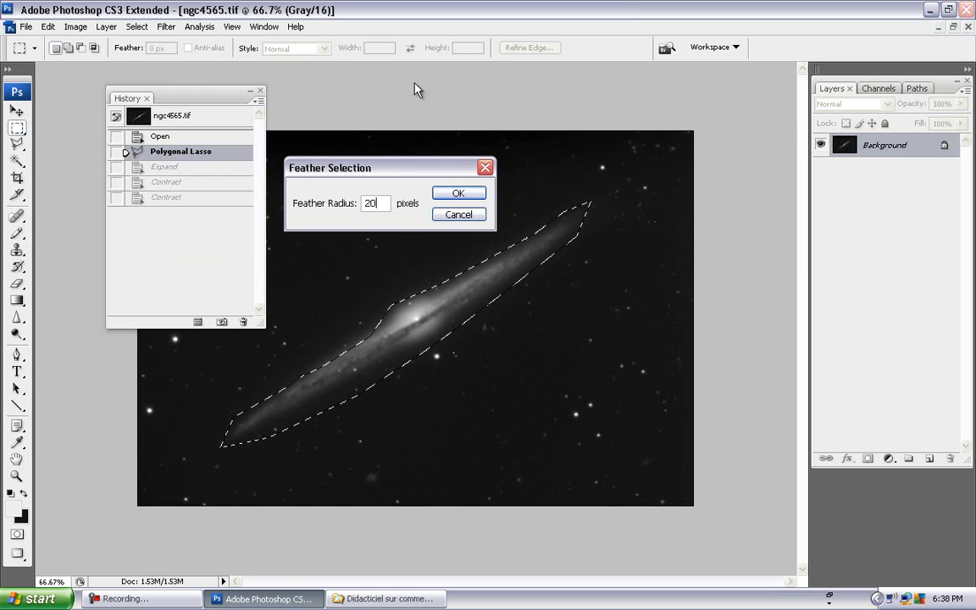
{"action": "left_click", "coordinate": [458, 197]}
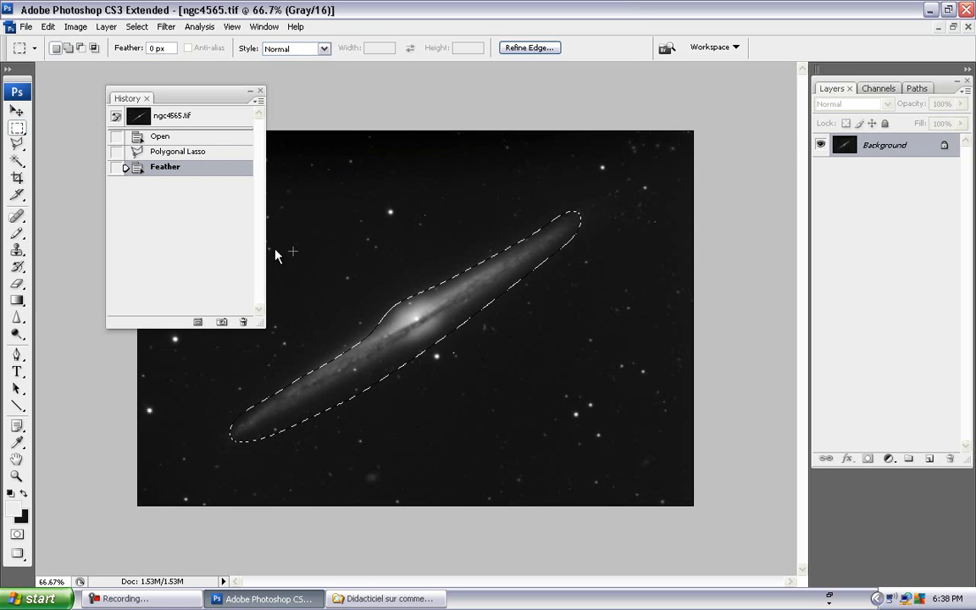
Try Levels midtones of 2.74 and 3.34 on the feathered galaxy selection, and go back to the unfeathered lasso selection.
{"action": "left_click", "coordinate": [74, 27]}
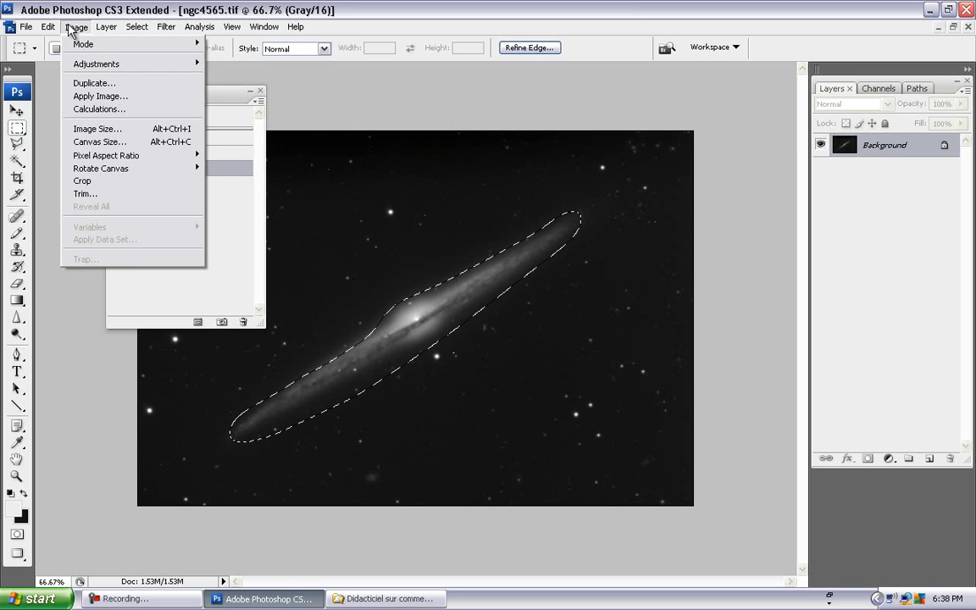
{"action": "mouse_move", "coordinate": [146, 65]}
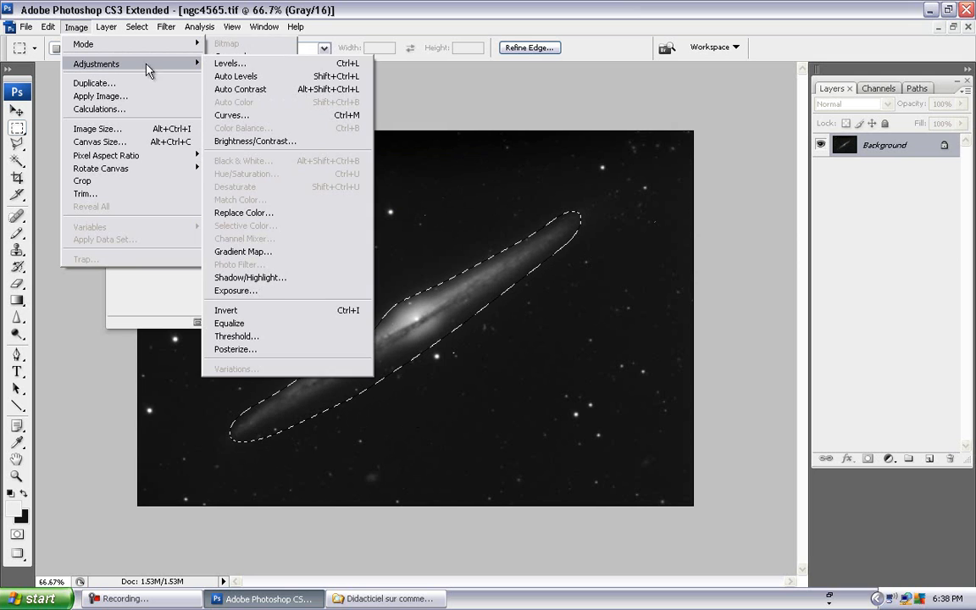
{"action": "left_click", "coordinate": [242, 62]}
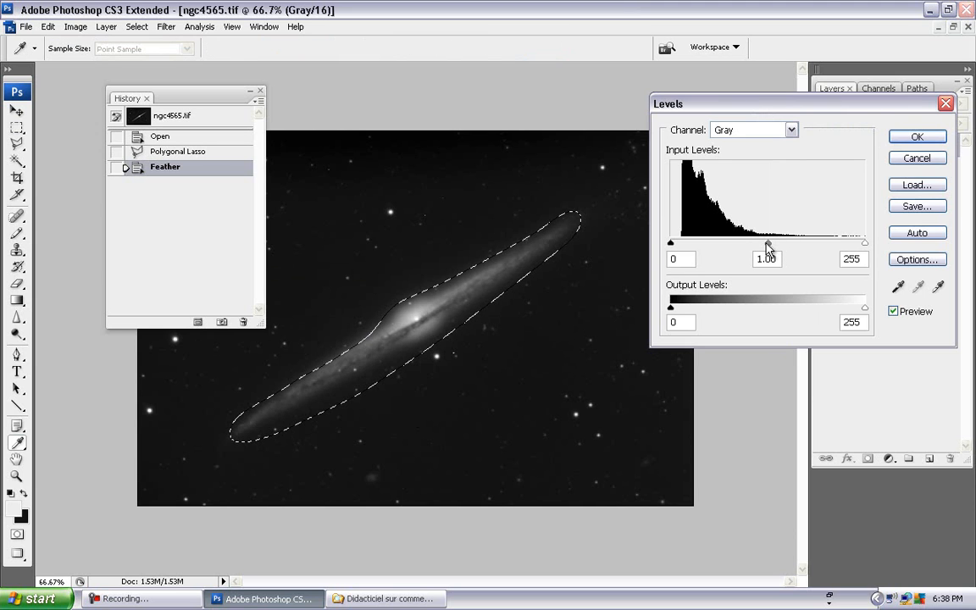
{"action": "left_click_drag", "start_coordinate": [768, 243], "coordinate": [700, 246]}
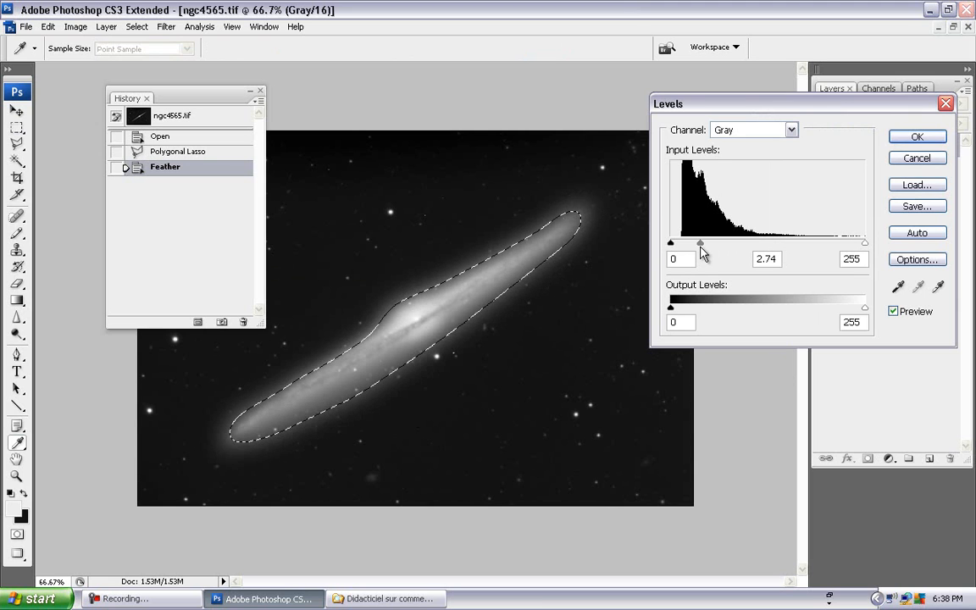
{"action": "left_click_drag", "start_coordinate": [701, 246], "coordinate": [688, 248]}
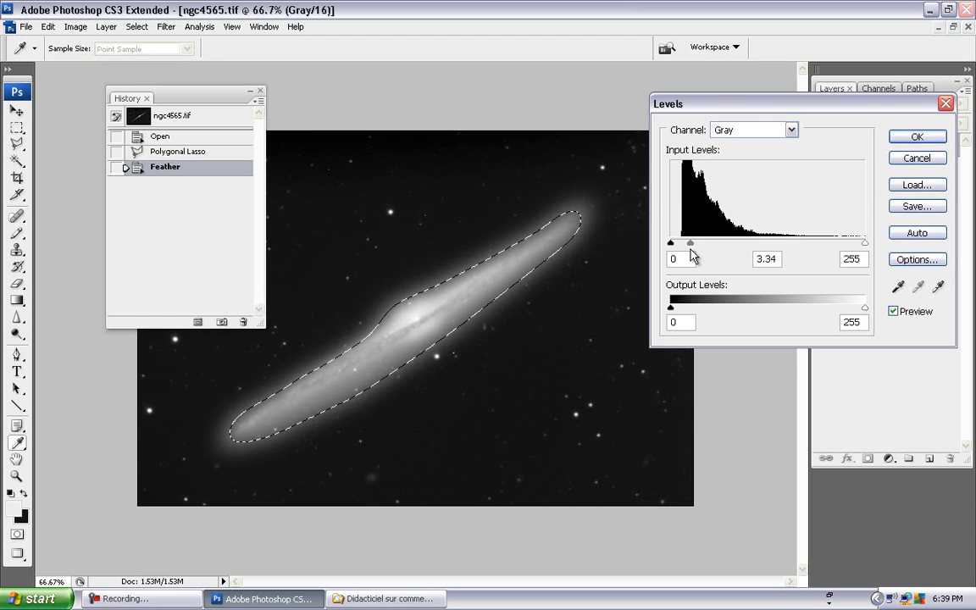
{"action": "left_click_drag", "start_coordinate": [692, 249], "coordinate": [702, 248]}
{"action": "key", "text": "ctrl+z"}
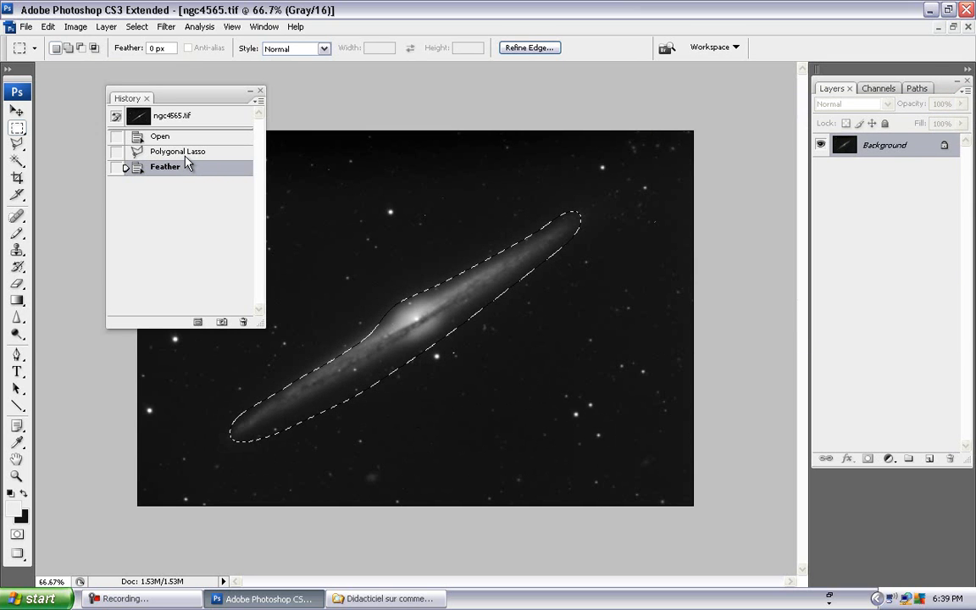
{"action": "left_click", "coordinate": [184, 157]}
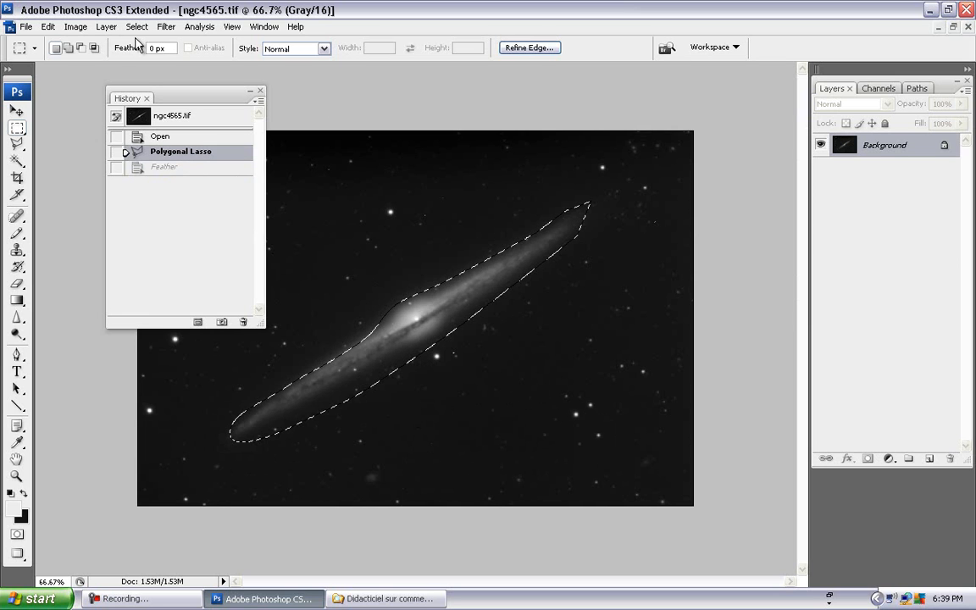
Brighten the galaxy inside the unfeathered lasso selection with a Levels midtone of 2.26.
{"action": "left_click", "coordinate": [75, 27]}
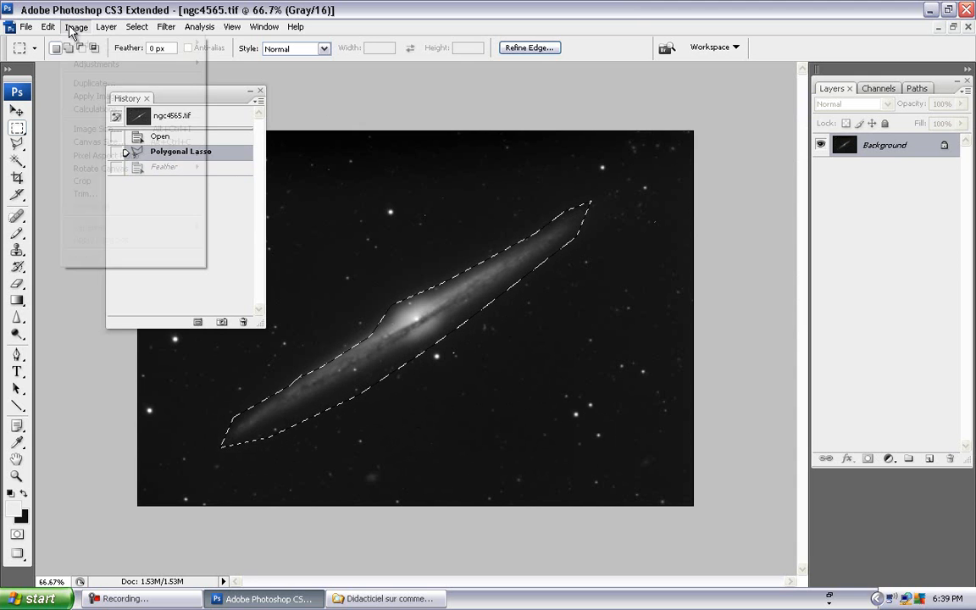
{"action": "mouse_move", "coordinate": [90, 68]}
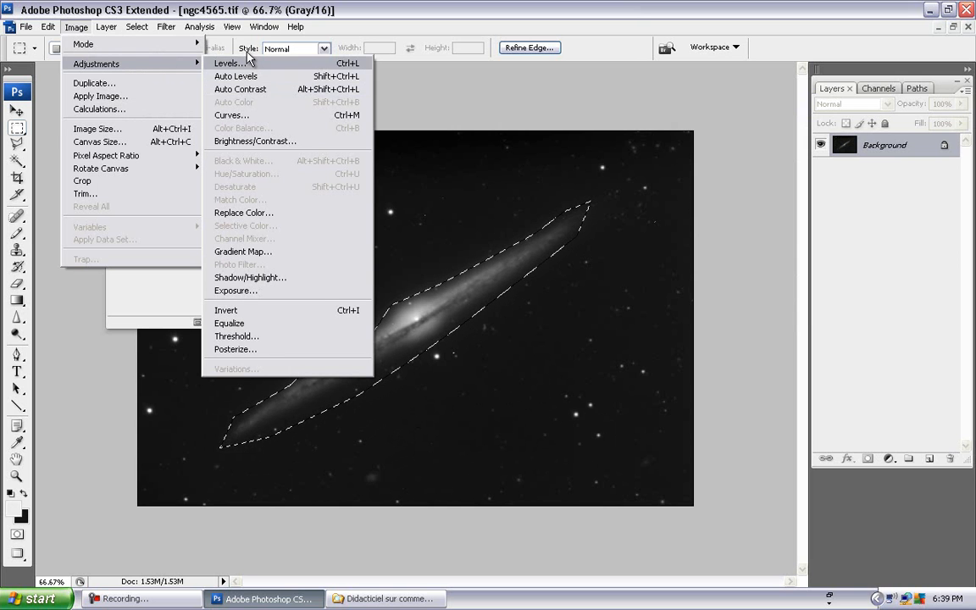
{"action": "left_click", "coordinate": [229, 63]}
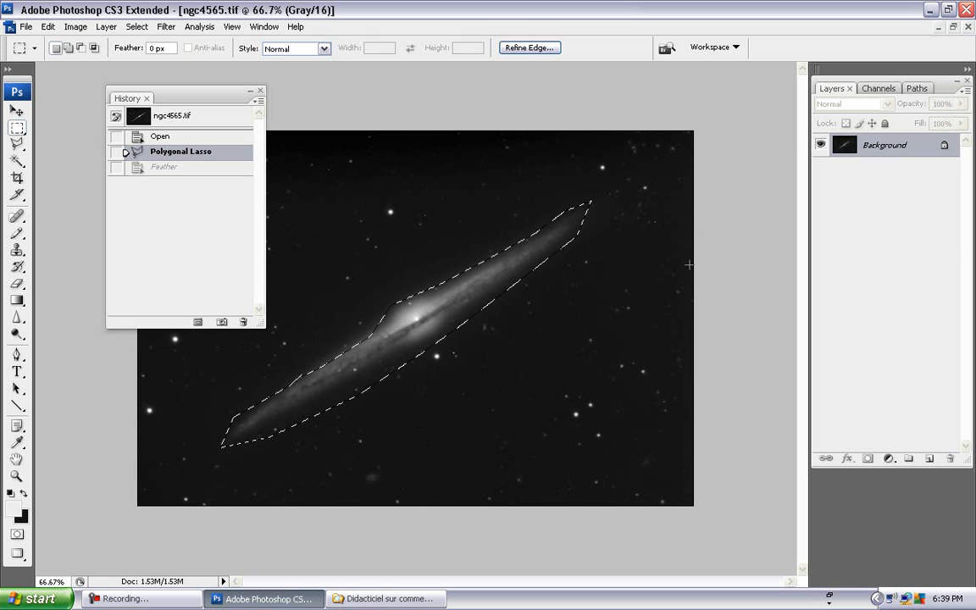
{"action": "key", "text": "ctrl+l"}
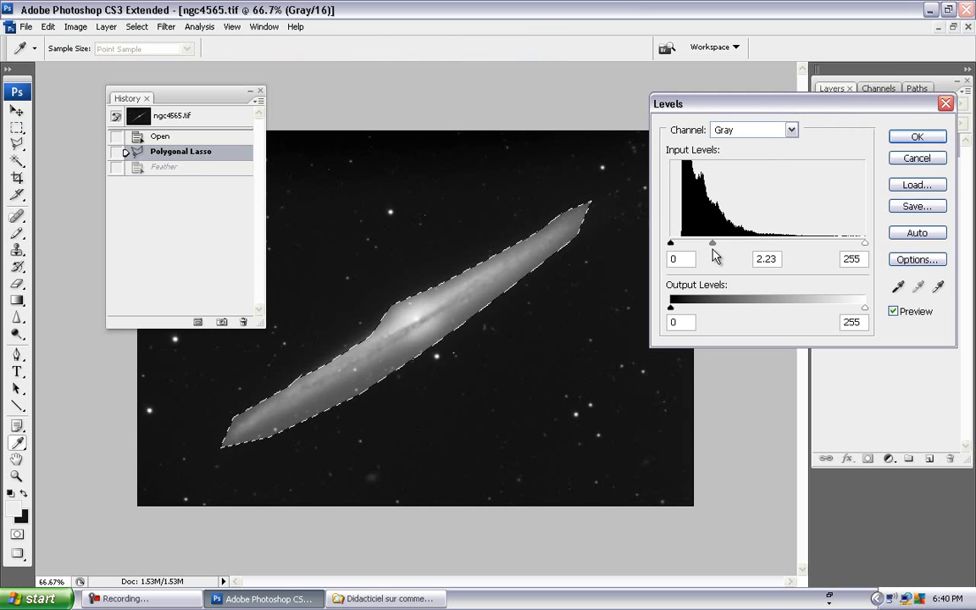
{"action": "left_click_drag", "start_coordinate": [712, 250], "coordinate": [710, 250]}
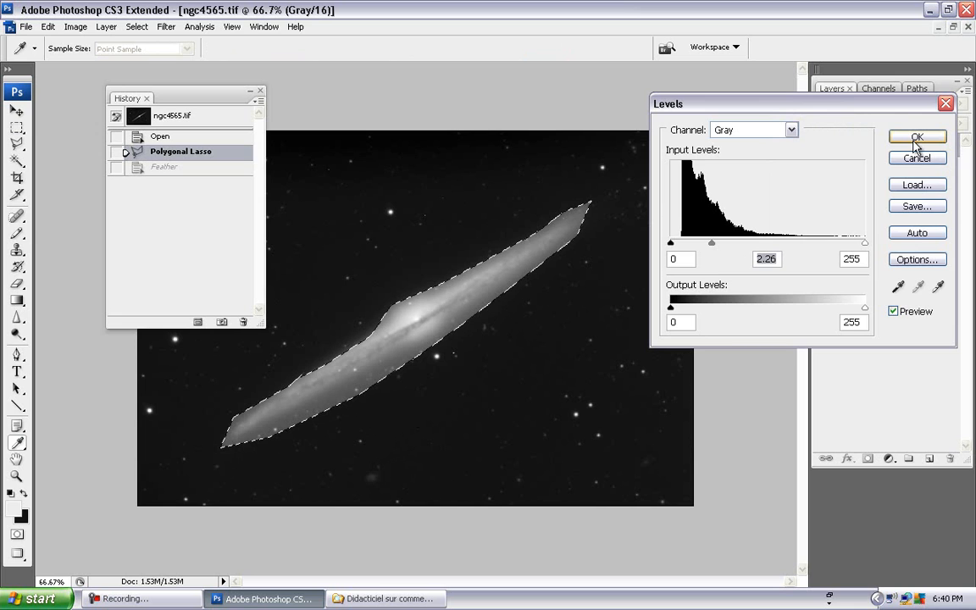
{"action": "left_click", "coordinate": [915, 140]}
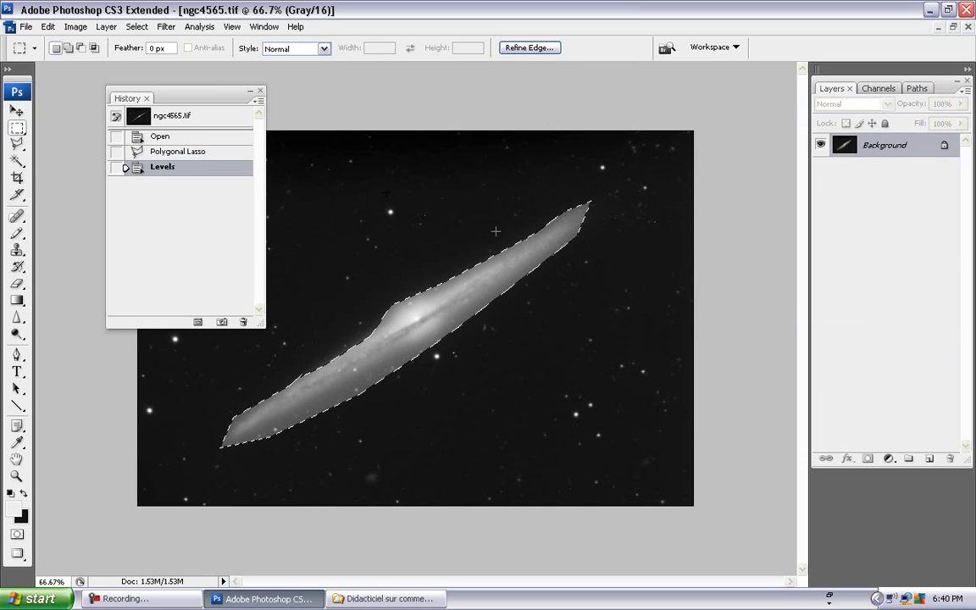
Compare the brightened galaxy with the earlier lasso and opened states in the history, and return to the Levels state.
{"action": "left_click", "coordinate": [173, 153]}
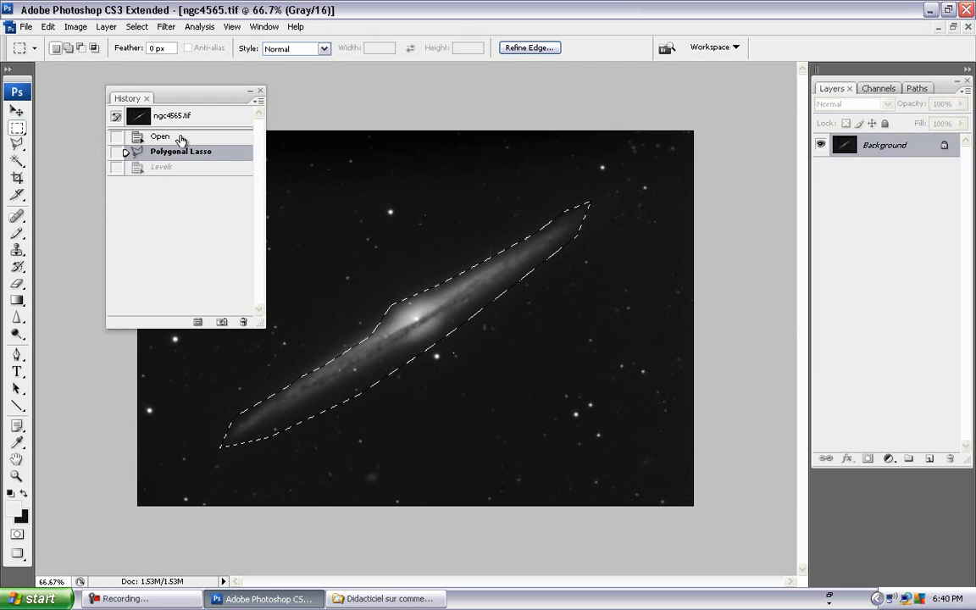
{"action": "left_click", "coordinate": [181, 138]}
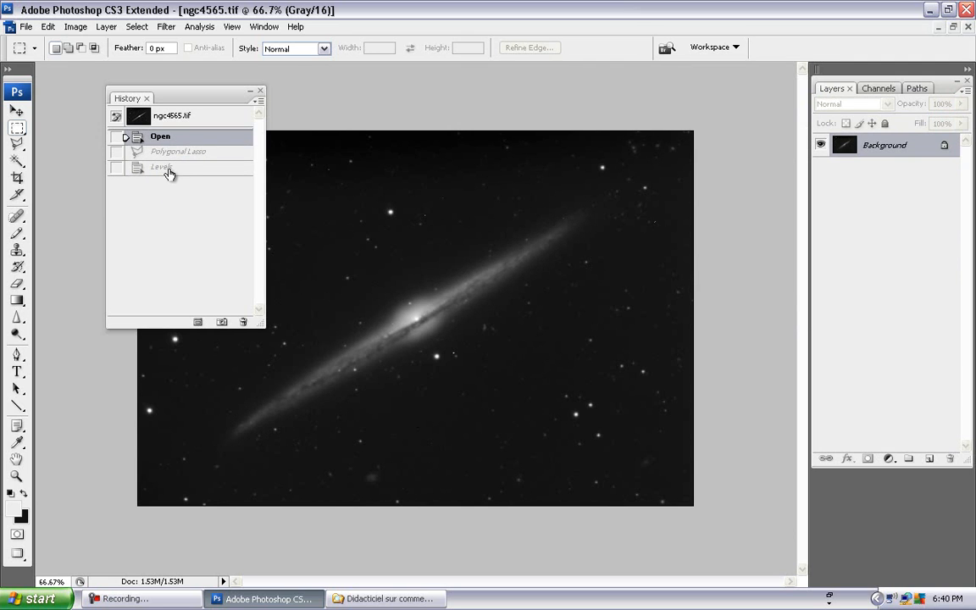
{"action": "left_click", "coordinate": [169, 173]}
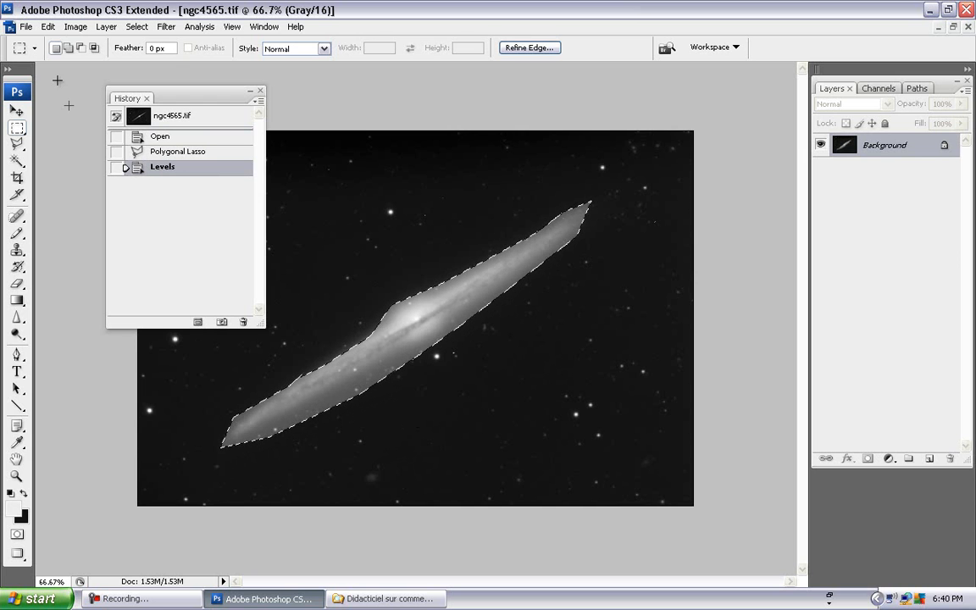
Revert the photo to its saved version and sample a bright star above the galaxy for a Color Range selection with Quick Mask preview.
{"action": "left_click", "coordinate": [26, 27]}
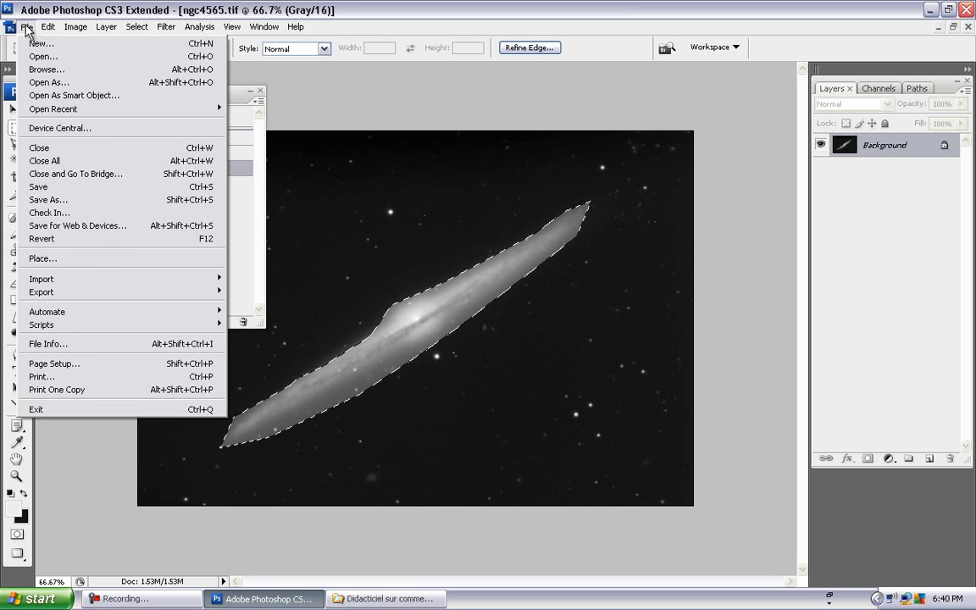
{"action": "left_click", "coordinate": [46, 241]}
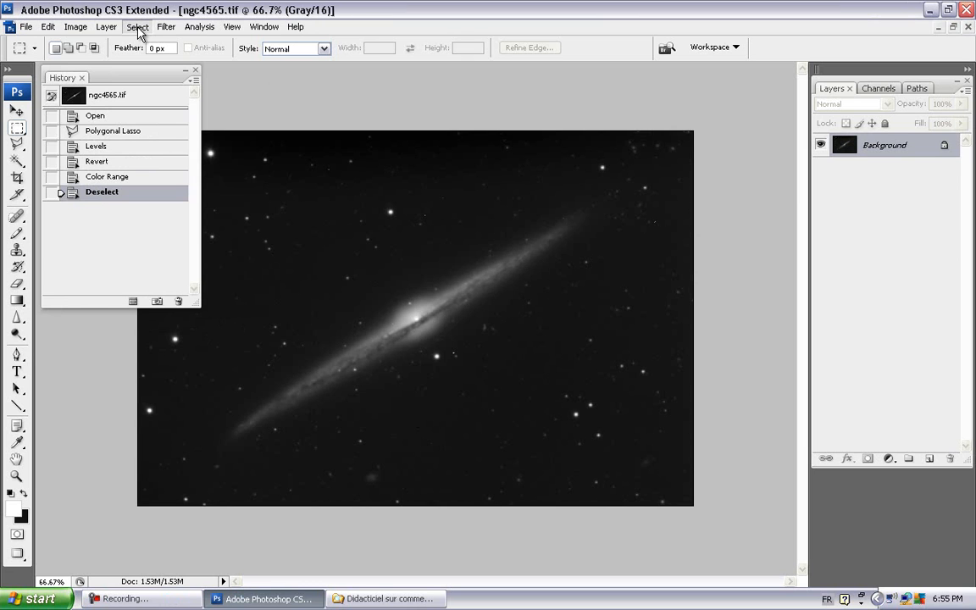
{"action": "left_click", "coordinate": [138, 28]}
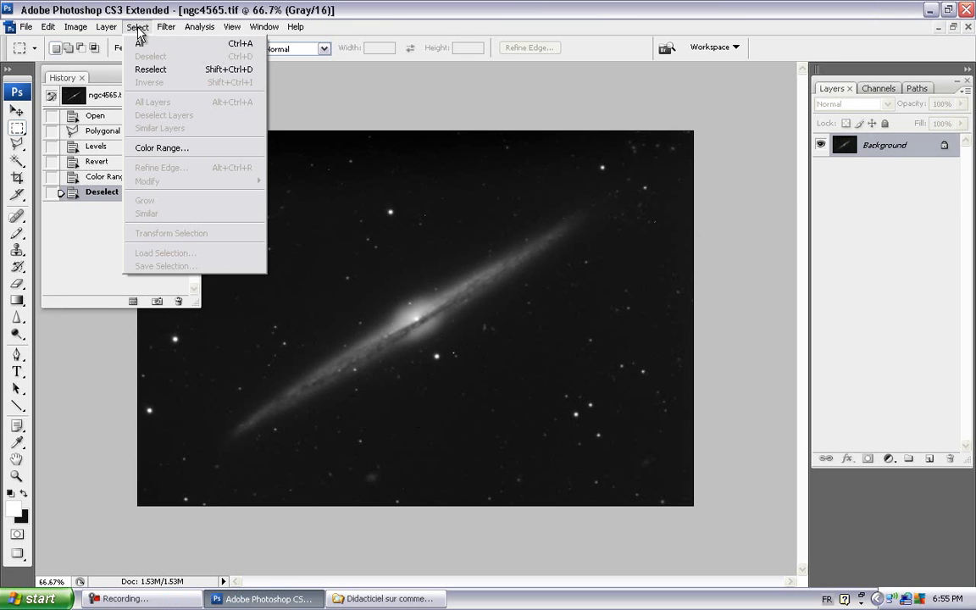
{"action": "left_click", "coordinate": [155, 150]}
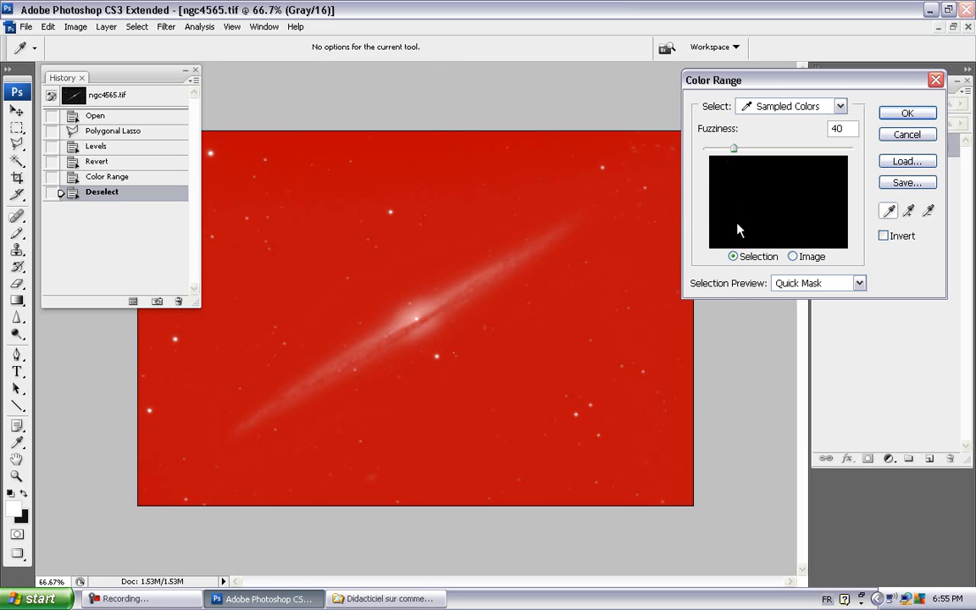
{"action": "left_click", "coordinate": [859, 284]}
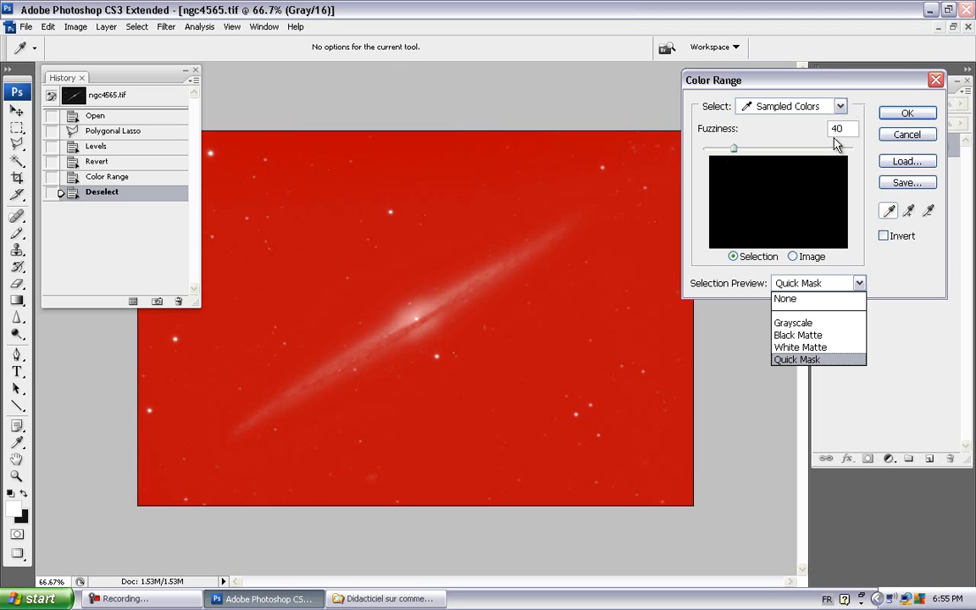
{"action": "left_click", "coordinate": [889, 212]}
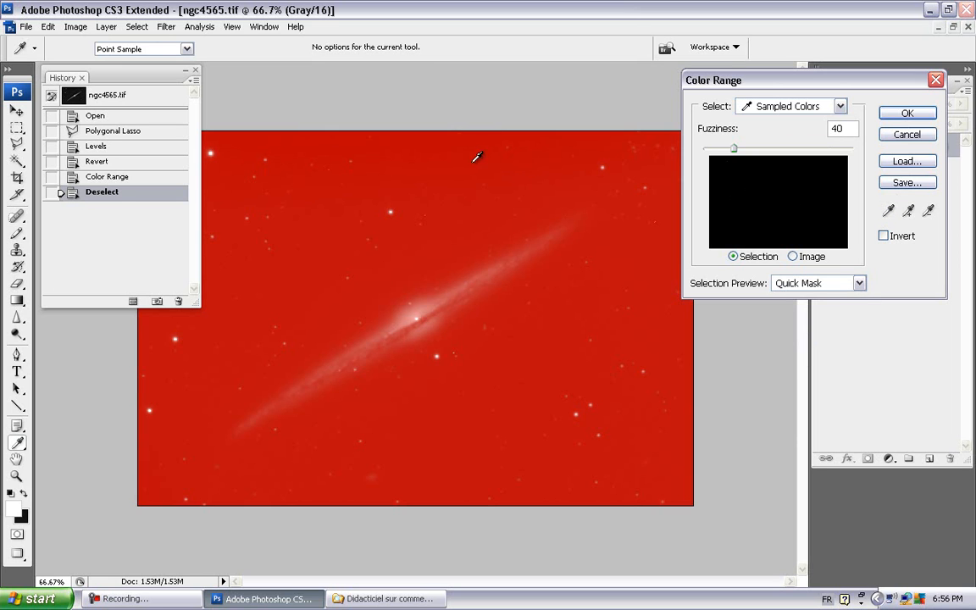
{"action": "left_click", "coordinate": [391, 212]}
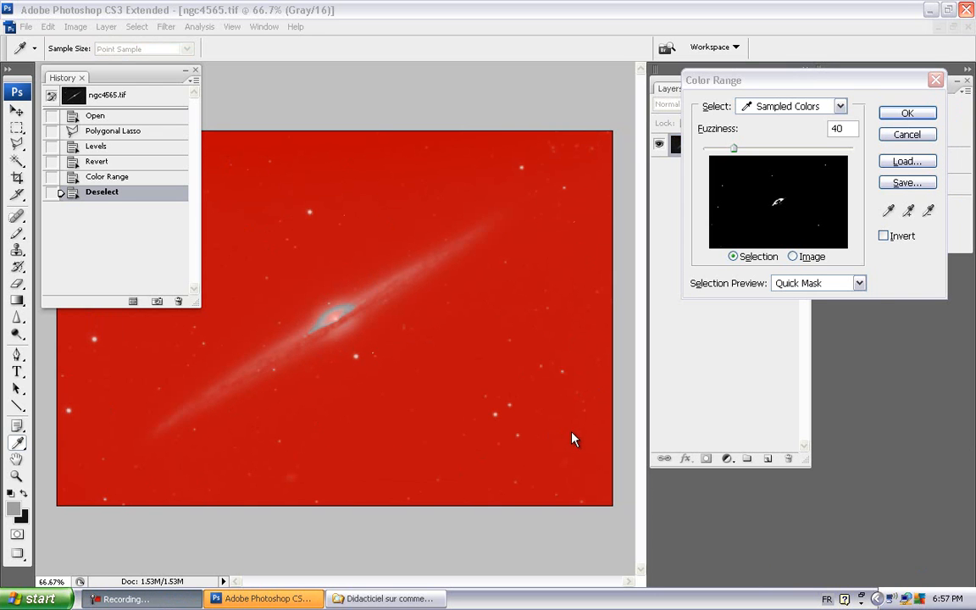
Add the tones of two fainter stars to the Color Range sample and create the selection.
{"action": "left_click", "coordinate": [908, 212]}
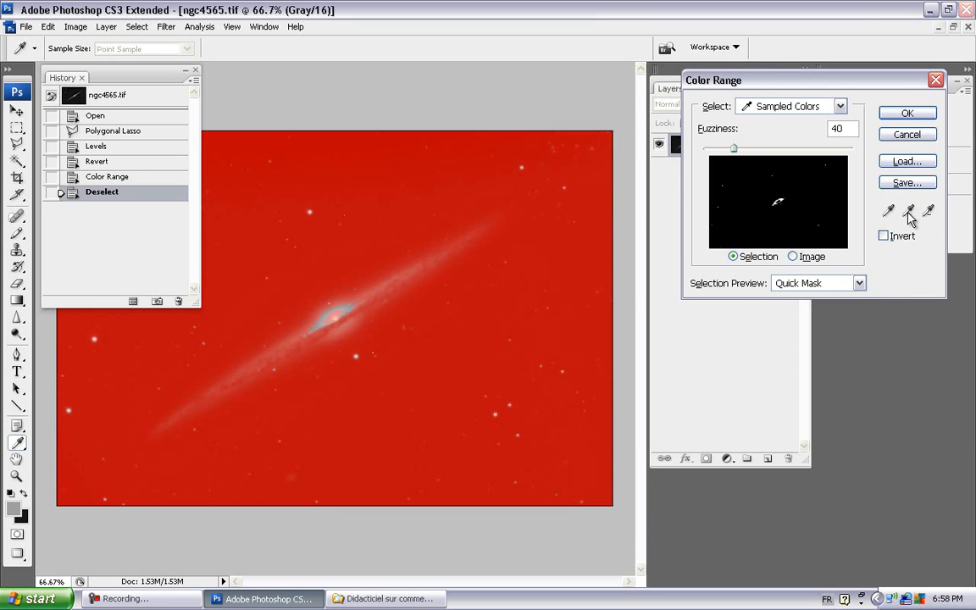
{"action": "left_click", "coordinate": [909, 212]}
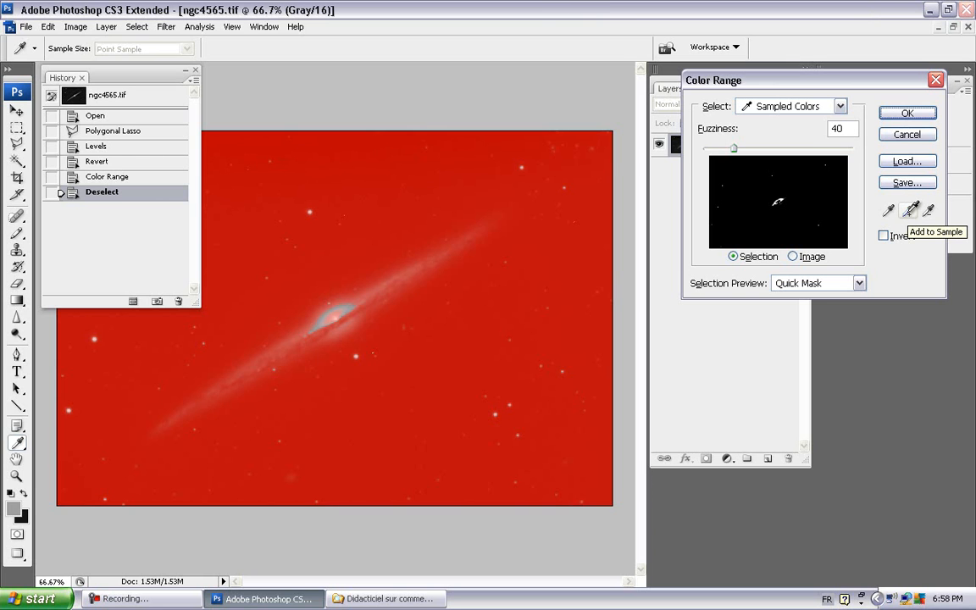
{"action": "left_click", "coordinate": [566, 370]}
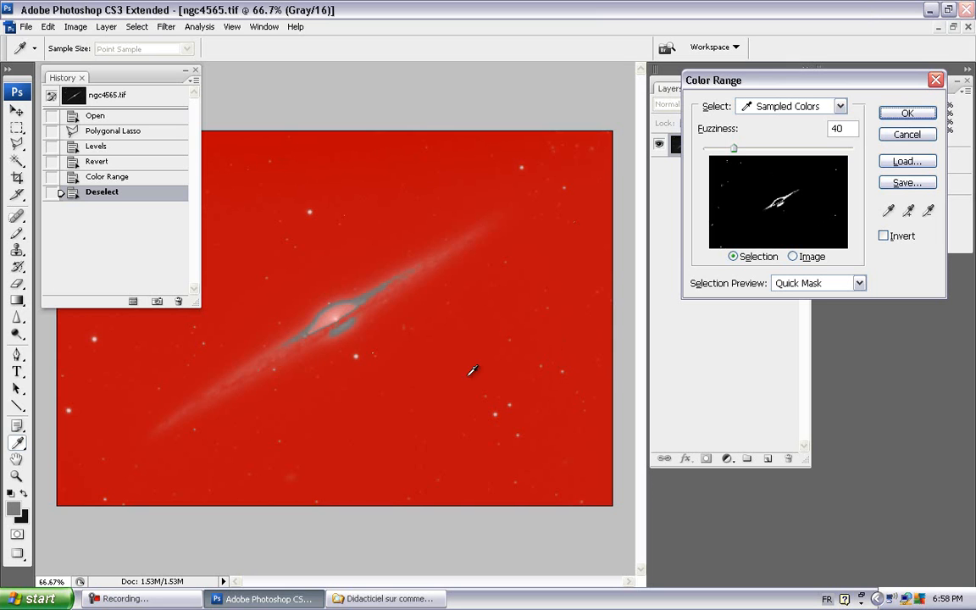
{"action": "left_click", "coordinate": [280, 442]}
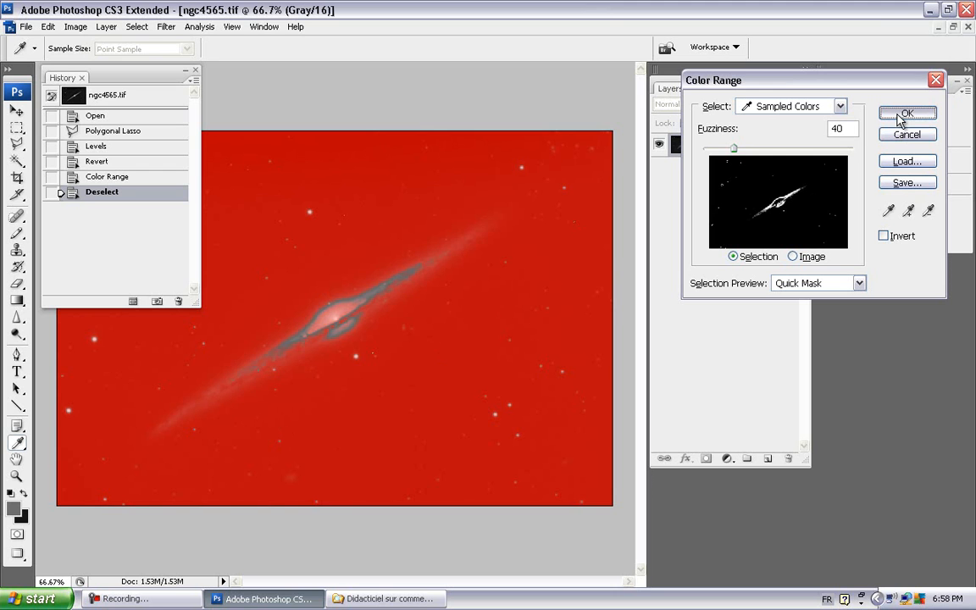
{"action": "key", "text": "Return"}
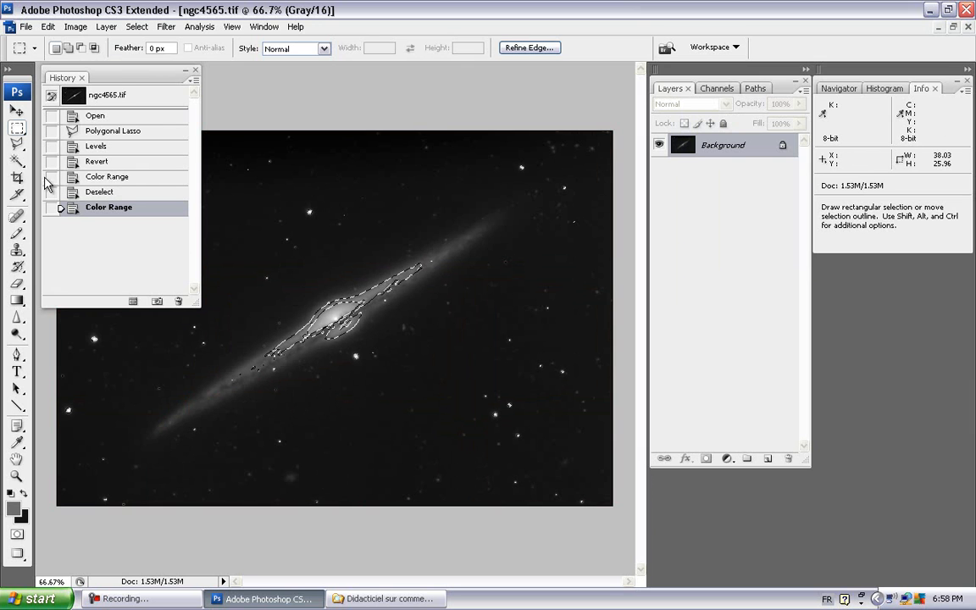
Subtract all the galaxy areas from the selection with the freehand Lasso so that only the stars stay selected.
{"action": "left_click", "coordinate": [22, 150]}
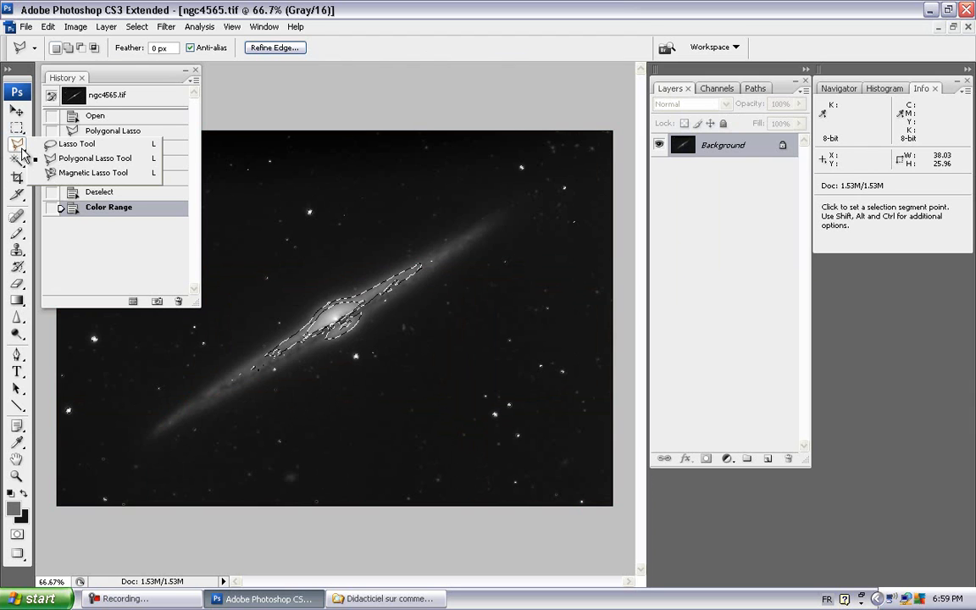
{"action": "left_click", "coordinate": [76, 150]}
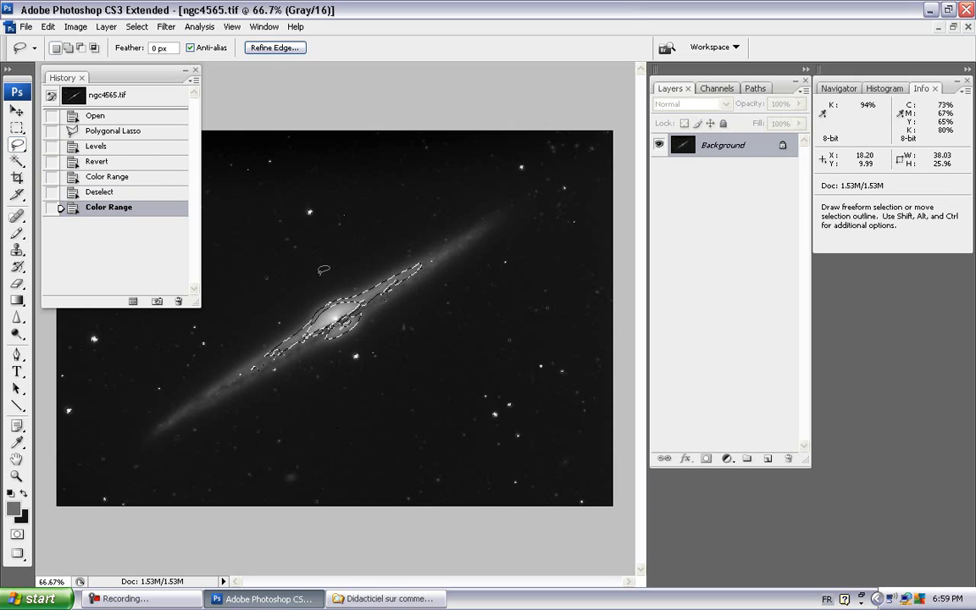
{"action": "key", "text": "alt"}
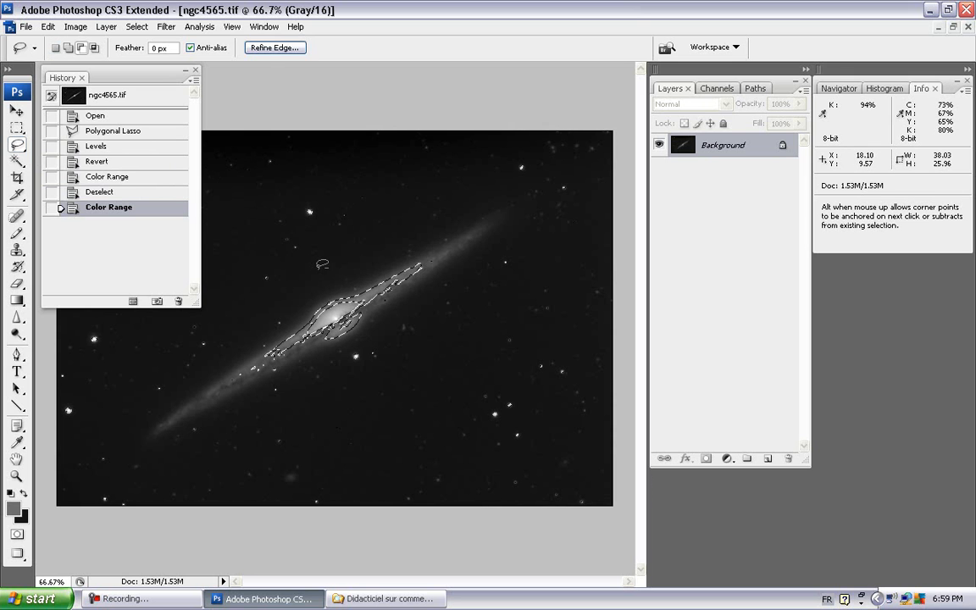
{"action": "mouse_move", "coordinate": [297, 323]}
{"action": "left_mouse_down"}
{"action": "mouse_move", "coordinate": [224, 363]}
{"action": "mouse_move", "coordinate": [208, 413]}
{"action": "mouse_move", "coordinate": [222, 432]}
{"action": "mouse_move", "coordinate": [284, 379]}
{"action": "mouse_move", "coordinate": [296, 325]}
{"action": "left_mouse_up"}
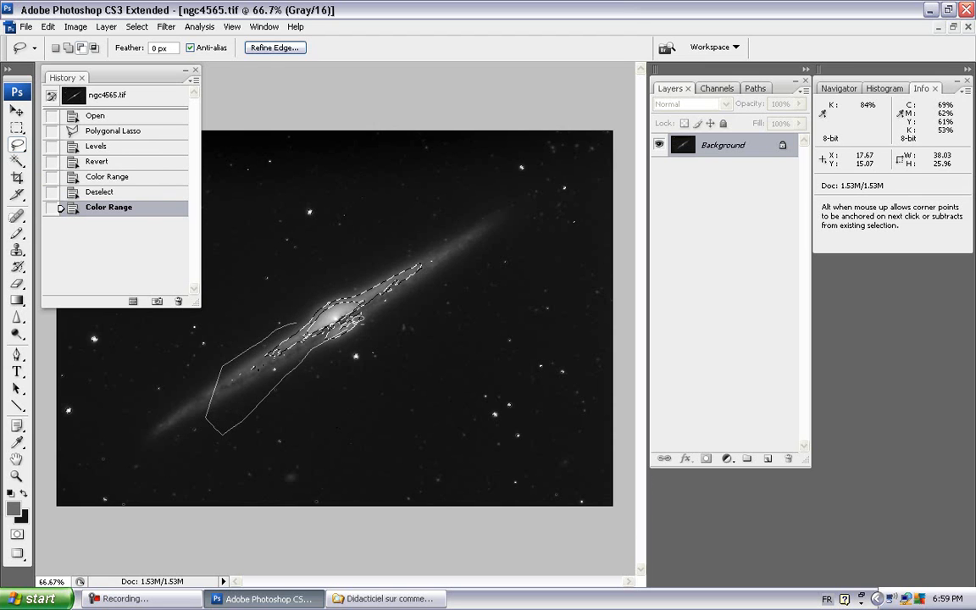
{"action": "mouse_move", "coordinate": [378, 313]}
{"action": "left_mouse_down"}
{"action": "mouse_move", "coordinate": [486, 256]}
{"action": "mouse_move", "coordinate": [463, 228]}
{"action": "mouse_move", "coordinate": [251, 304]}
{"action": "mouse_move", "coordinate": [289, 320]}
{"action": "mouse_move", "coordinate": [280, 336]}
{"action": "left_mouse_up"}
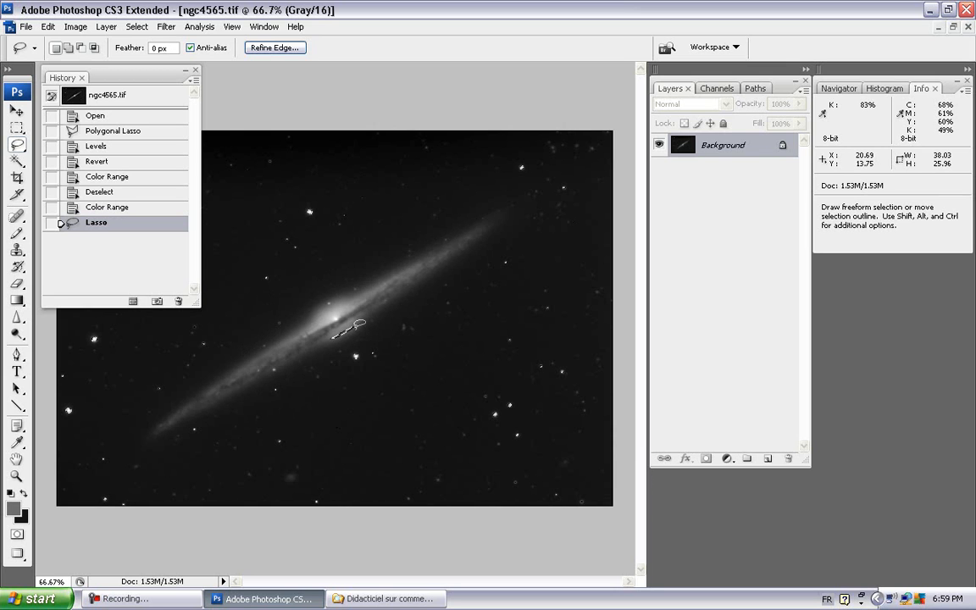
{"action": "mouse_move", "coordinate": [369, 314]}
{"action": "left_mouse_down"}
{"action": "mouse_move", "coordinate": [319, 352]}
{"action": "mouse_move", "coordinate": [365, 340]}
{"action": "mouse_move", "coordinate": [356, 341]}
{"action": "mouse_move", "coordinate": [375, 318]}
{"action": "left_mouse_up"}
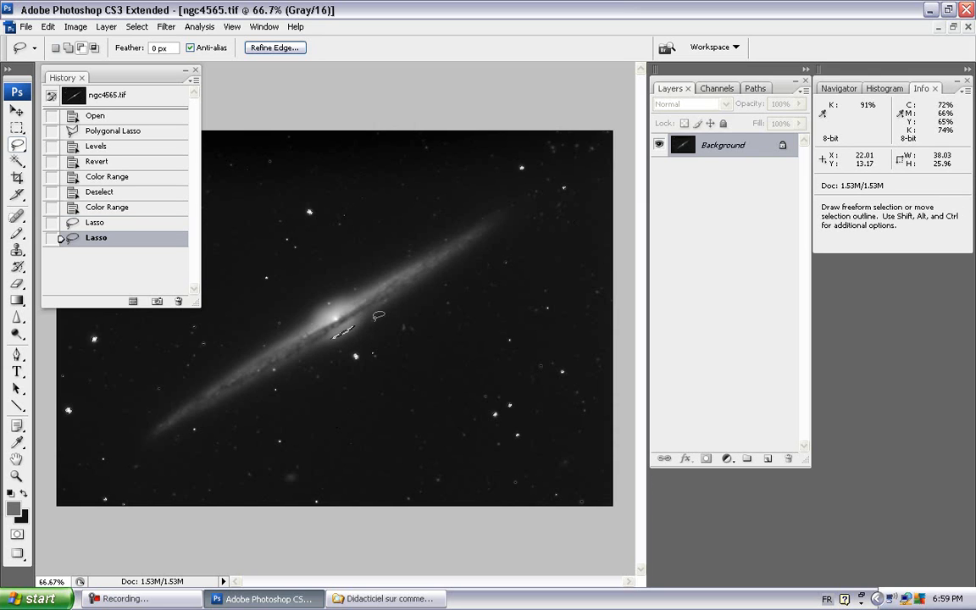
{"action": "left_click_drag", "start_coordinate": [379, 315], "coordinate": [308, 299]}
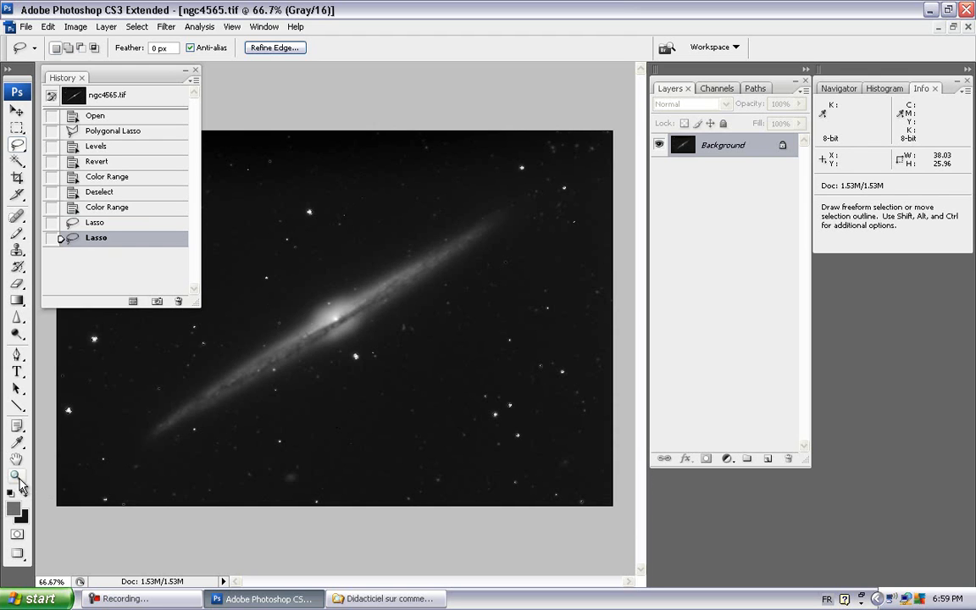
Expand the star selection by 4 pixels.
{"action": "left_click", "coordinate": [16, 477]}
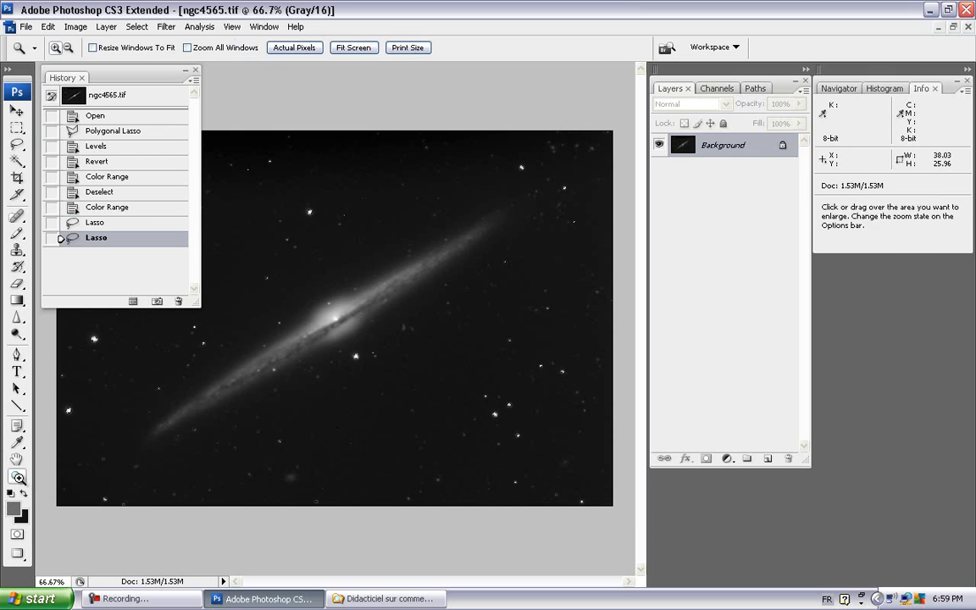
{"action": "left_click", "coordinate": [259, 375]}
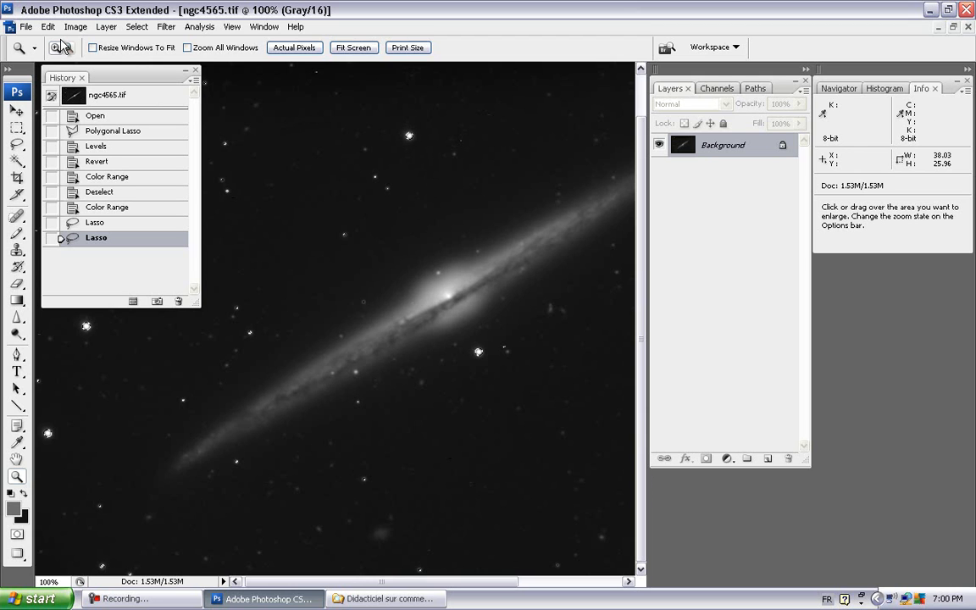
{"action": "left_click", "coordinate": [132, 34]}
{"action": "mouse_move", "coordinate": [173, 188]}
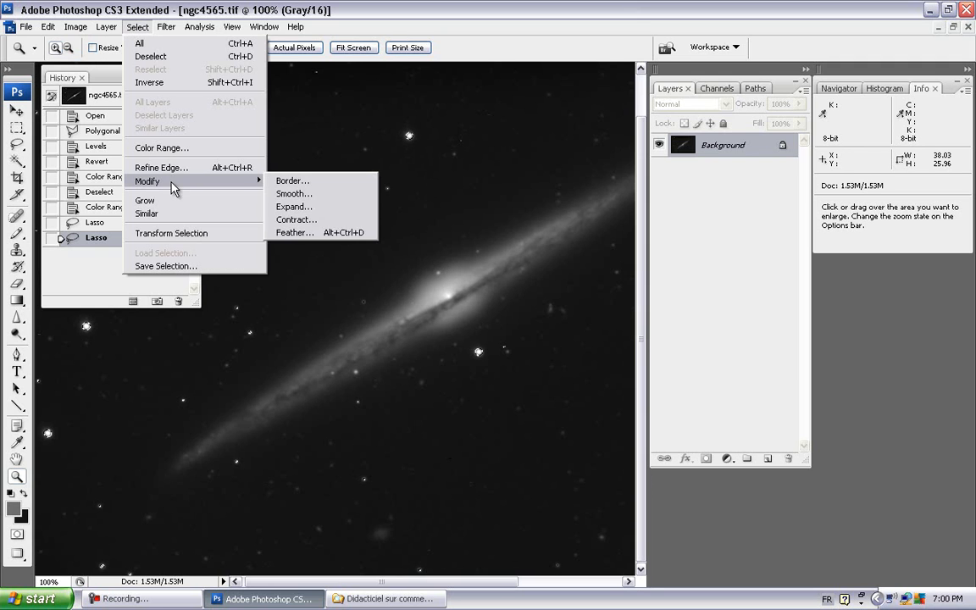
{"action": "left_click", "coordinate": [284, 208]}
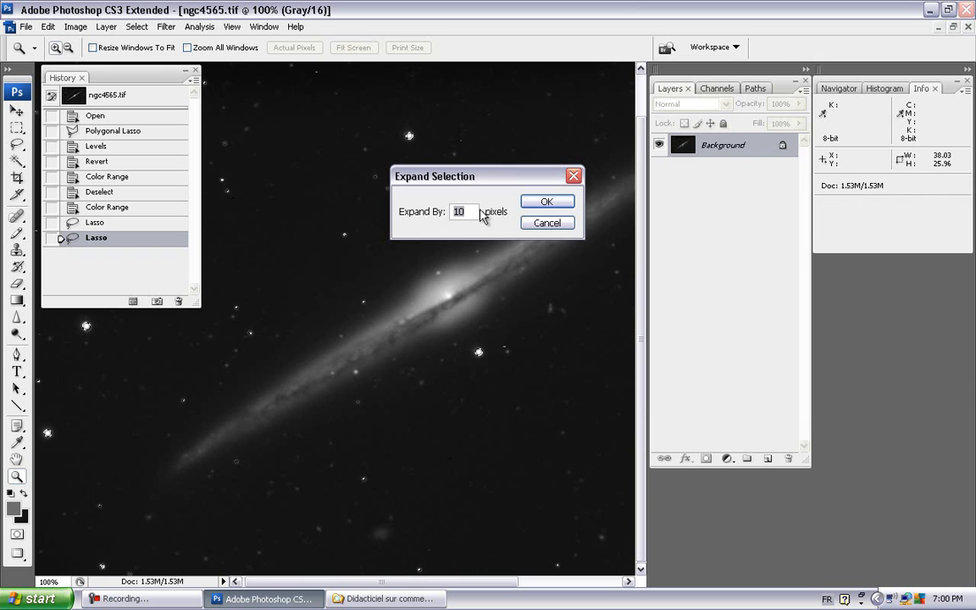
{"action": "type", "text": "4"}
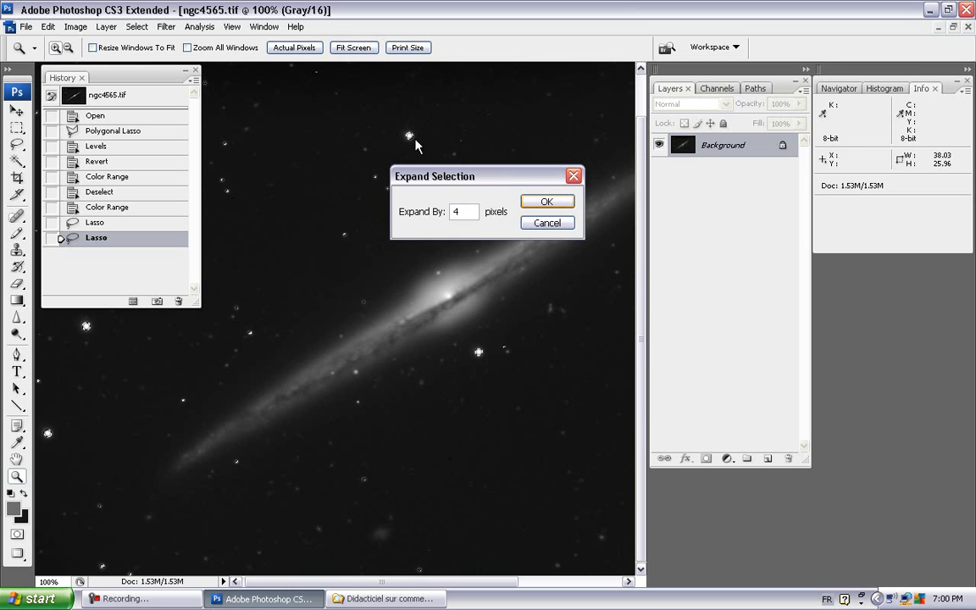
{"action": "key", "text": "Return"}
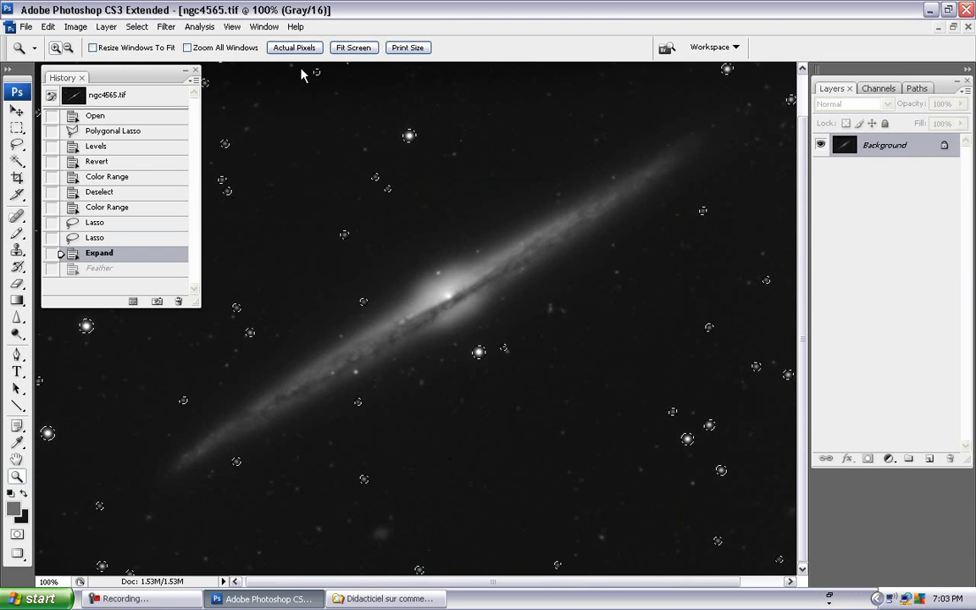
Feather the expanded star selection with a radius of 5 pixels.
{"action": "left_click", "coordinate": [137, 27]}
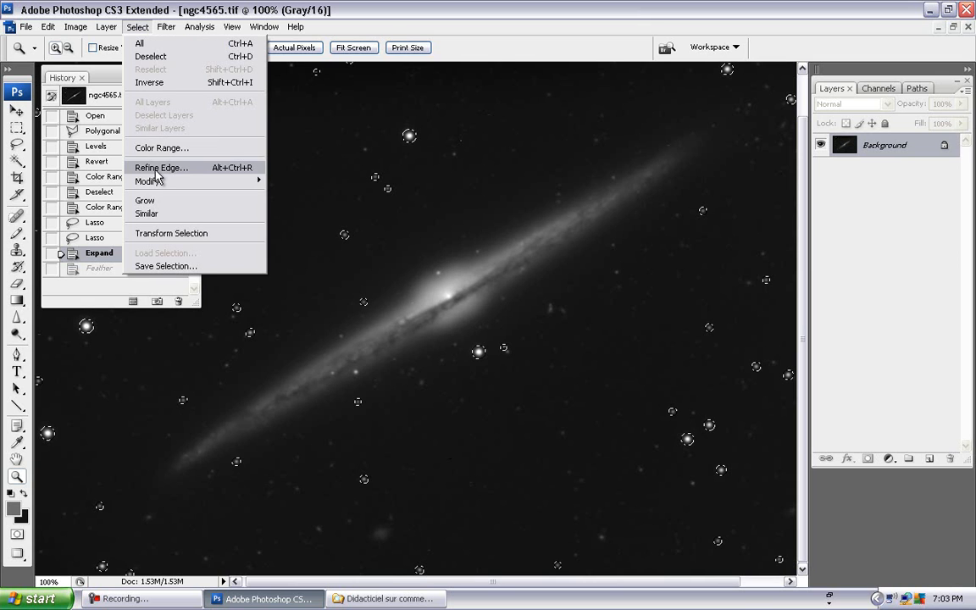
{"action": "mouse_move", "coordinate": [257, 180]}
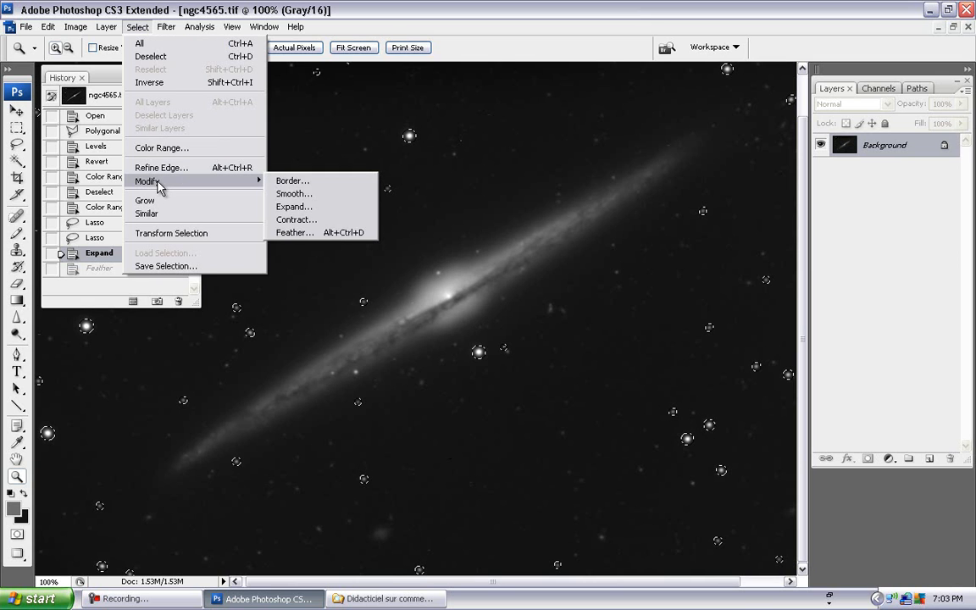
{"action": "left_click", "coordinate": [318, 232]}
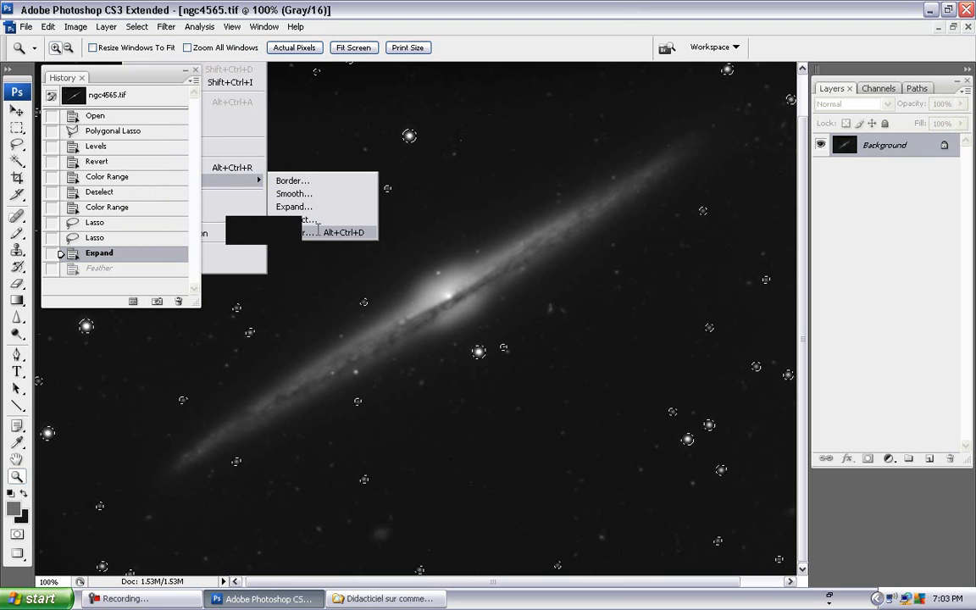
{"action": "type", "text": "5"}
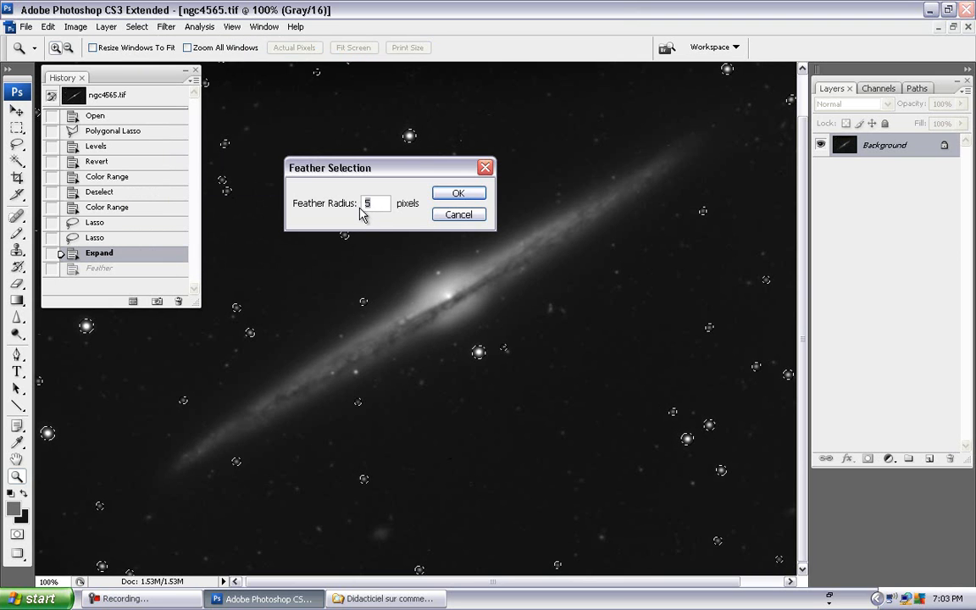
{"action": "left_click", "coordinate": [480, 194]}
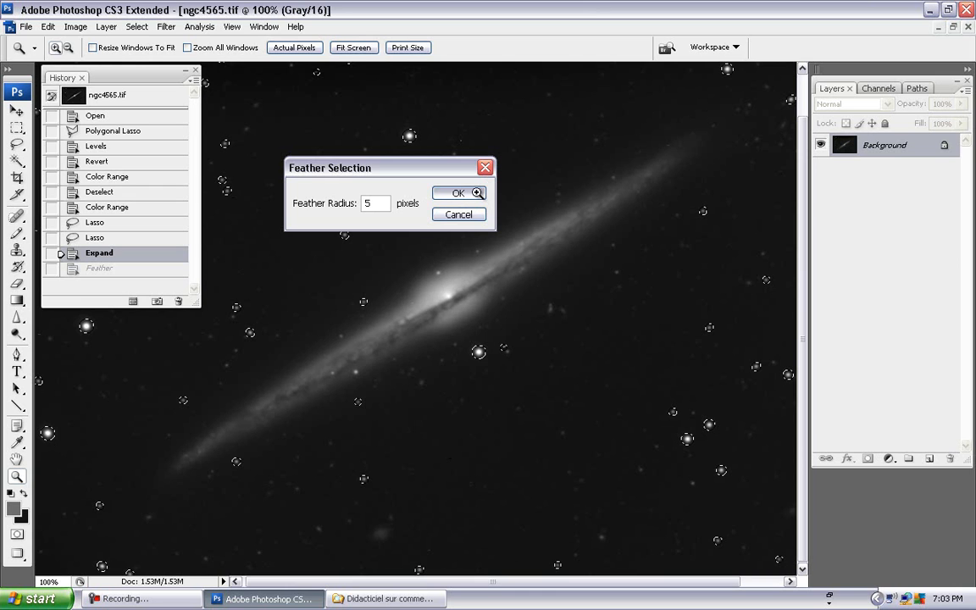
{"action": "left_click", "coordinate": [473, 194]}
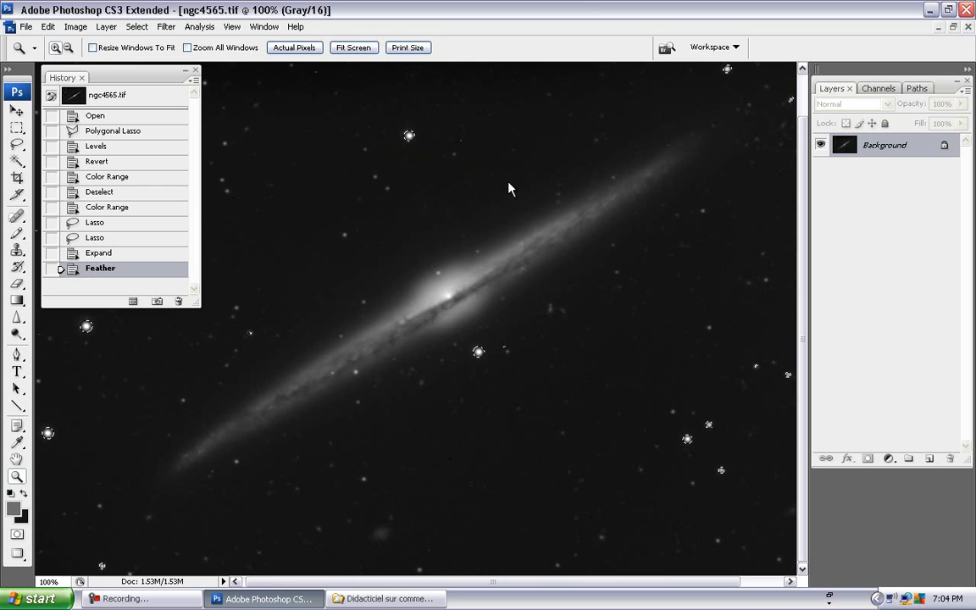
Hide the selection outlines around the stars while keeping the selection active.
{"action": "left_click", "coordinate": [234, 28]}
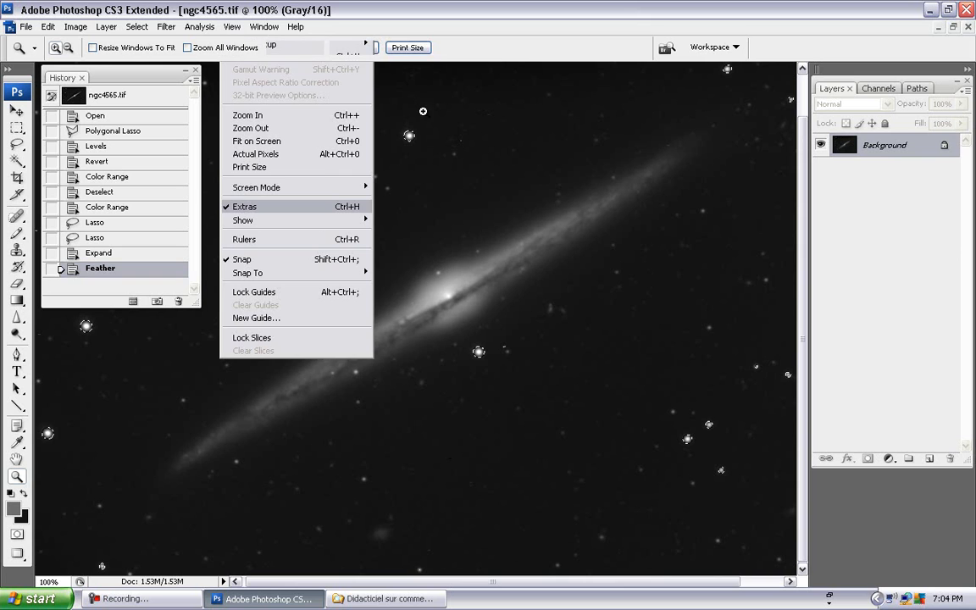
{"action": "left_click", "coordinate": [493, 68]}
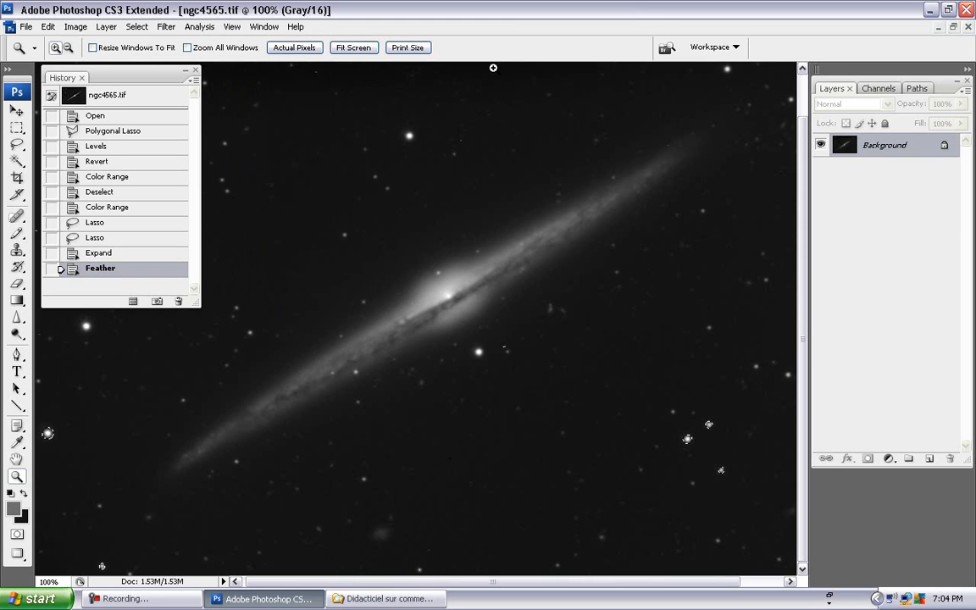
{"action": "key", "text": "ctrl+h"}
Start an Unsharp Mask on the selected stars and set its threshold to 0 levels.
{"action": "left_click", "coordinate": [167, 28]}
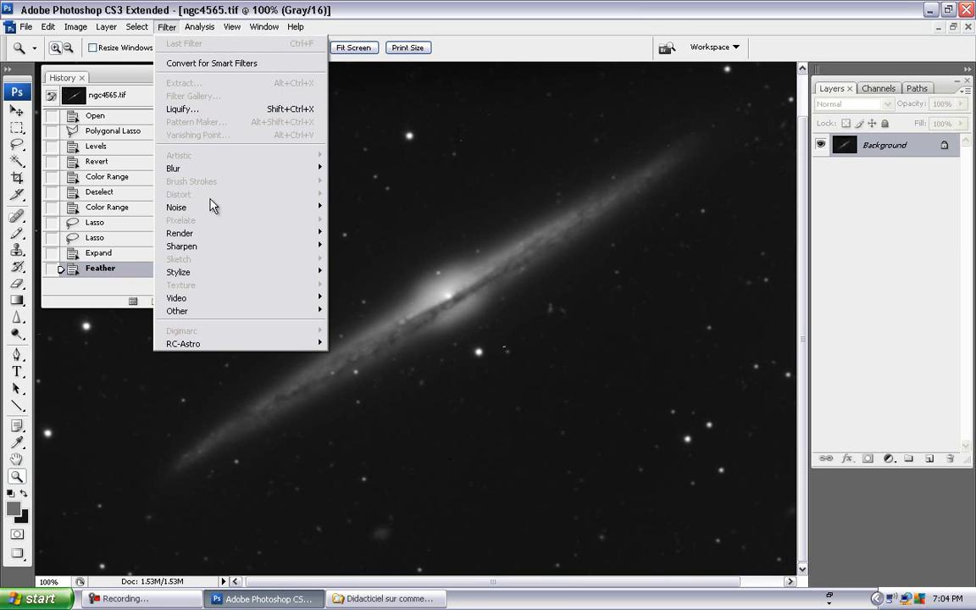
{"action": "mouse_move", "coordinate": [209, 249]}
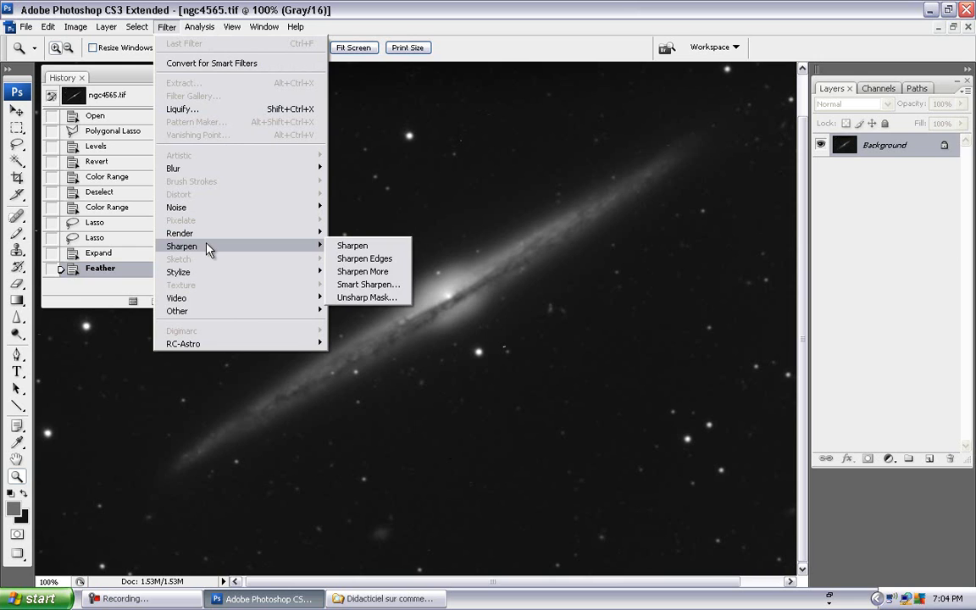
{"action": "left_click", "coordinate": [367, 297]}
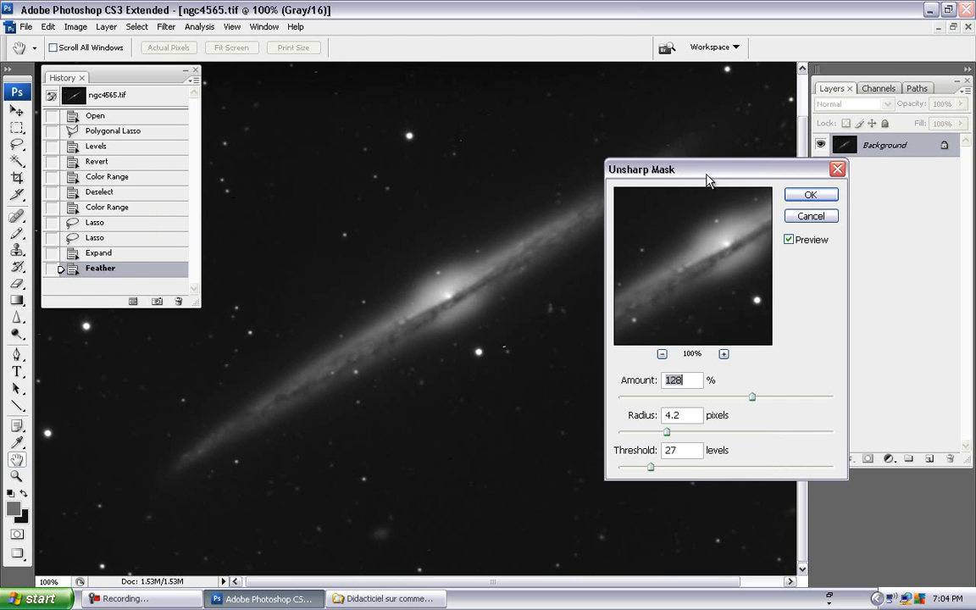
{"action": "left_click_drag", "start_coordinate": [709, 180], "coordinate": [773, 178]}
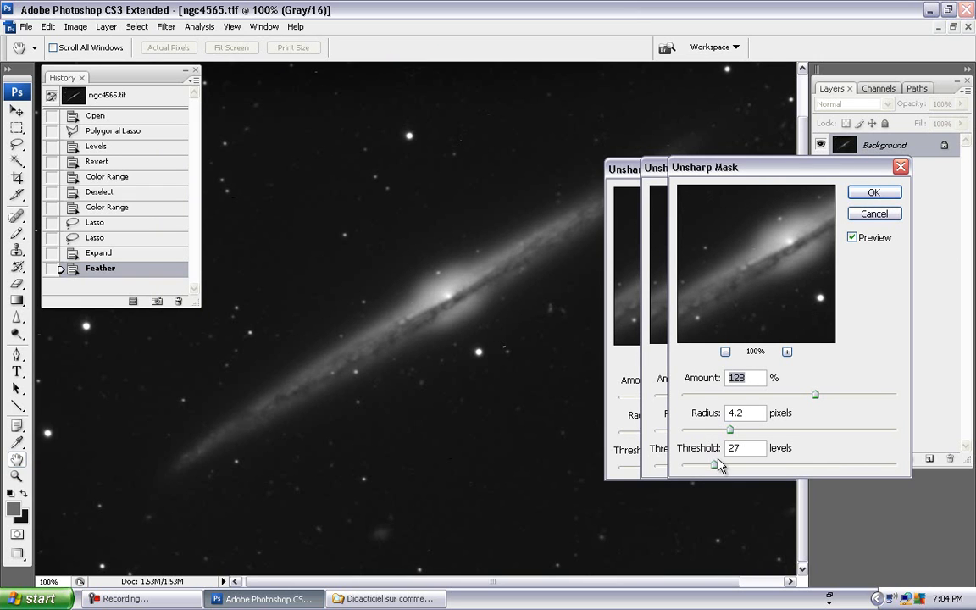
{"action": "left_click_drag", "start_coordinate": [717, 460], "coordinate": [681, 468]}
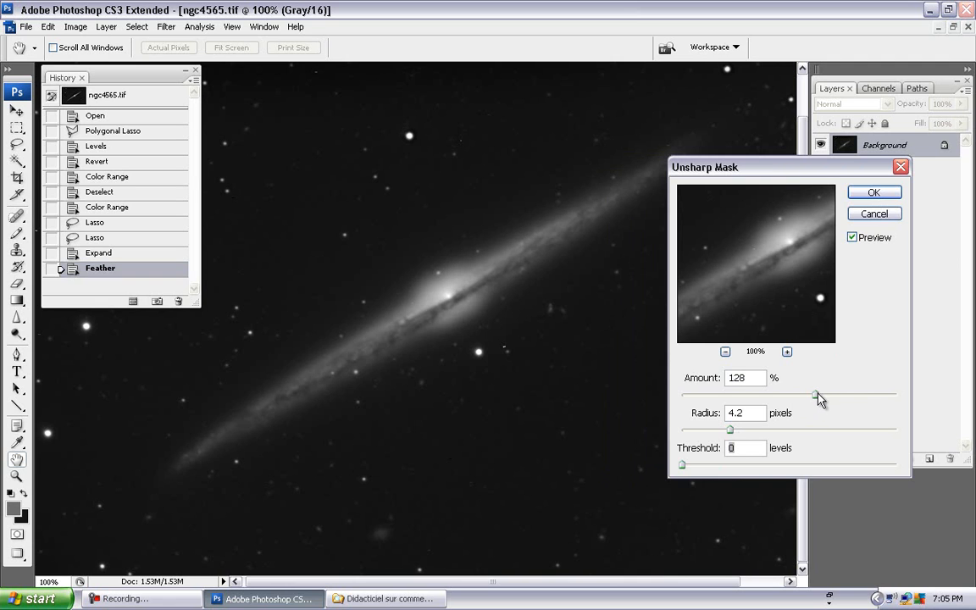
Try different Unsharp Mask strengths on the stars, from an amount of 180% down to about 95%, and slightly reduce the radius.
{"action": "left_click", "coordinate": [845, 395]}
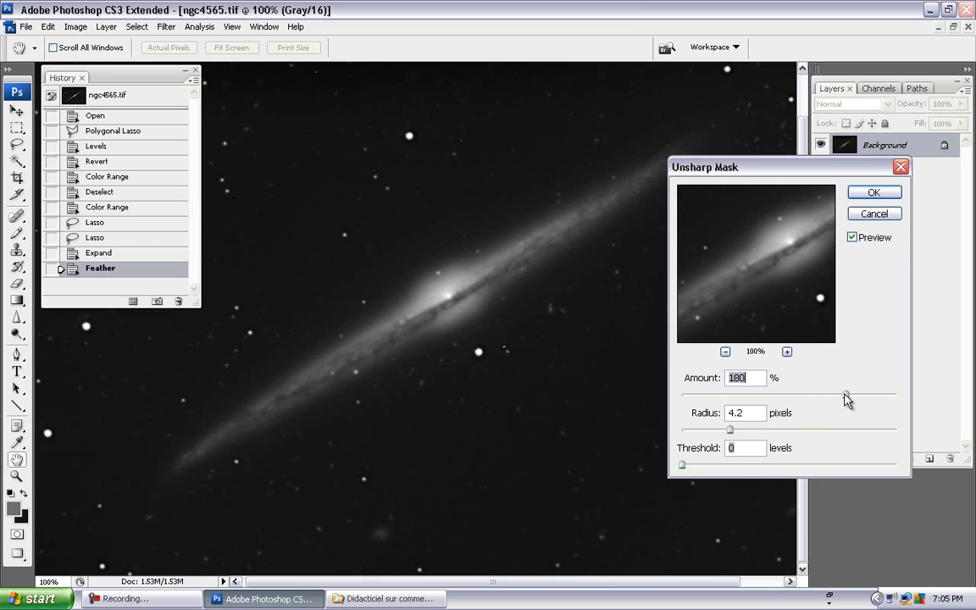
{"action": "left_click_drag", "start_coordinate": [845, 393], "coordinate": [823, 393]}
{"action": "left_click_drag", "start_coordinate": [826, 394], "coordinate": [807, 395]}
{"action": "left_click_drag", "start_coordinate": [804, 395], "coordinate": [803, 395]}
{"action": "left_click", "coordinate": [794, 395]}
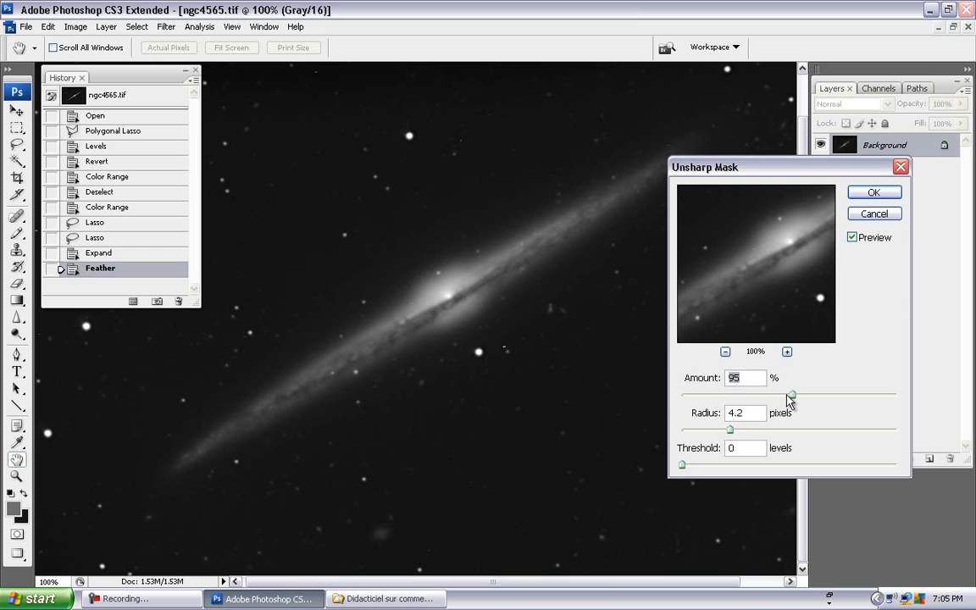
{"action": "left_click_drag", "start_coordinate": [790, 398], "coordinate": [787, 399]}
{"action": "left_click_drag", "start_coordinate": [720, 431], "coordinate": [715, 433]}
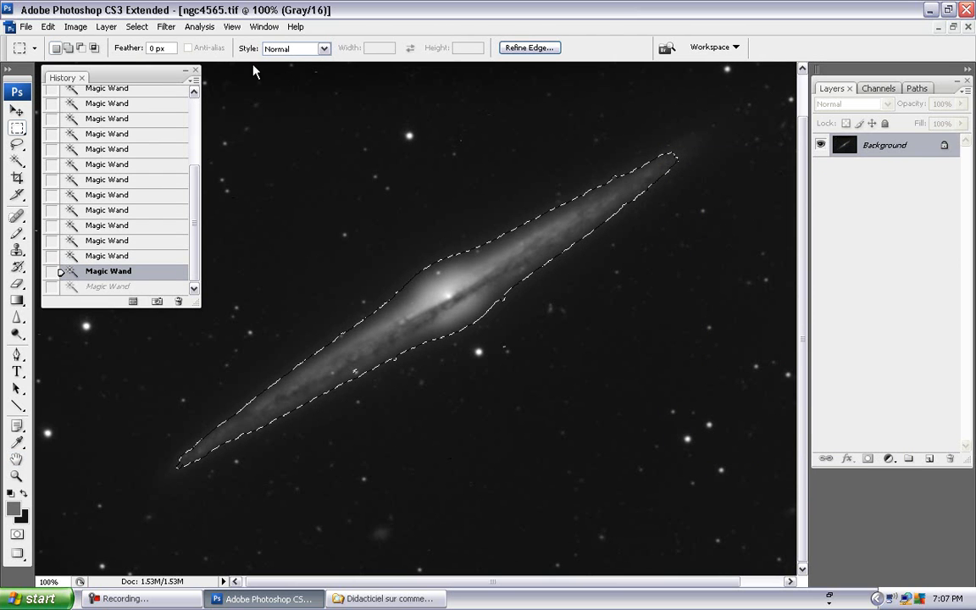
Start an Unsharp Mask on the selected galaxy with an amount of 128% and a threshold of 0 levels.
{"action": "left_click", "coordinate": [170, 29]}
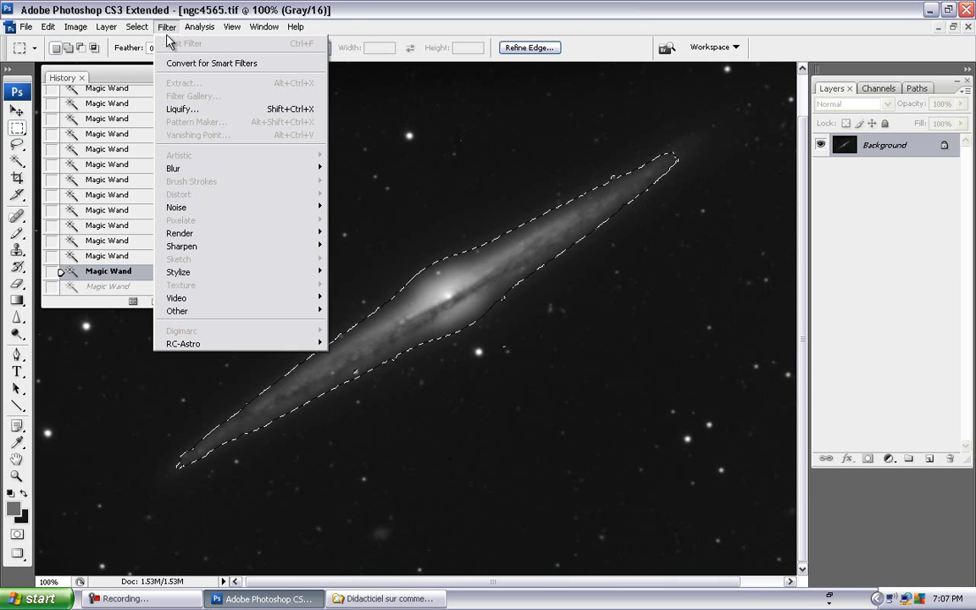
{"action": "mouse_move", "coordinate": [184, 174]}
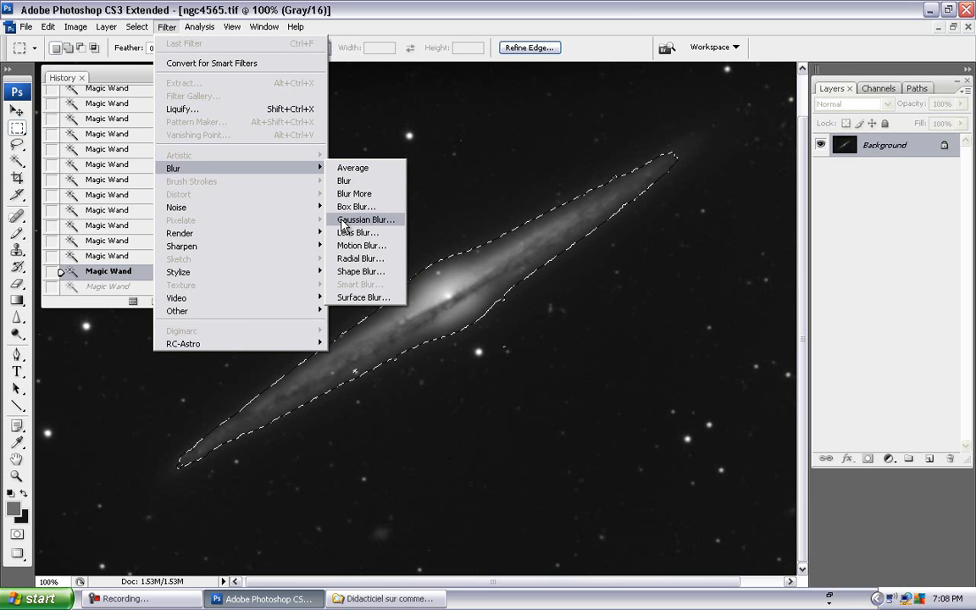
{"action": "mouse_move", "coordinate": [240, 255]}
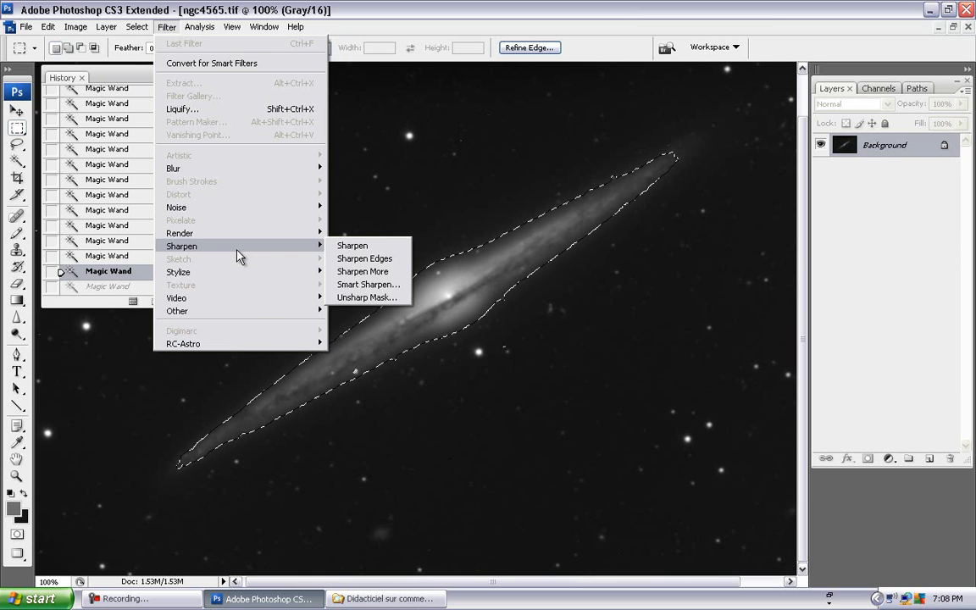
{"action": "left_click", "coordinate": [356, 299]}
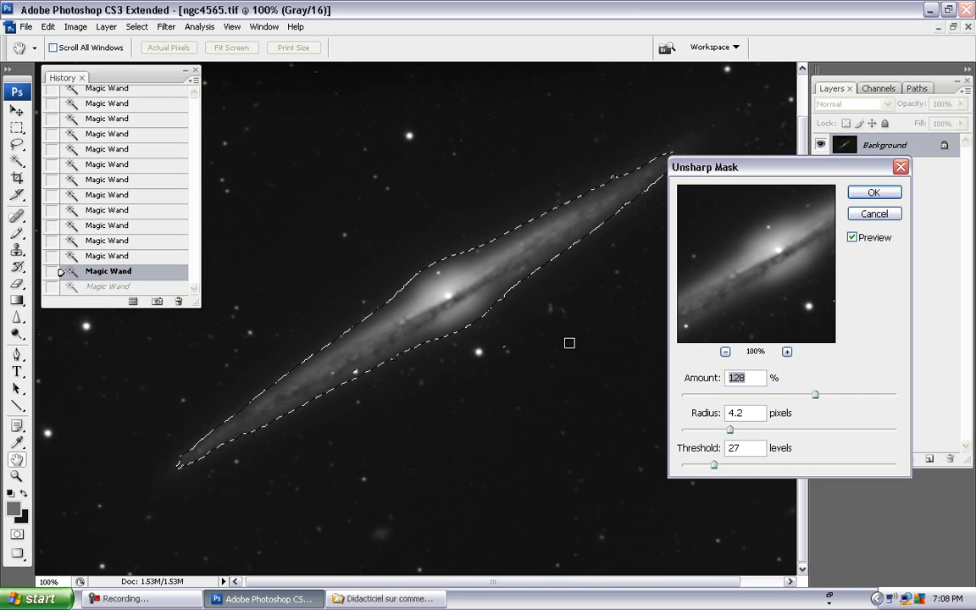
{"action": "key", "text": "BackSpace"}
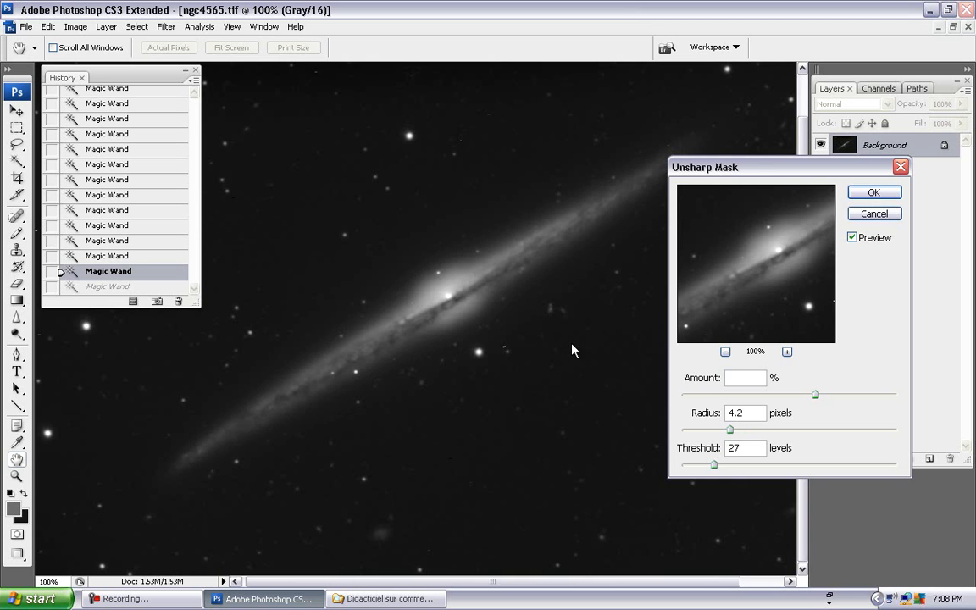
{"action": "type", "text": "128"}
{"action": "key", "text": "Tab"}
{"action": "key", "text": "Tab"}
{"action": "type", "text": "0"}
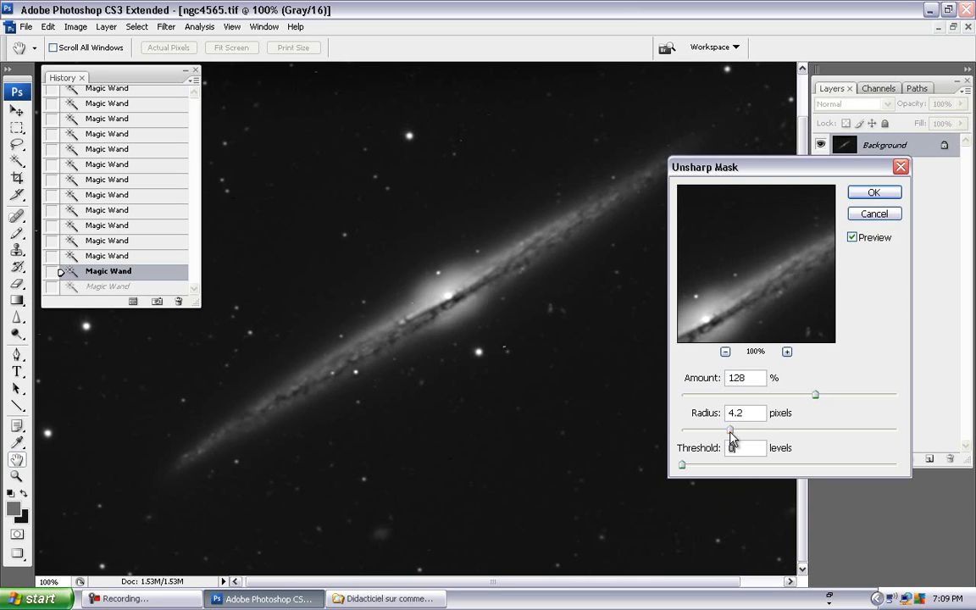
Soften the galaxy's Unsharp Mask to a radius of 3.0 pixels and an amount of 85%.
{"action": "left_click_drag", "start_coordinate": [730, 430], "coordinate": [716, 429]}
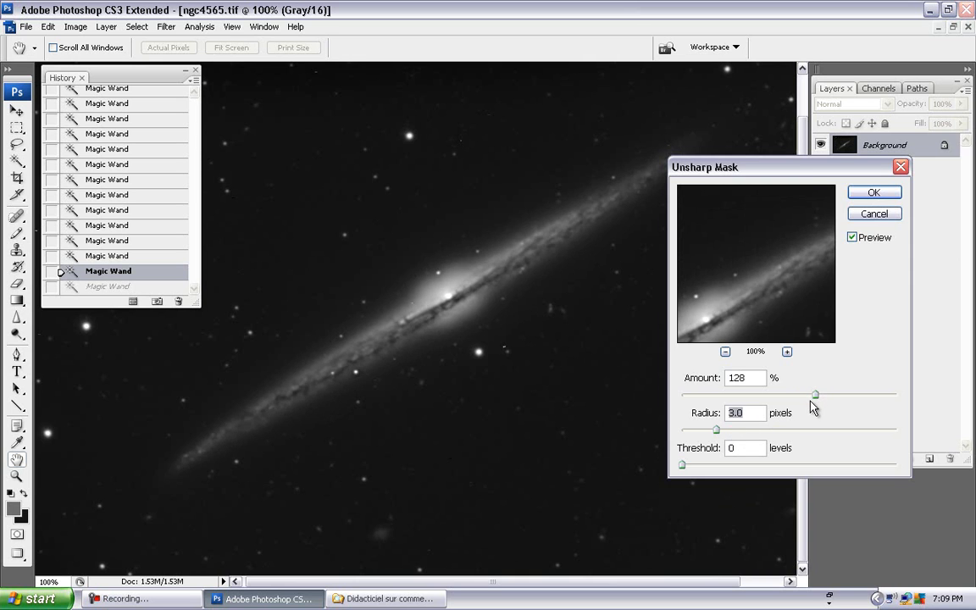
{"action": "left_click_drag", "start_coordinate": [815, 398], "coordinate": [792, 397]}
{"action": "left_click", "coordinate": [776, 394]}
Compare the galaxy with and without the Unsharp Mask by switching the preview off and on several times.
{"action": "left_click", "coordinate": [852, 238]}
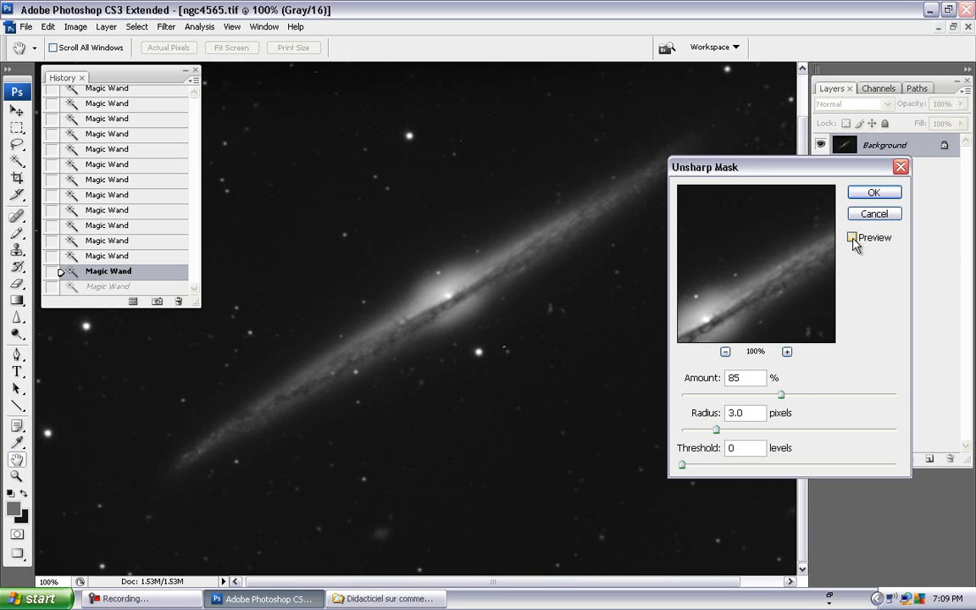
{"action": "left_click", "coordinate": [853, 238]}
{"action": "left_click", "coordinate": [853, 238]}
{"action": "left_click", "coordinate": [852, 238]}
{"action": "left_click", "coordinate": [852, 238]}
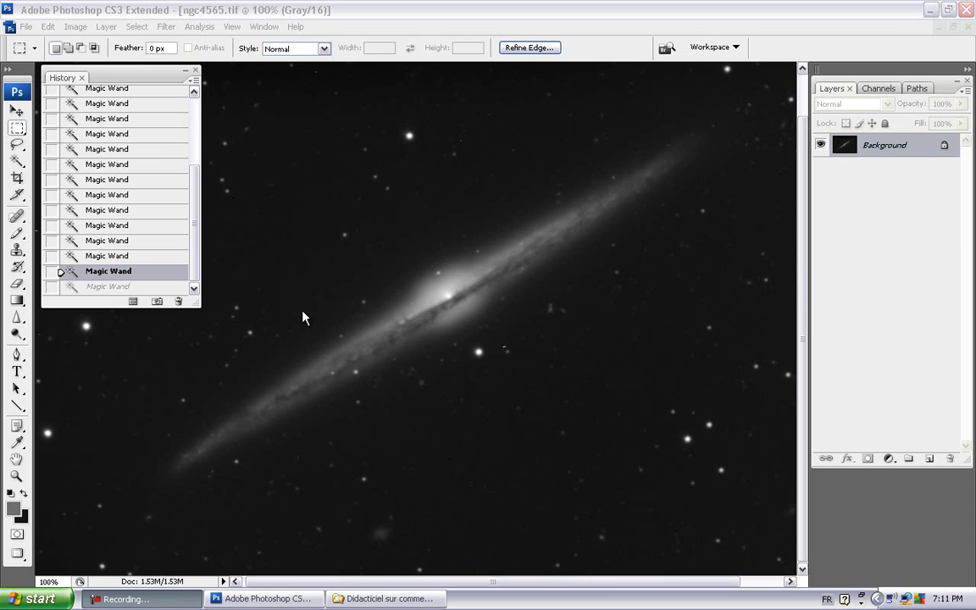
Open the Photoshop Help documentation.
{"action": "left_click", "coordinate": [300, 32]}
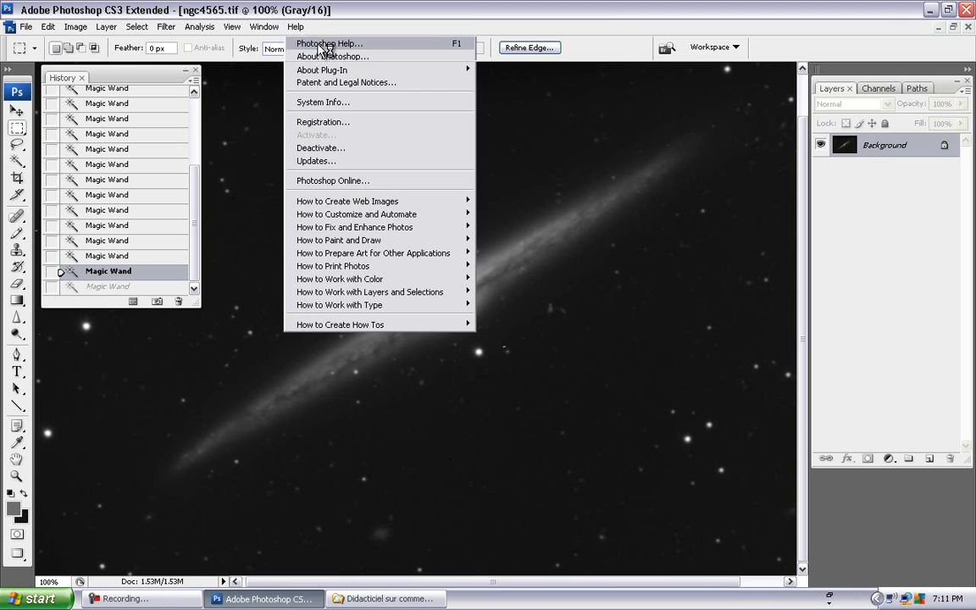
{"action": "left_click", "coordinate": [326, 47]}
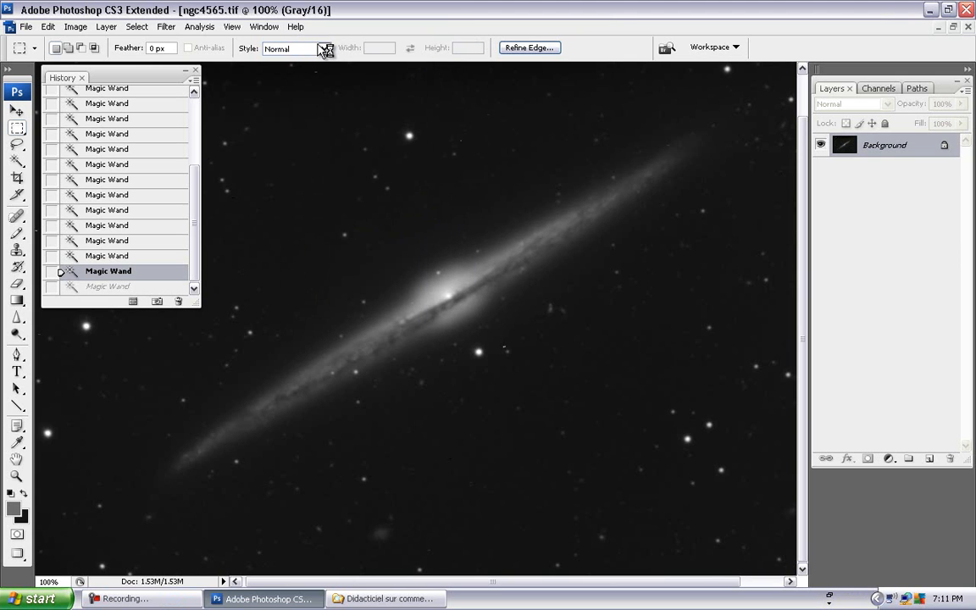